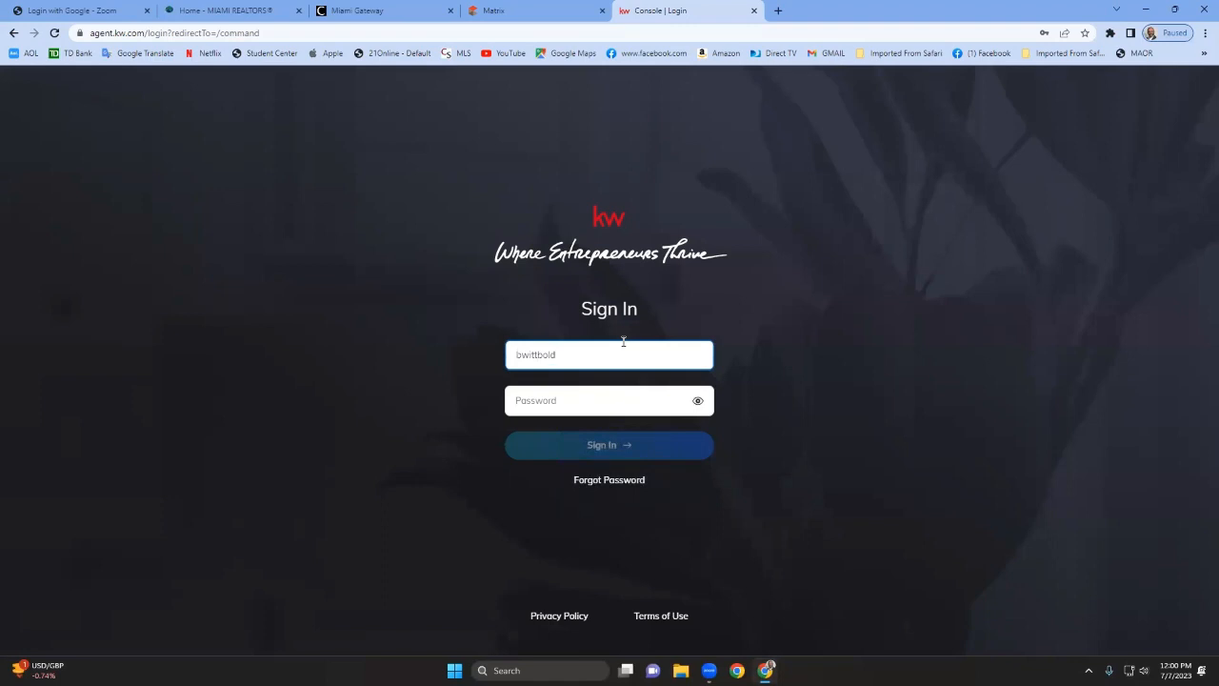
Enter the account password on the sign-in page and sign in.
{"action": "key", "text": "Tab"}
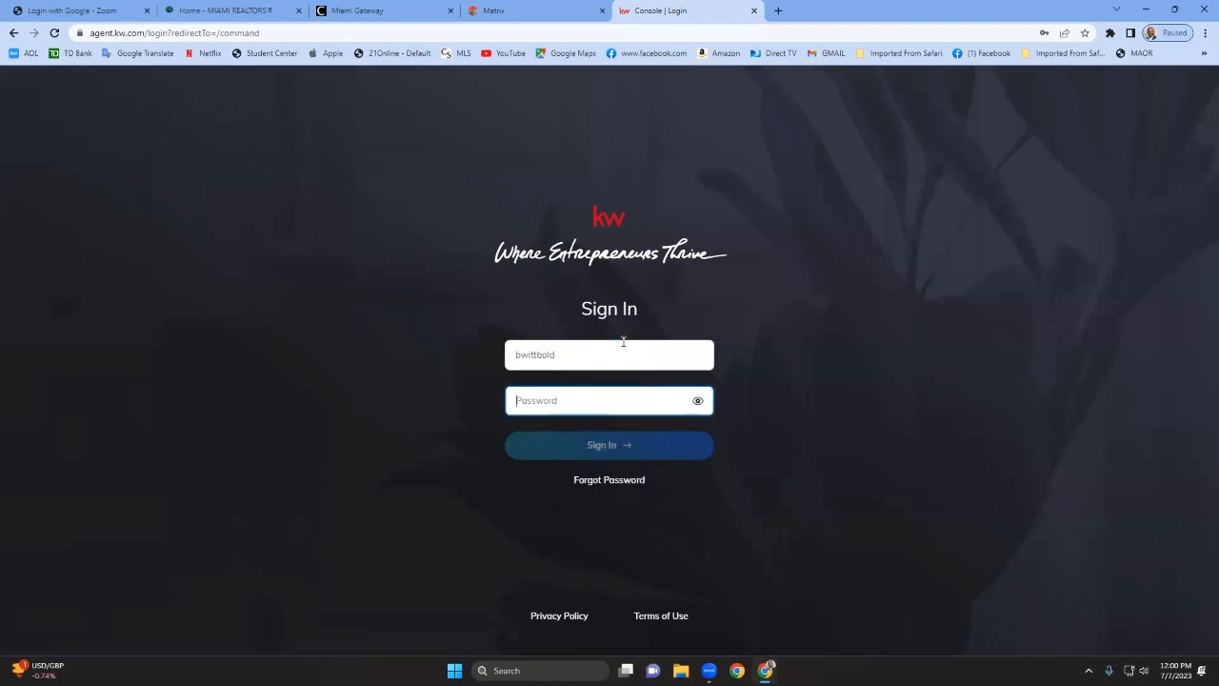
{"action": "type", "text": "•••"}
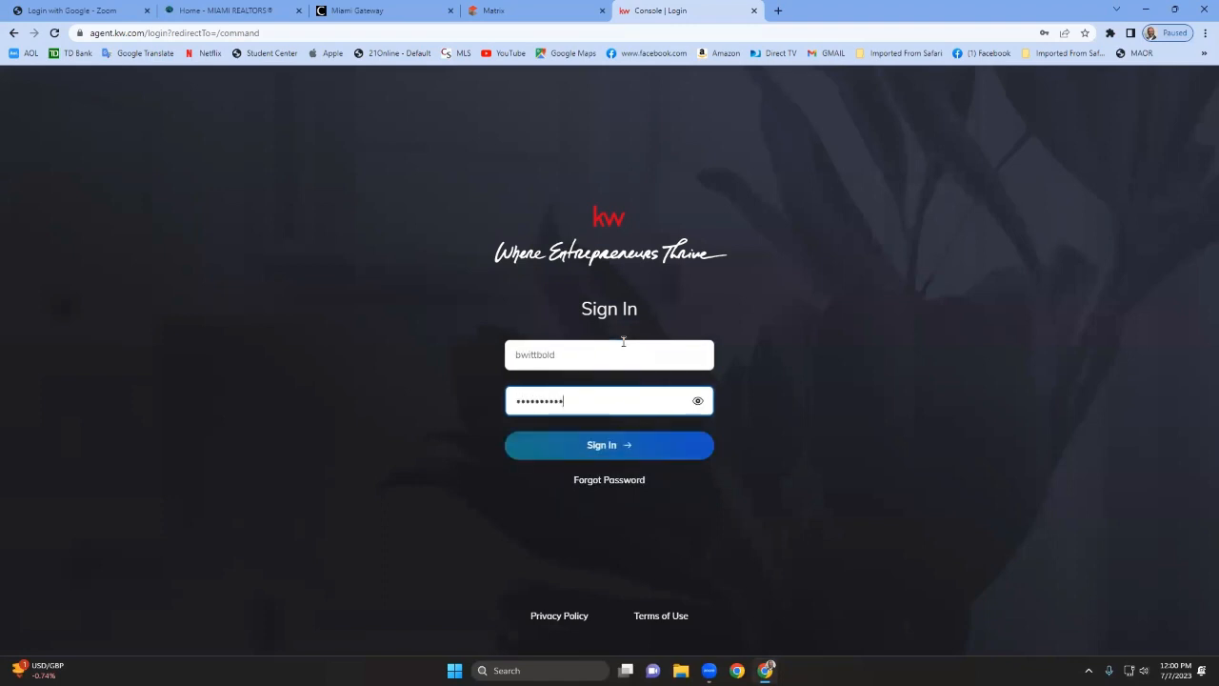
{"action": "type", "text": "•••••••••••"}
{"action": "key", "text": "Return"}
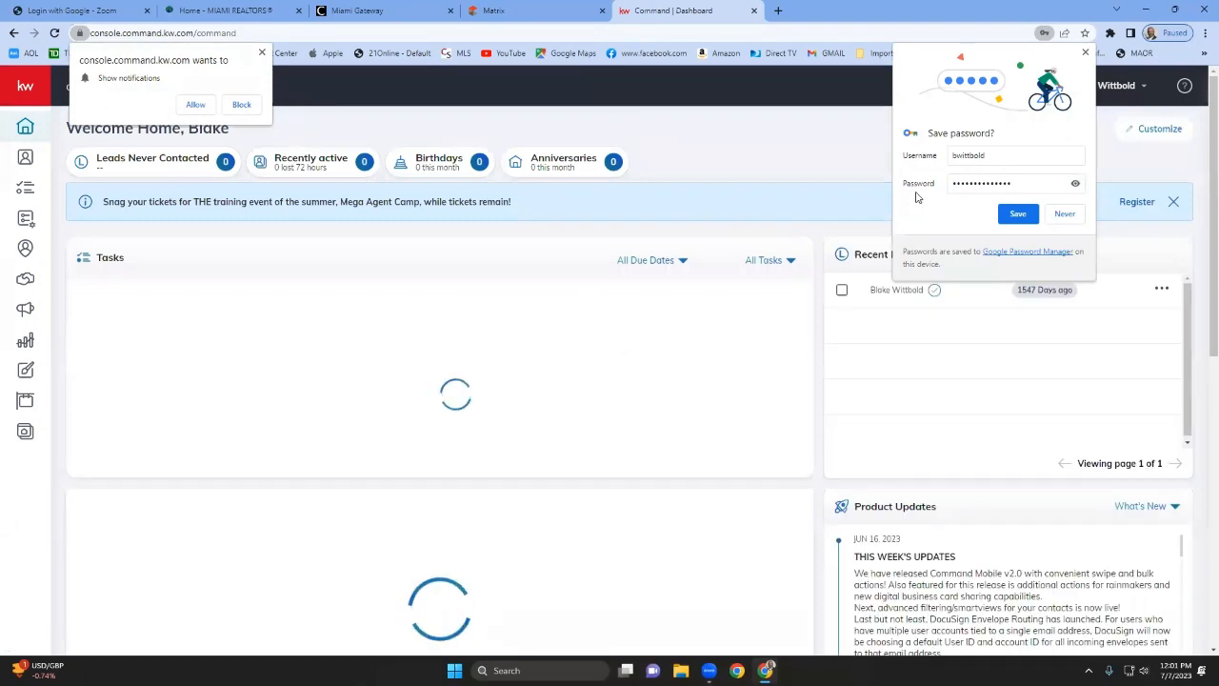
Dismiss the save-password and notification prompts and open the Campaigns section.
{"action": "left_click", "coordinate": [1065, 213]}
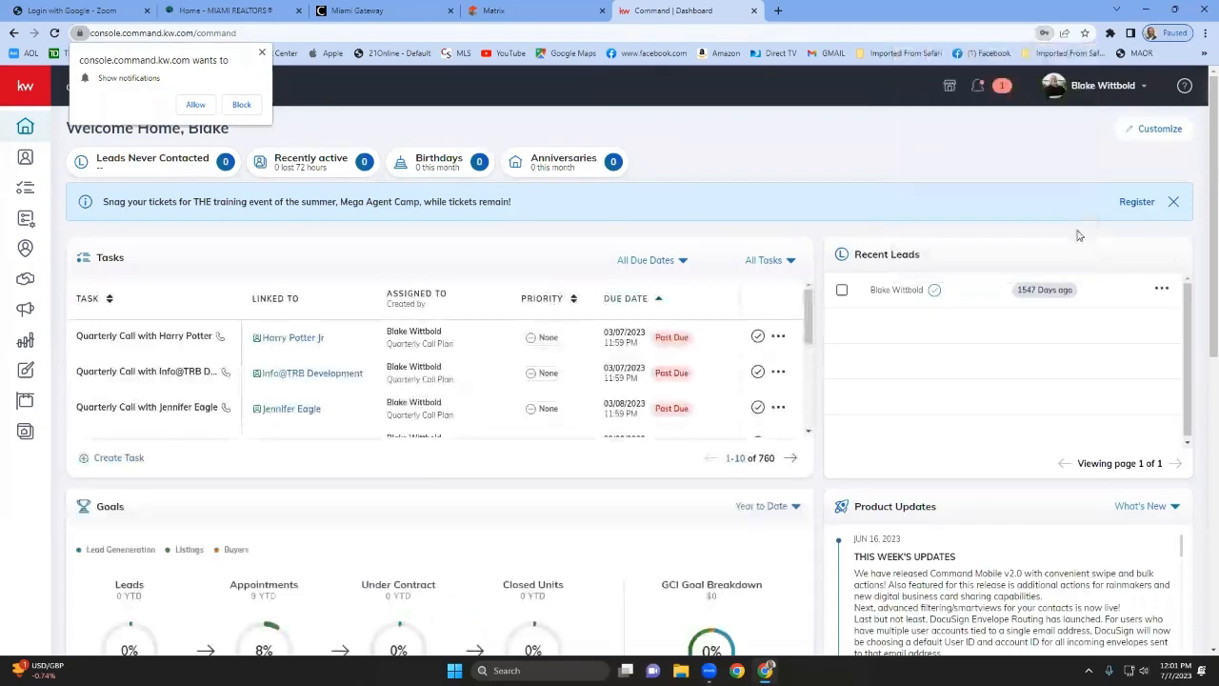
{"action": "left_click", "coordinate": [262, 53]}
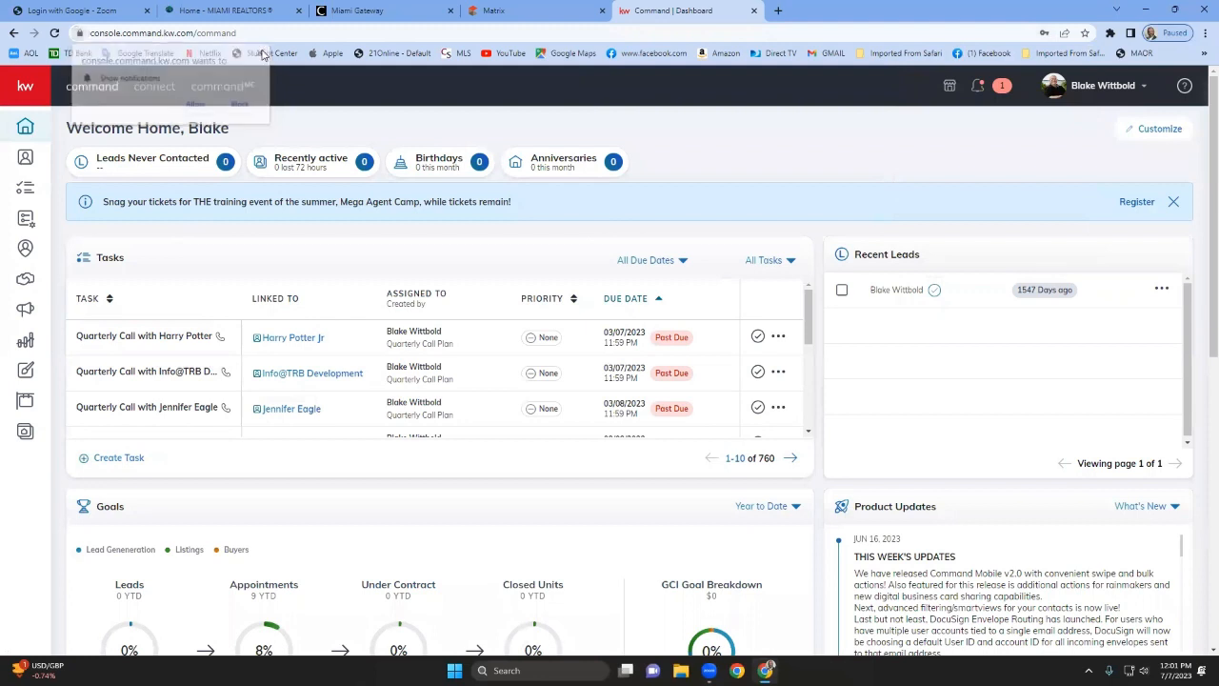
{"action": "left_click", "coordinate": [26, 313]}
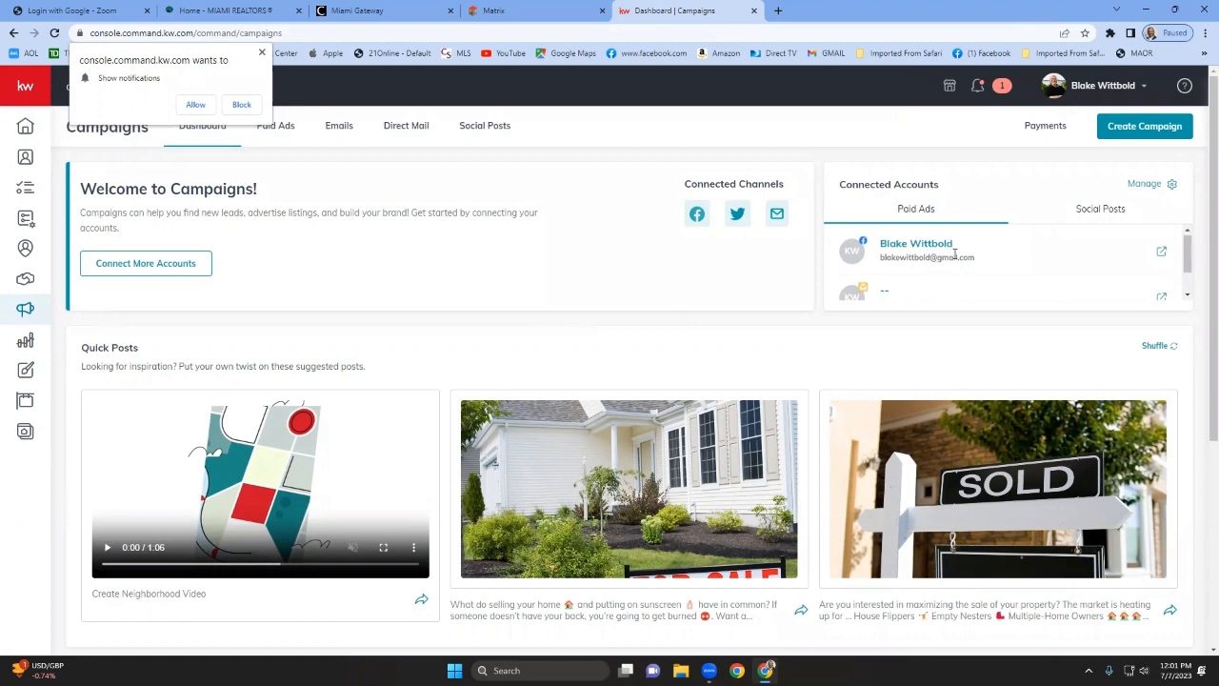
Review the connected paid-ads accounts and the full list in the Manage Accounts dialog.
{"action": "scroll", "coordinate": [953, 253], "scroll_direction": "down", "scroll_amount": 1}
{"action": "scroll", "coordinate": [954, 253], "scroll_direction": "up", "scroll_amount": 1}
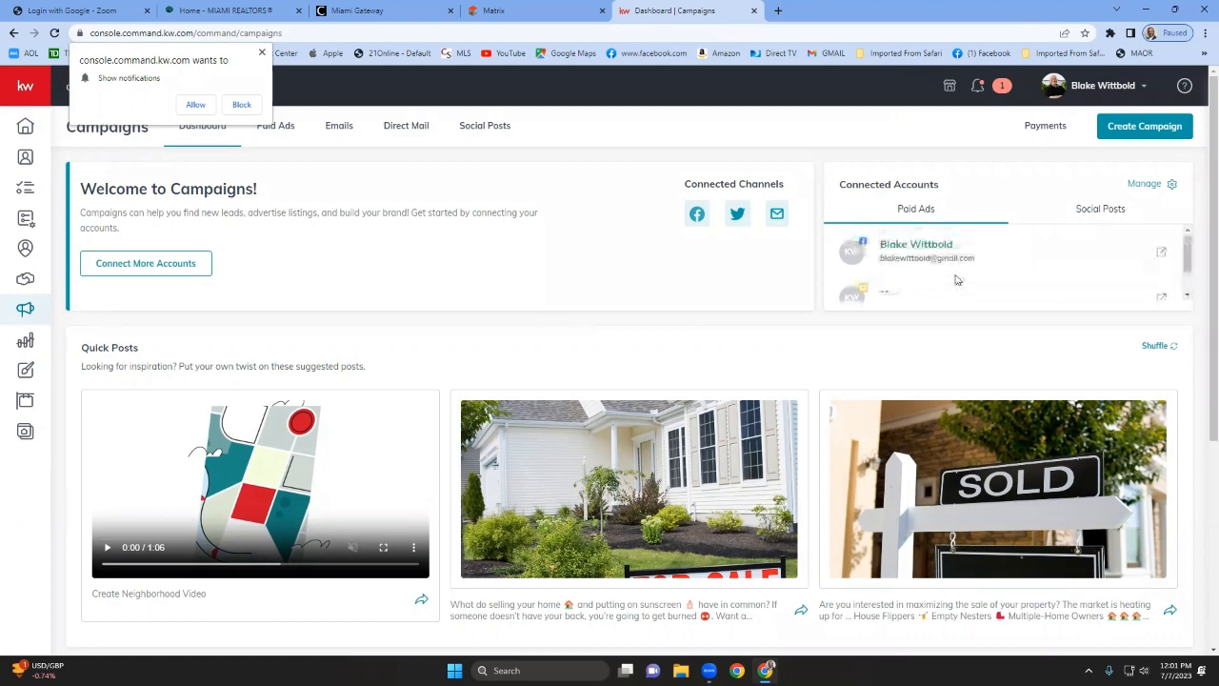
{"action": "scroll", "coordinate": [975, 260], "scroll_direction": "down", "scroll_amount": 1}
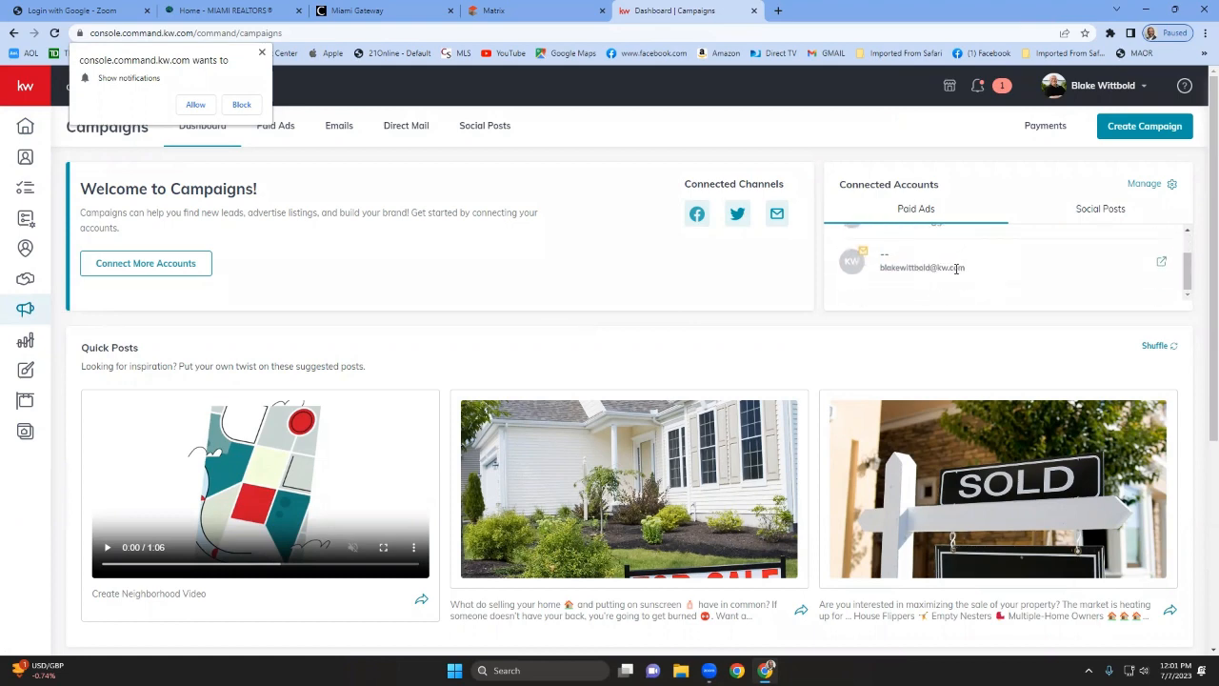
{"action": "scroll", "coordinate": [961, 265], "scroll_direction": "down", "scroll_amount": 2}
{"action": "scroll", "coordinate": [970, 262], "scroll_direction": "up", "scroll_amount": 3}
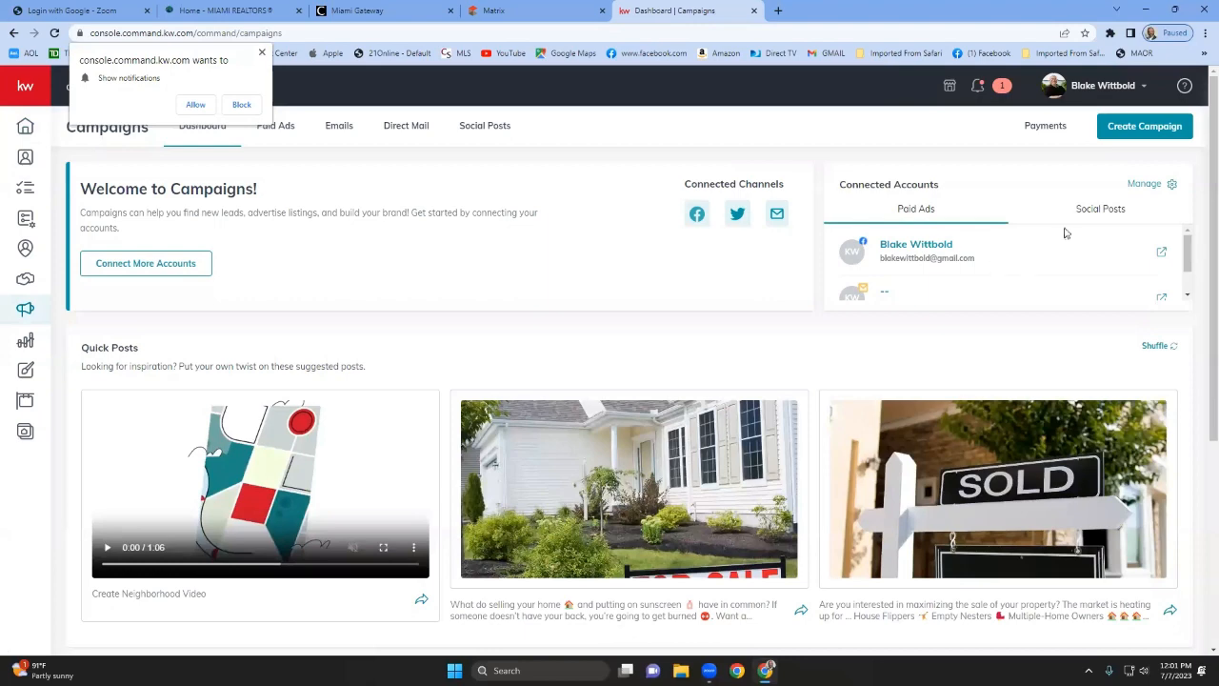
{"action": "left_click", "coordinate": [1149, 186]}
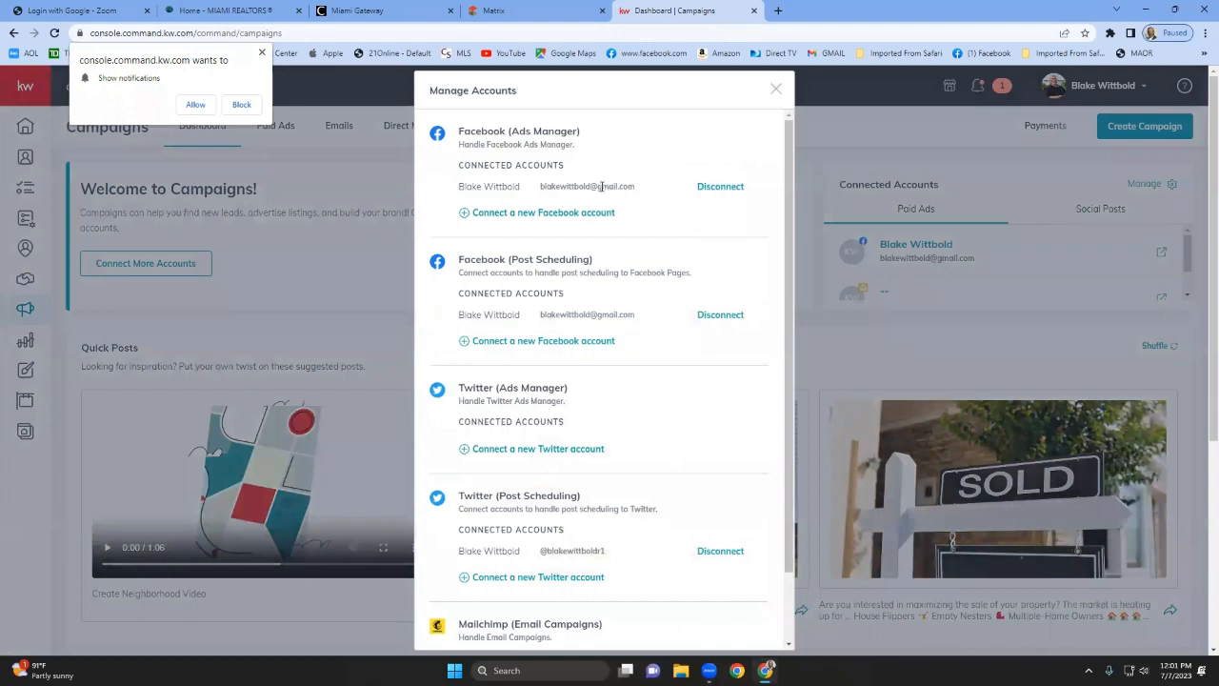
{"action": "scroll", "coordinate": [616, 447], "scroll_direction": "down", "scroll_amount": 2}
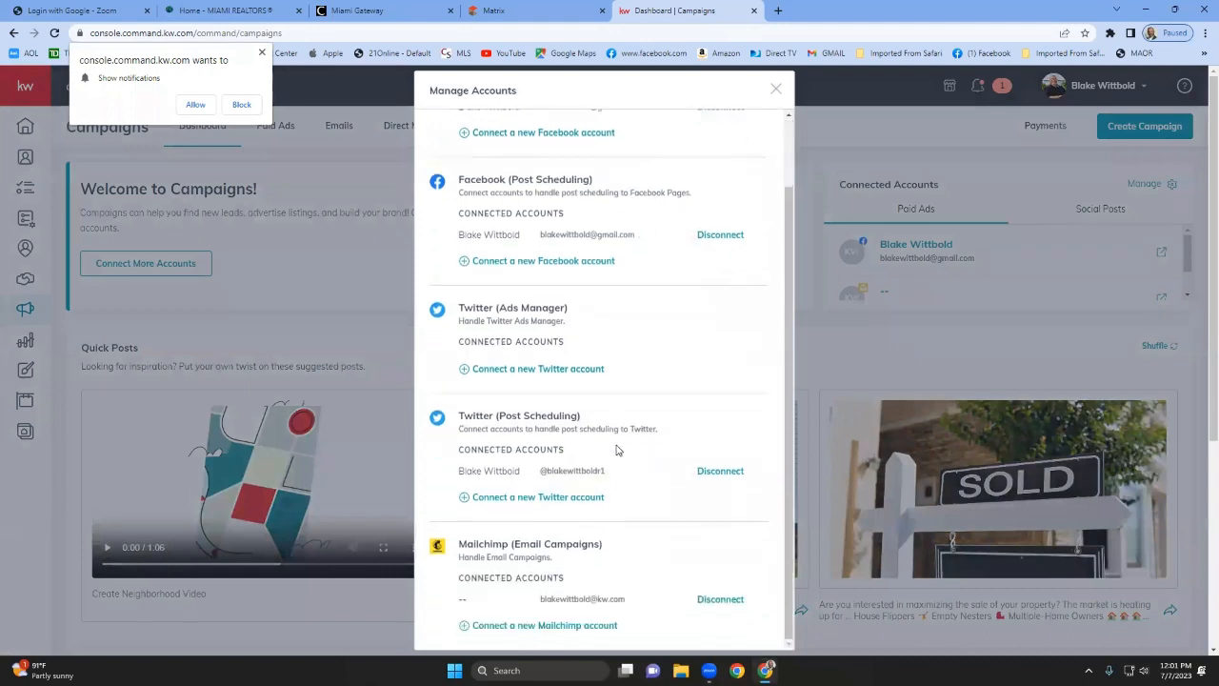
{"action": "scroll", "coordinate": [633, 485], "scroll_direction": "up", "scroll_amount": 2}
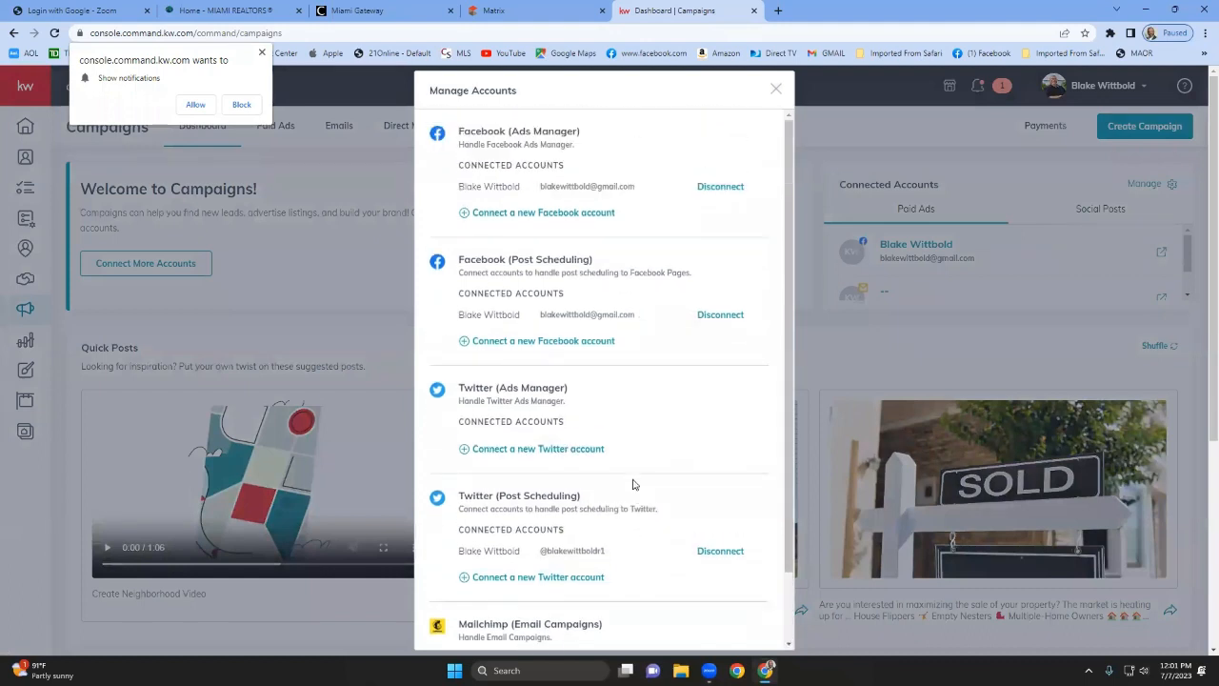
{"action": "left_click", "coordinate": [775, 91]}
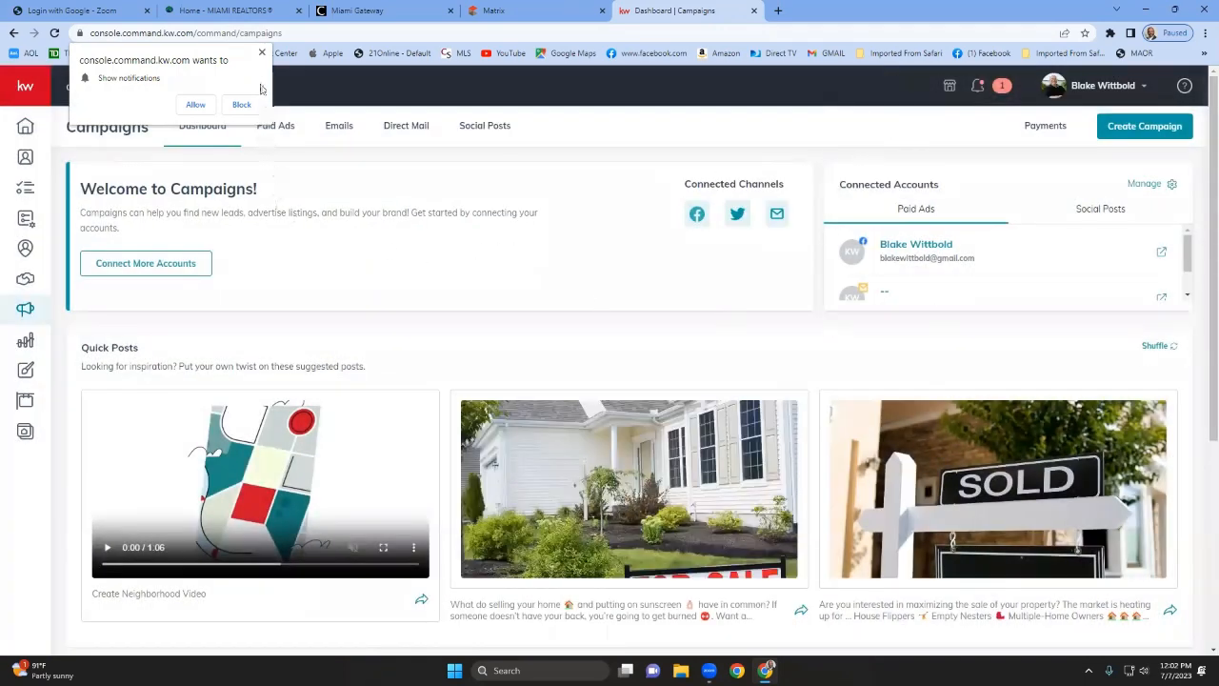
Start creating a new paid Social Ad campaign.
{"action": "left_click", "coordinate": [262, 52]}
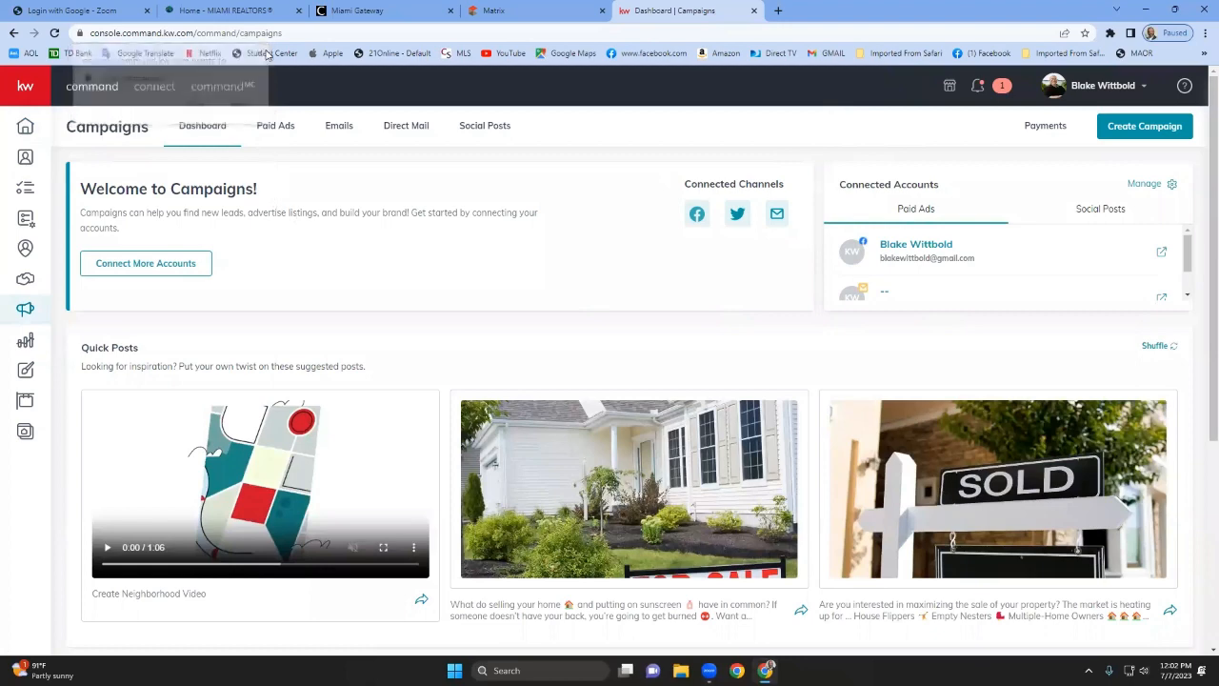
{"action": "left_click", "coordinate": [1160, 134]}
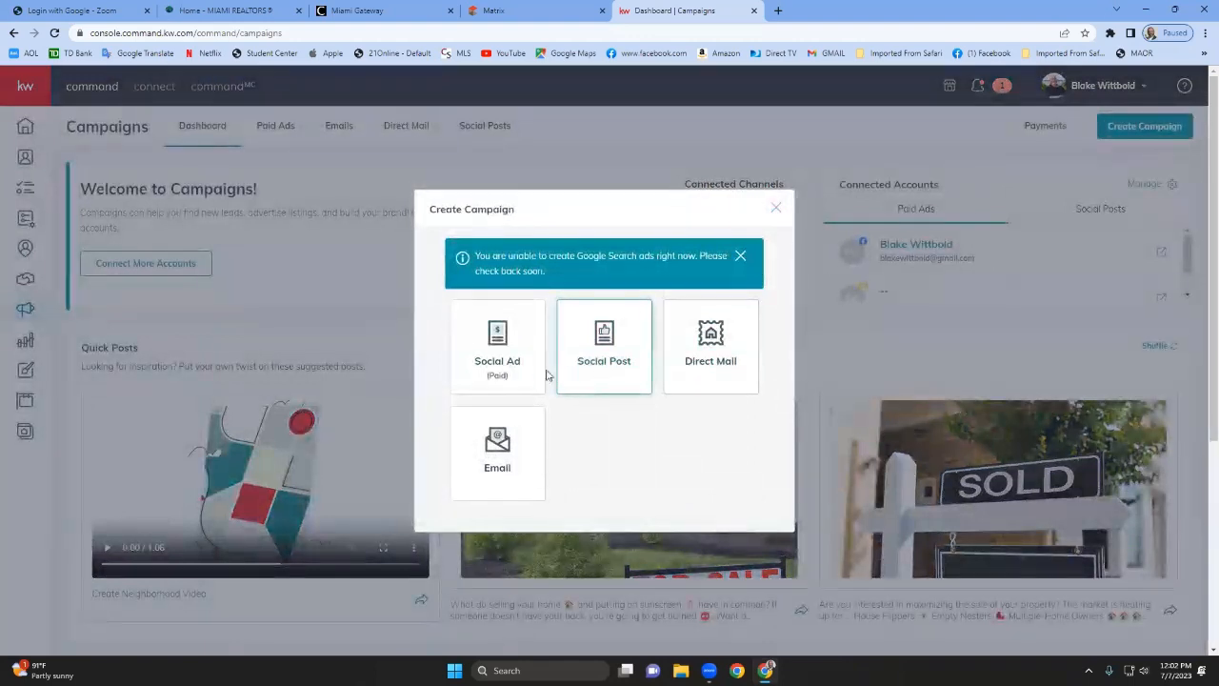
{"action": "left_click", "coordinate": [496, 358]}
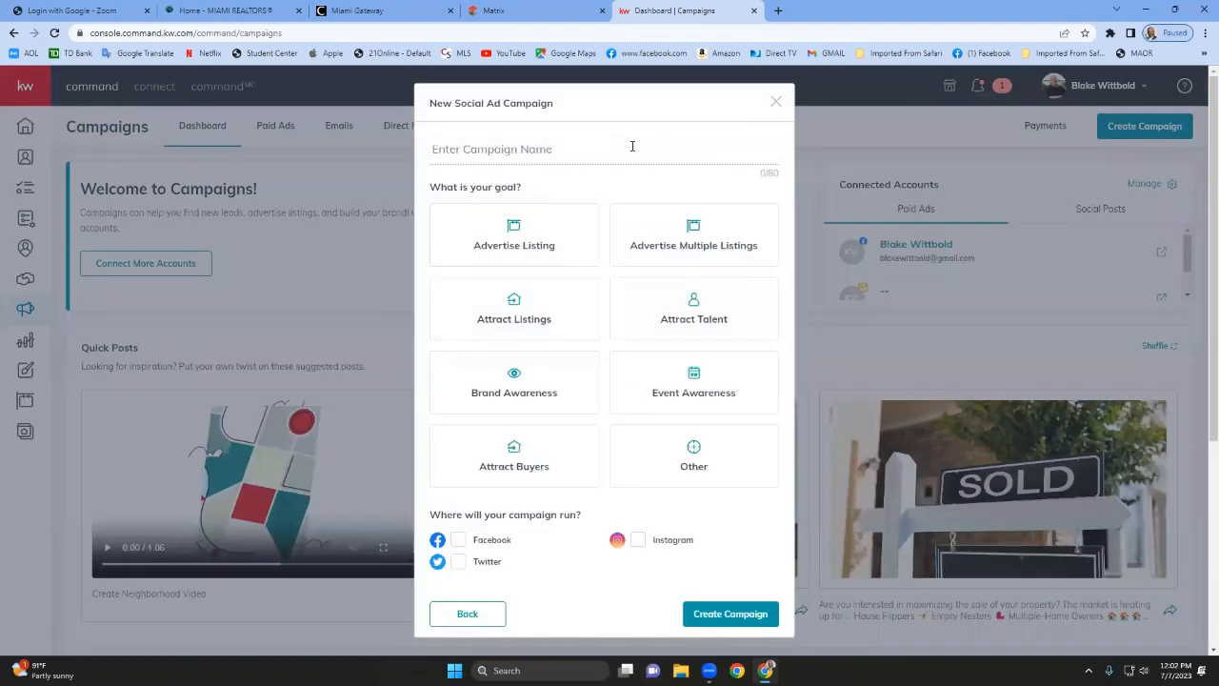
Name the campaign Buyers 1 and choose Attract Buyers as its goal.
{"action": "type", "text": "Buyers 1"}
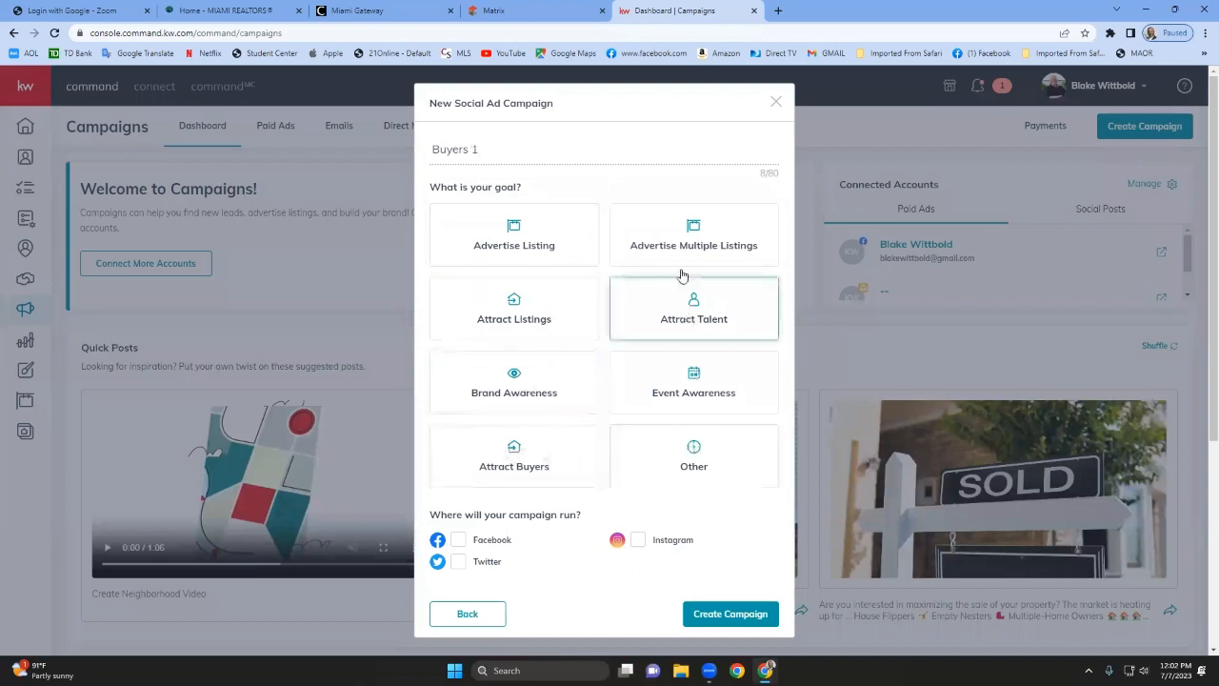
{"action": "left_click", "coordinate": [722, 306]}
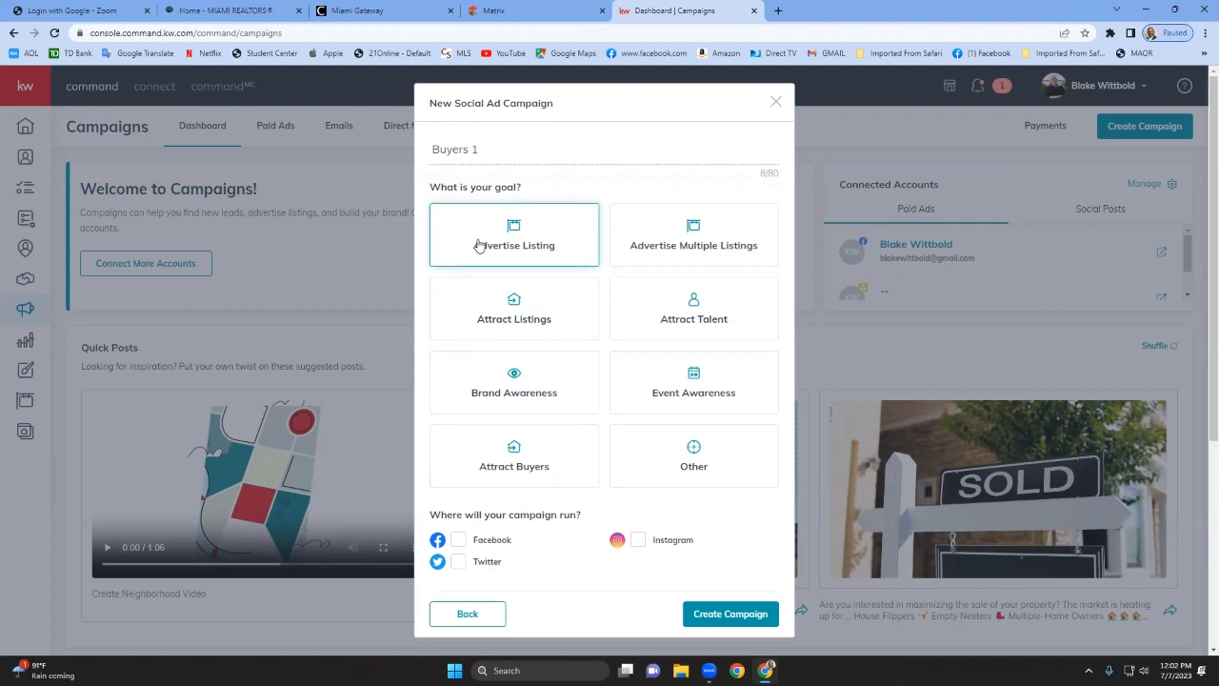
{"action": "left_click", "coordinate": [505, 459]}
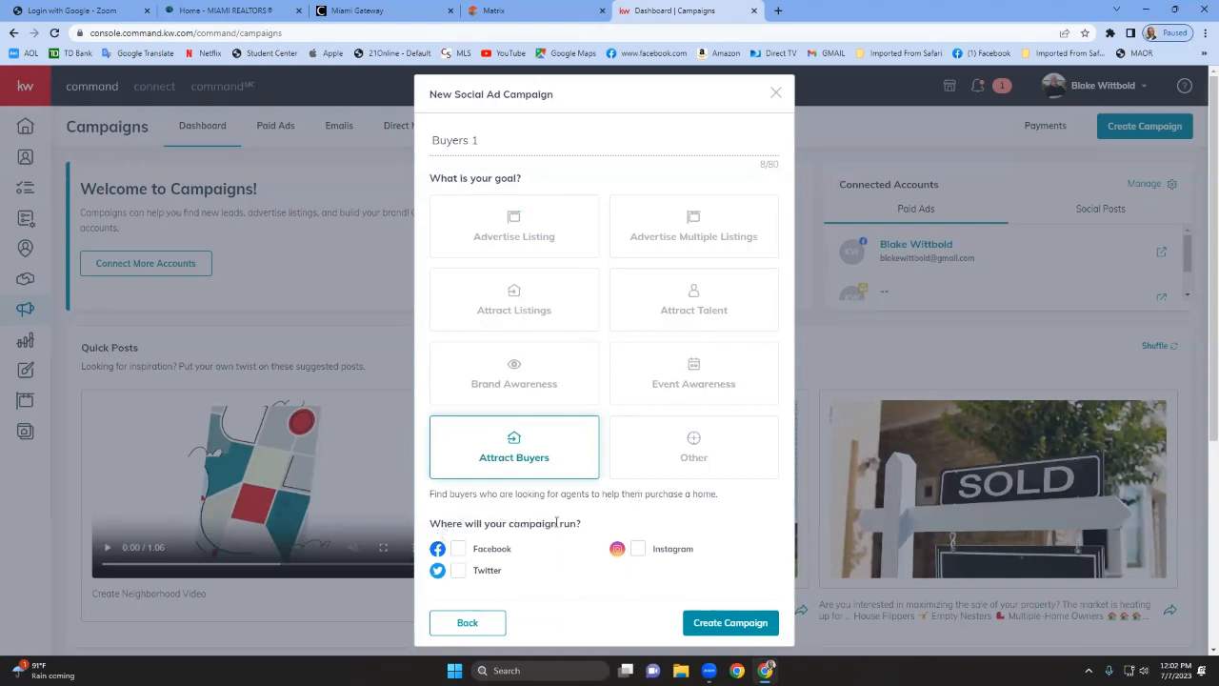
Select Facebook as the campaign's channel and create the campaign.
{"action": "scroll", "coordinate": [578, 543], "scroll_direction": "down", "scroll_amount": 1}
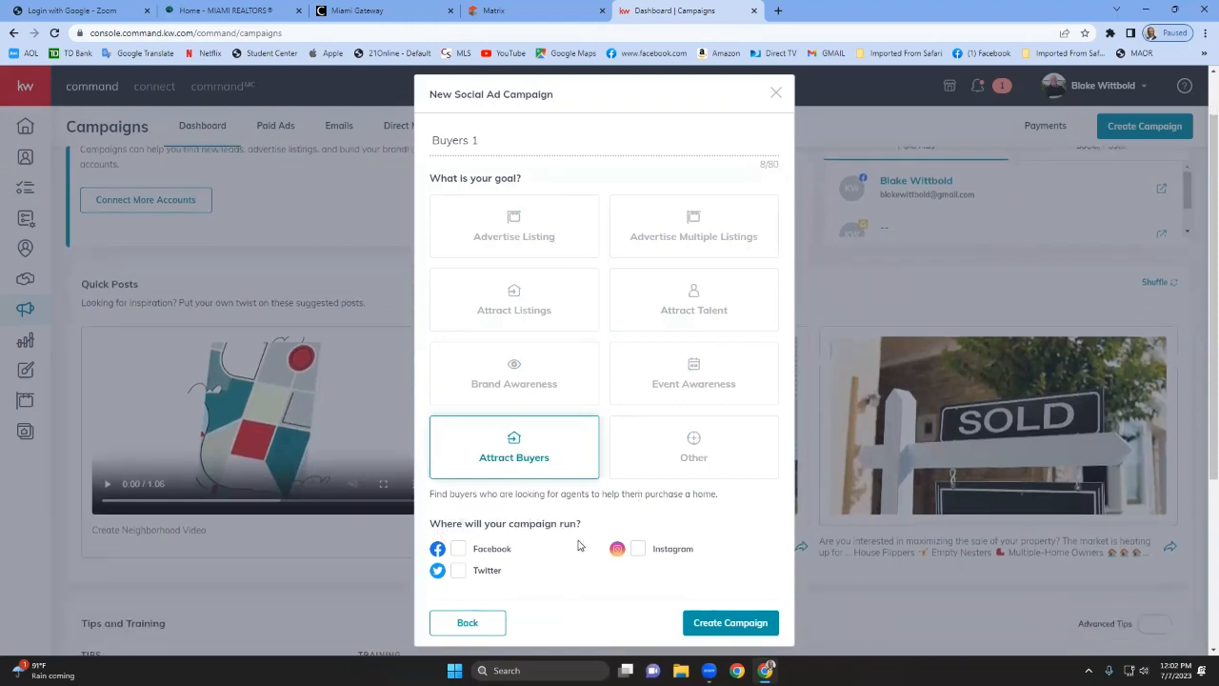
{"action": "left_click", "coordinate": [460, 552]}
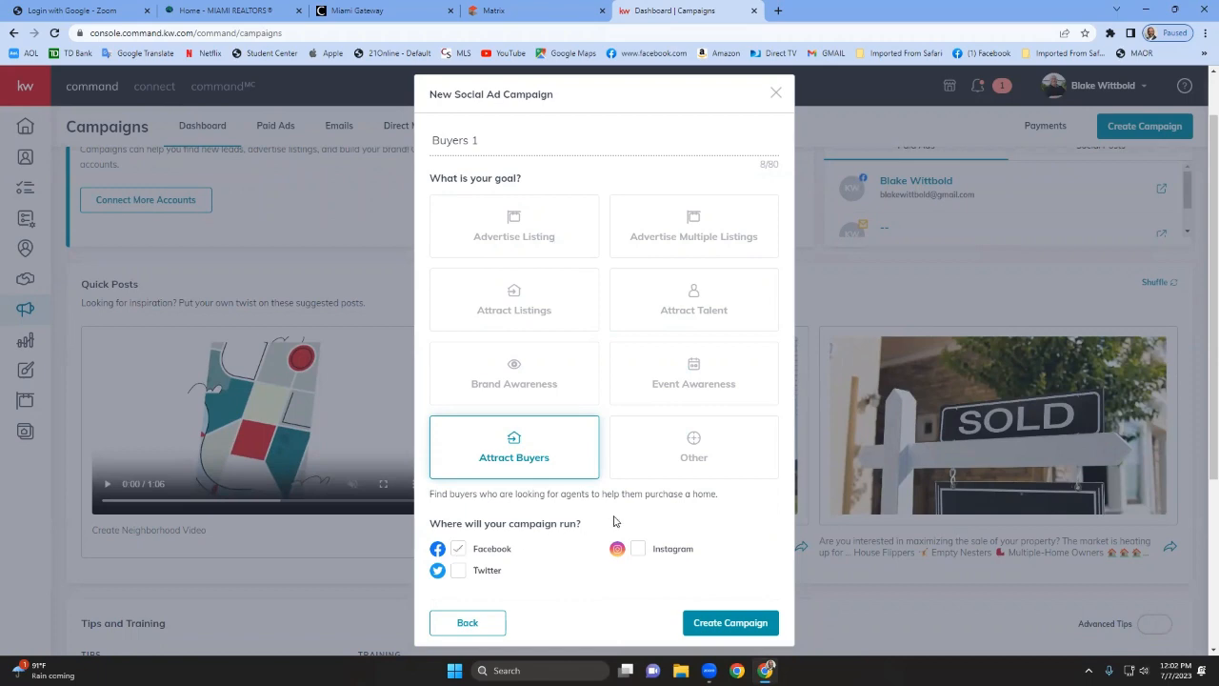
{"action": "left_click", "coordinate": [748, 623]}
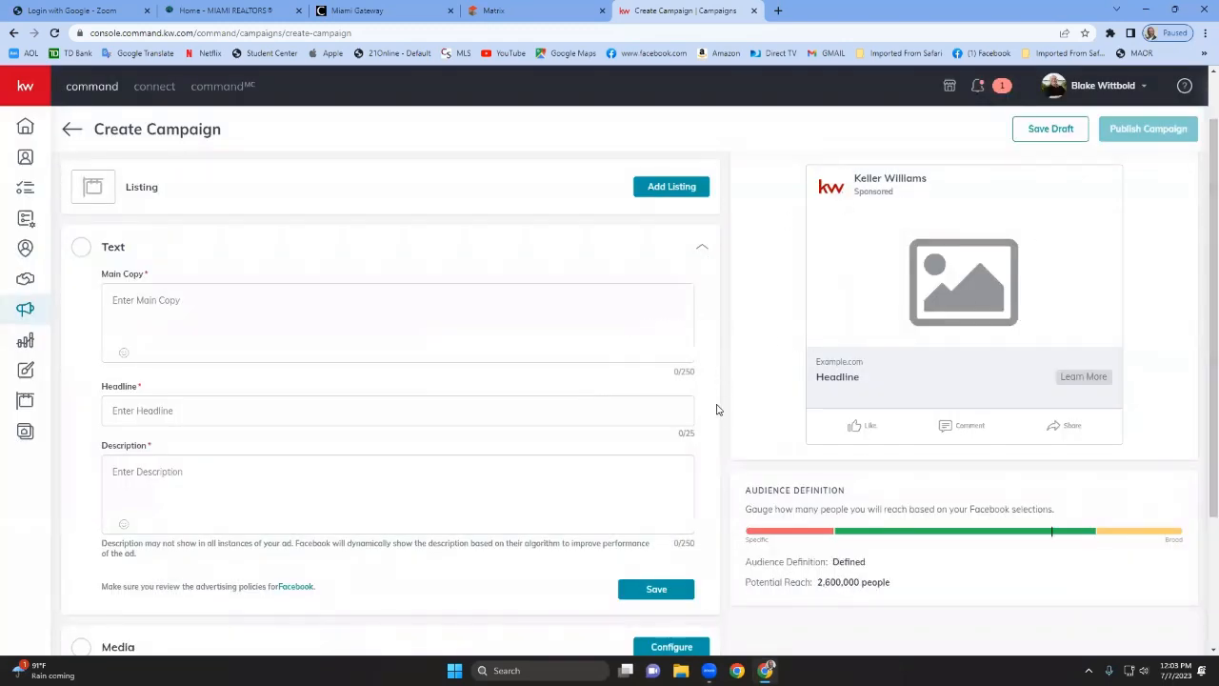
Open the listing search to add a listing to the campaign.
{"action": "scroll", "coordinate": [717, 410], "scroll_direction": "up", "scroll_amount": 1}
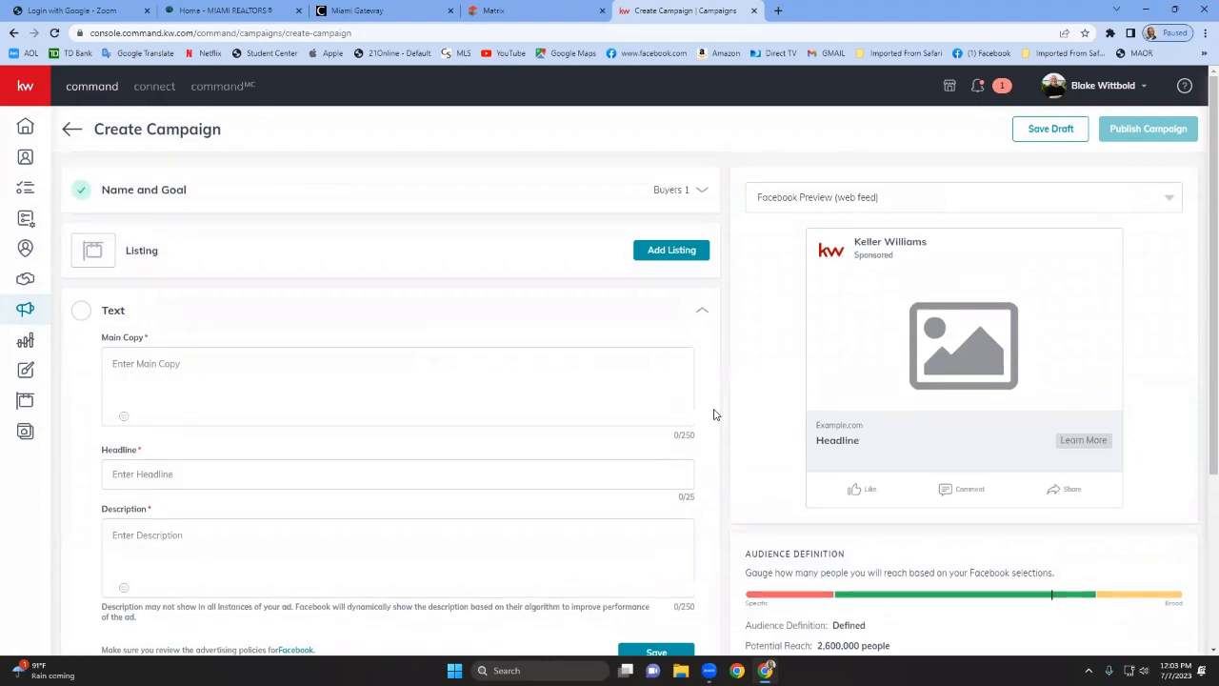
{"action": "left_click", "coordinate": [688, 249]}
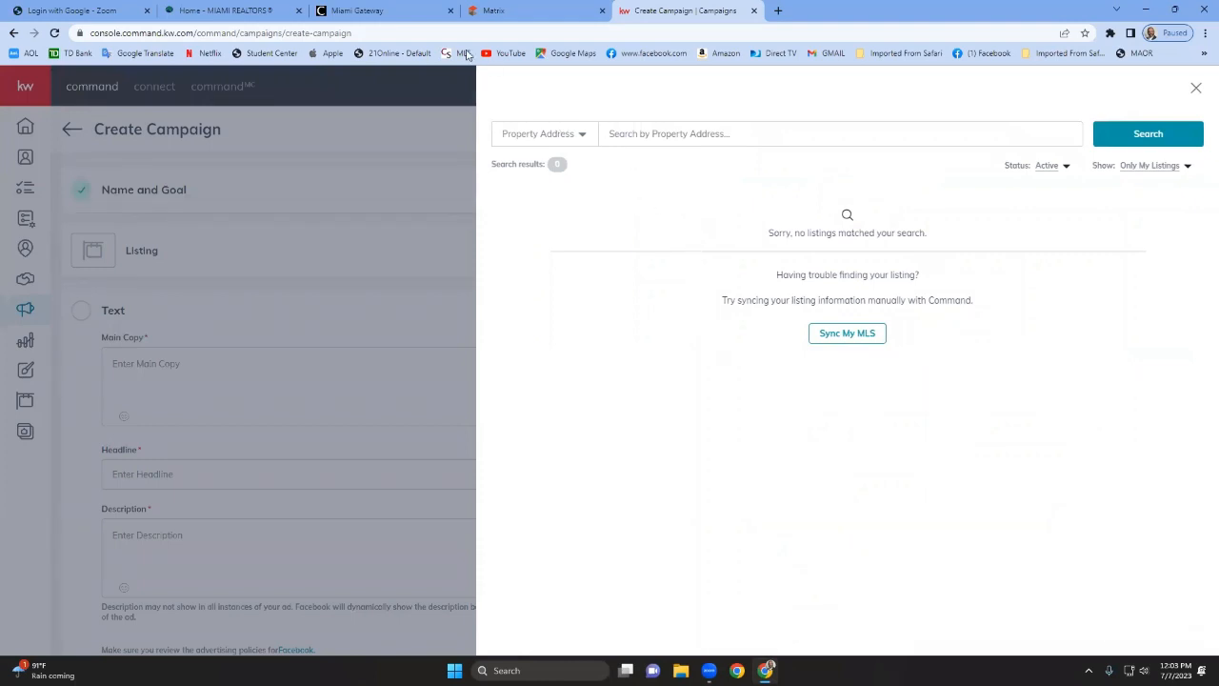
Switch to the Matrix tab and open the RE1/RE2 Single Family/Condo search.
{"action": "left_click", "coordinate": [389, 19]}
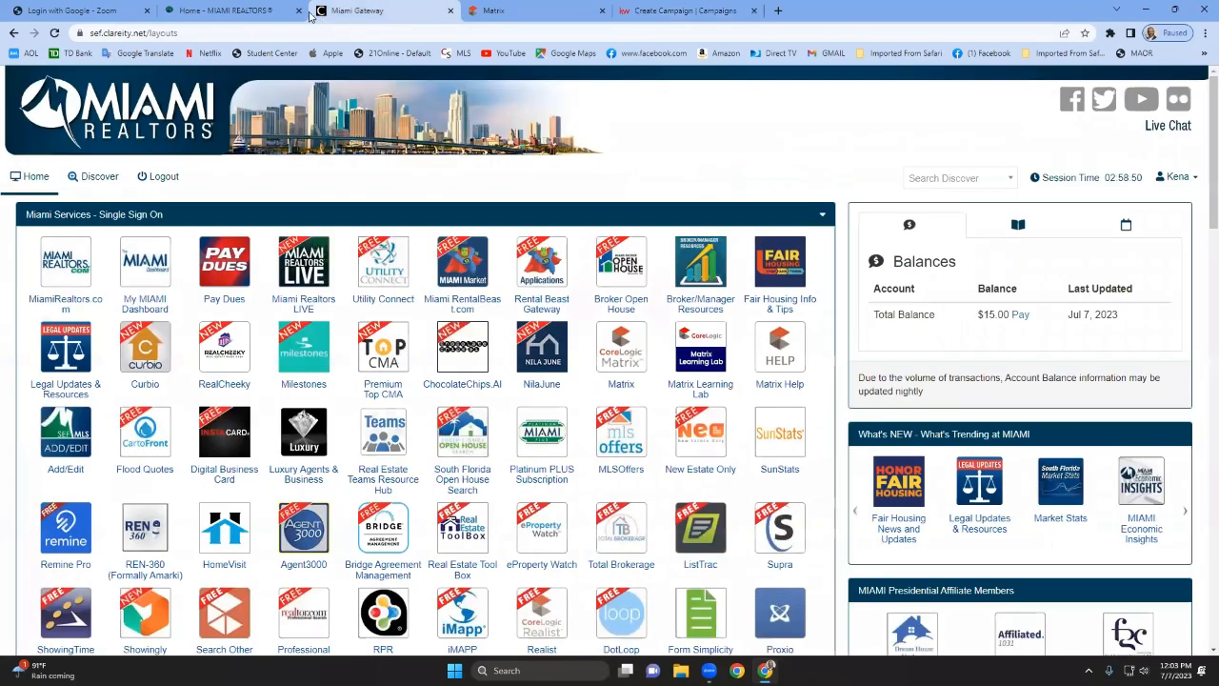
{"action": "left_click", "coordinate": [503, 11]}
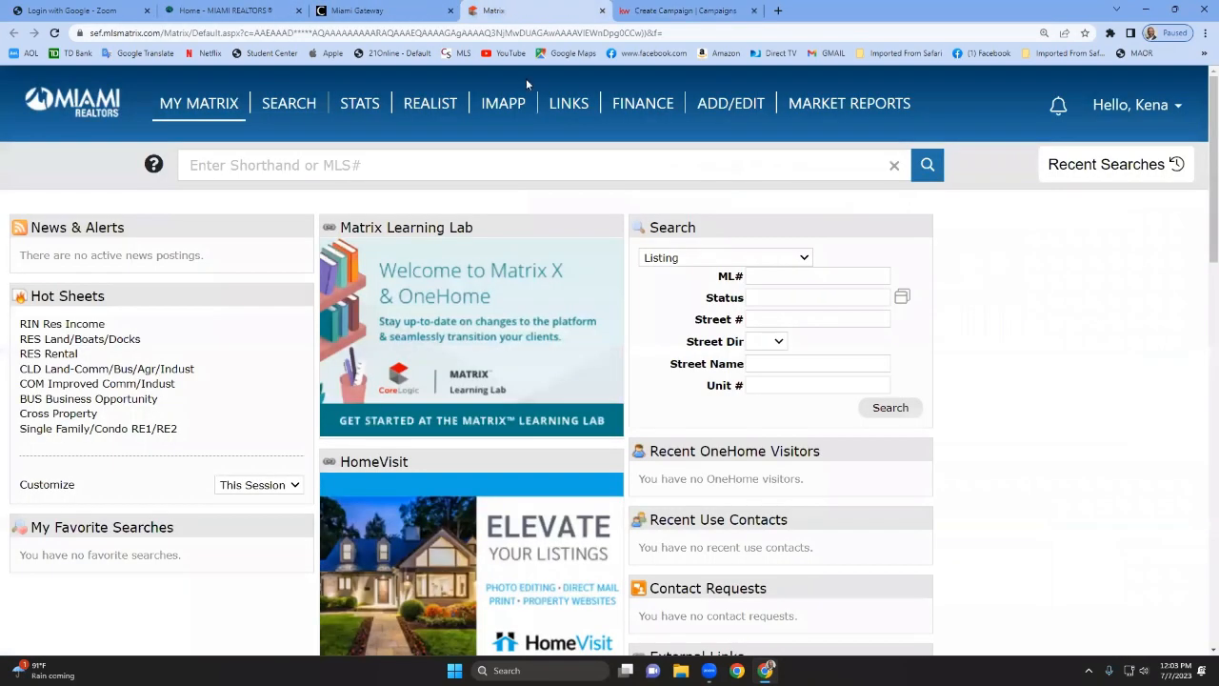
{"action": "mouse_move", "coordinate": [283, 113]}
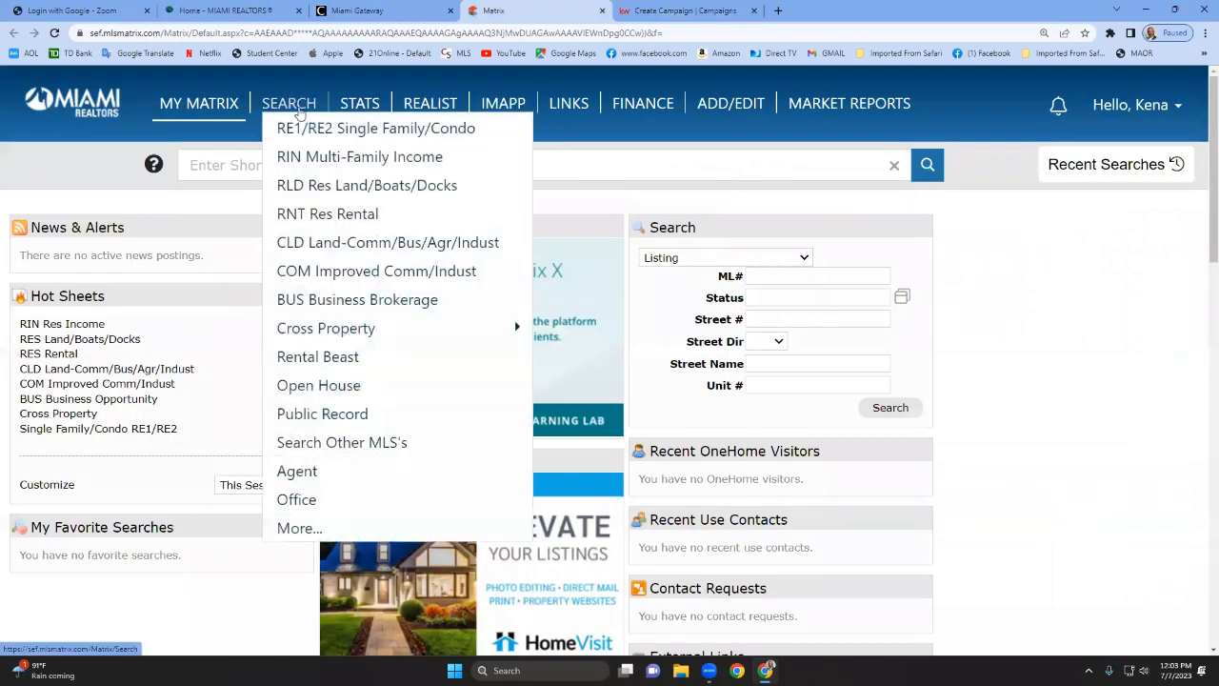
{"action": "left_click", "coordinate": [310, 131]}
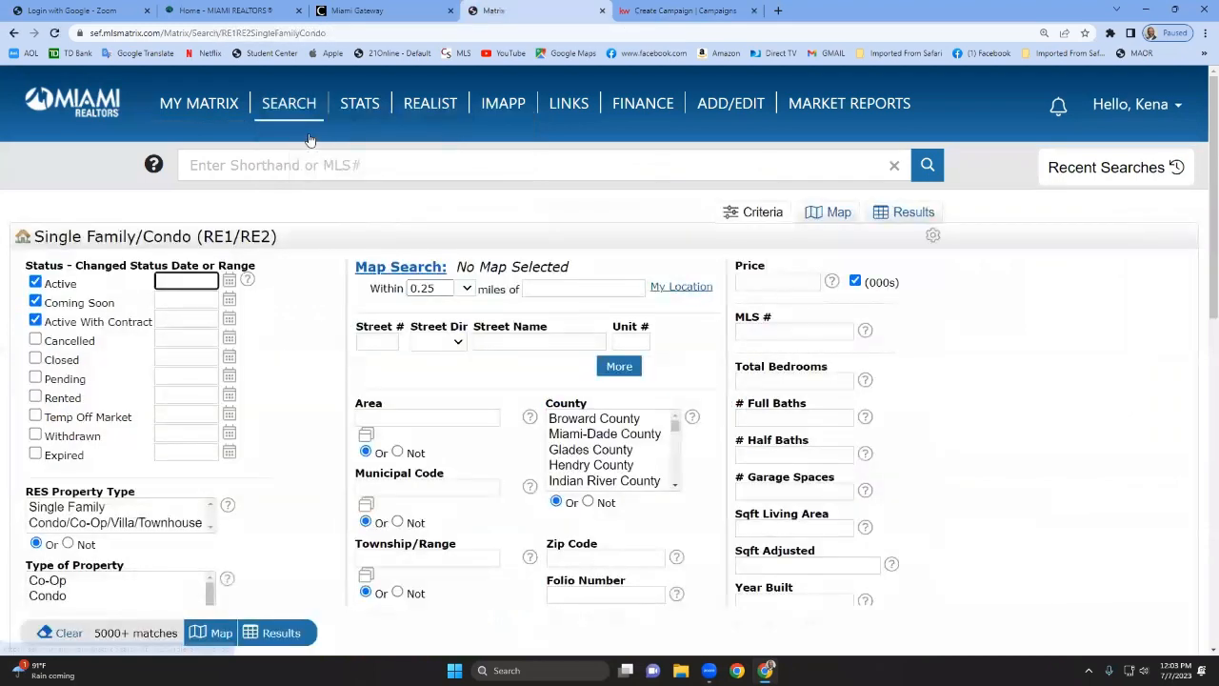
Locate the List Broker Code field in the search criteria.
{"action": "scroll", "coordinate": [387, 411], "scroll_direction": "down", "scroll_amount": 3}
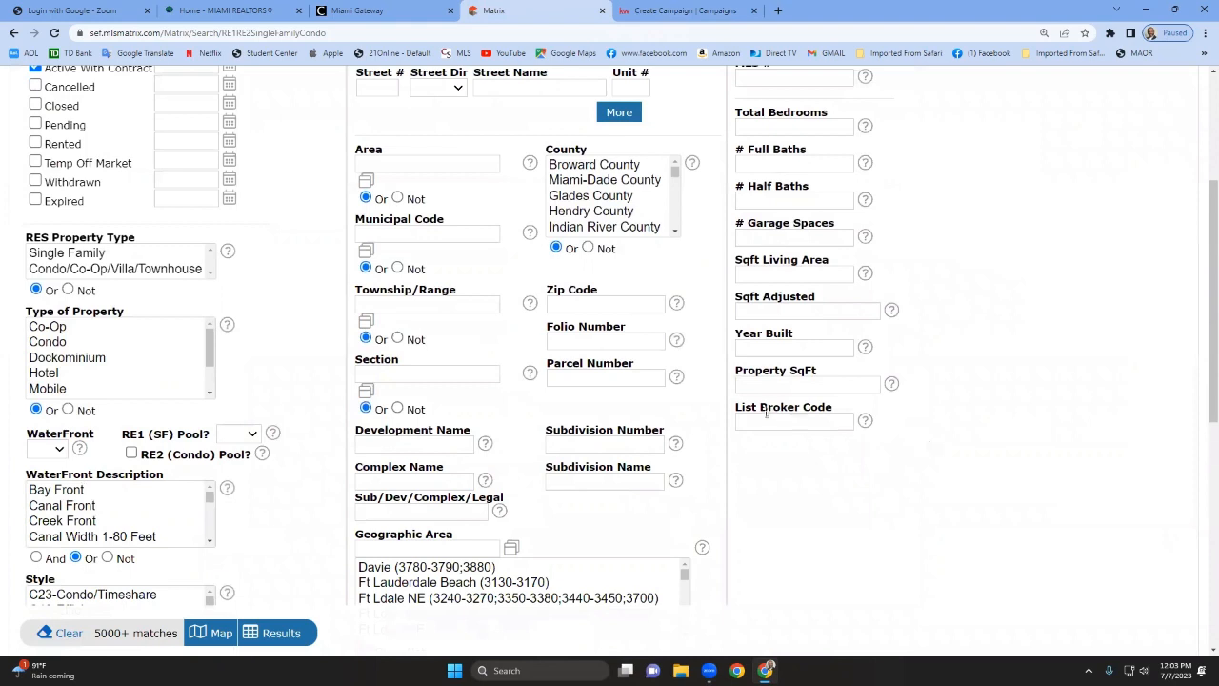
{"action": "mouse_move", "coordinate": [765, 412]}
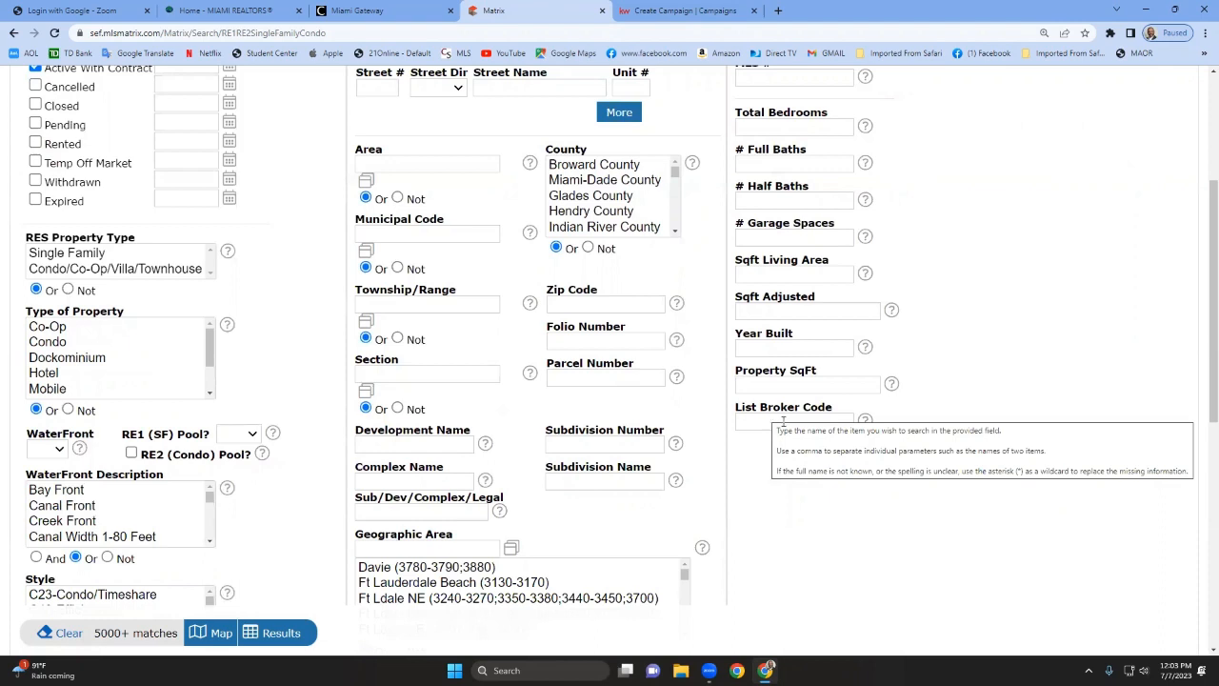
{"action": "left_click", "coordinate": [758, 424]}
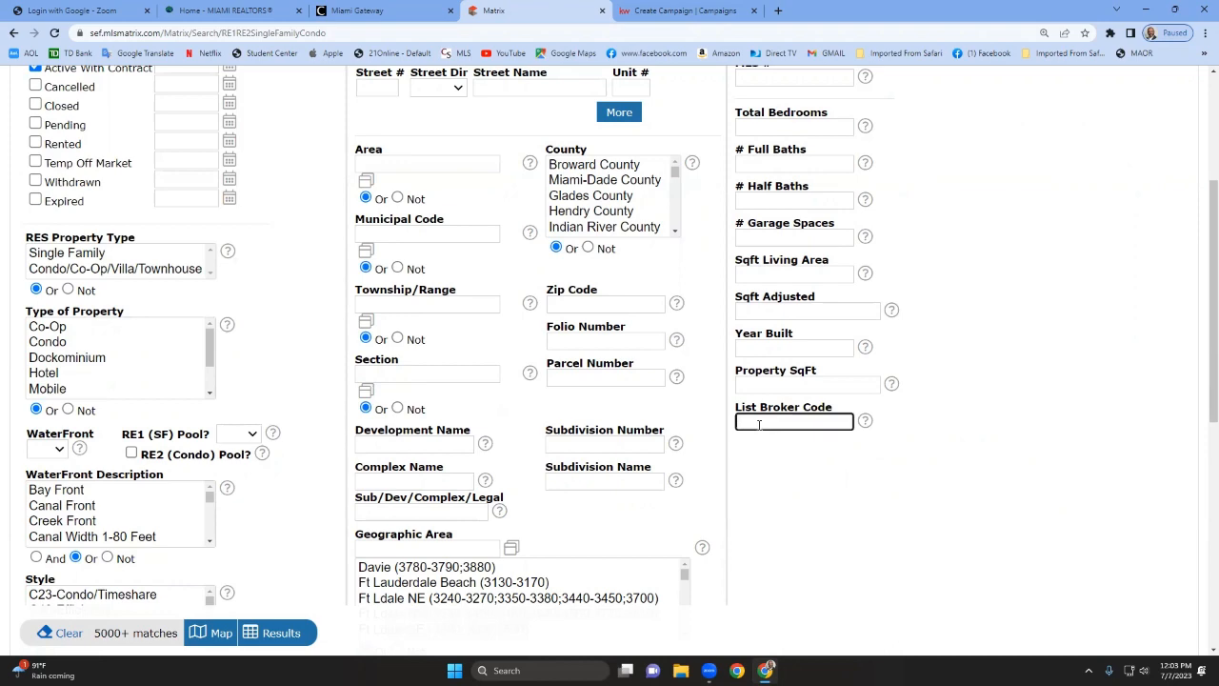
{"action": "scroll", "coordinate": [960, 381], "scroll_direction": "up", "scroll_amount": 3}
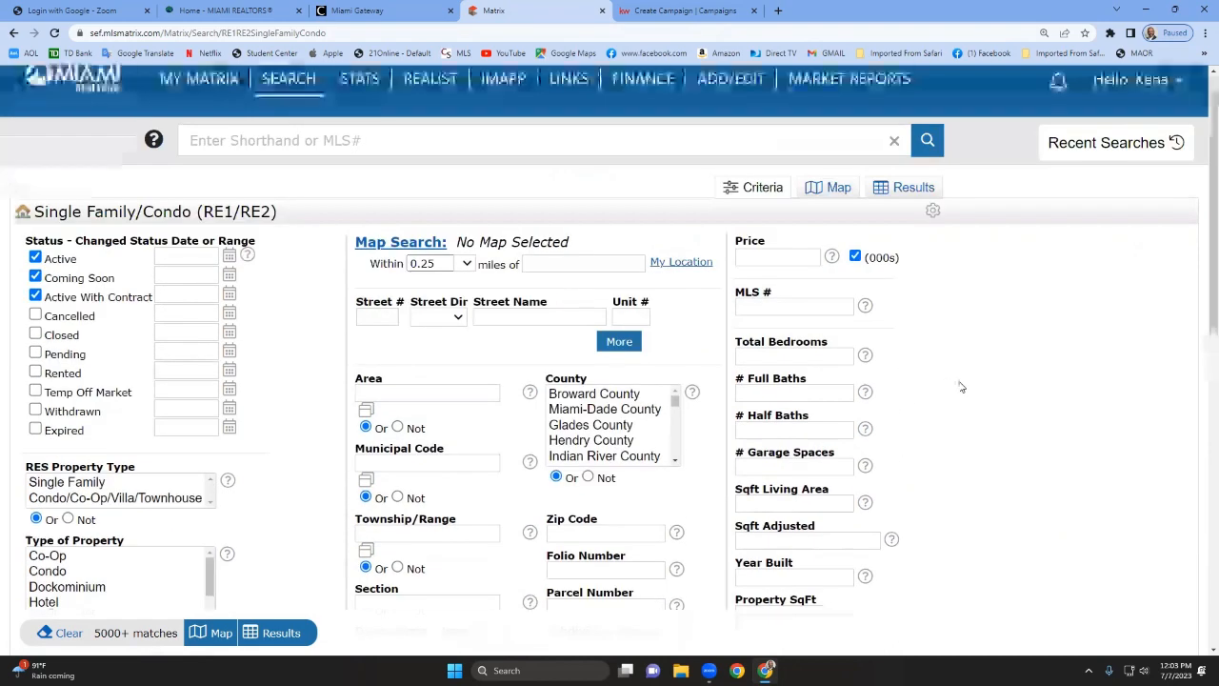
Open a new tab and go to l5leaders.com.
{"action": "left_click", "coordinate": [778, 11]}
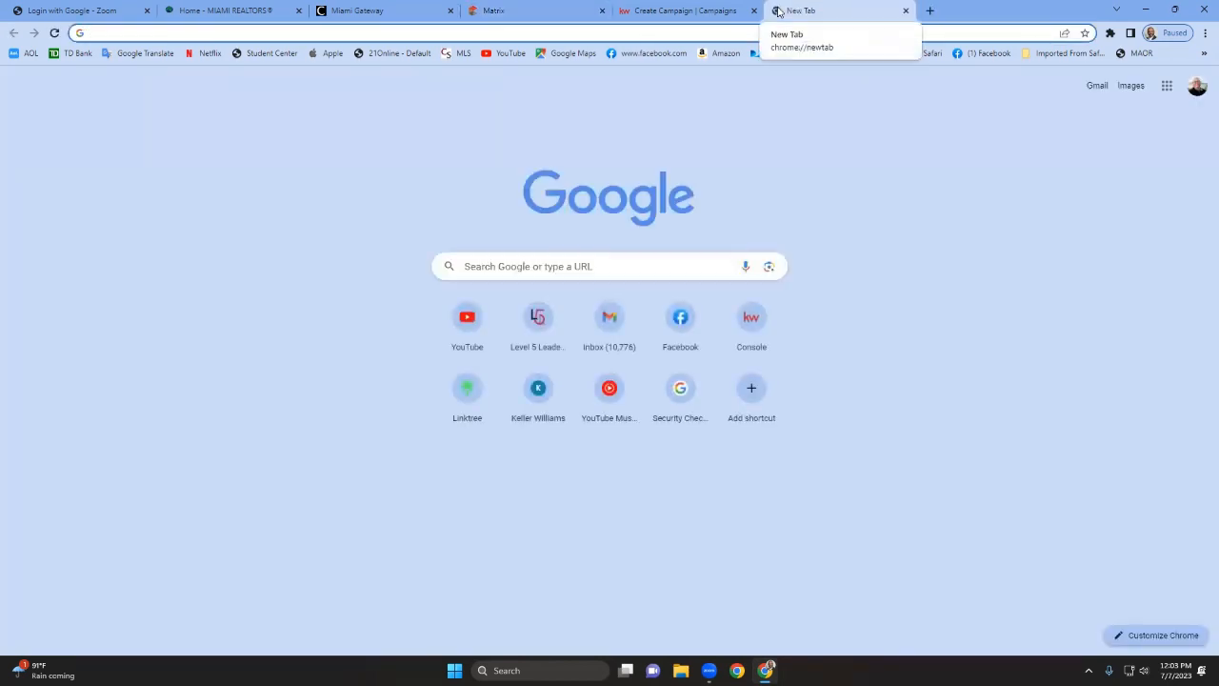
{"action": "type", "text": "l5leaders.com"}
{"action": "key", "text": "Return"}
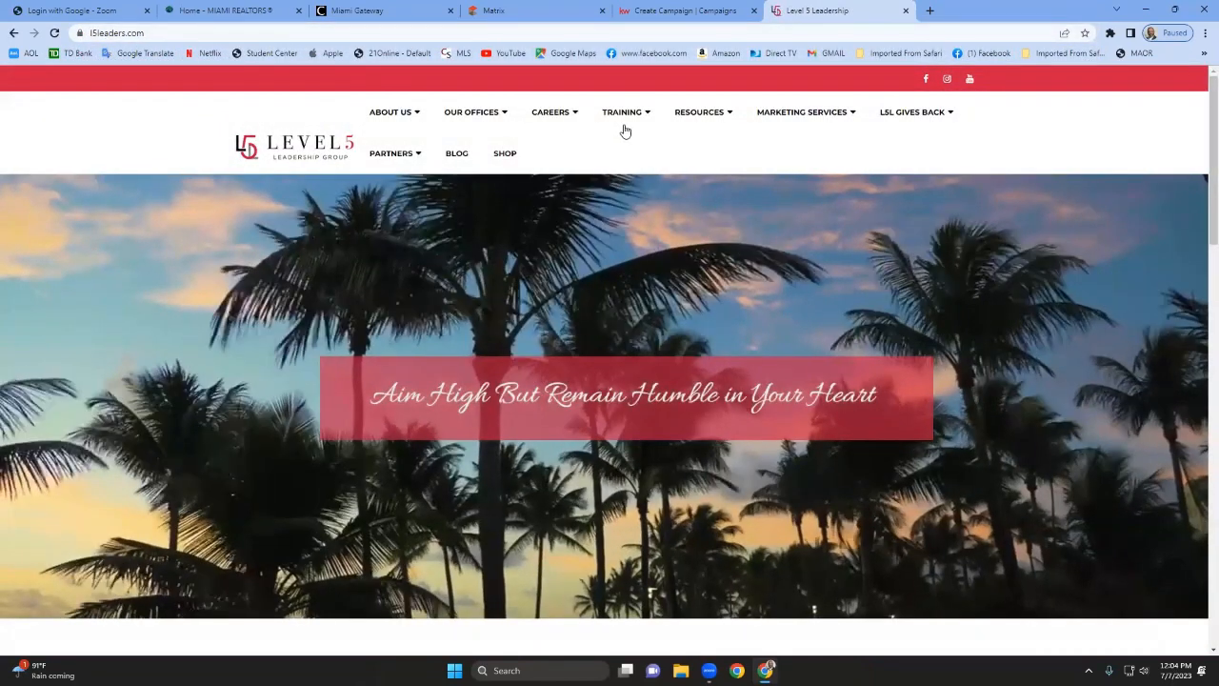
{"action": "mouse_move", "coordinate": [713, 117]}
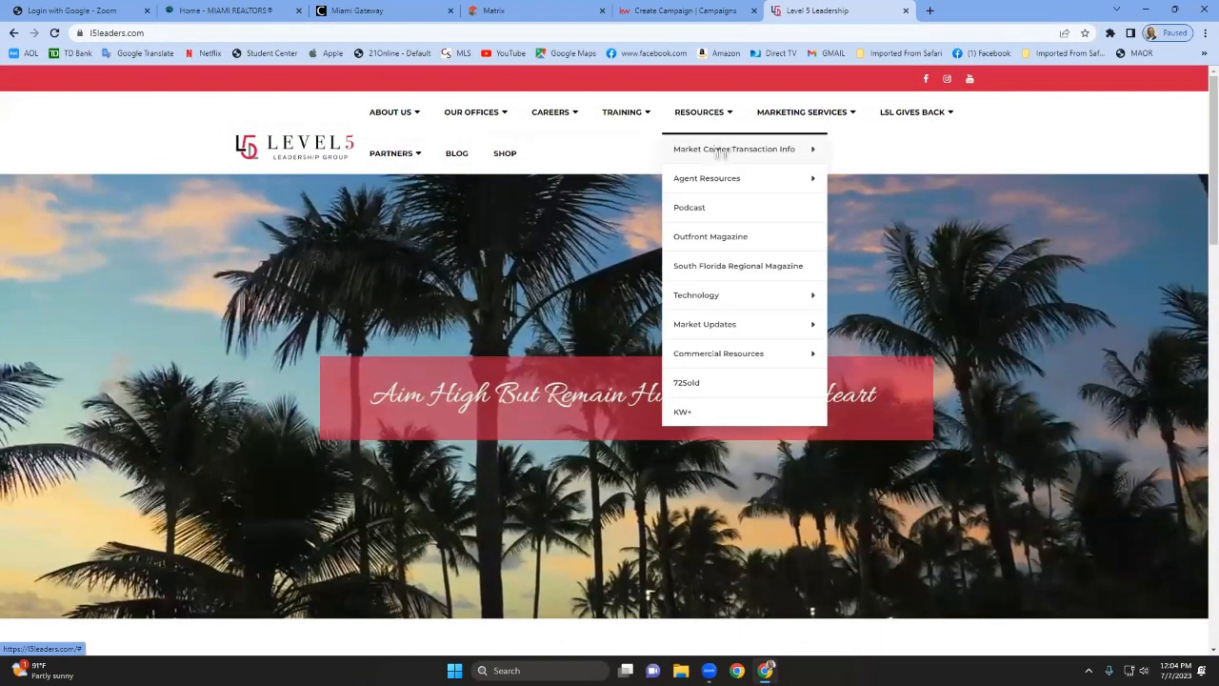
Open the KW Pembroke Pines office page and copy its Office MLS ID.
{"action": "mouse_move", "coordinate": [702, 152]}
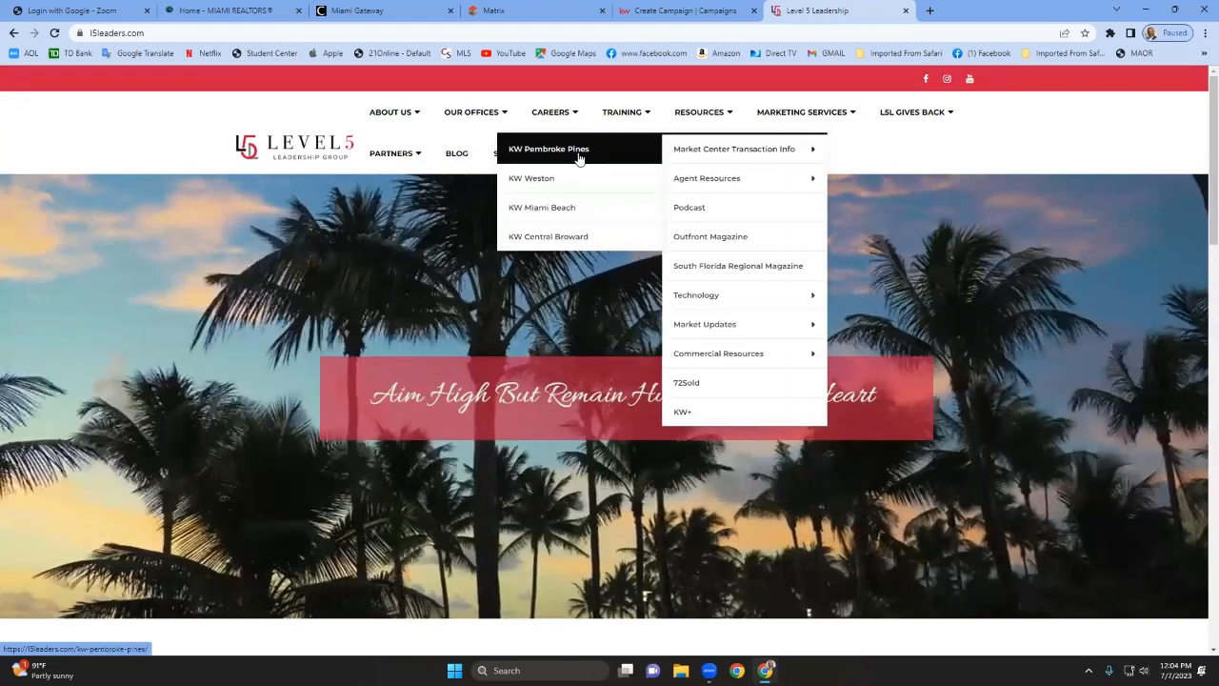
{"action": "left_click", "coordinate": [579, 154]}
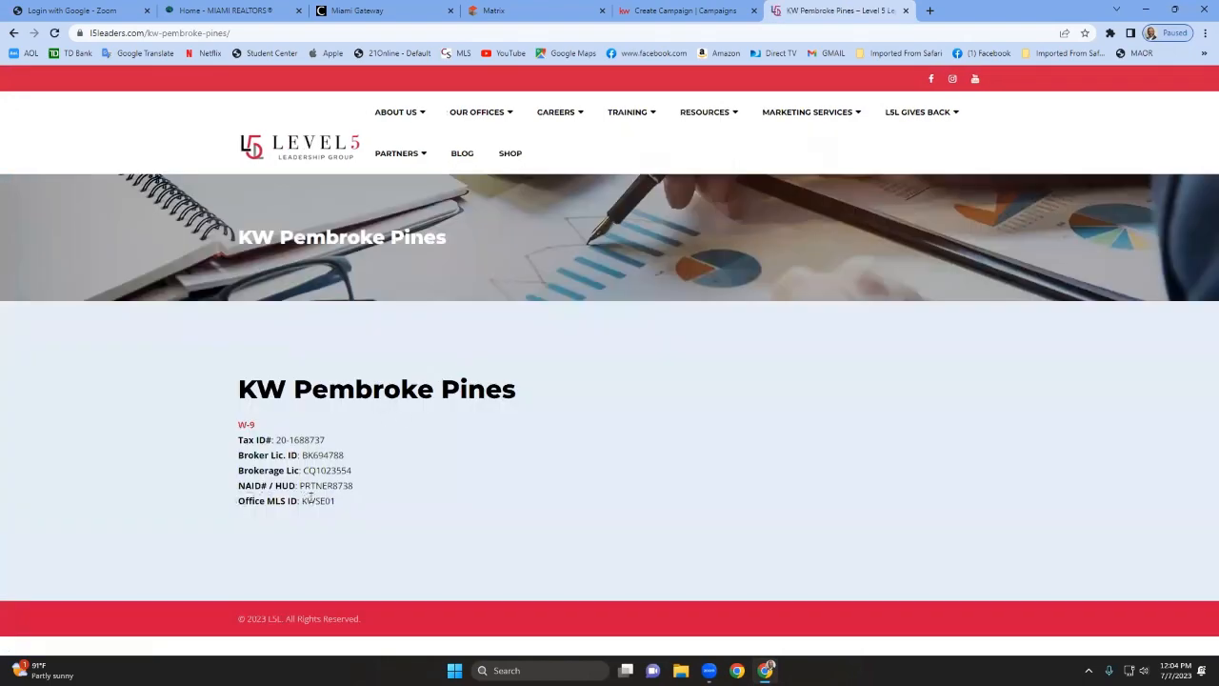
{"action": "left_click_drag", "start_coordinate": [302, 501], "coordinate": [342, 507]}
{"action": "right_click", "coordinate": [322, 505]}
{"action": "left_click", "coordinate": [341, 515]}
Paste the office MLS ID KWSE01 into the List Broker Code field of the Matrix search.
{"action": "left_click", "coordinate": [533, 10]}
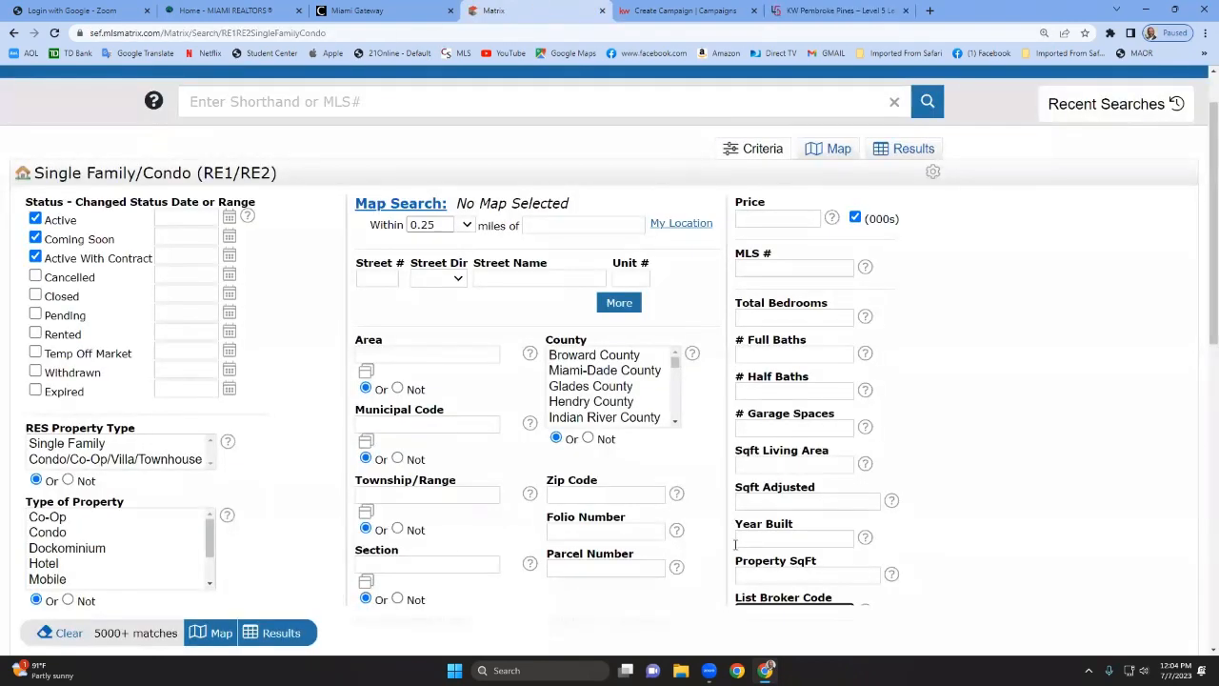
{"action": "scroll", "coordinate": [819, 438], "scroll_direction": "down", "scroll_amount": 3}
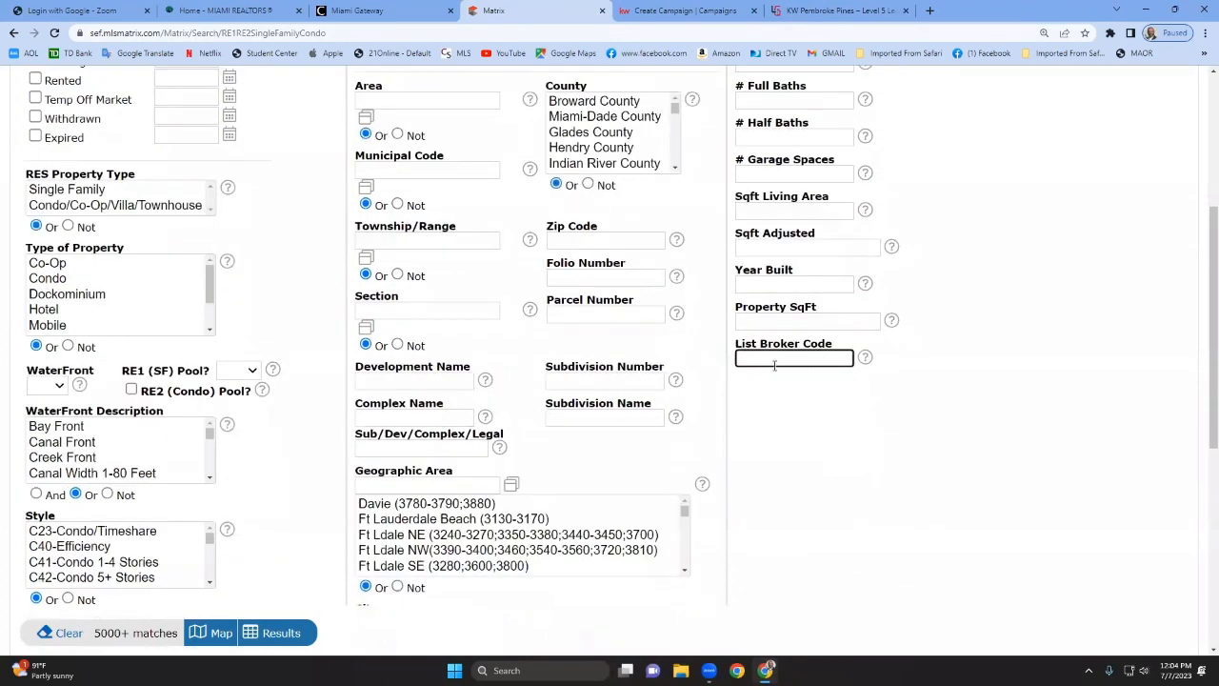
{"action": "right_click", "coordinate": [779, 359]}
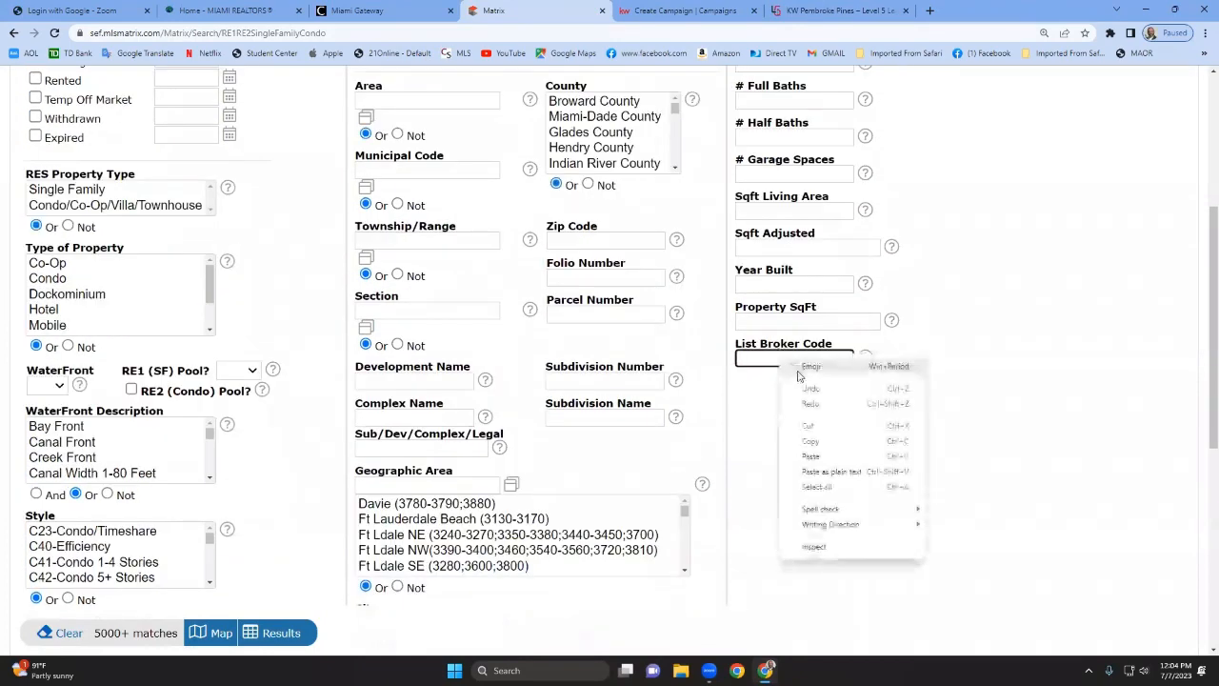
{"action": "left_click", "coordinate": [810, 456]}
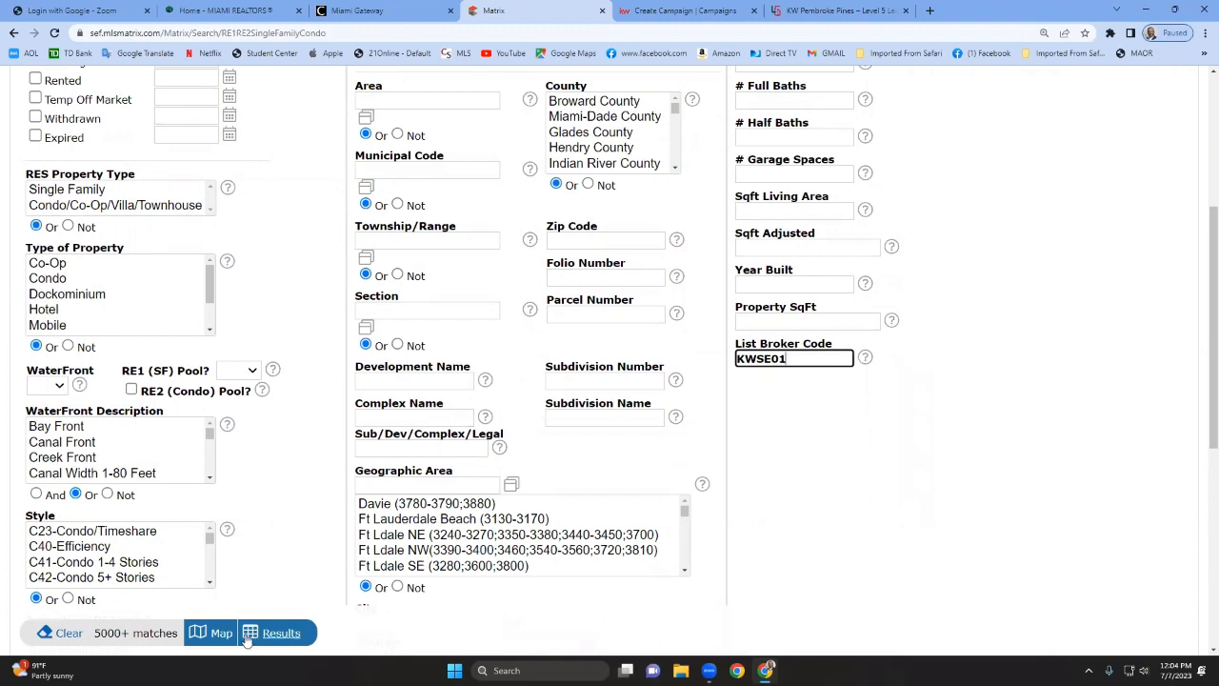
{"action": "left_click", "coordinate": [818, 557]}
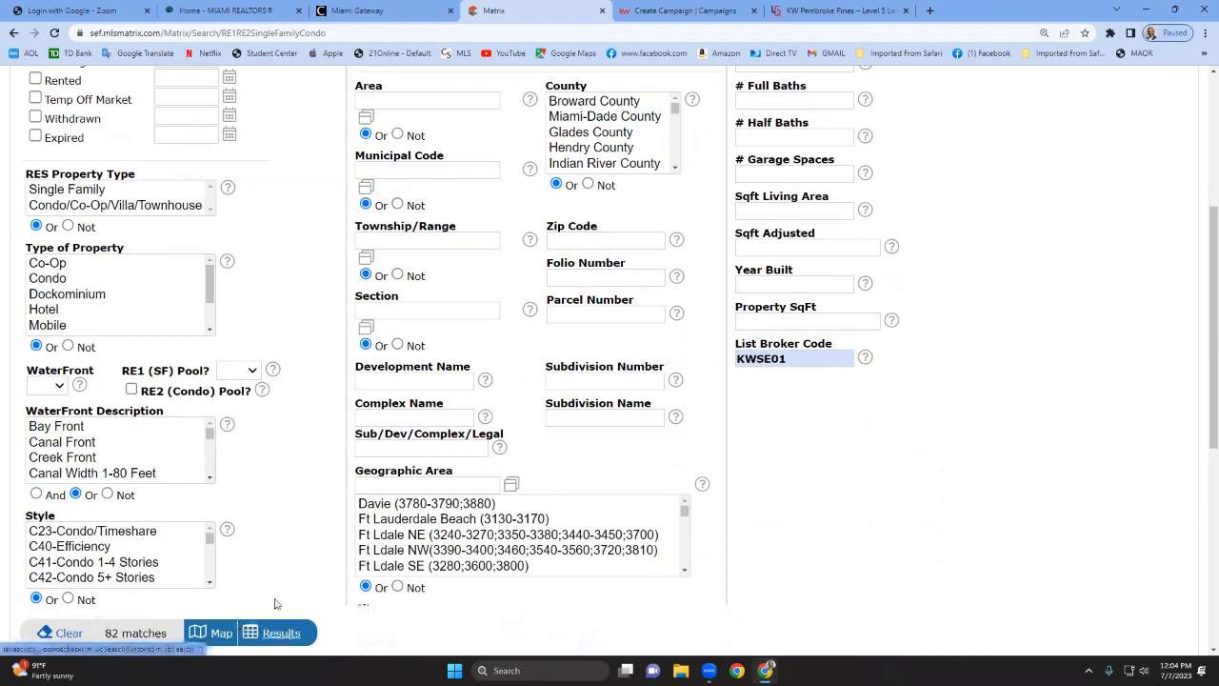
Set OK to Advertise to Yes - Attribution NOT Required and display the search results.
{"action": "scroll", "coordinate": [269, 521], "scroll_direction": "down", "scroll_amount": 4}
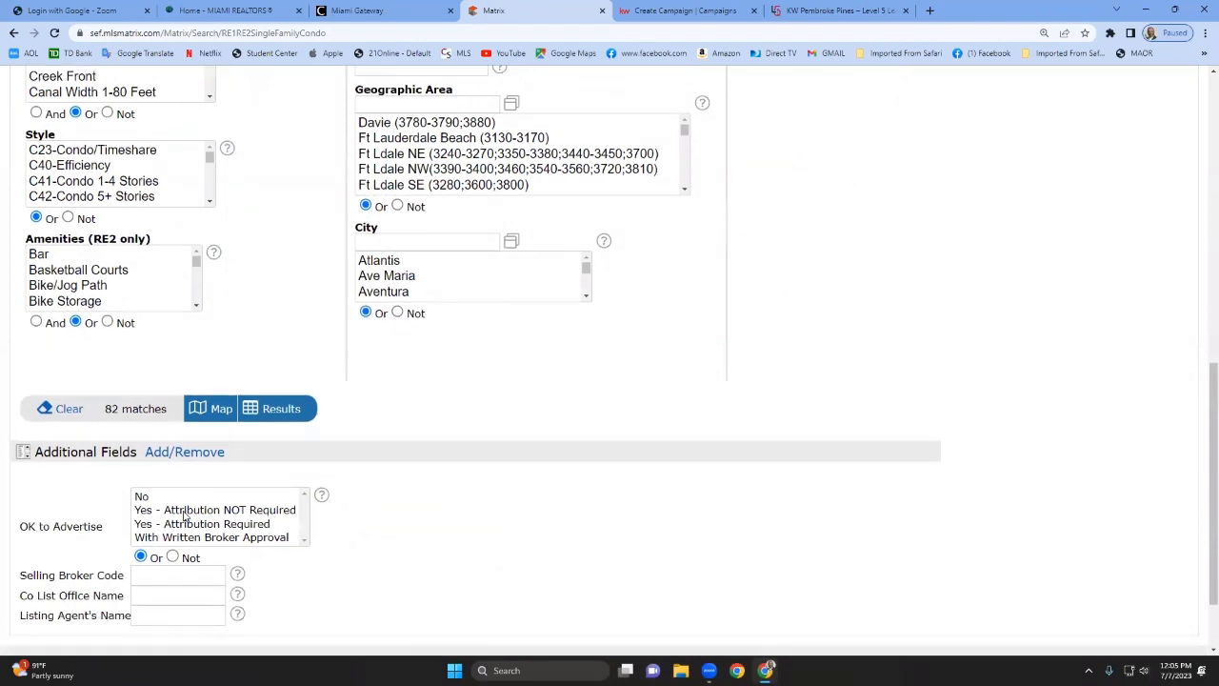
{"action": "left_click", "coordinate": [185, 512]}
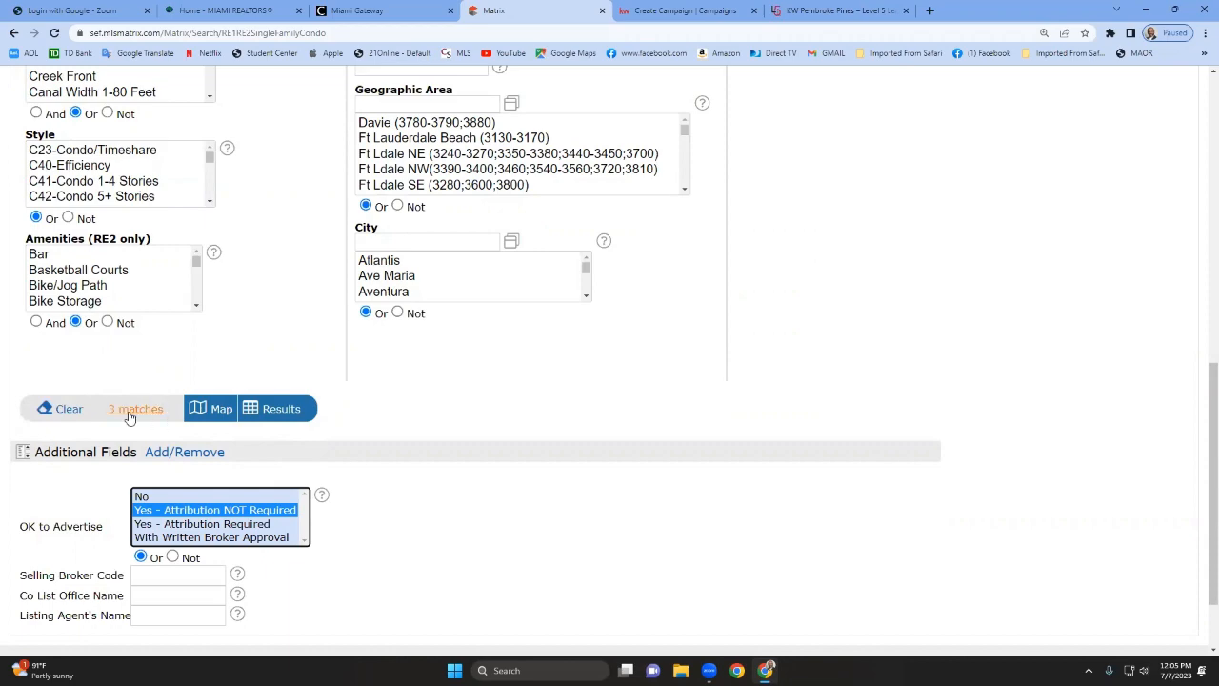
{"action": "left_click", "coordinate": [283, 410]}
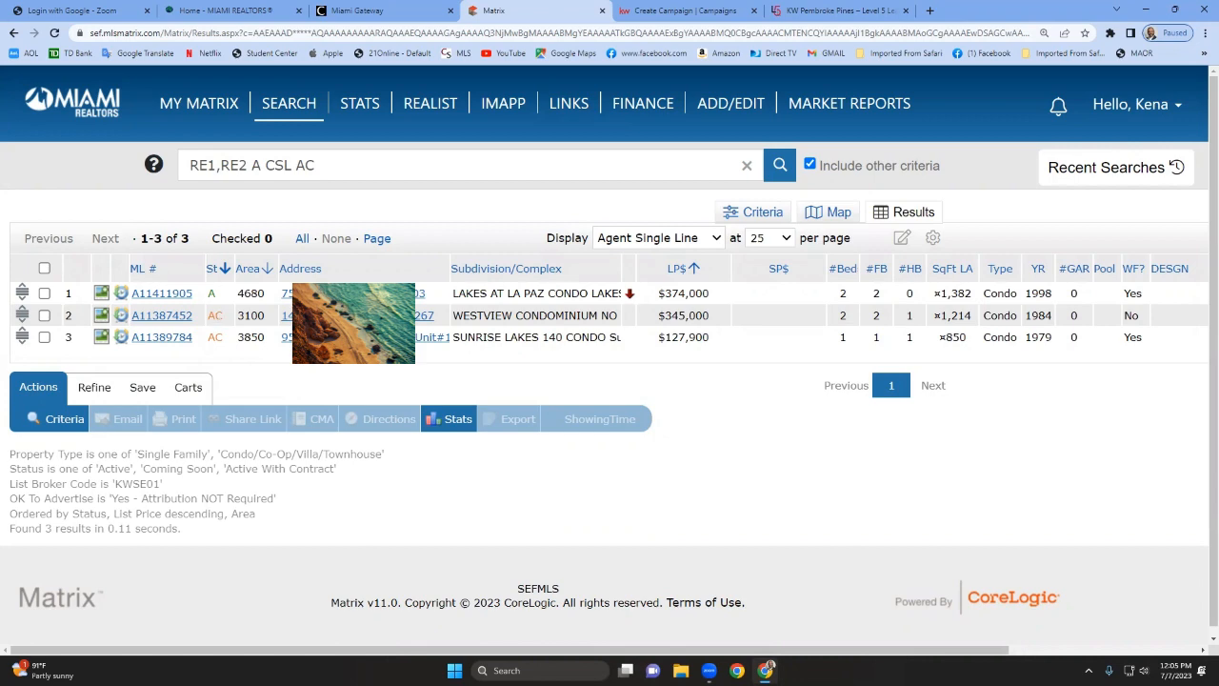
{"action": "left_click", "coordinate": [151, 302]}
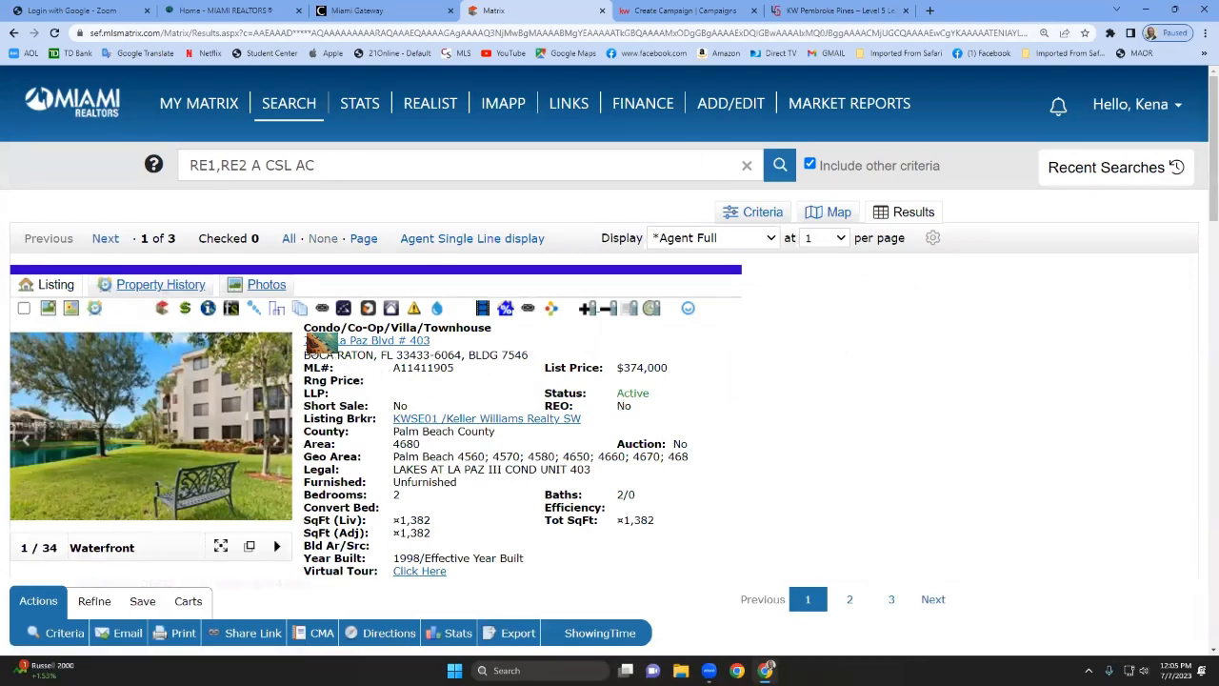
{"action": "left_click_drag", "start_coordinate": [431, 340], "coordinate": [305, 341]}
{"action": "key", "text": "ctrl+c"}
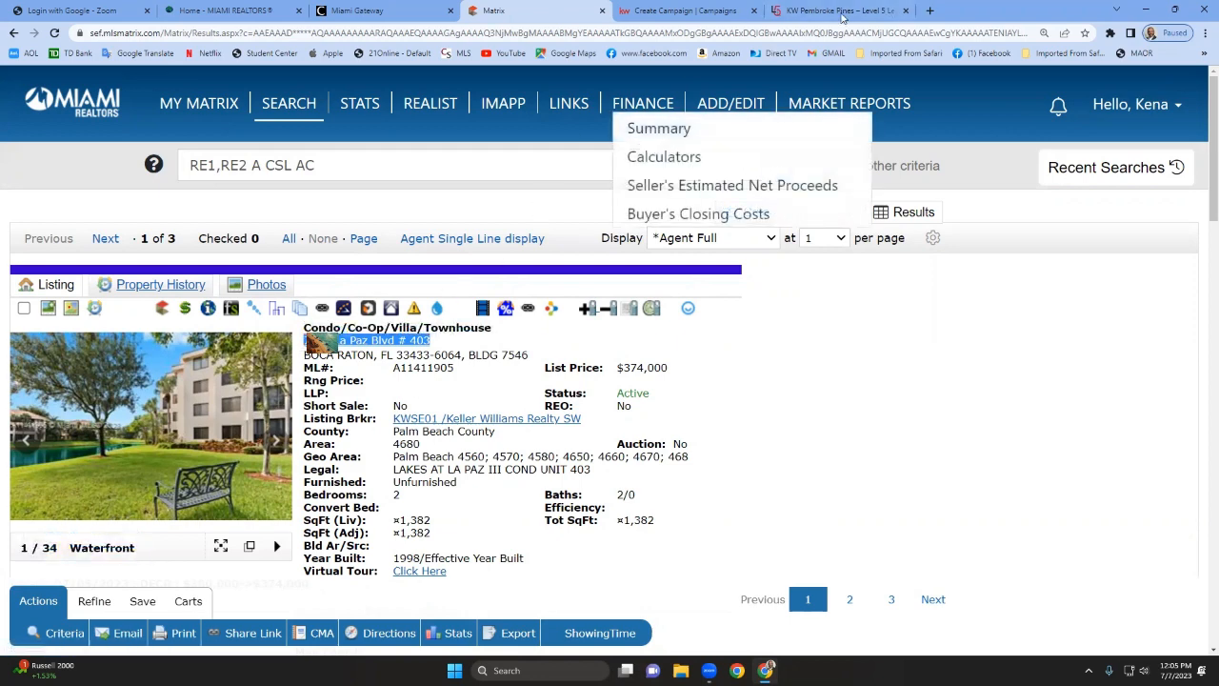
{"action": "left_click", "coordinate": [711, 9]}
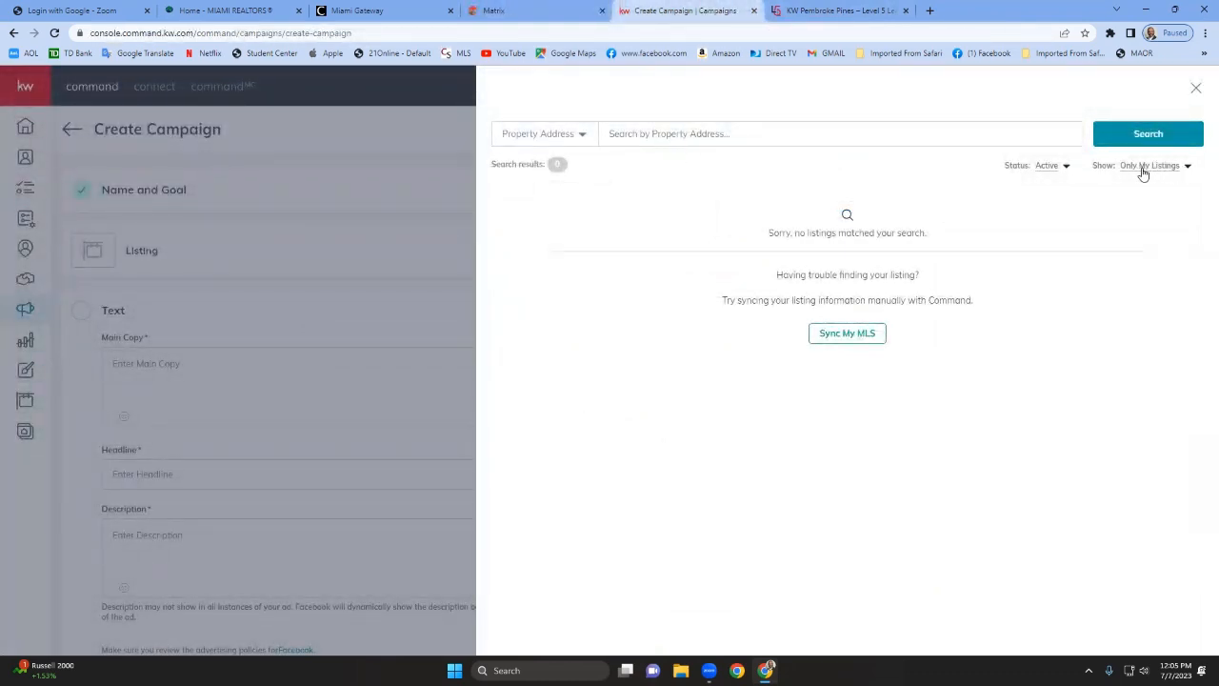
{"action": "left_click", "coordinate": [1188, 167]}
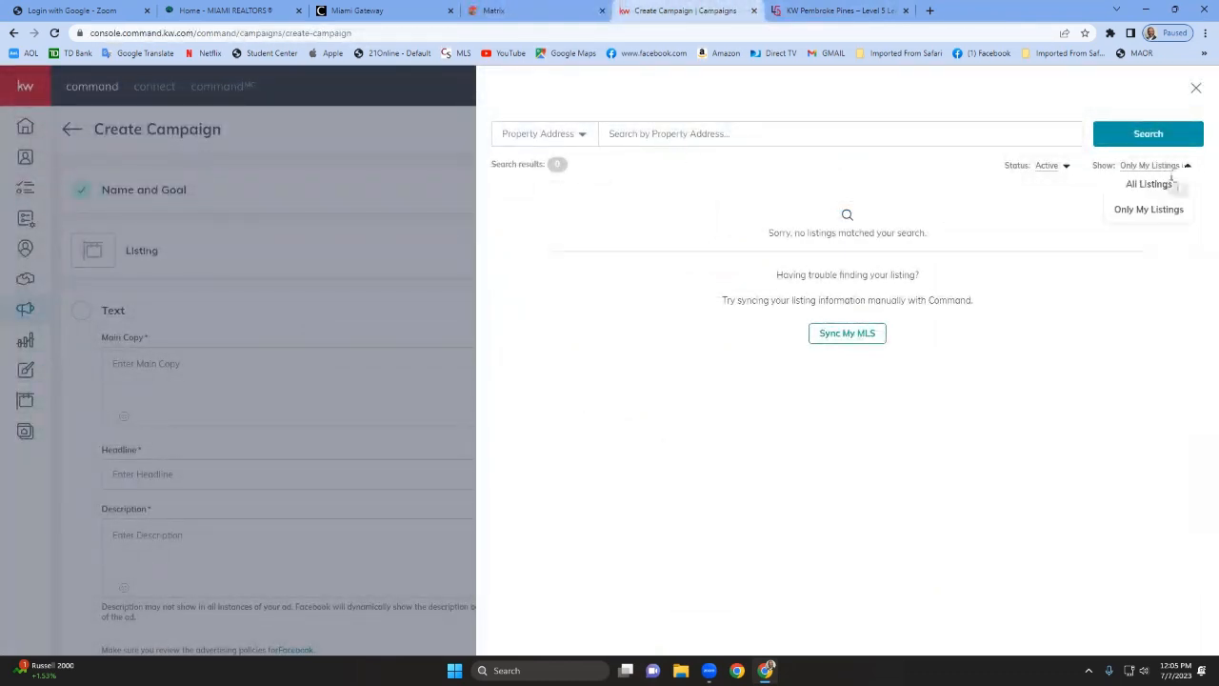
{"action": "left_click", "coordinate": [1152, 182]}
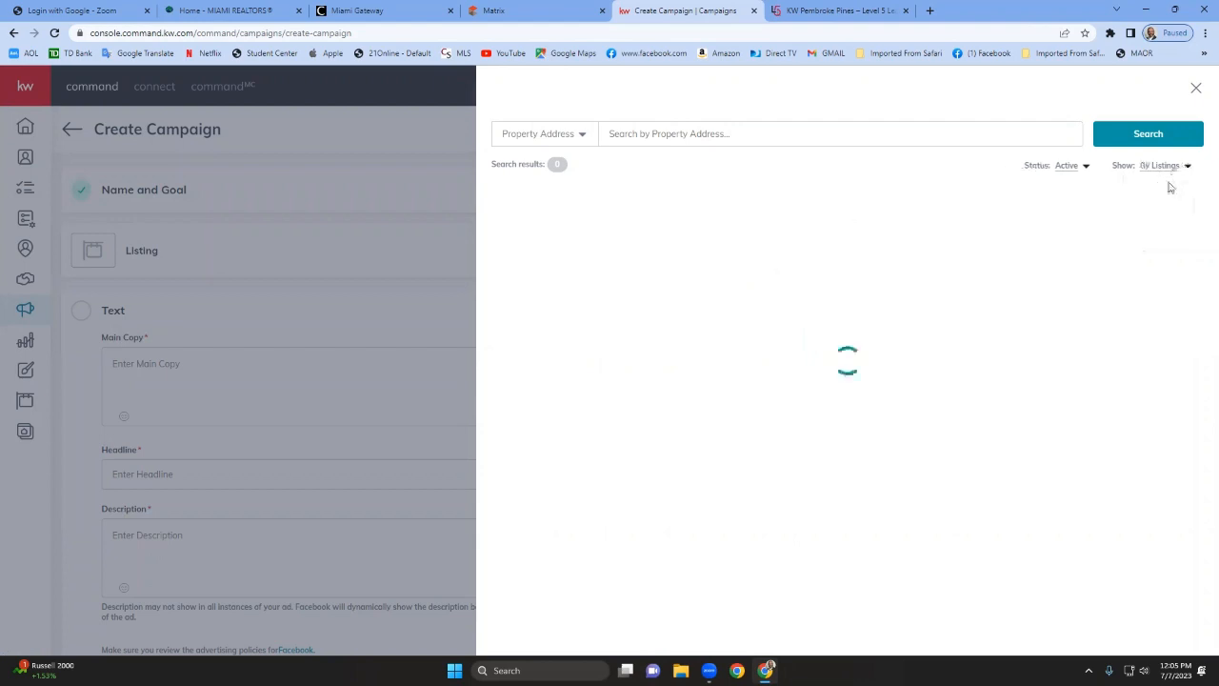
{"action": "left_click", "coordinate": [815, 134]}
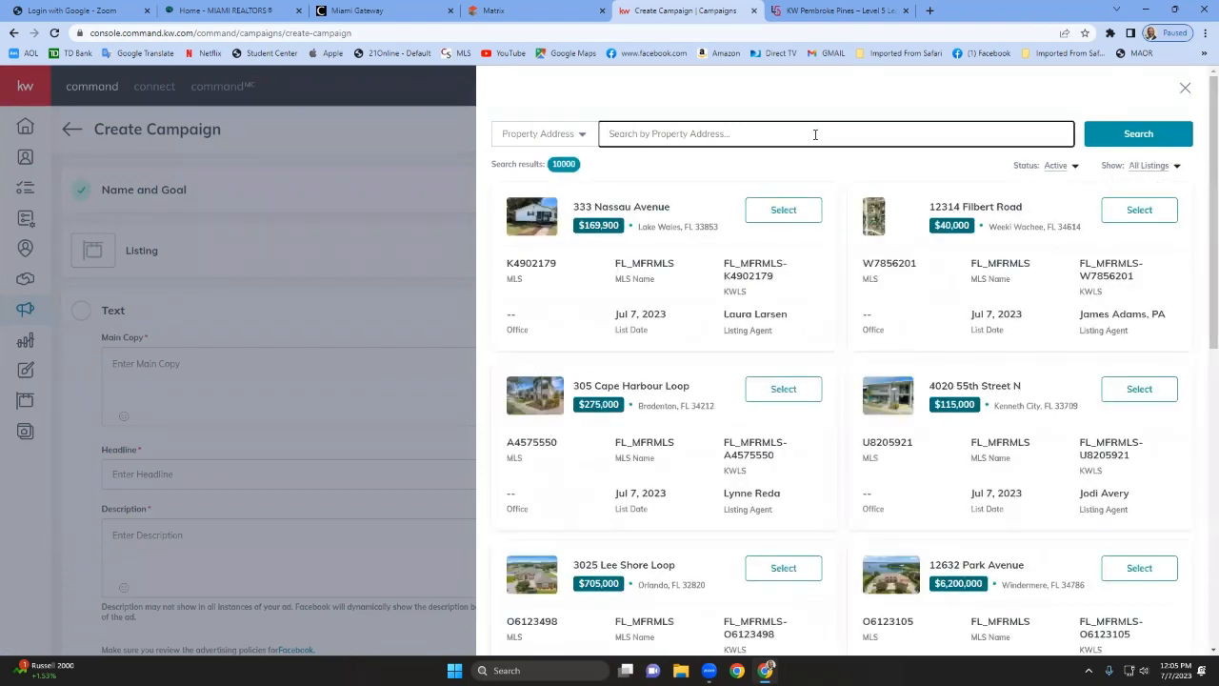
{"action": "key", "text": "ctrl+v"}
{"action": "key", "text": "Return"}
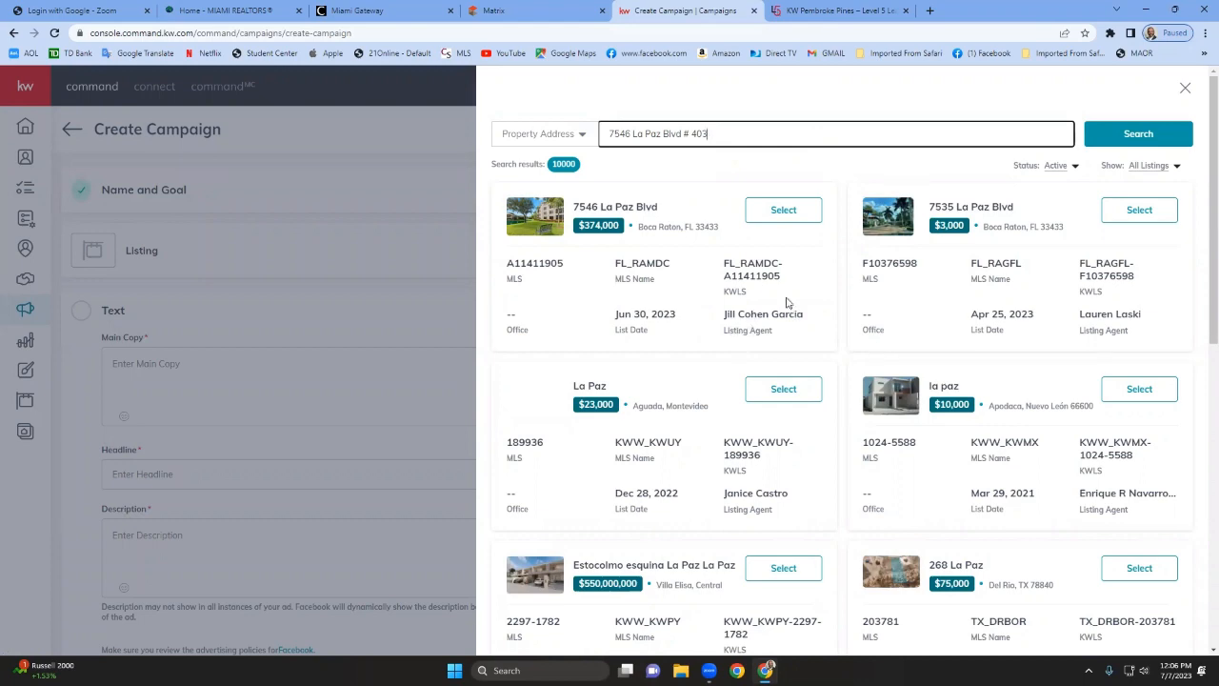
{"action": "left_click", "coordinate": [786, 209]}
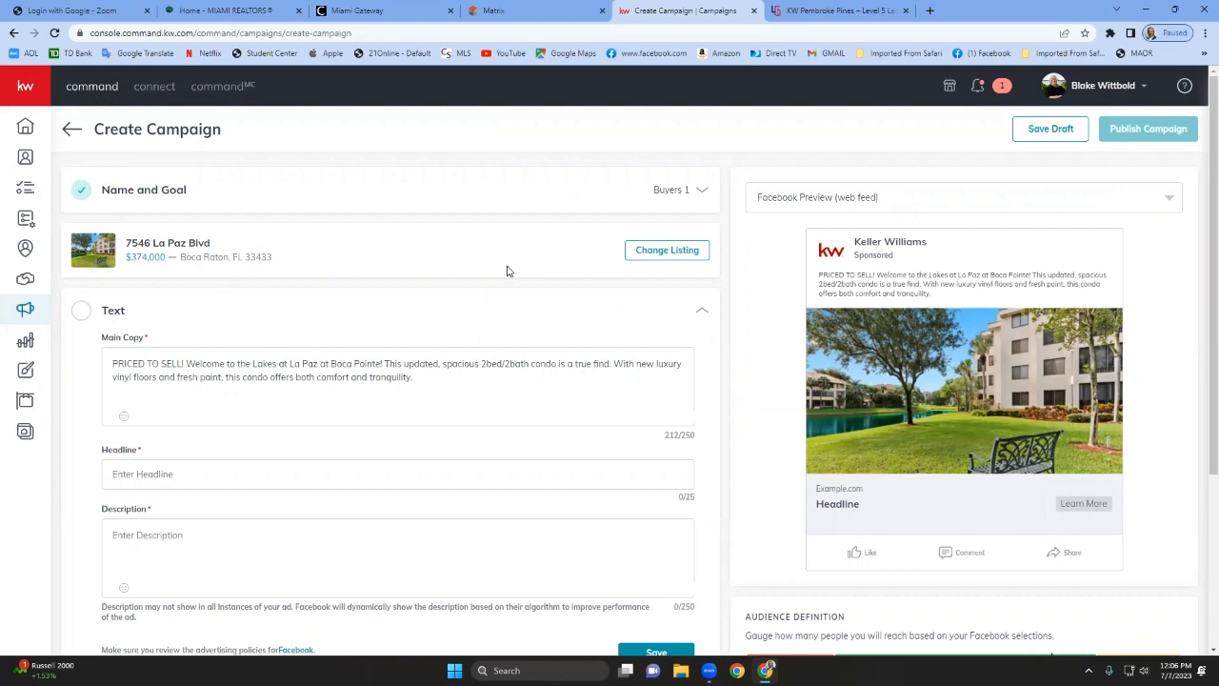
Delete "2bed/2bath" from the ad's main copy.
{"action": "scroll", "coordinate": [500, 336], "scroll_direction": "down", "scroll_amount": 1}
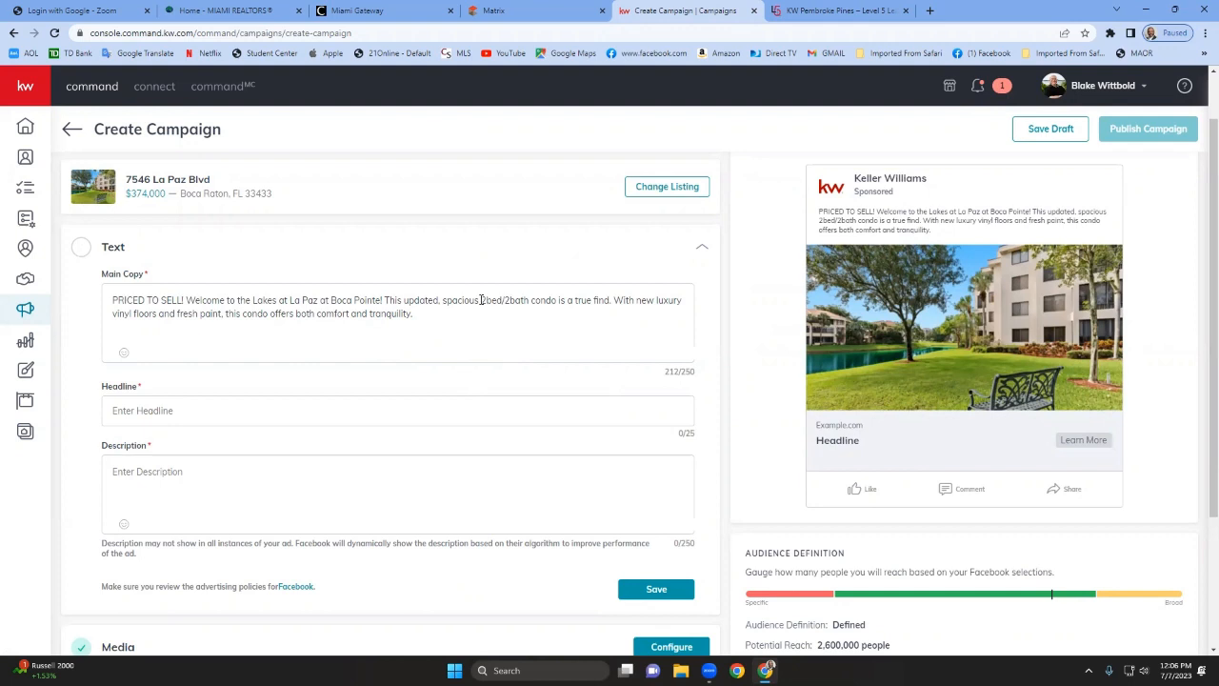
{"action": "left_click_drag", "start_coordinate": [481, 300], "coordinate": [529, 301]}
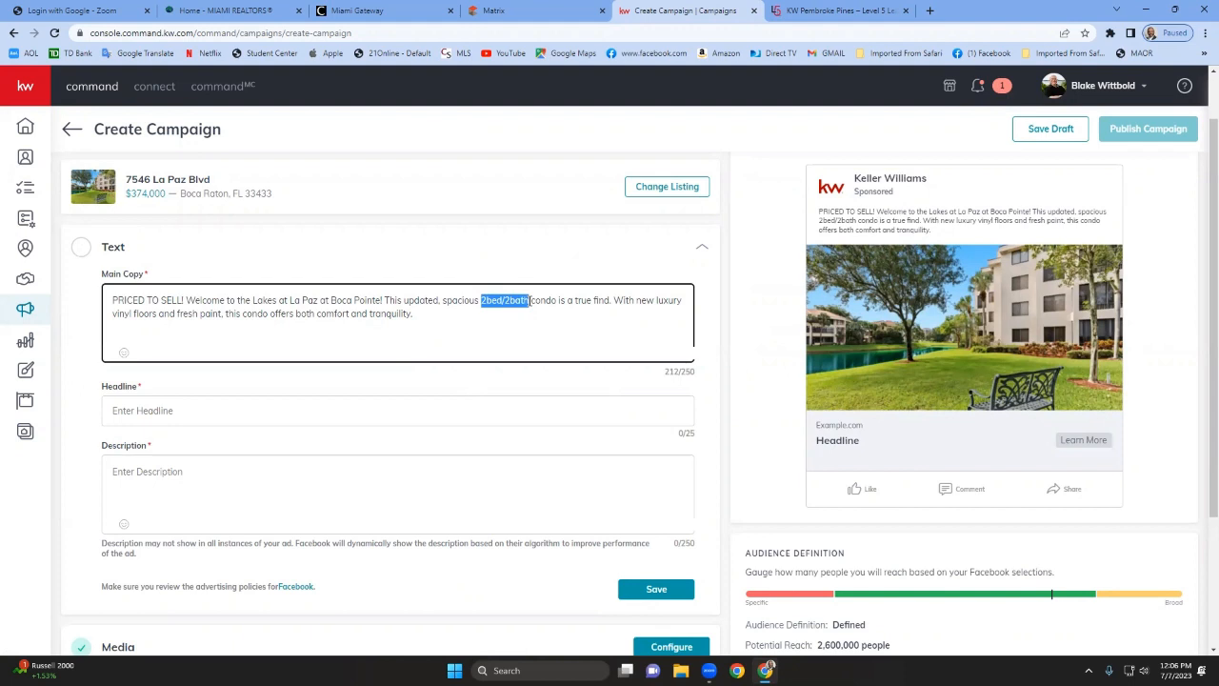
{"action": "key", "text": "BackSpace"}
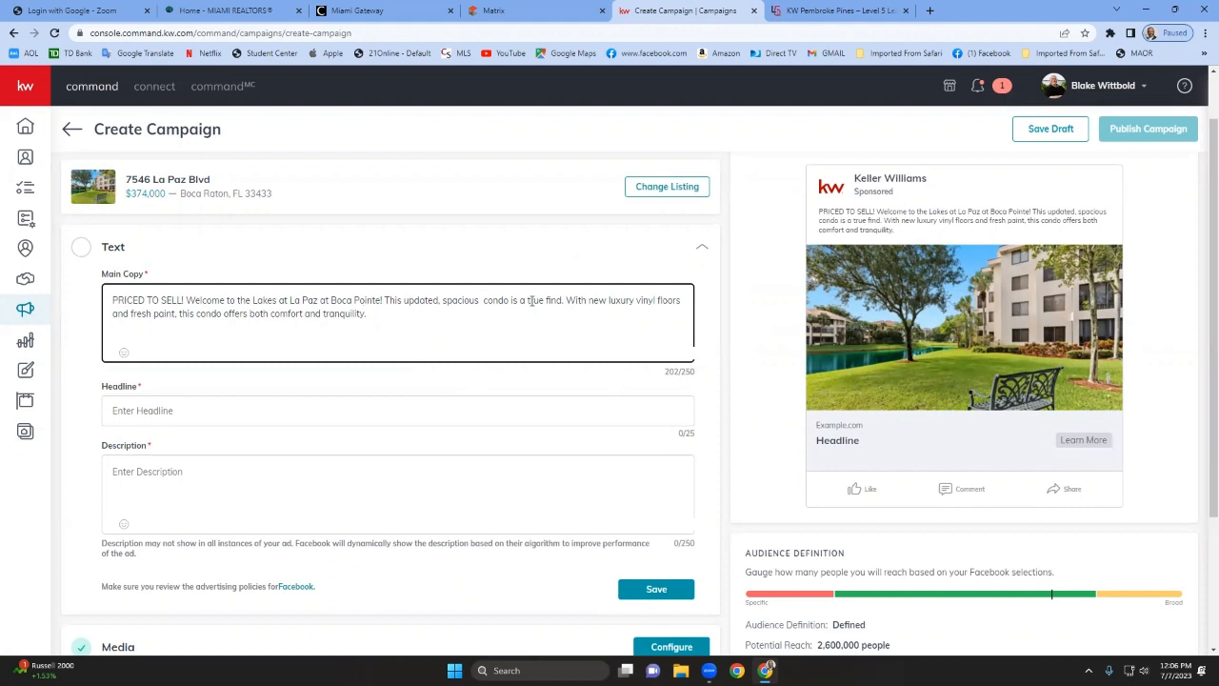
Open the agent's kw.com website in a new tab, search the copied address, and open that listing's property page.
{"action": "left_click", "coordinate": [931, 11]}
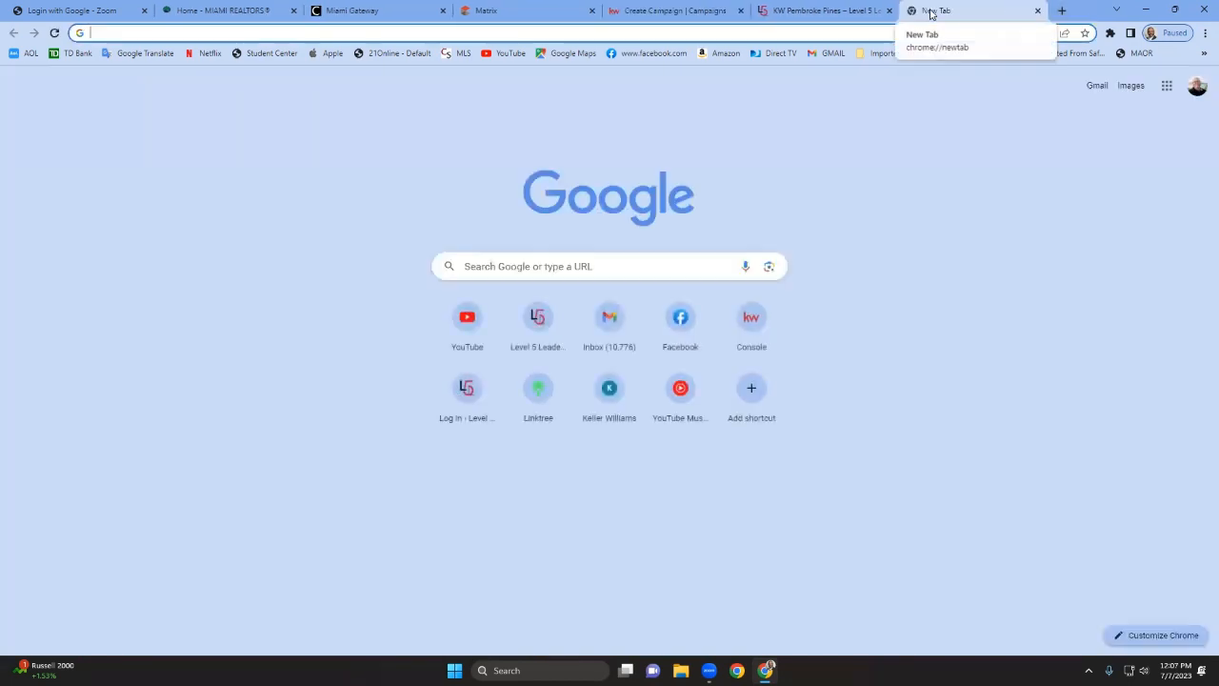
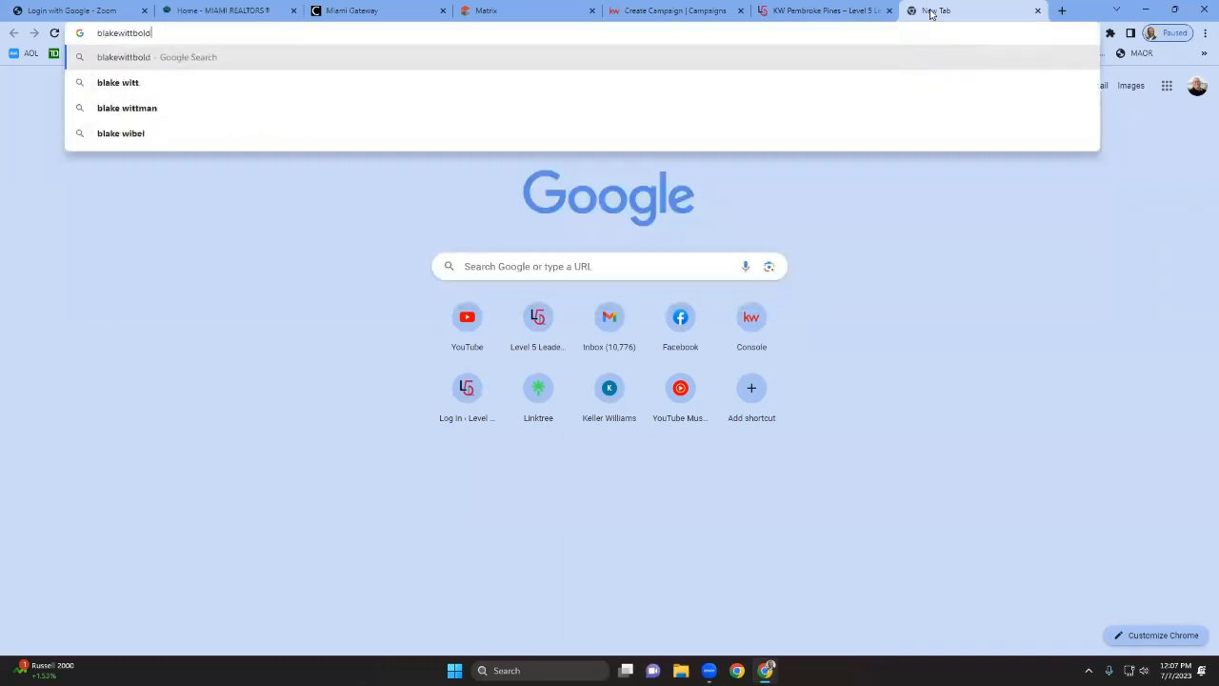
{"action": "type", "text": "com"}
{"action": "key", "text": "Return"}
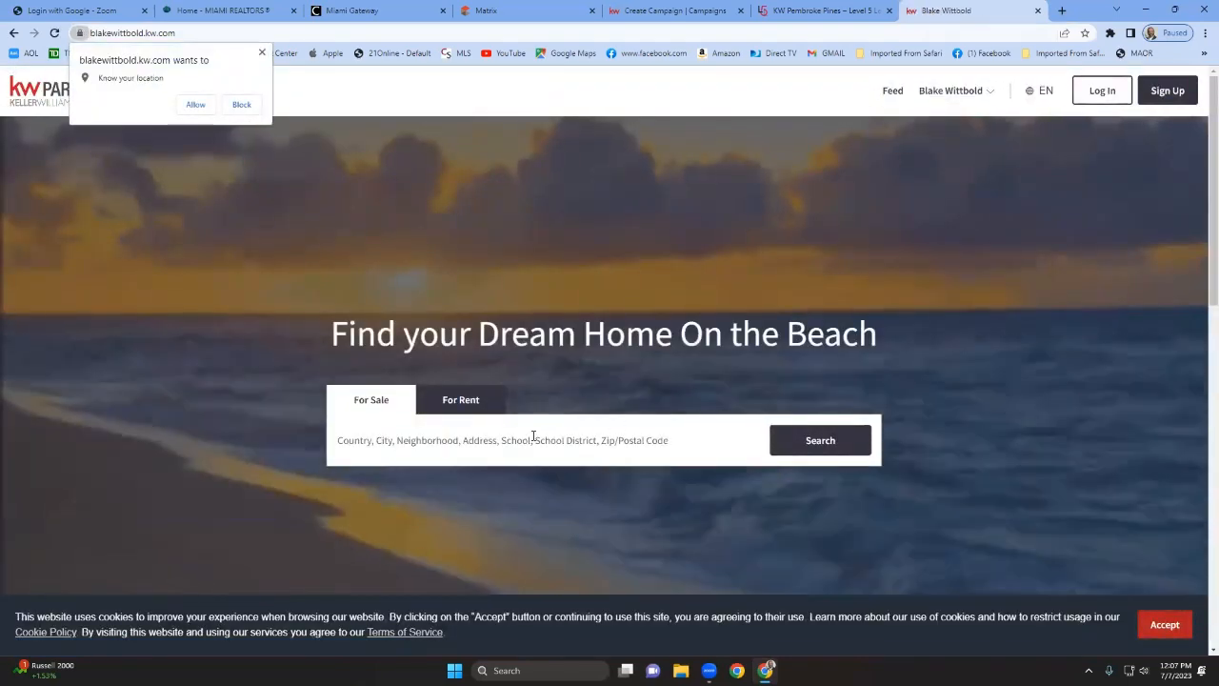
{"action": "left_click", "coordinate": [533, 437]}
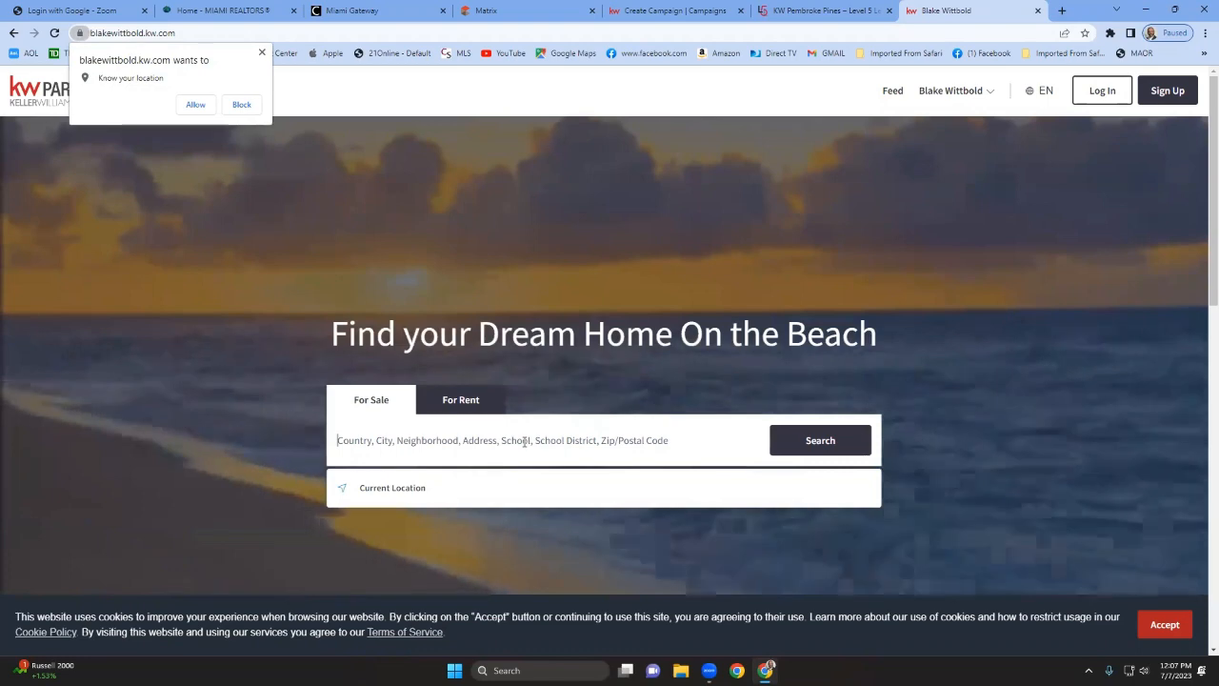
{"action": "key", "text": "Return"}
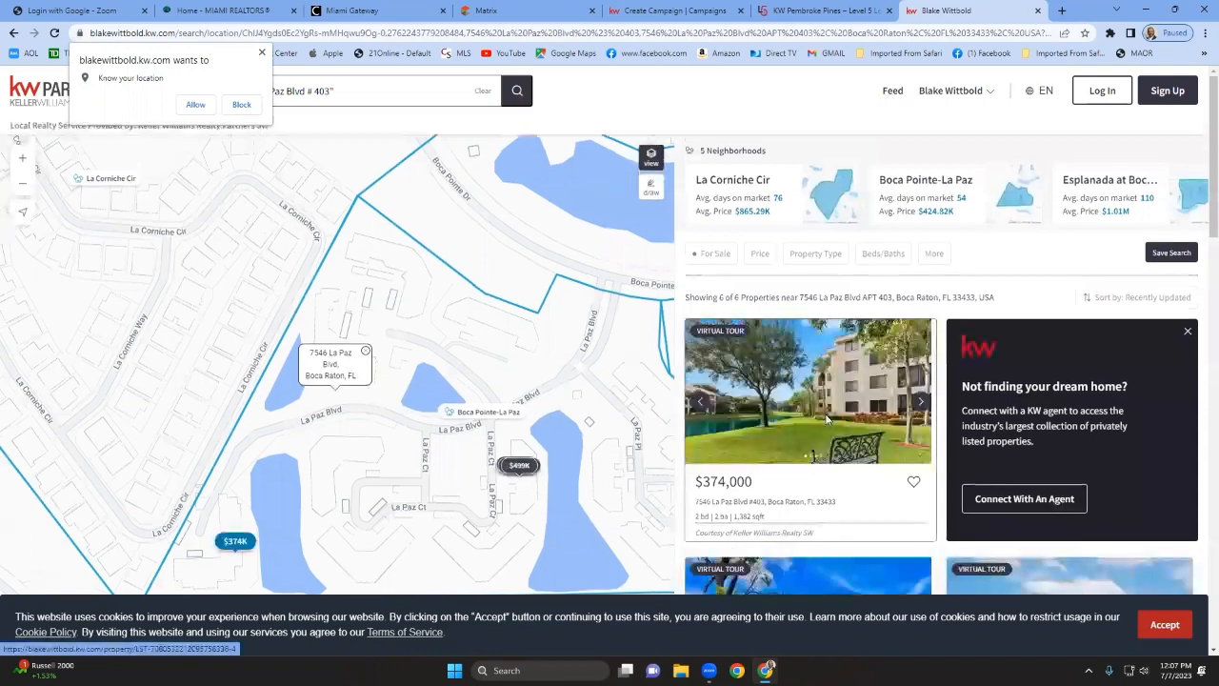
{"action": "left_click", "coordinate": [826, 419]}
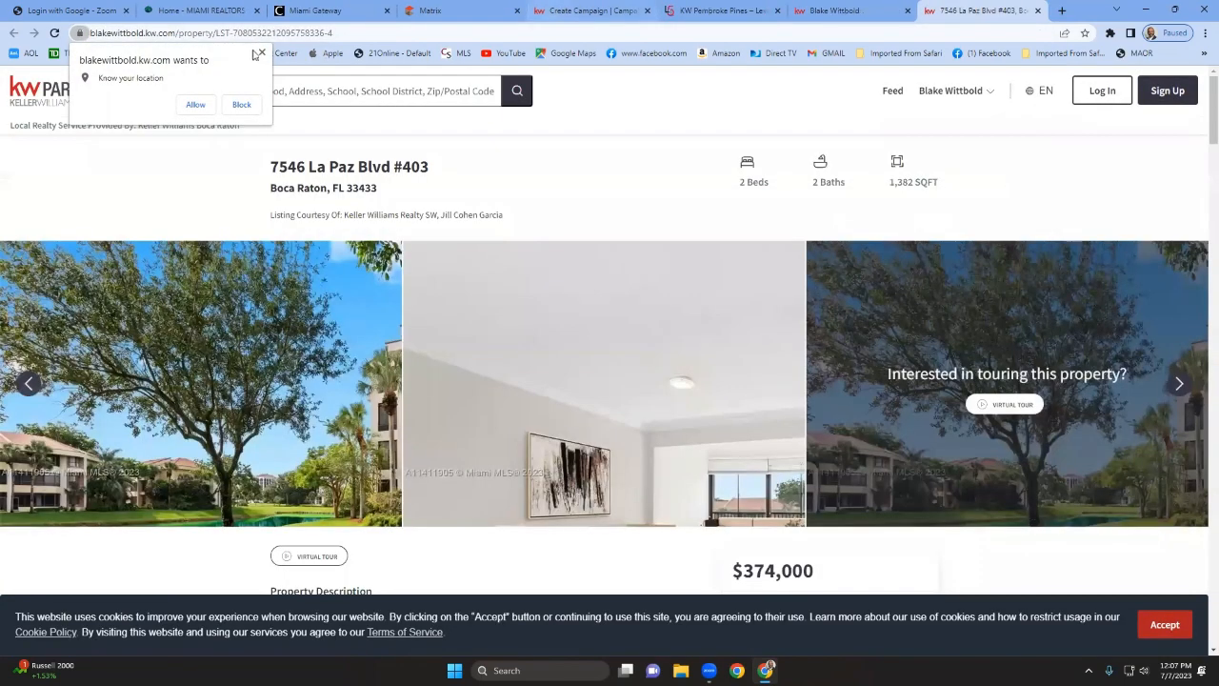
{"action": "left_click", "coordinate": [261, 54]}
Replace "Welcome to the Lakes" with "The Lakes" in the main copy.
{"action": "left_click", "coordinate": [593, 13]}
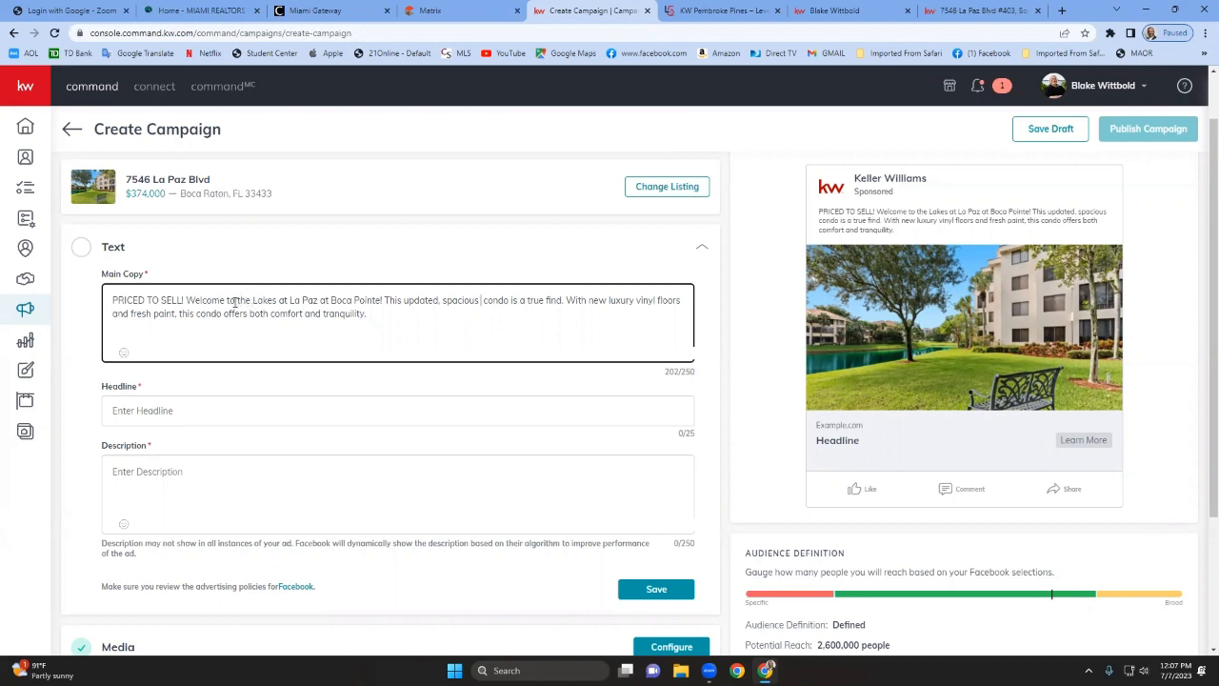
{"action": "left_click_drag", "start_coordinate": [235, 301], "coordinate": [188, 301]}
{"action": "key", "text": "BackSpace"}
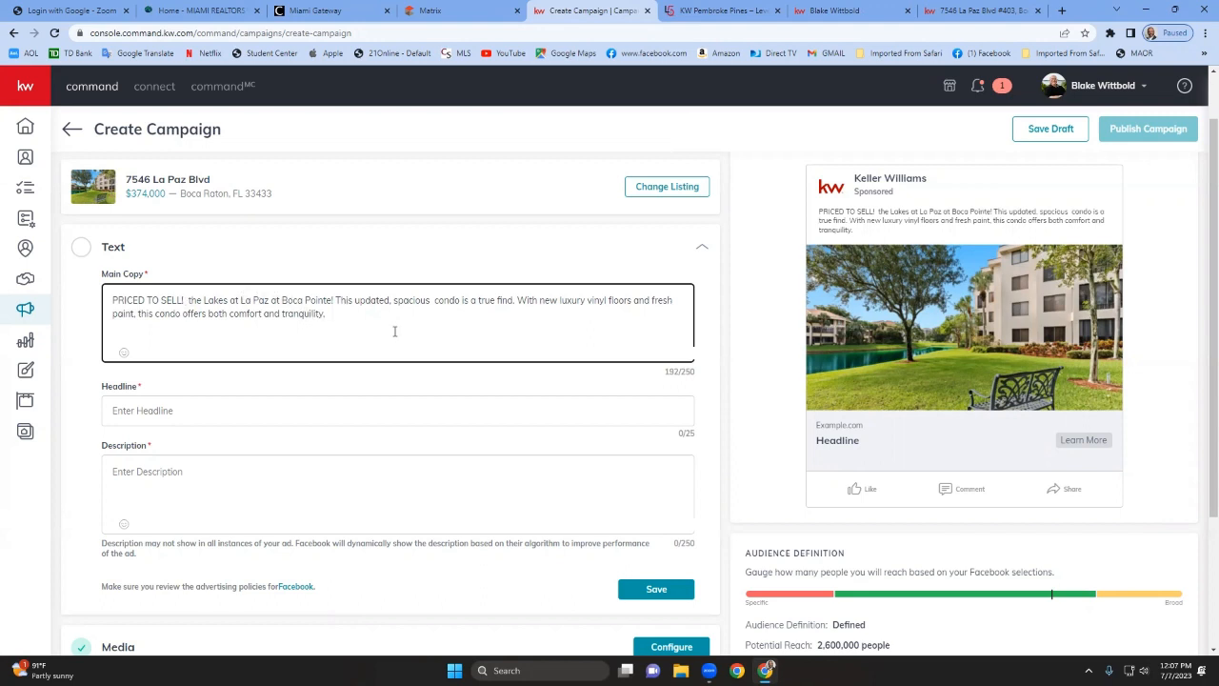
{"action": "type", "text": "T"}
{"action": "key", "text": "Delete"}
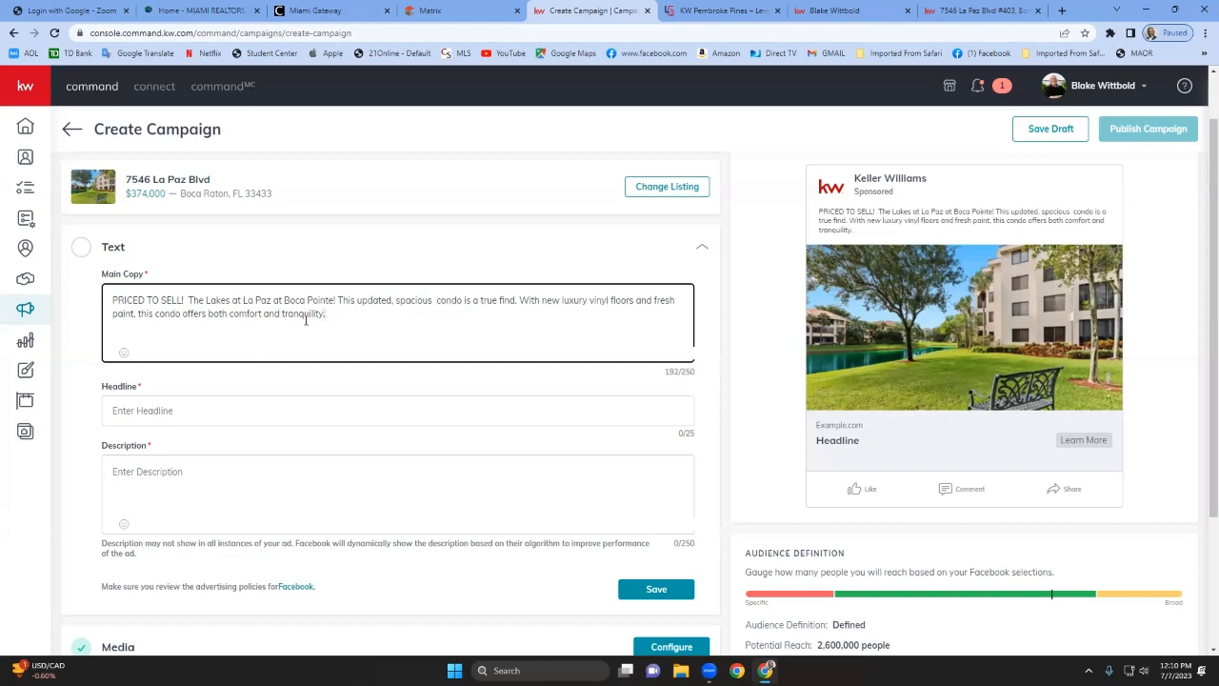
Browse the emoji picker for the main copy, scrolling through the smileys and people emojis.
{"action": "left_click", "coordinate": [123, 353]}
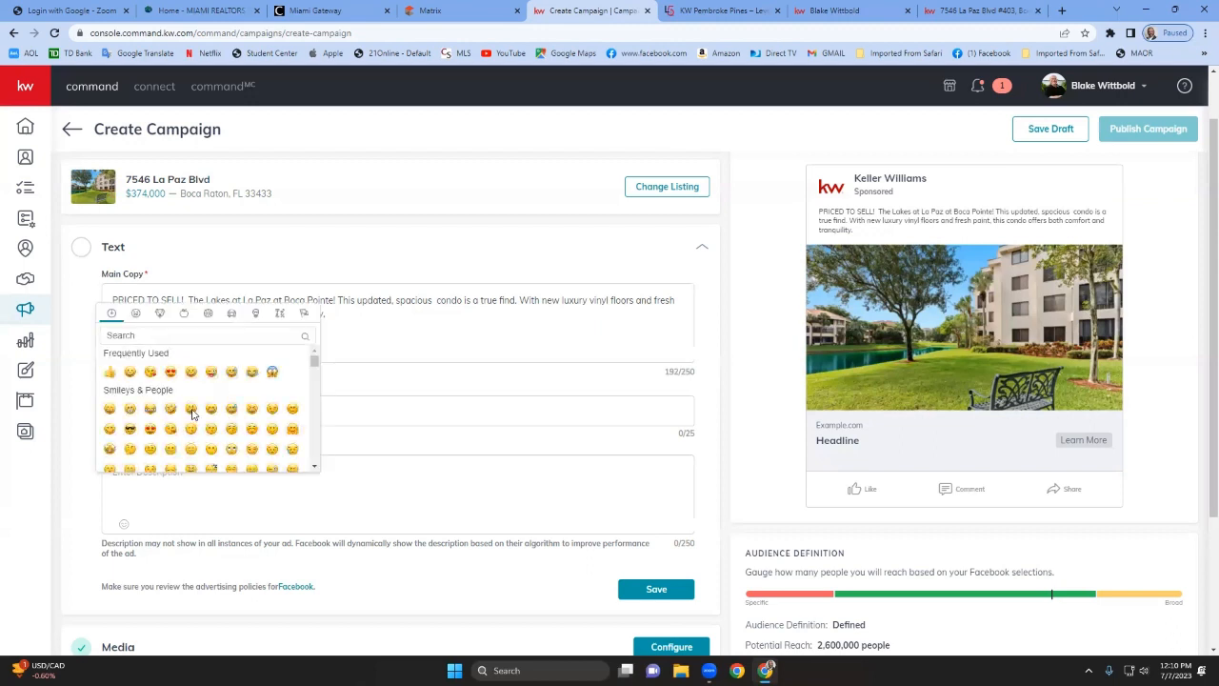
{"action": "scroll", "coordinate": [191, 429], "scroll_direction": "down", "scroll_amount": 5}
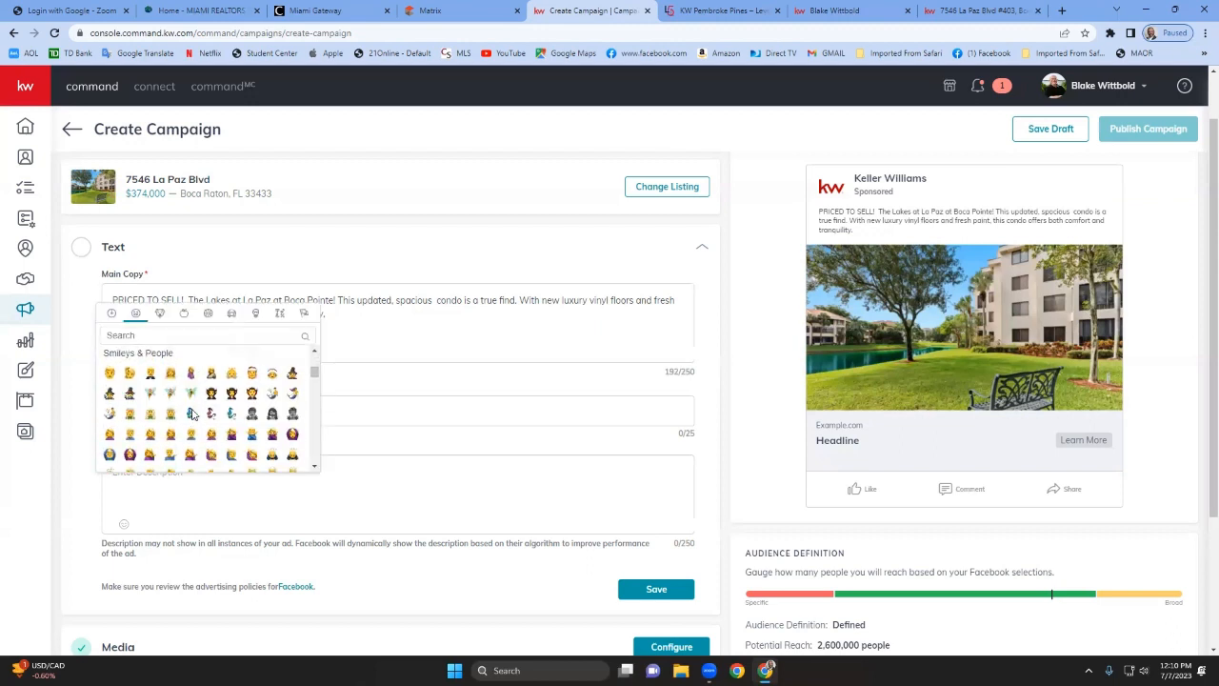
{"action": "scroll", "coordinate": [192, 413], "scroll_direction": "down", "scroll_amount": 10}
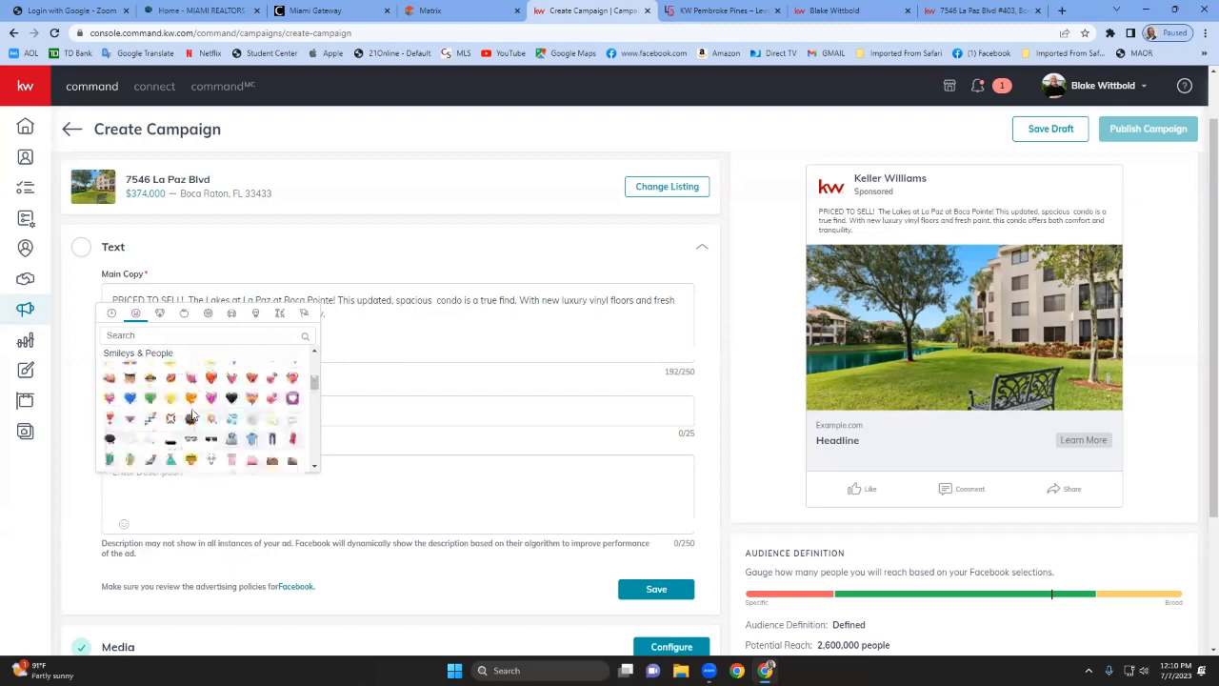
{"action": "scroll", "coordinate": [191, 413], "scroll_direction": "down", "scroll_amount": 5}
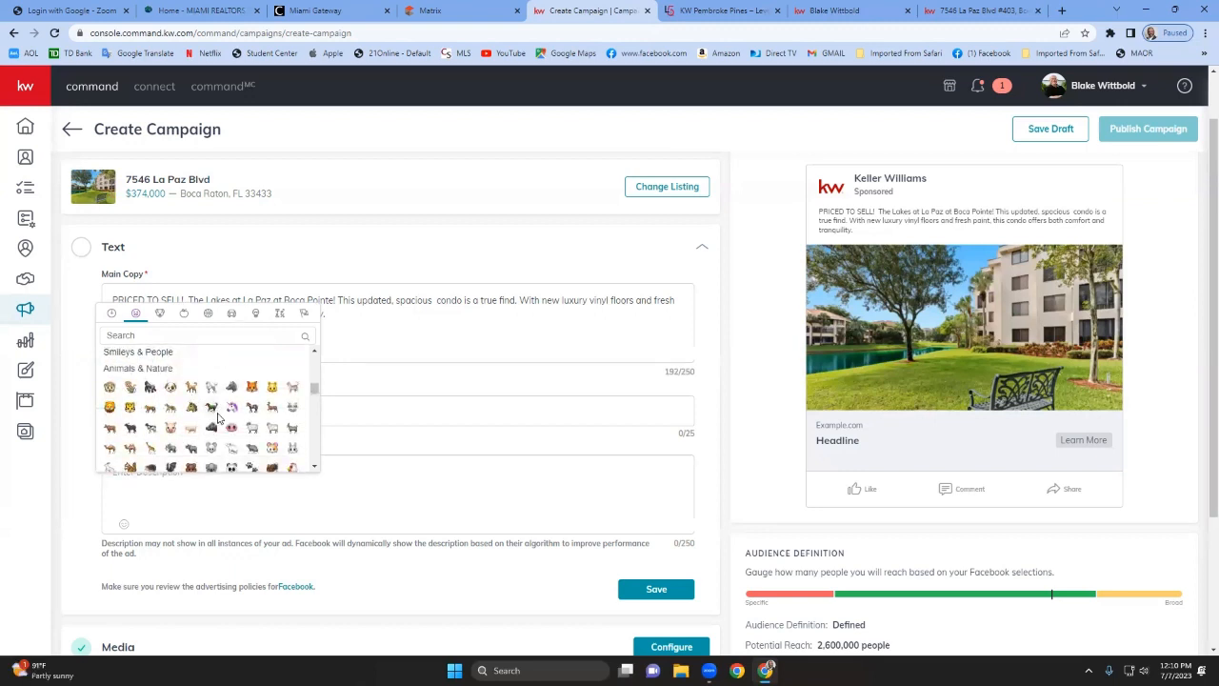
{"action": "scroll", "coordinate": [218, 416], "scroll_direction": "up", "scroll_amount": 1}
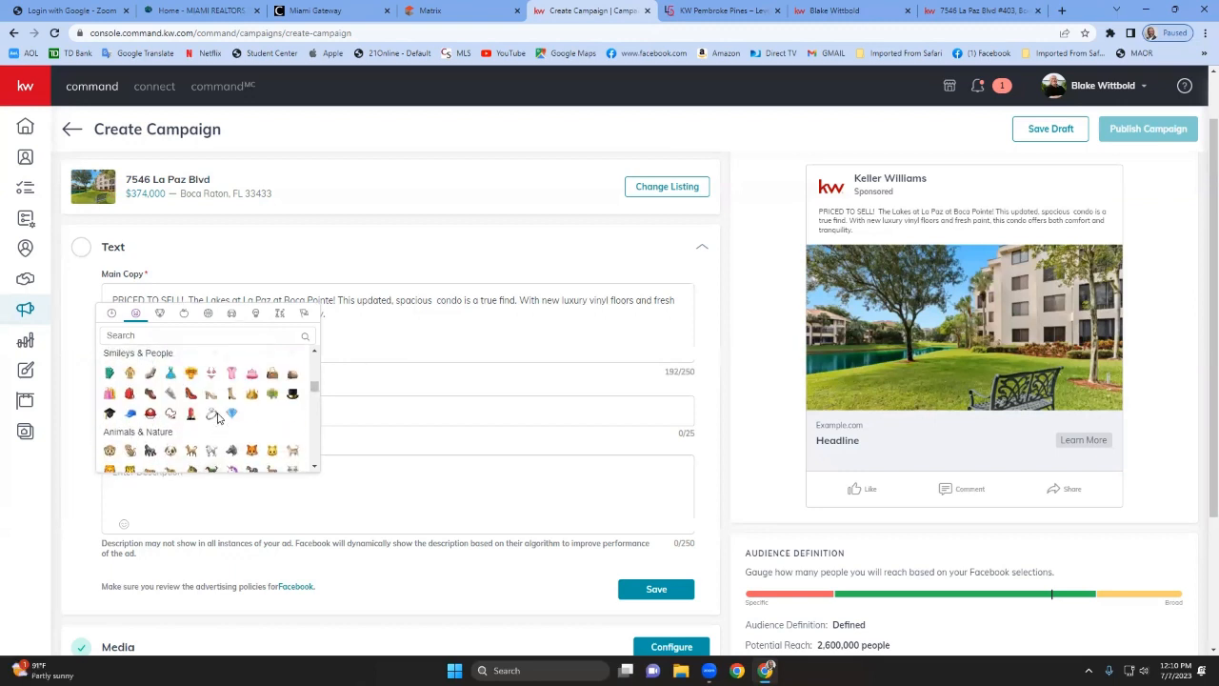
{"action": "scroll", "coordinate": [218, 416], "scroll_direction": "up", "scroll_amount": 4}
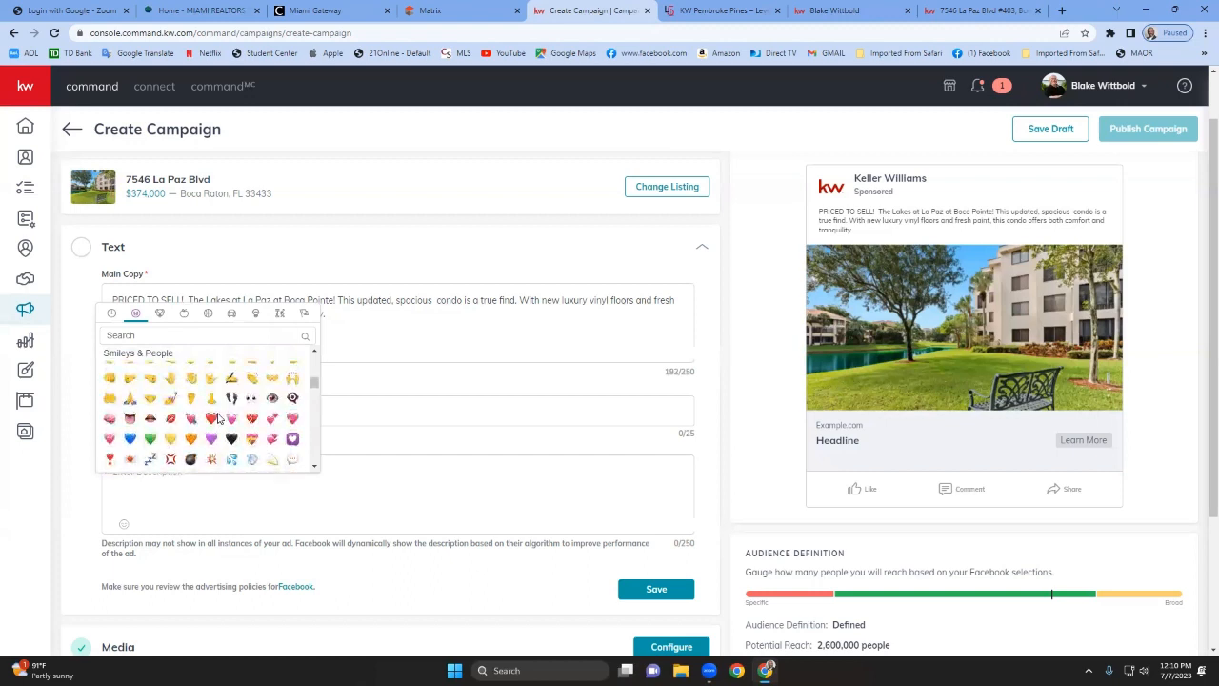
{"action": "scroll", "coordinate": [218, 416], "scroll_direction": "up", "scroll_amount": 5}
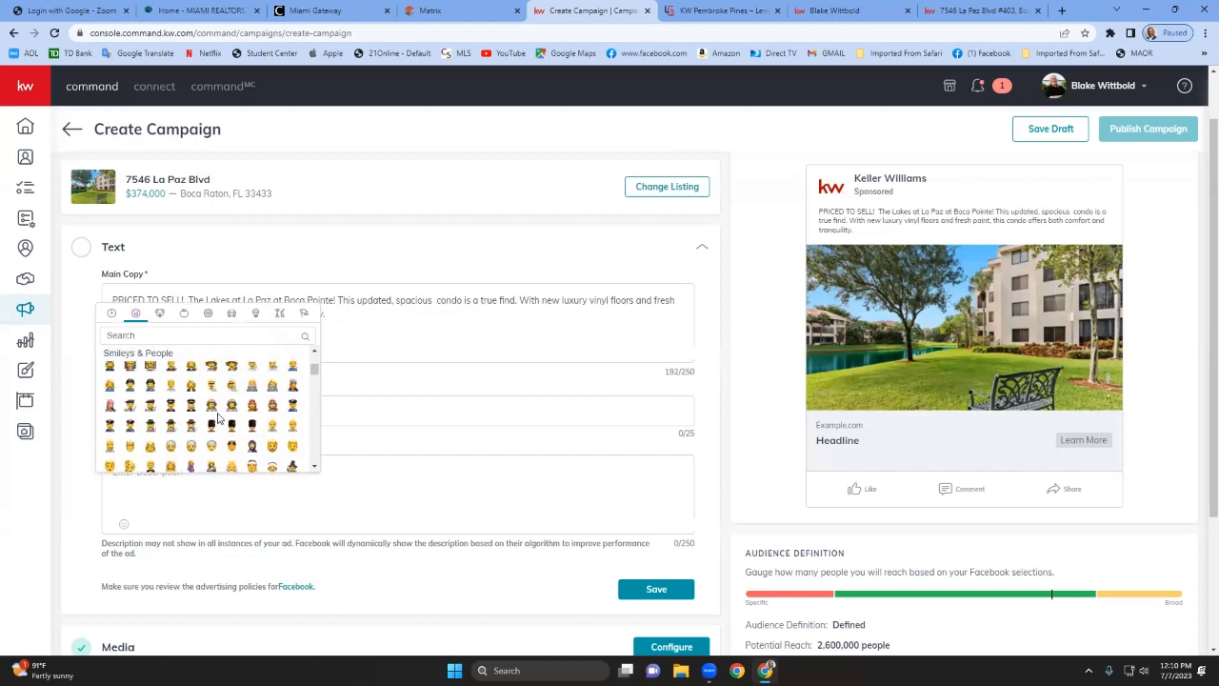
{"action": "scroll", "coordinate": [218, 417], "scroll_direction": "up", "scroll_amount": 1}
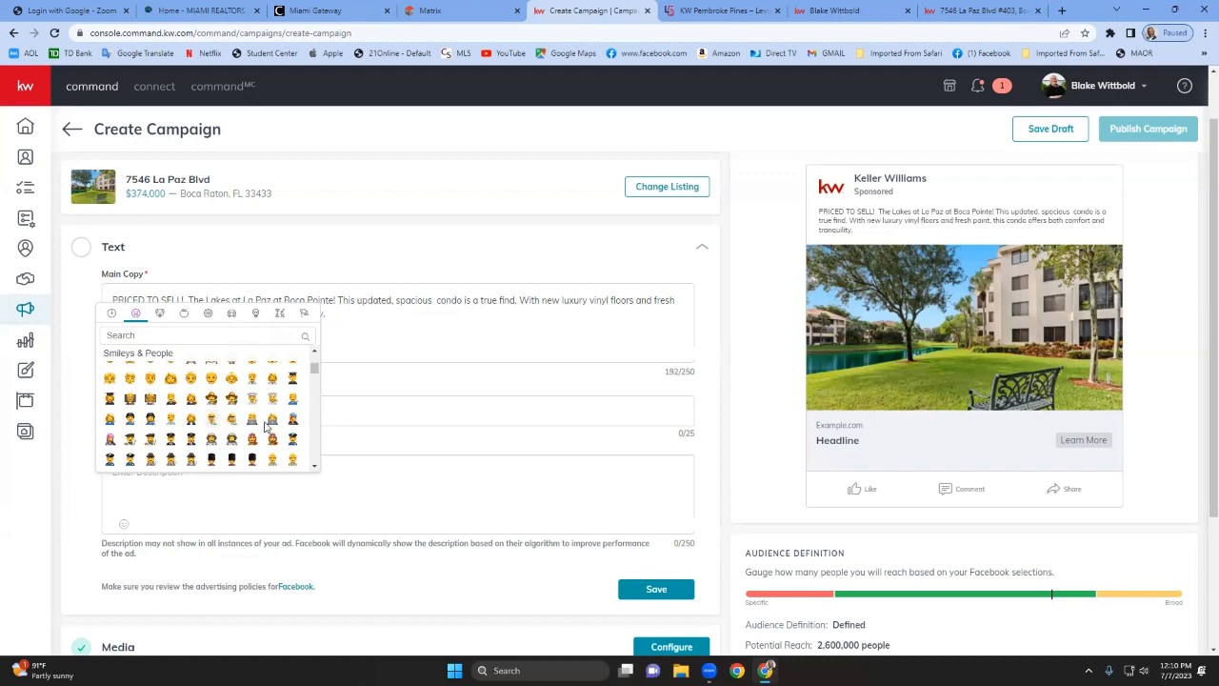
{"action": "scroll", "coordinate": [268, 426], "scroll_direction": "down", "scroll_amount": 5}
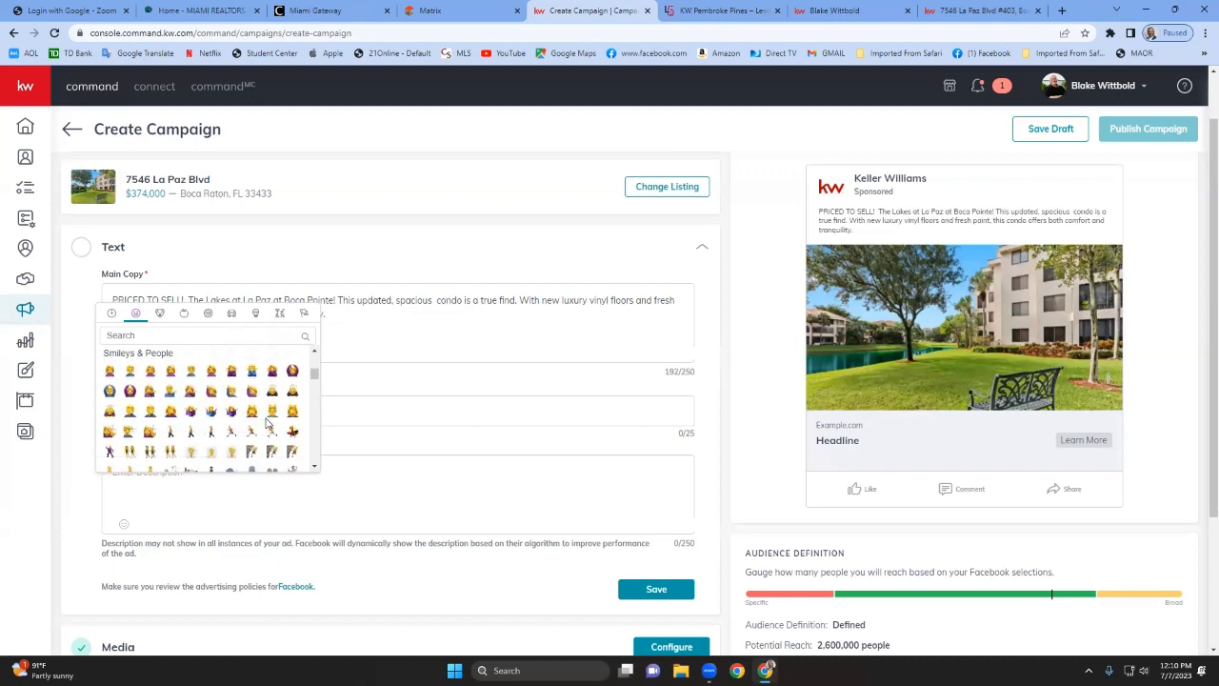
{"action": "scroll", "coordinate": [272, 404], "scroll_direction": "down", "scroll_amount": 1}
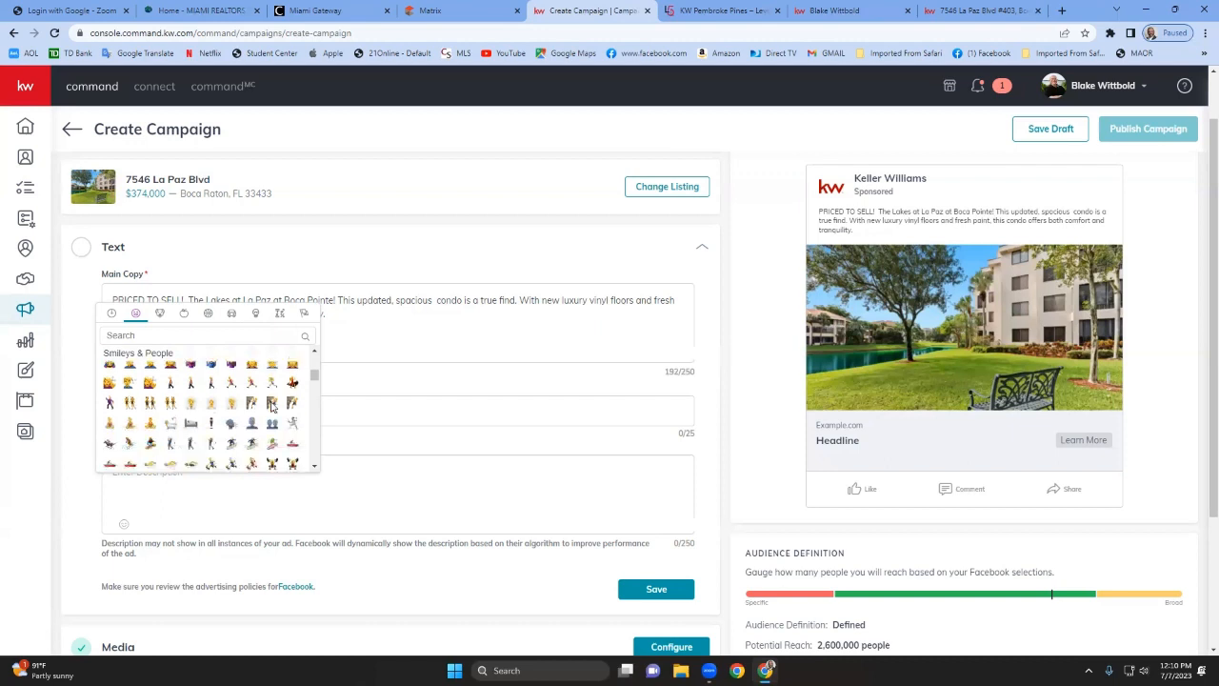
{"action": "scroll", "coordinate": [271, 405], "scroll_direction": "down", "scroll_amount": 2}
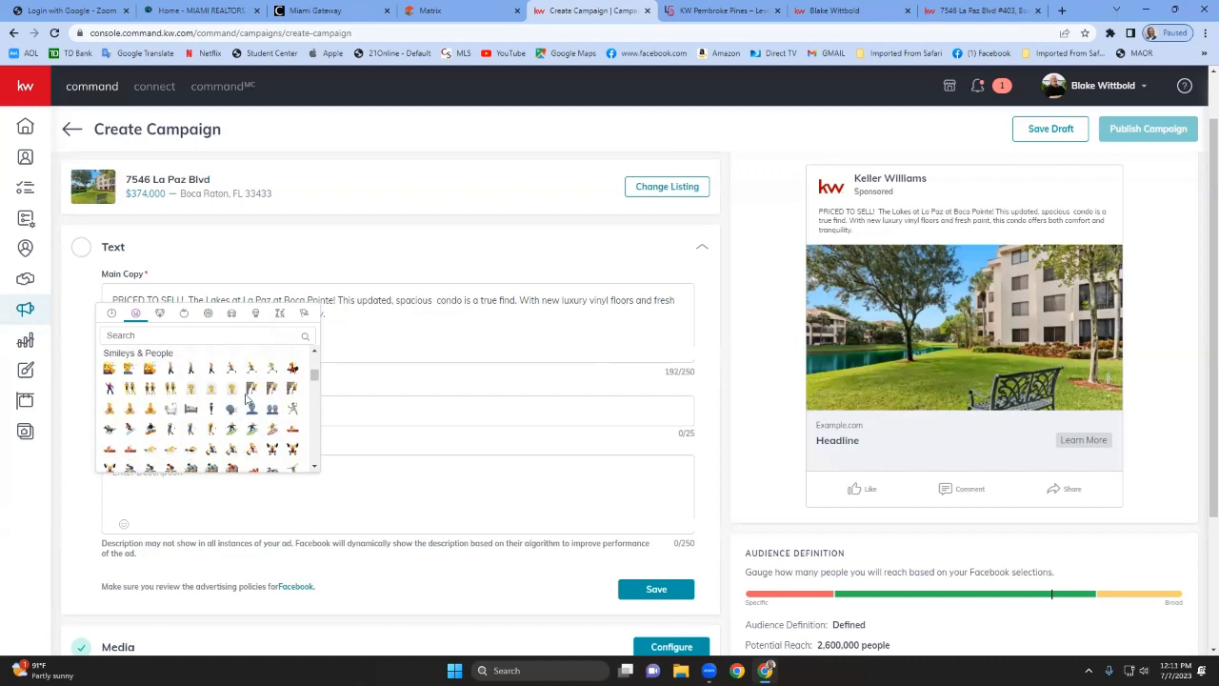
{"action": "left_click", "coordinate": [451, 337]}
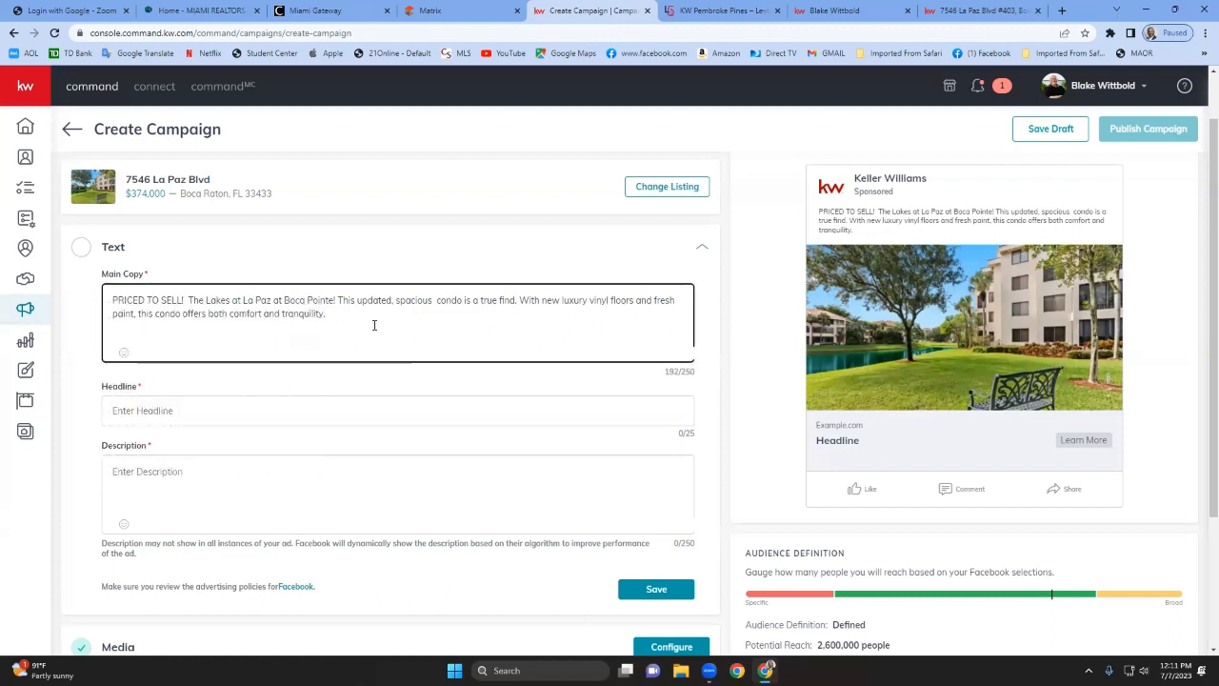
Search the emoji picker for beach and add the beach umbrella emoji at the end of the main copy.
{"action": "left_click", "coordinate": [123, 352]}
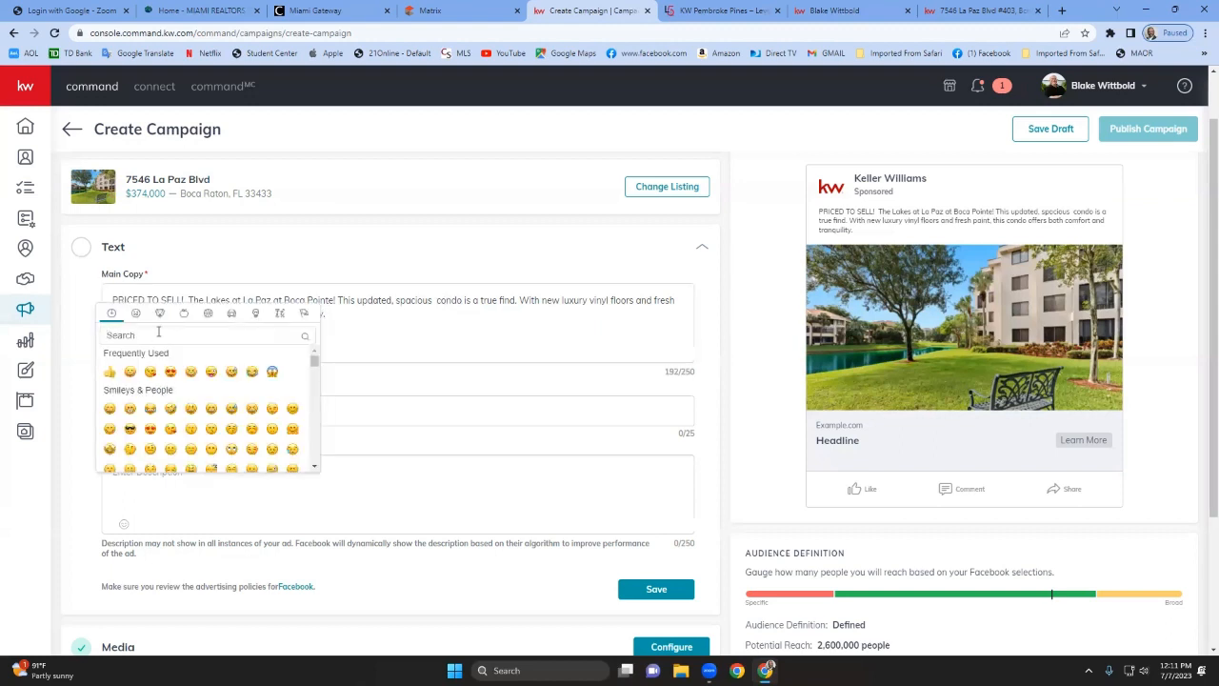
{"action": "left_click", "coordinate": [158, 332]}
{"action": "type", "text": "water"}
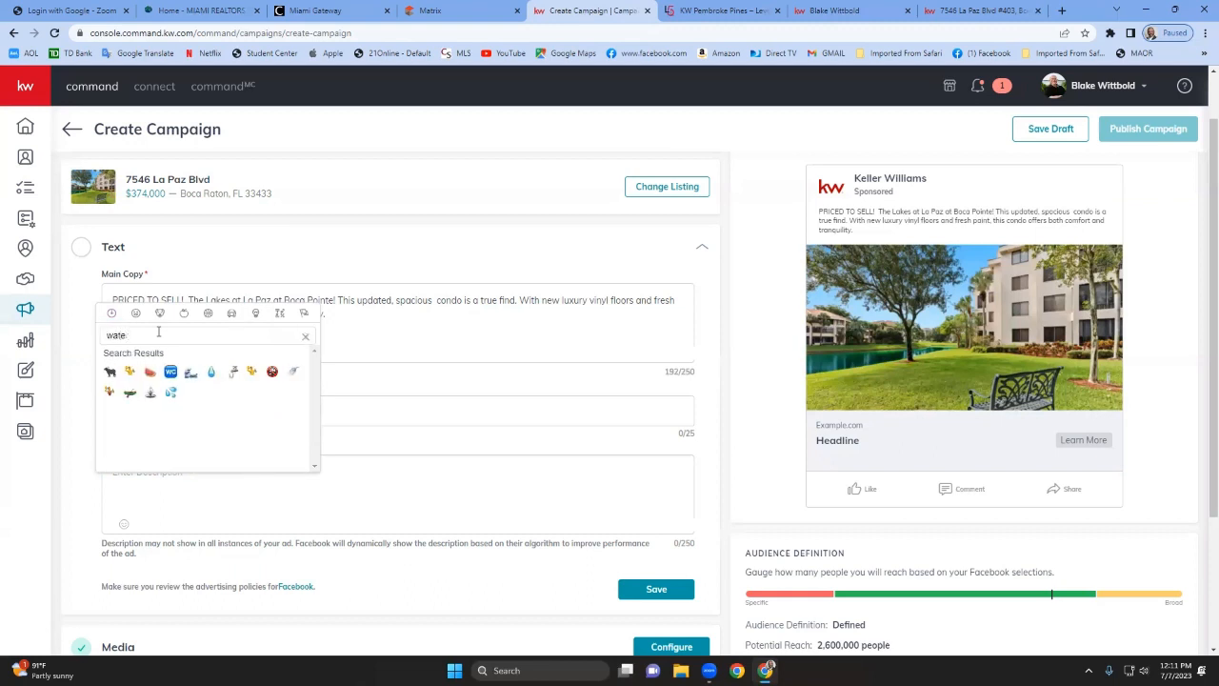
{"action": "key", "text": "BackSpace"}
{"action": "key", "text": "BackSpace"}
{"action": "key", "text": "BackSpace"}
{"action": "key", "text": "BackSpace"}
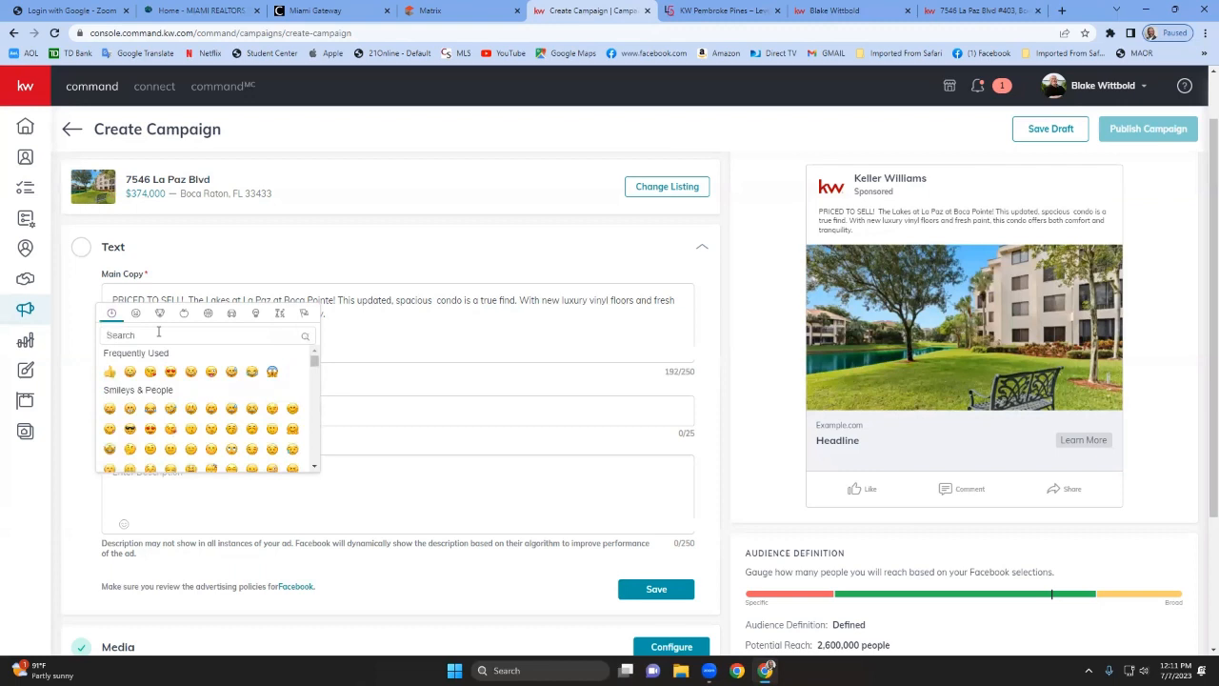
{"action": "type", "text": "beach"}
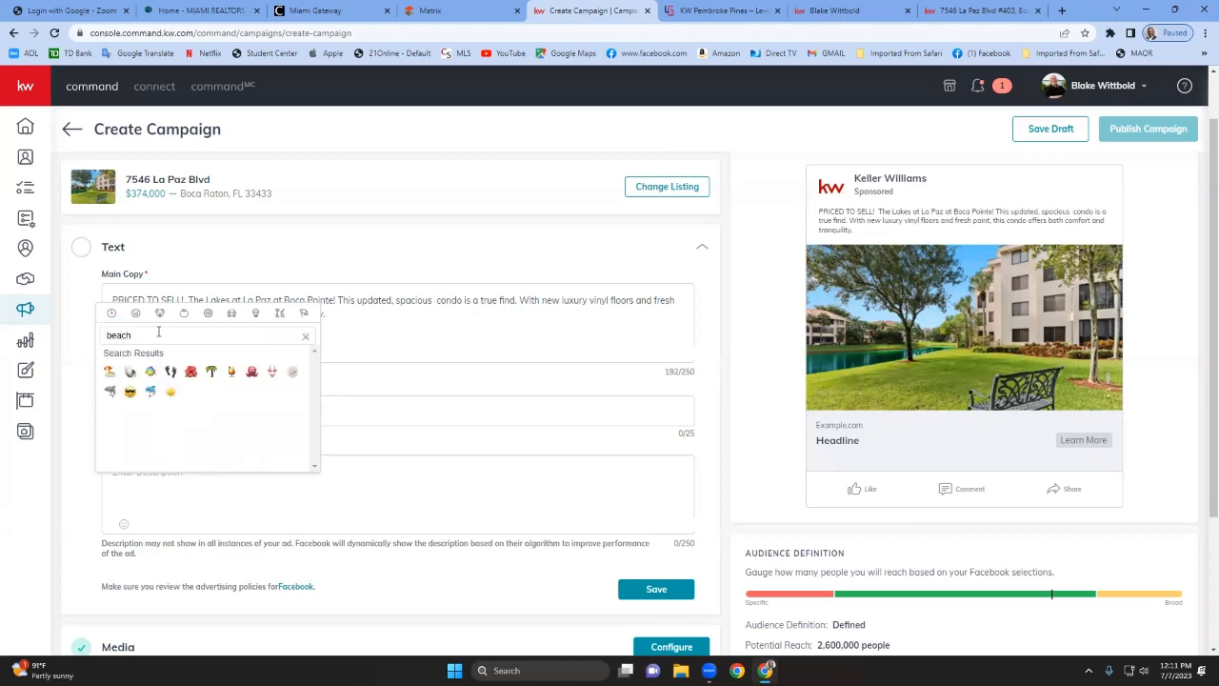
{"action": "left_click", "coordinate": [110, 370]}
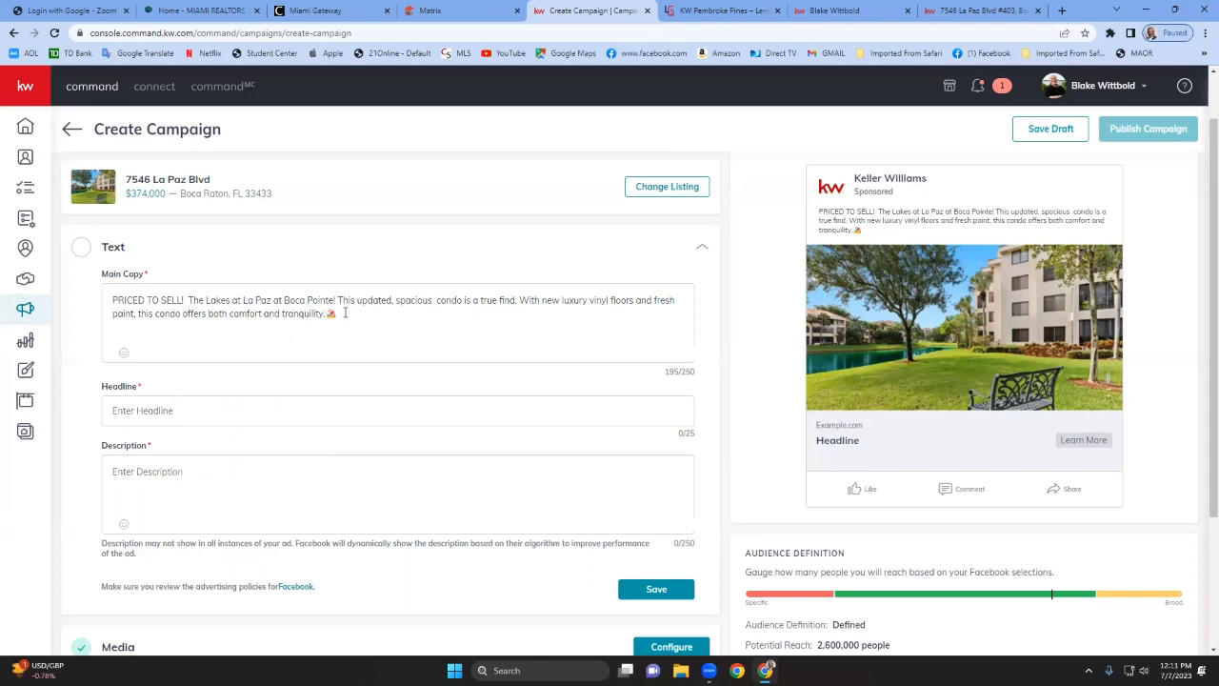
Try adding a lake emoji after "The Lakes" in the main copy and delete it again.
{"action": "left_click", "coordinate": [230, 300]}
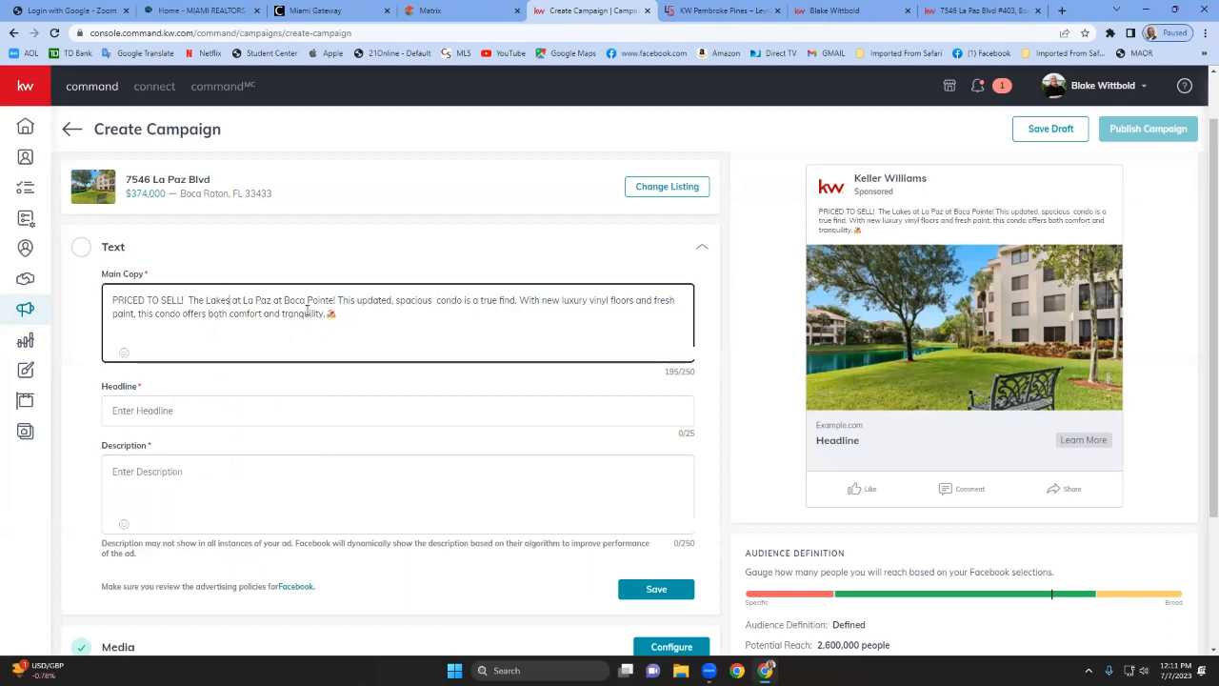
{"action": "left_click", "coordinate": [124, 352]}
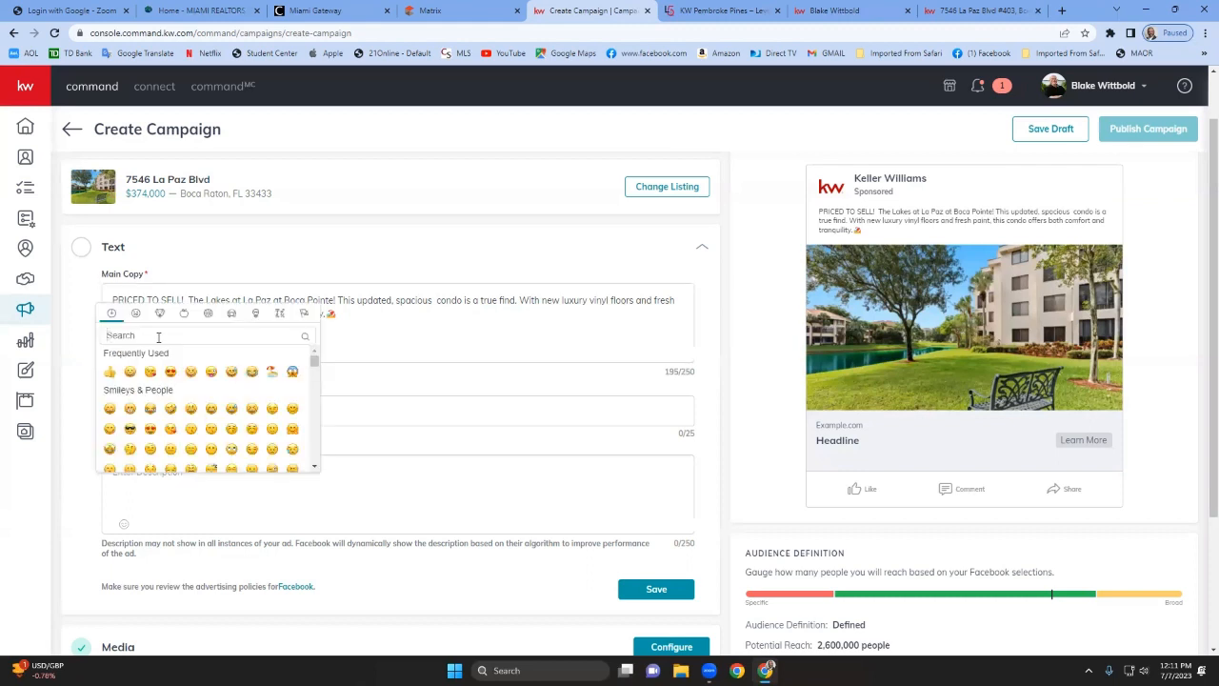
{"action": "type", "text": "lake"}
{"action": "key", "text": "Return"}
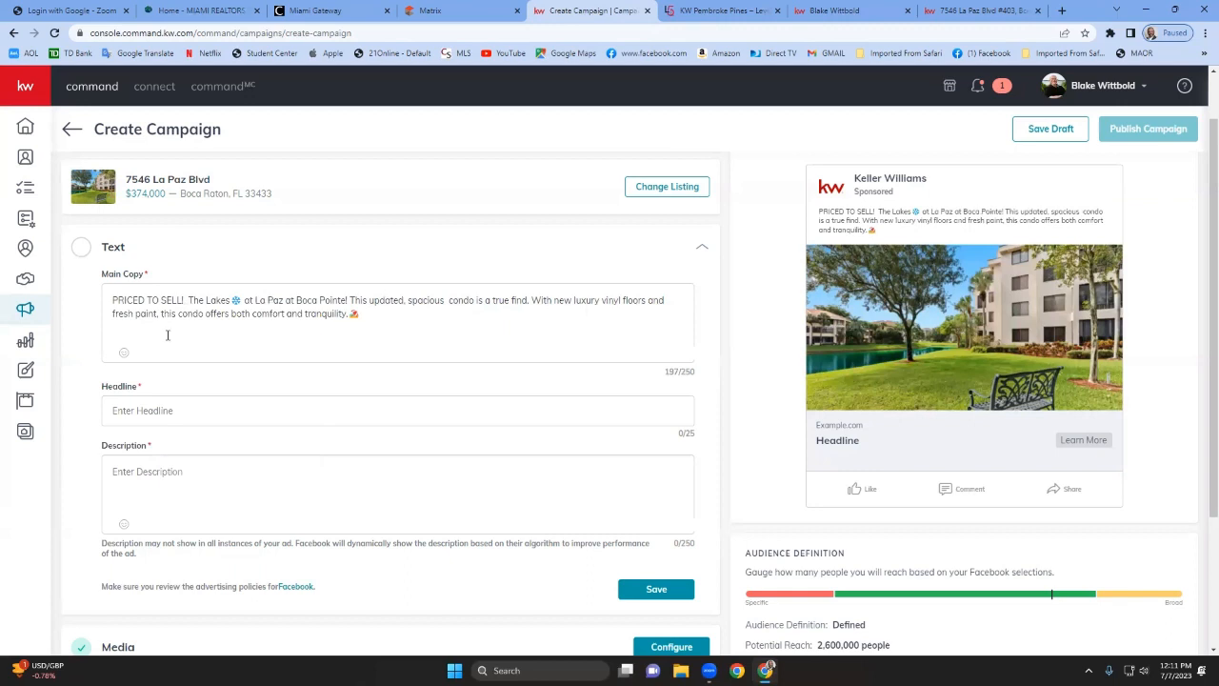
{"action": "left_click", "coordinate": [244, 300]}
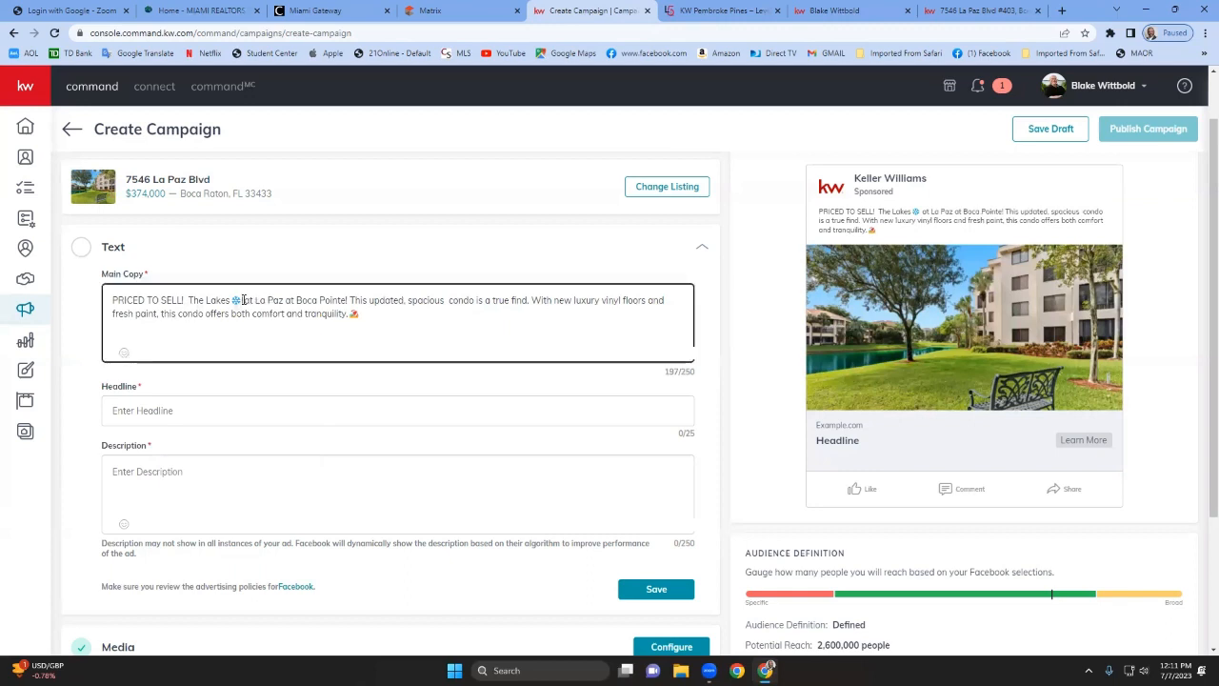
{"action": "key", "text": "BackSpace"}
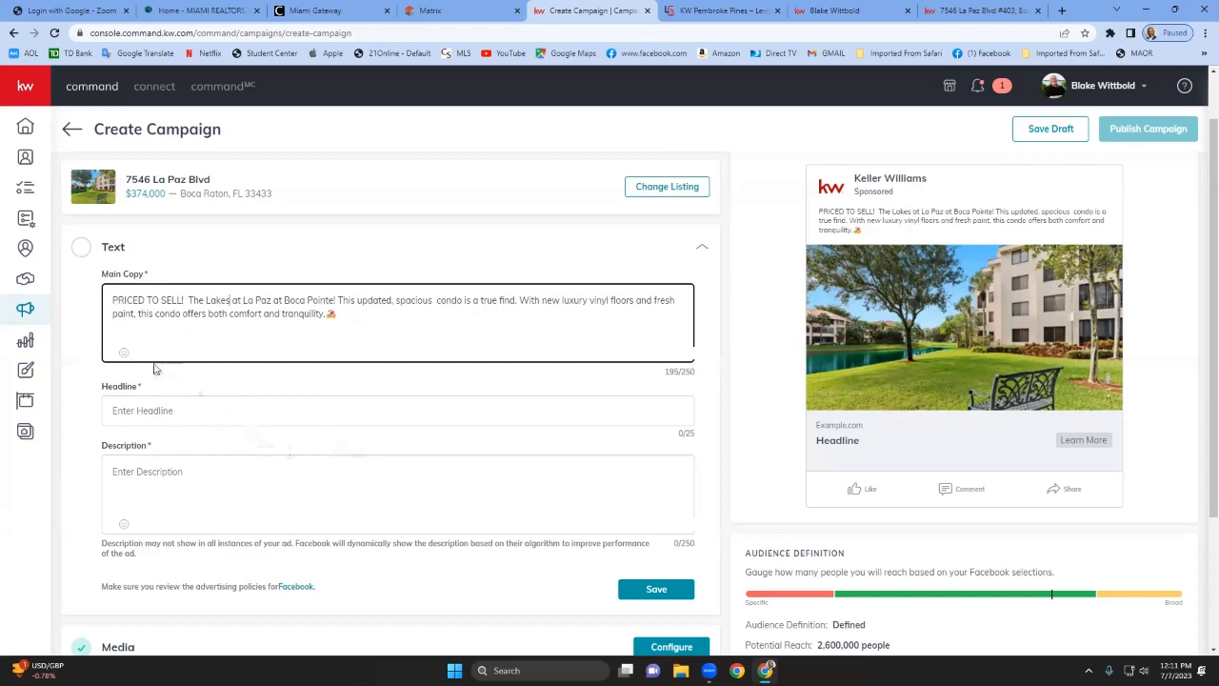
Insert a water emoji after "The Lakes", then delete it together with the final "s" to read "The Lake".
{"action": "left_click", "coordinate": [124, 353]}
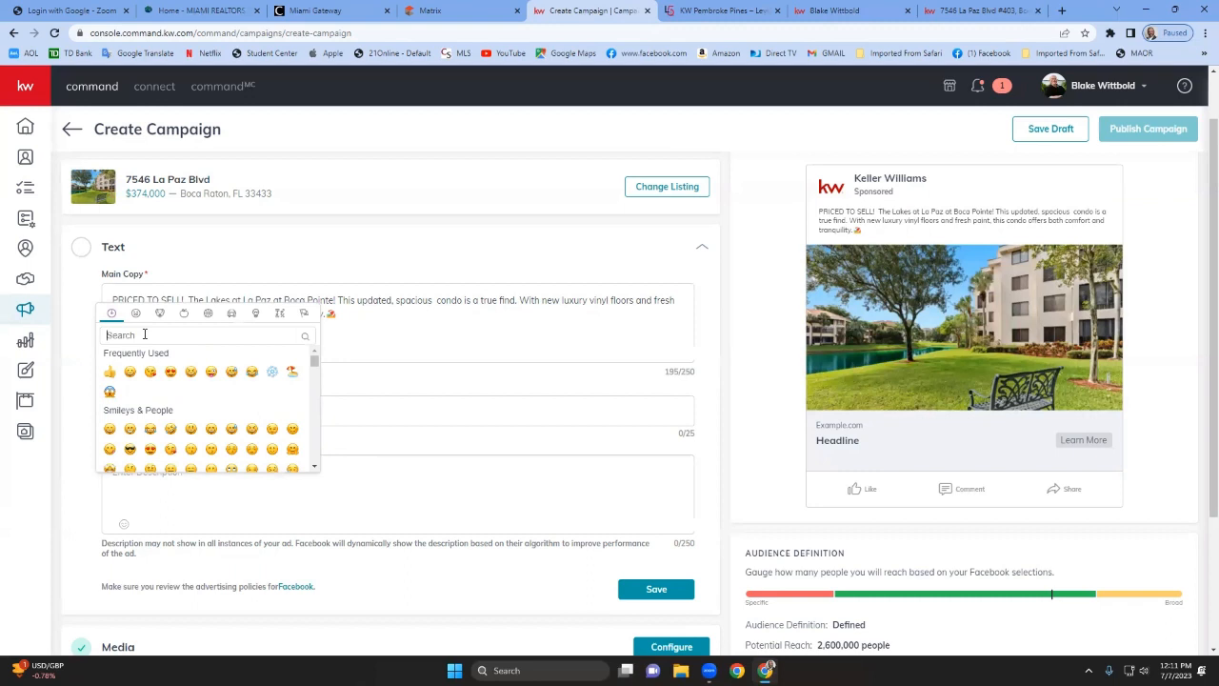
{"action": "type", "text": "water"}
{"action": "key", "text": "Return"}
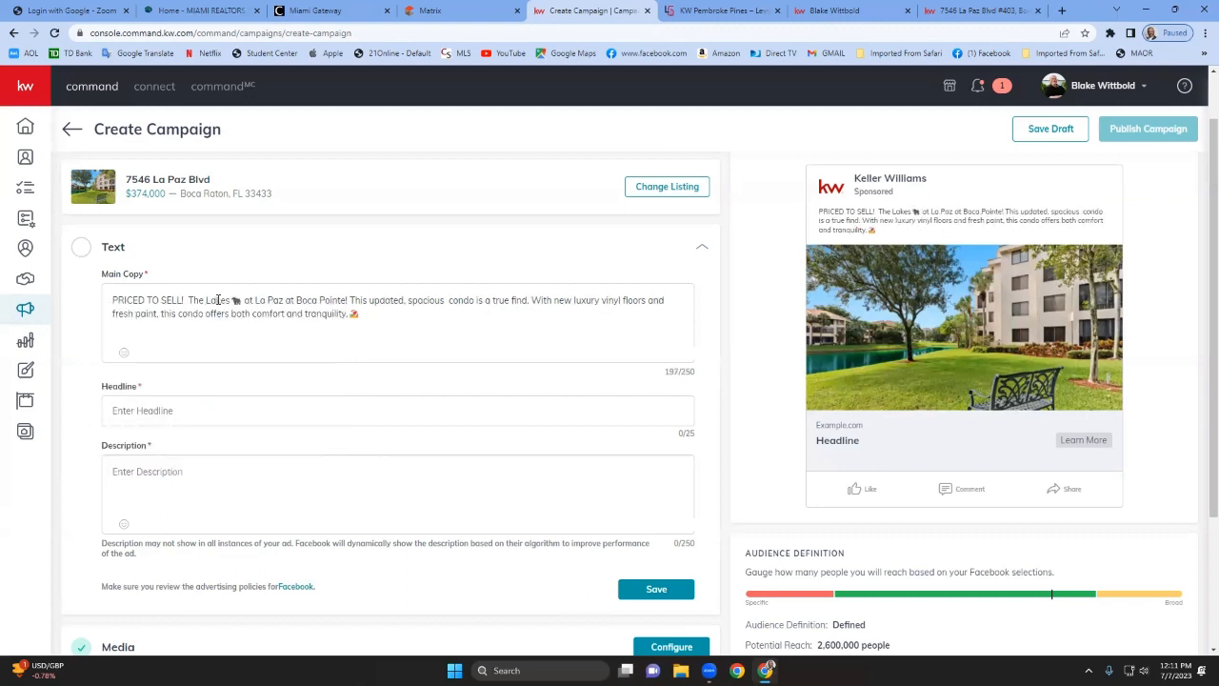
{"action": "left_click", "coordinate": [241, 300]}
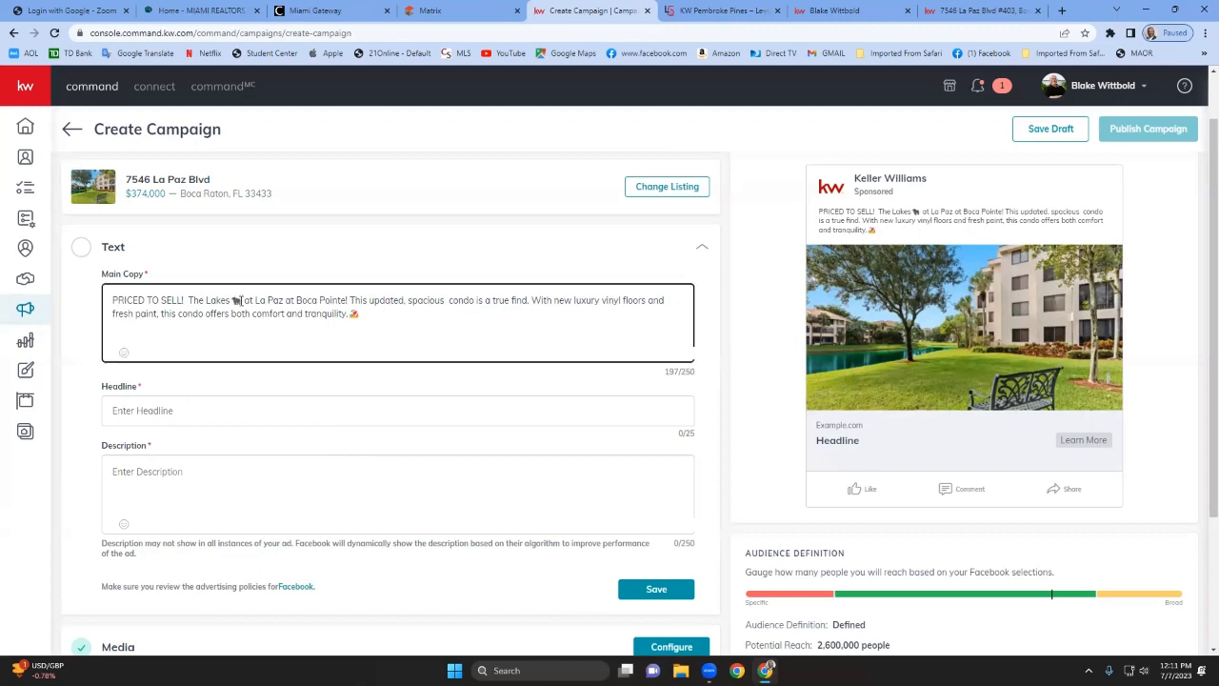
{"action": "key", "text": "BackSpace"}
{"action": "key", "text": "BackSpace"}
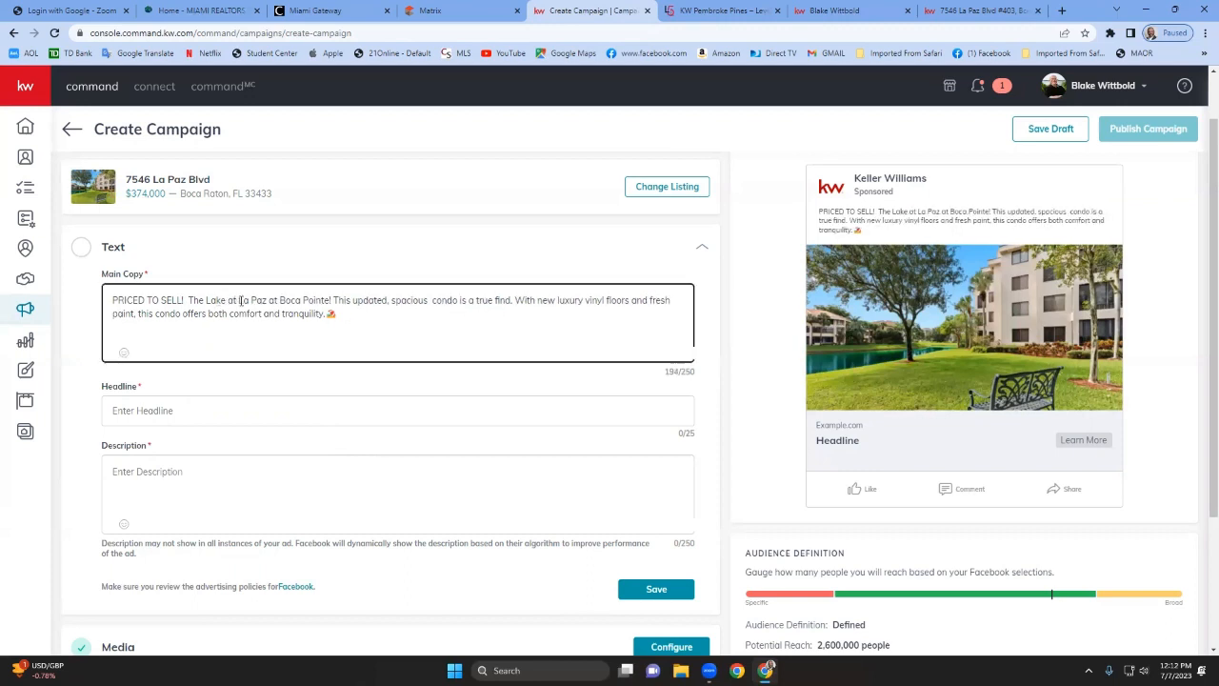
Search the emoji picker for water and insert the water wave emoji after "The Lake".
{"action": "left_click", "coordinate": [124, 352]}
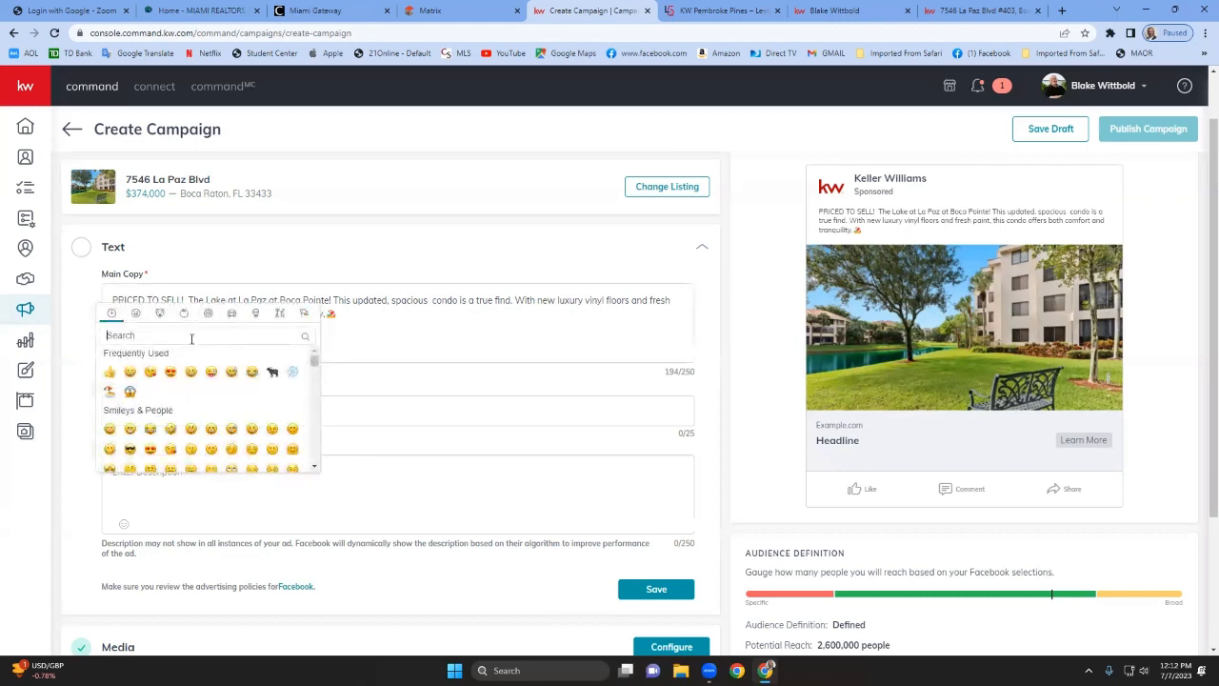
{"action": "type", "text": "lke"}
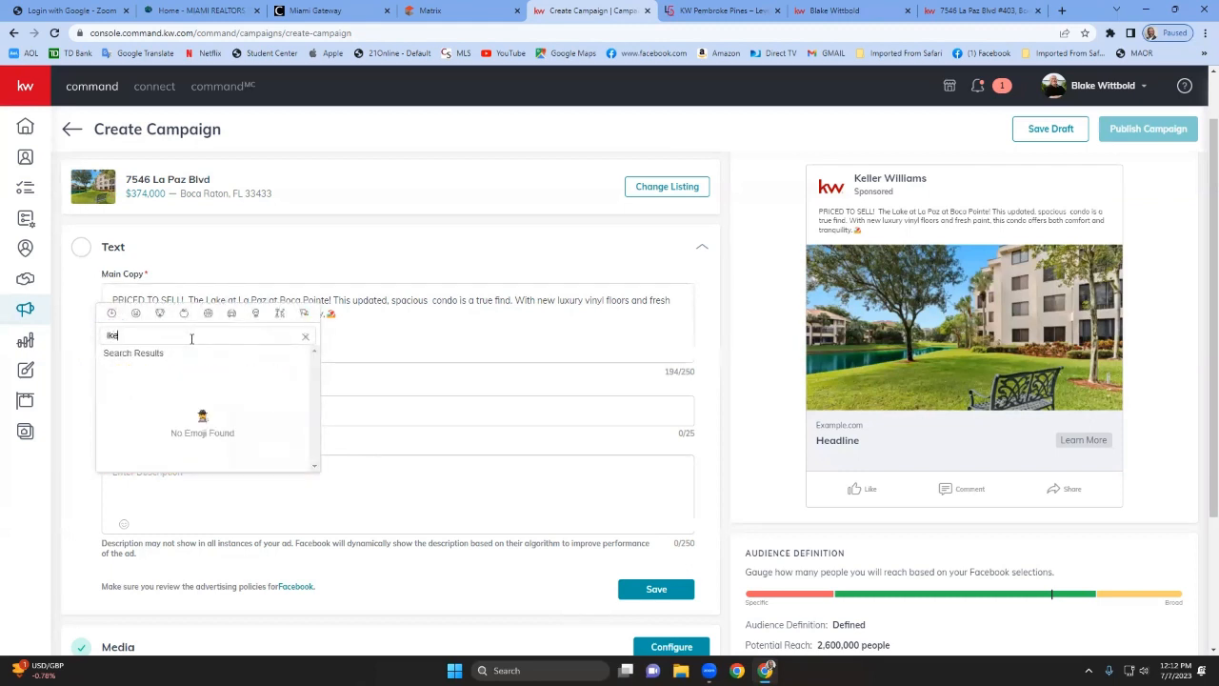
{"action": "type", "text": "=="}
{"action": "key", "text": "BackSpace"}
{"action": "key", "text": "BackSpace"}
{"action": "key", "text": "BackSpace"}
{"action": "key", "text": "BackSpace"}
{"action": "key", "text": "BackSpace"}
{"action": "type", "text": "lake"}
{"action": "key", "text": "BackSpace"}
{"action": "key", "text": "BackSpace"}
{"action": "key", "text": "BackSpace"}
{"action": "key", "text": "BackSpace"}
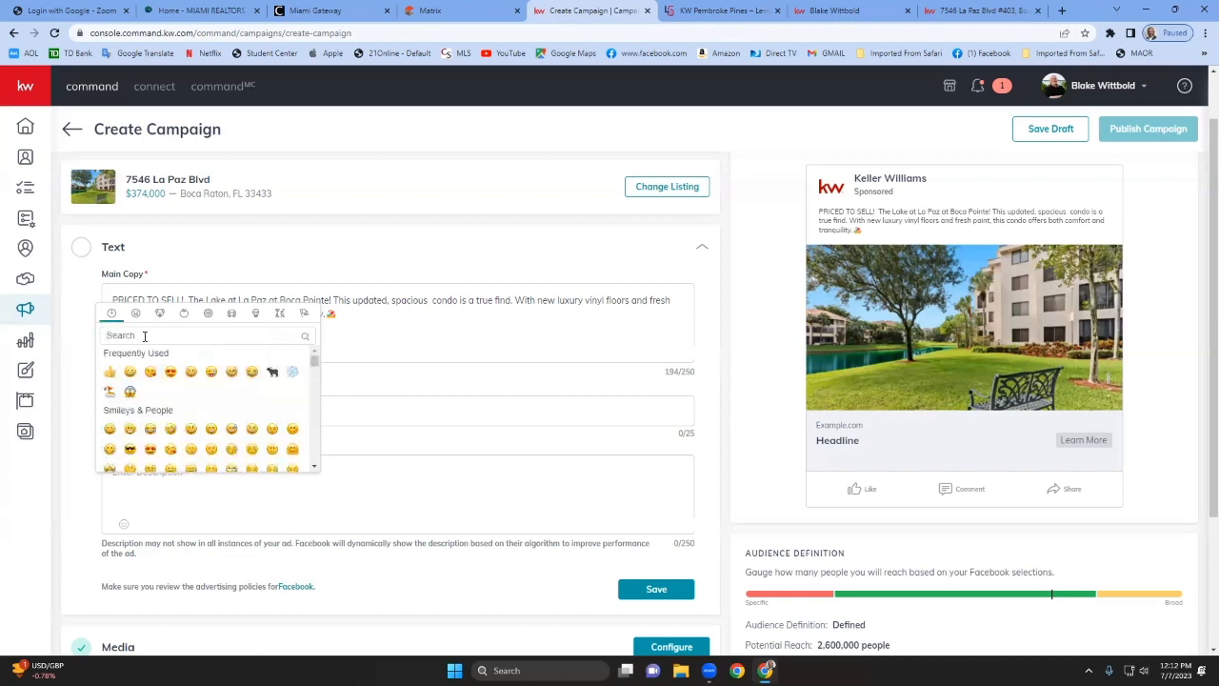
{"action": "type", "text": "water"}
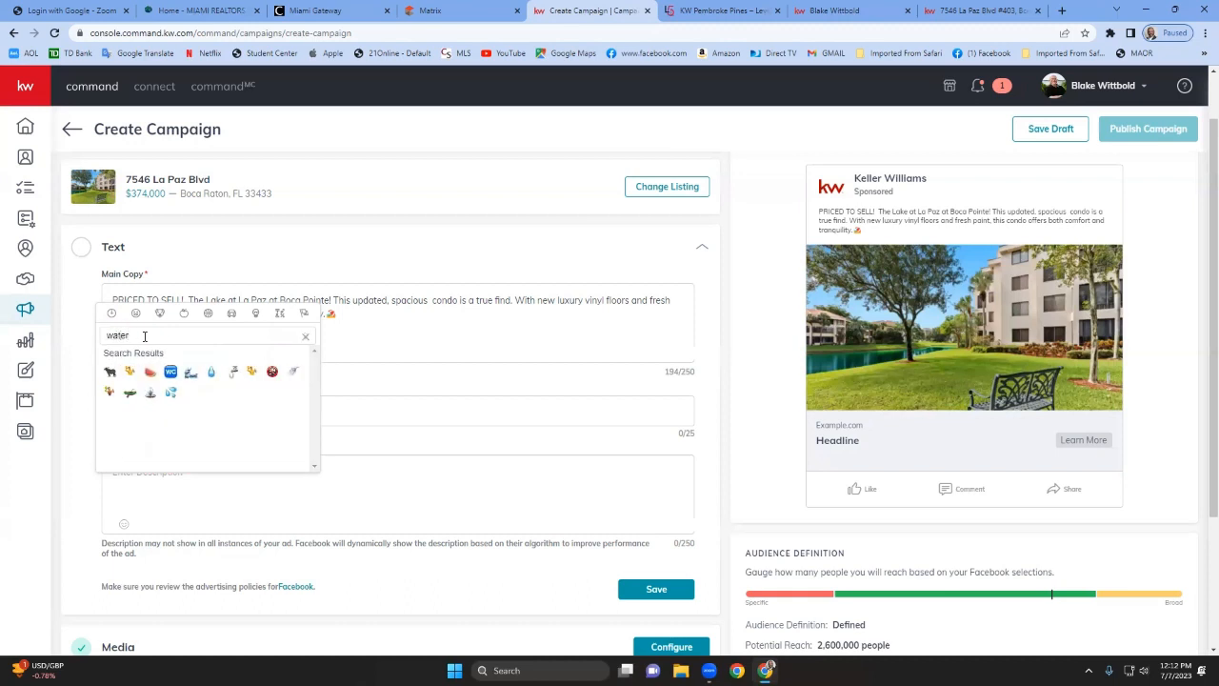
{"action": "left_click", "coordinate": [190, 372]}
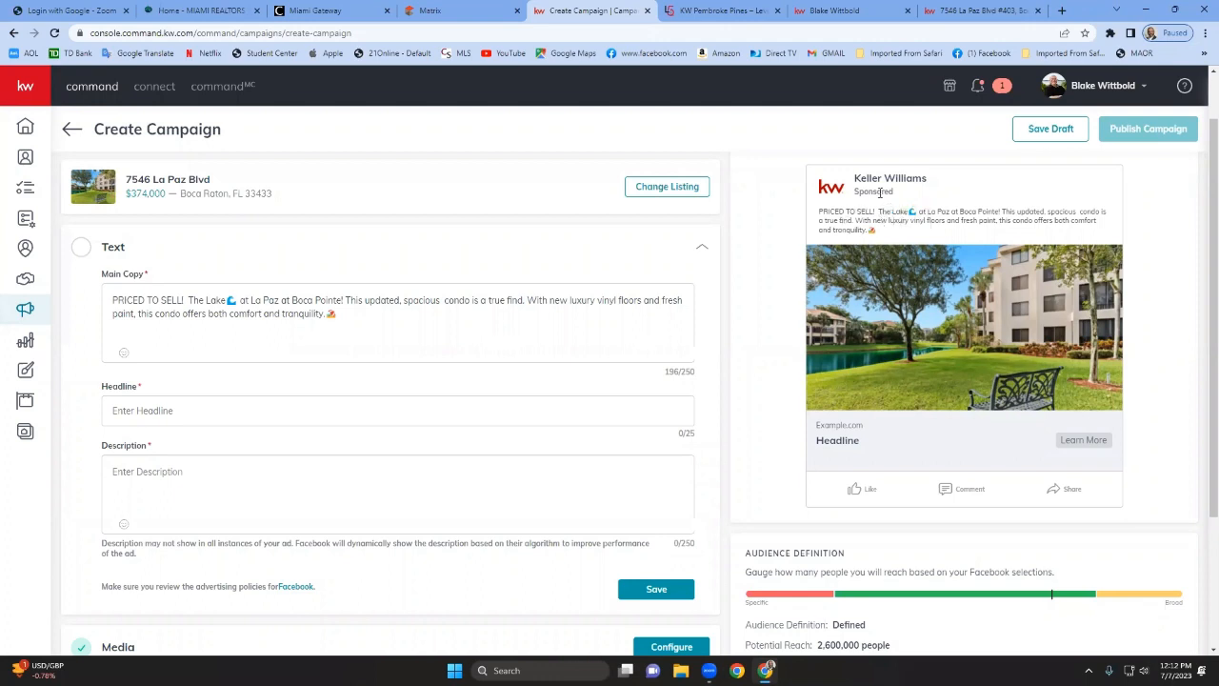
Switch the ad preview to the mobile view and back to the web feed view.
{"action": "scroll", "coordinate": [963, 255], "scroll_direction": "up", "scroll_amount": 1}
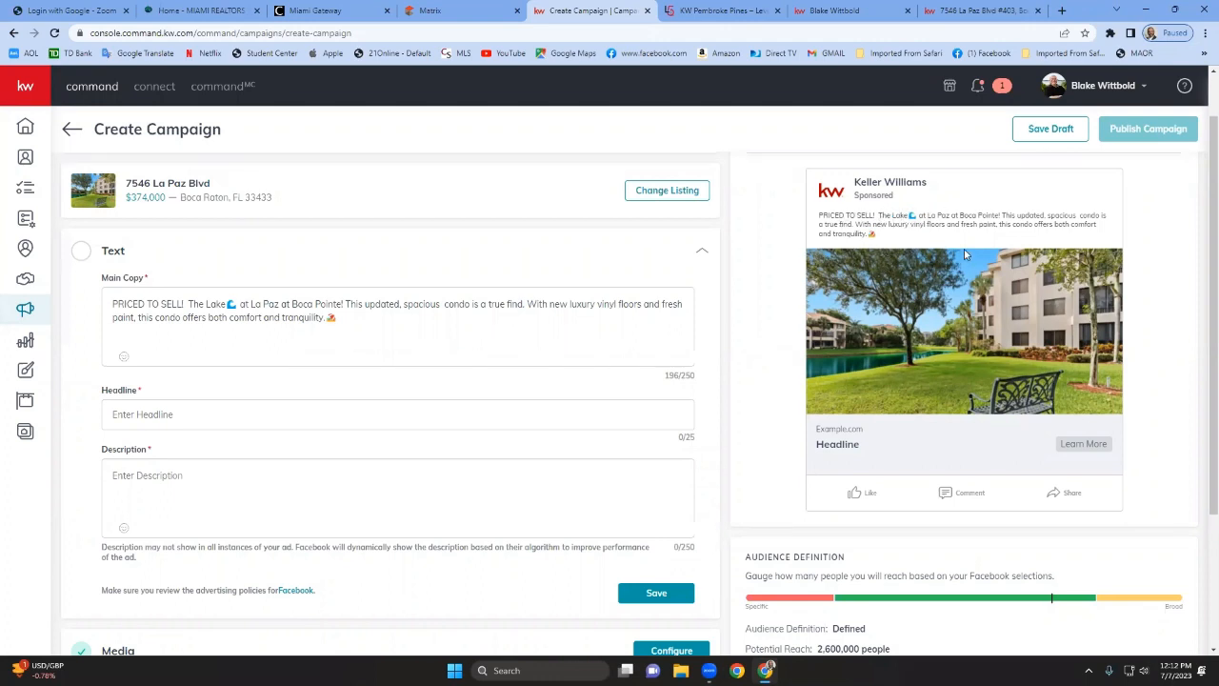
{"action": "scroll", "coordinate": [964, 248], "scroll_direction": "up", "scroll_amount": 1}
{"action": "left_click", "coordinate": [1051, 195]}
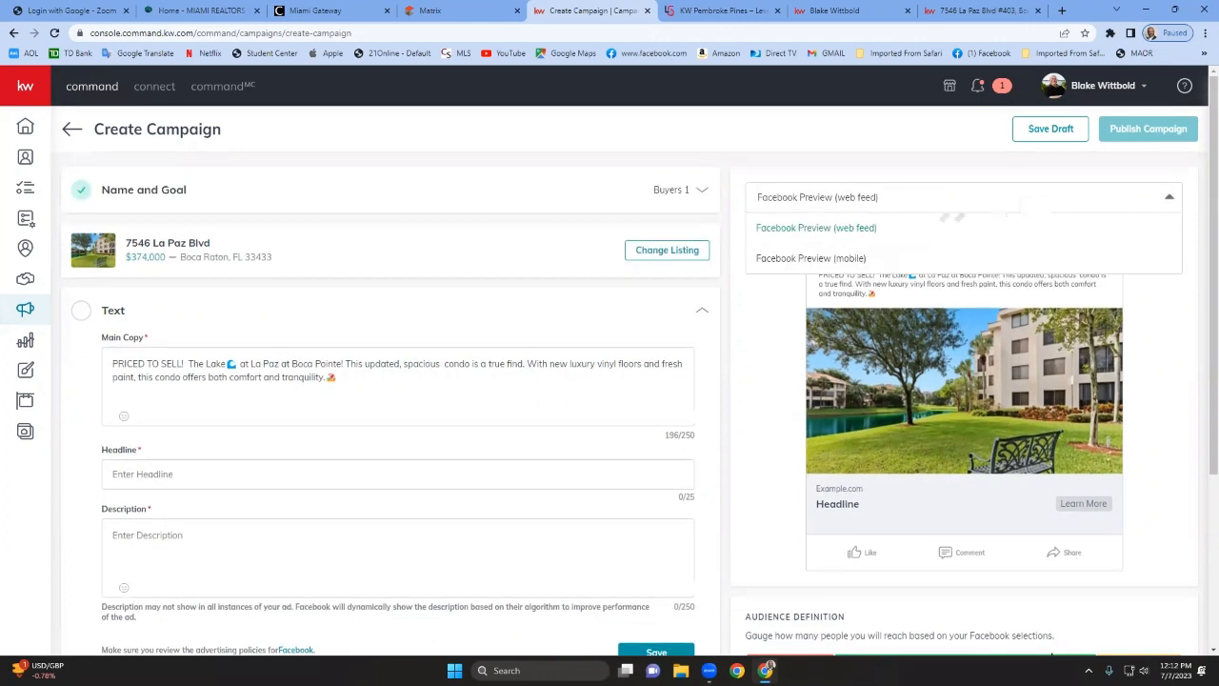
{"action": "left_click", "coordinate": [844, 260]}
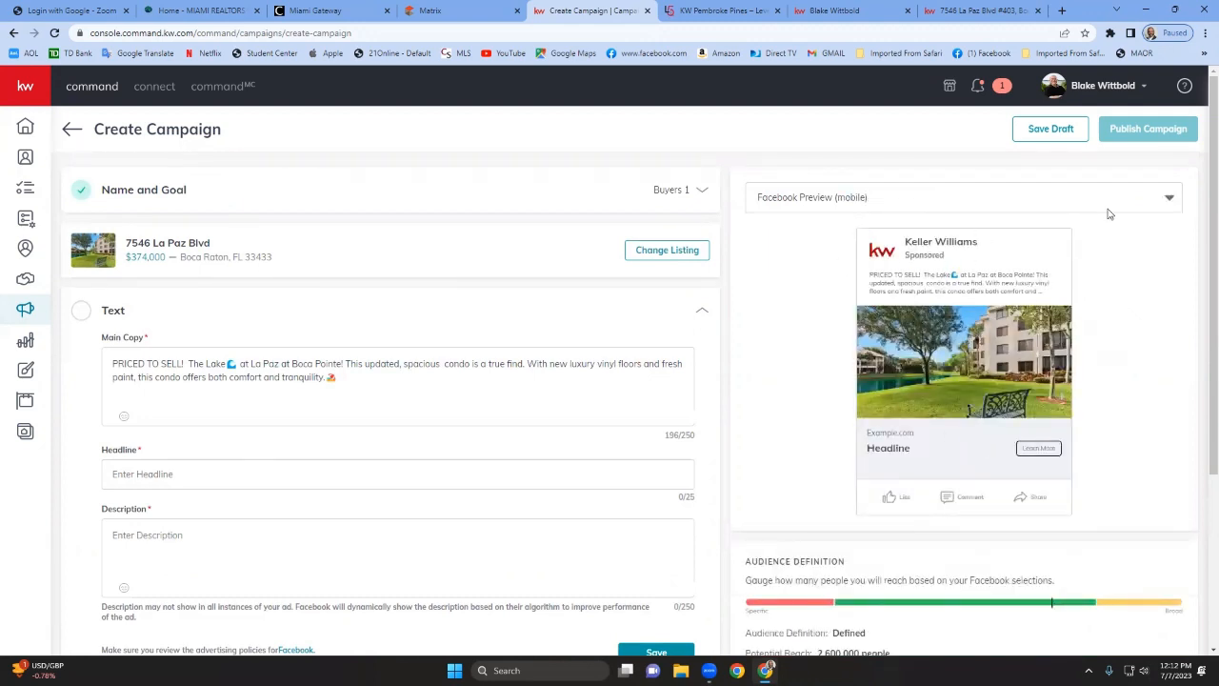
{"action": "left_click", "coordinate": [1168, 205]}
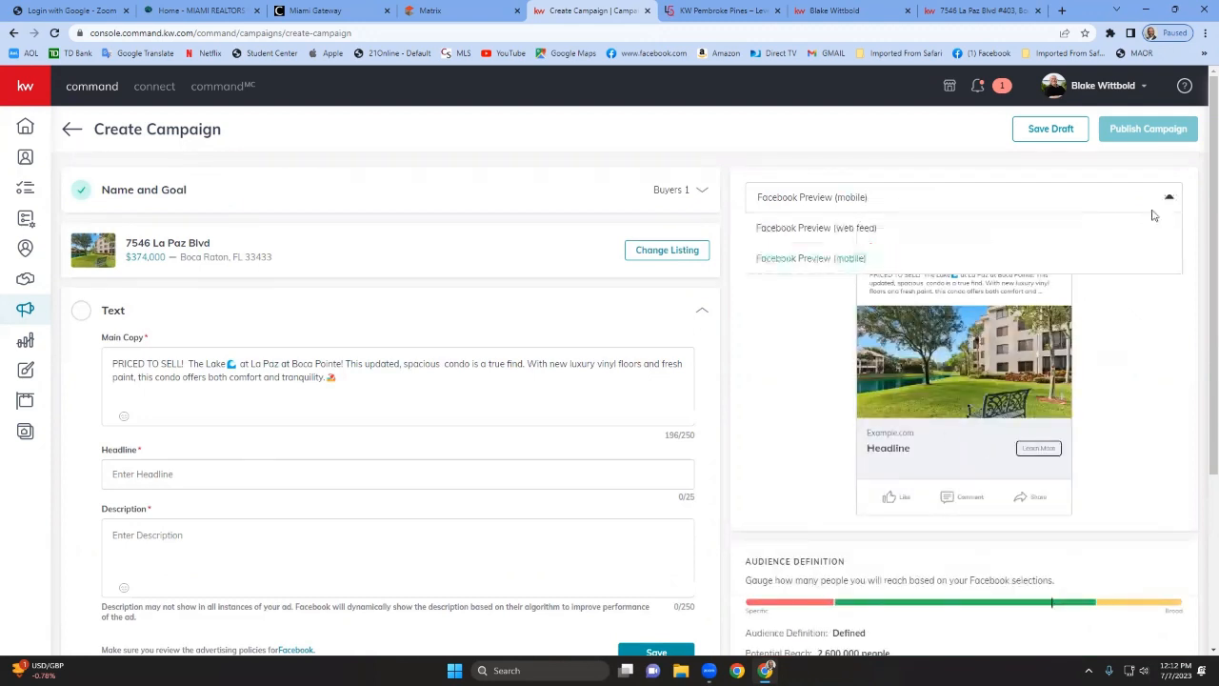
{"action": "left_click", "coordinate": [860, 229]}
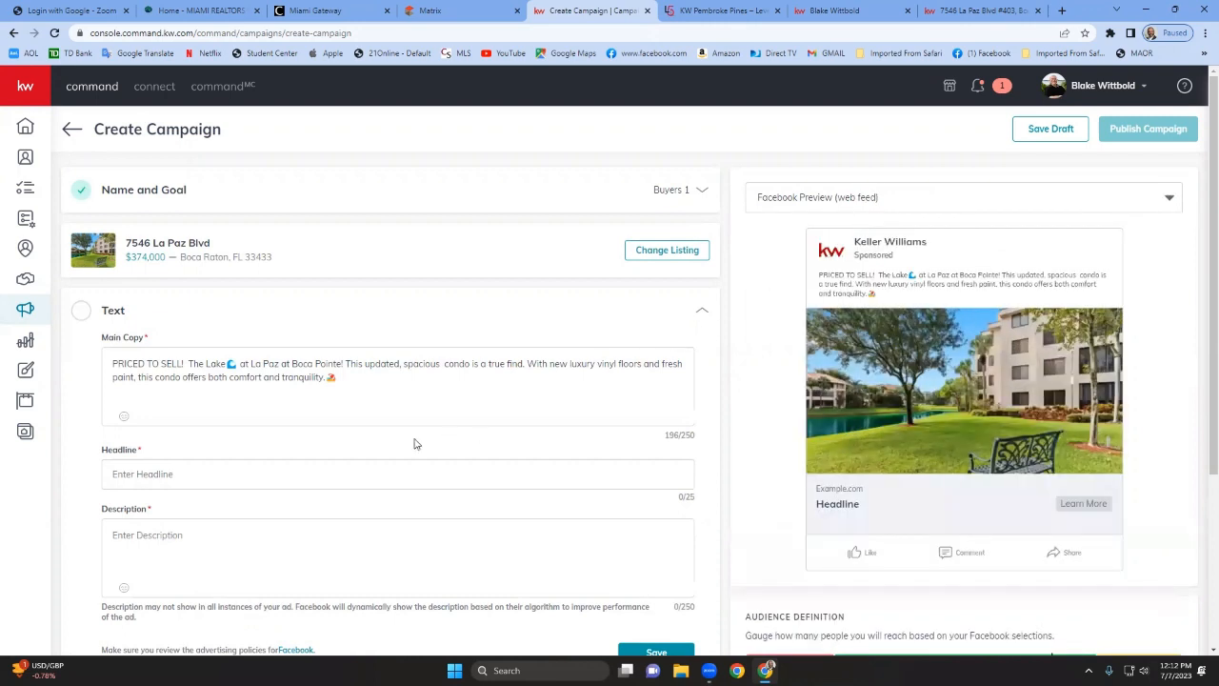
Enter the headline "Comfort and Tranquility.".
{"action": "scroll", "coordinate": [314, 441], "scroll_direction": "down", "scroll_amount": 2}
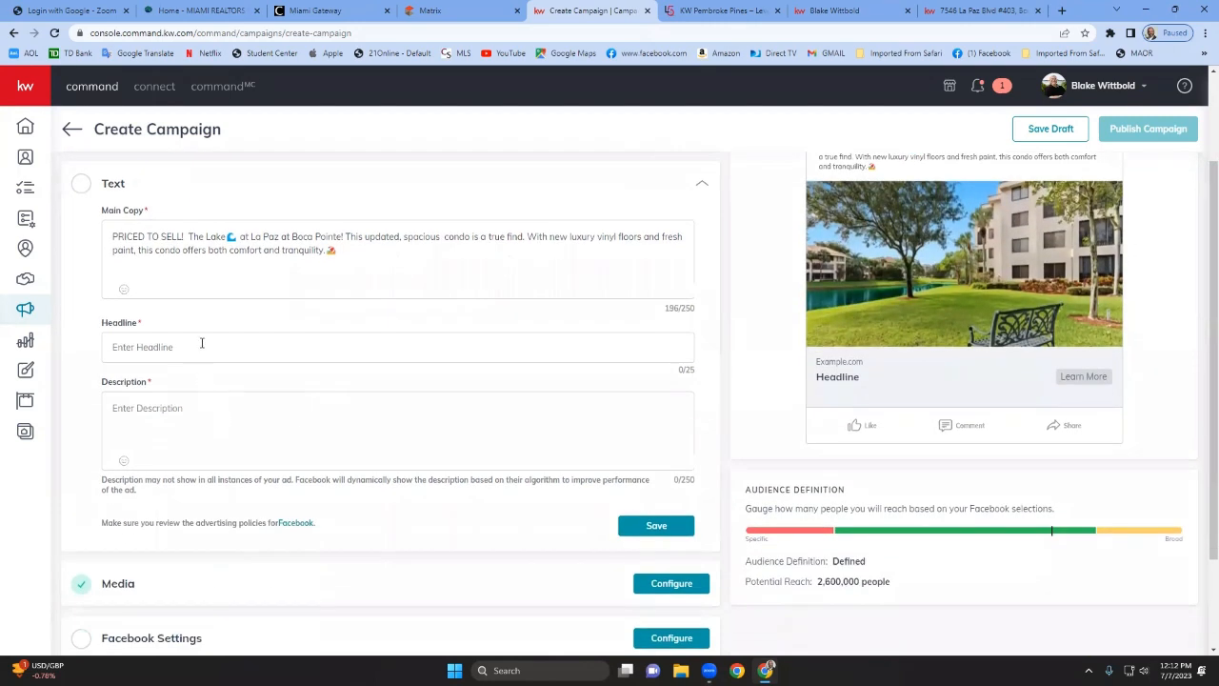
{"action": "left_click", "coordinate": [202, 345]}
{"action": "type", "text": "Comfort and Tra"}
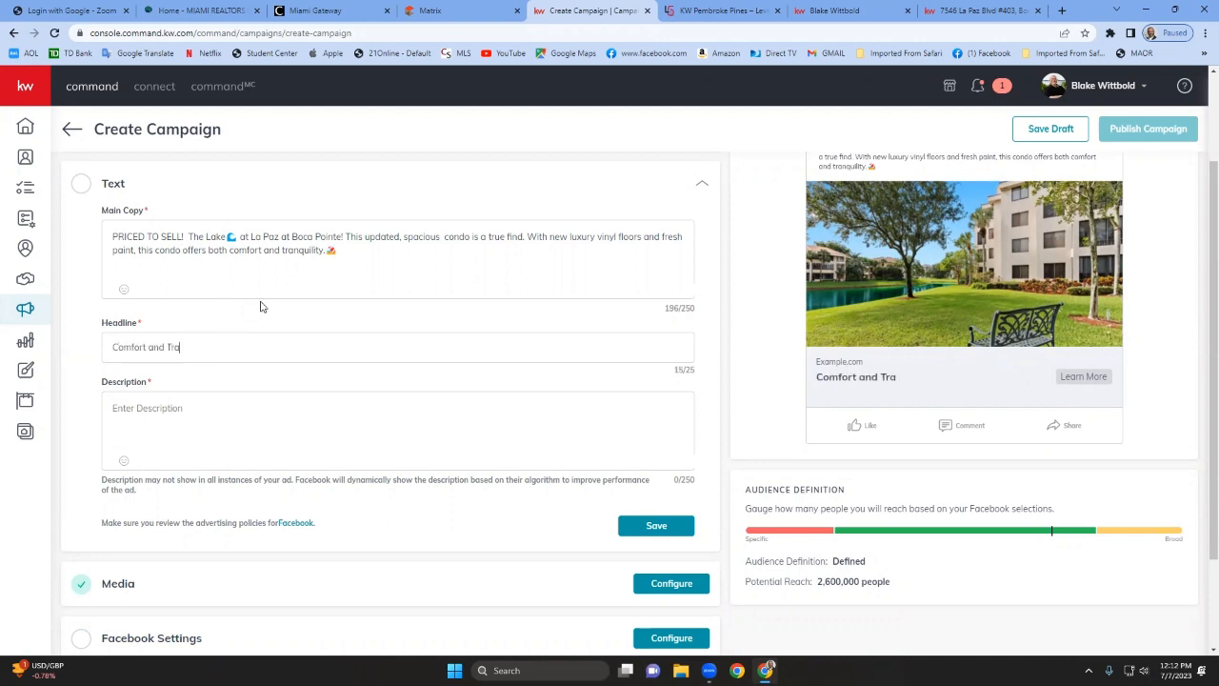
{"action": "type", "text": "nquility"}
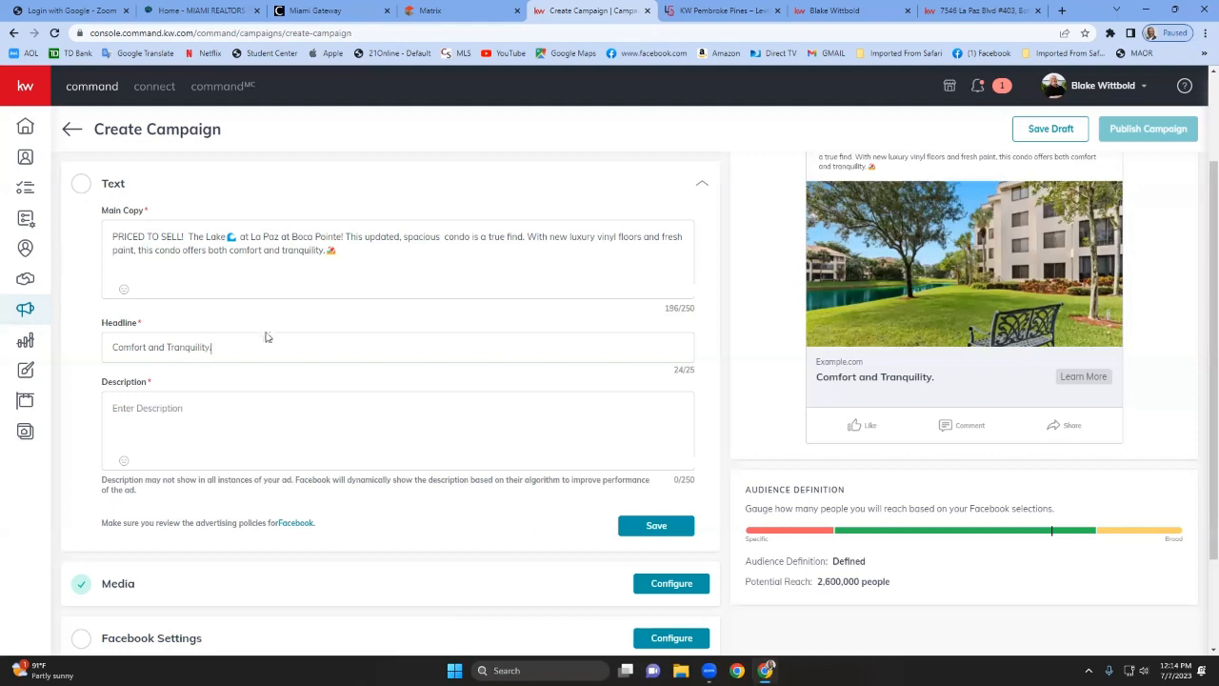
Enter the description "Click the Learn More button Now" with correct capitalization.
{"action": "left_click", "coordinate": [174, 407]}
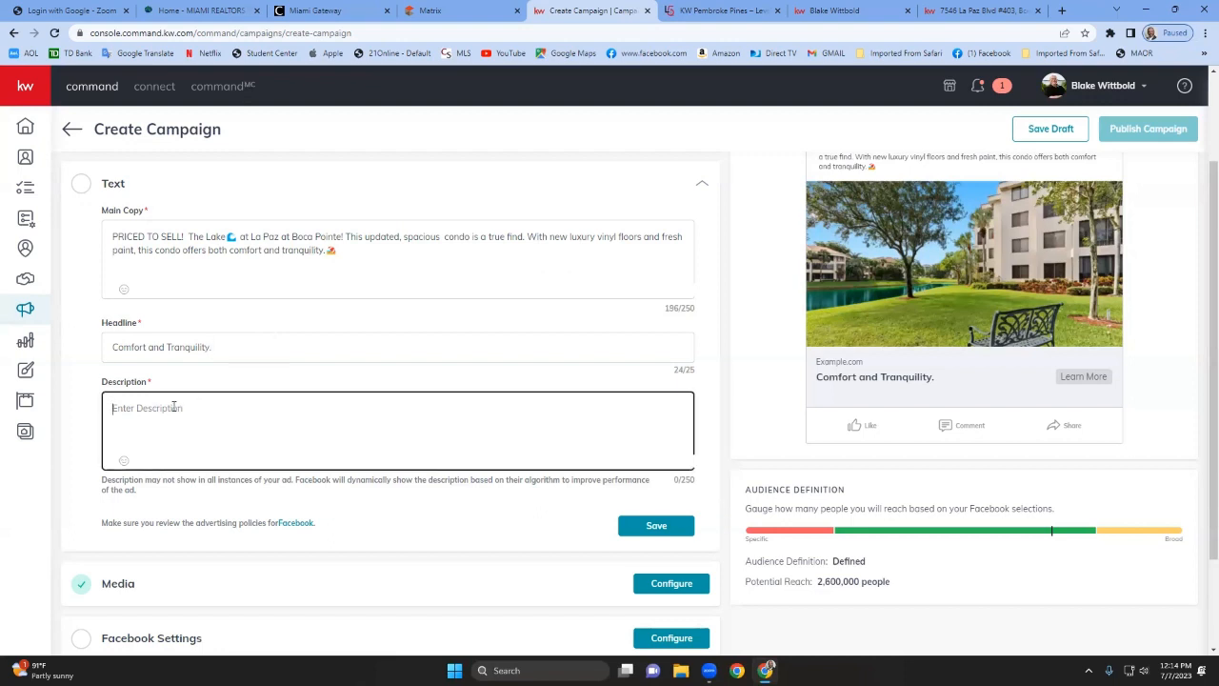
{"action": "type", "text": "CLick"}
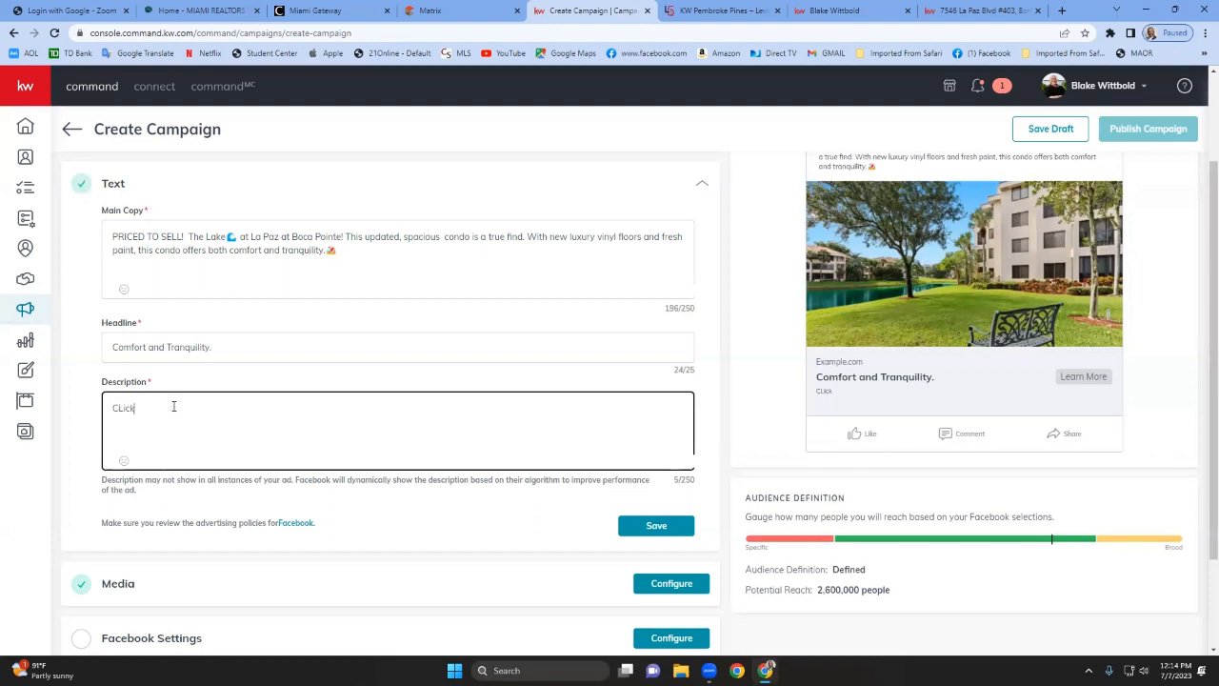
{"action": "type", "text": " the Learn More"}
{"action": "type", "text": "on NOw"}
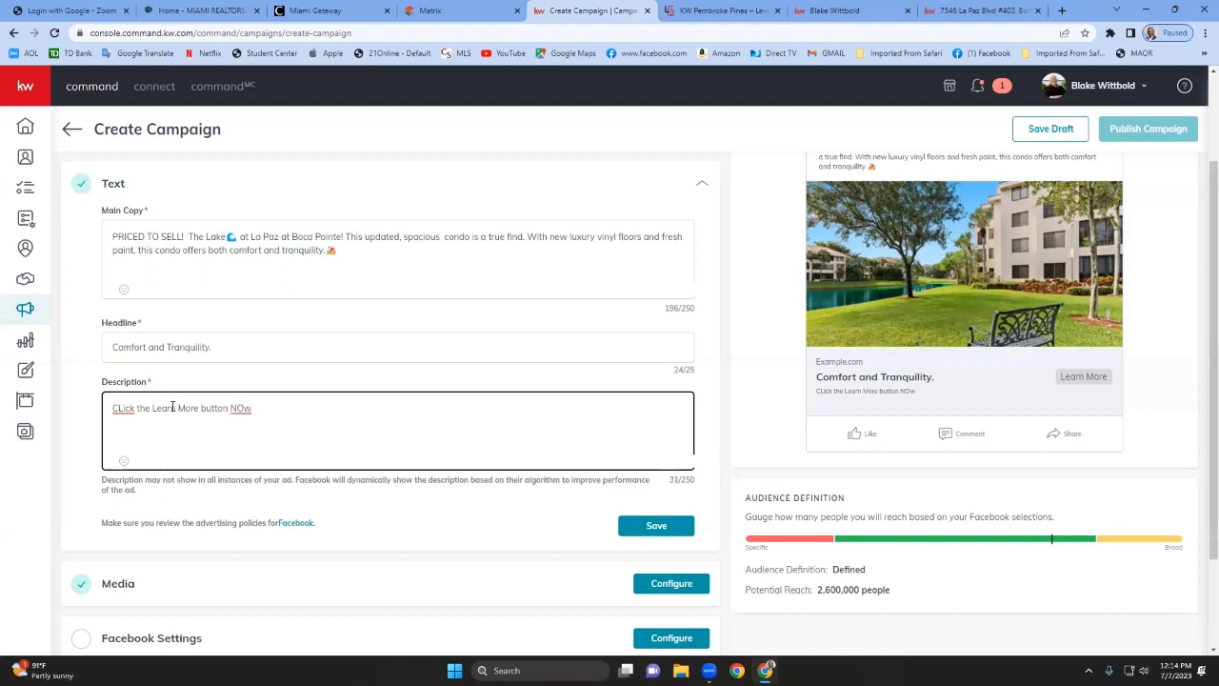
{"action": "left_click", "coordinate": [138, 401]}
{"action": "key", "text": "Left"}
{"action": "key", "text": "Left"}
{"action": "key", "text": "Left"}
{"action": "key", "text": "Left"}
{"action": "key", "text": "BackSpace"}
{"action": "type", "text": "ll"}
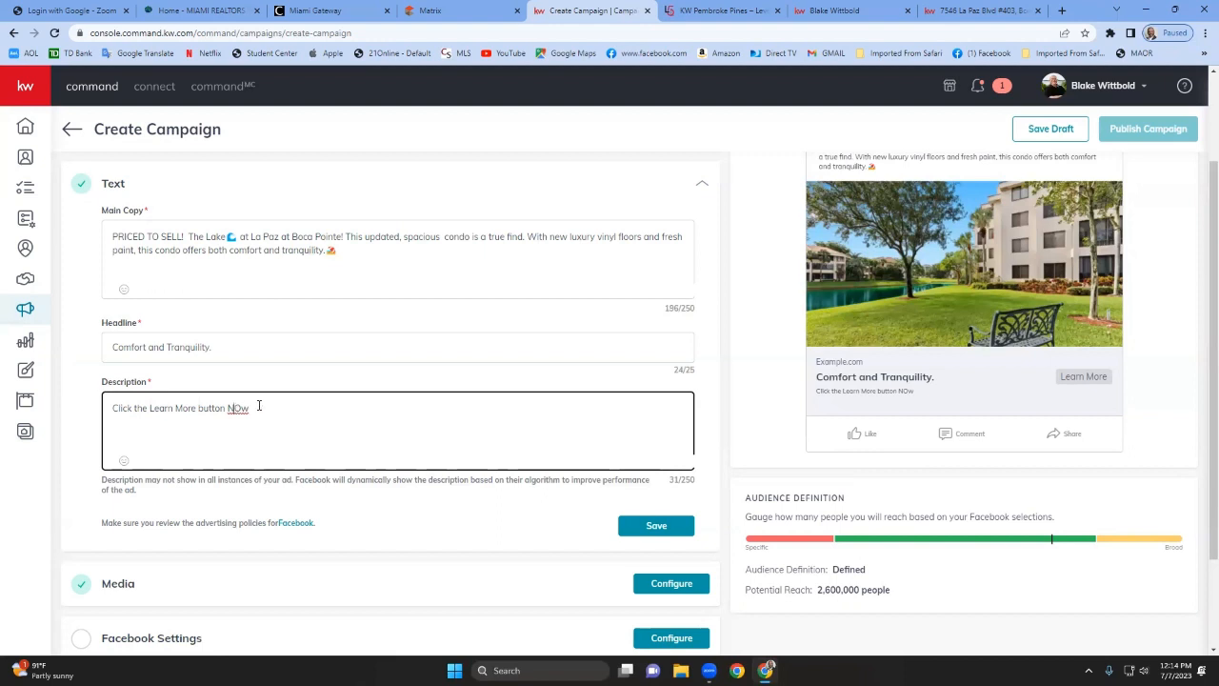
{"action": "key", "text": "BackSpace"}
Search the emoji picker for arrow, add a right arrow emoji at the end of the description, and save the text section.
{"action": "left_click", "coordinate": [122, 460]}
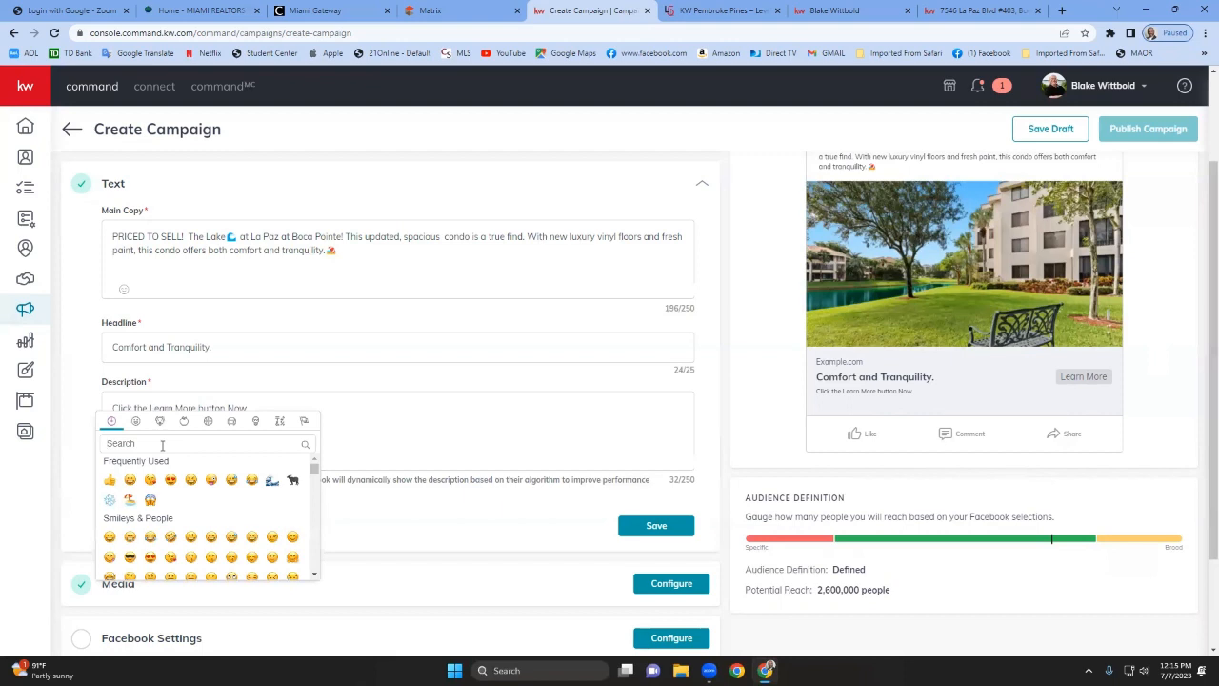
{"action": "type", "text": "arrow"}
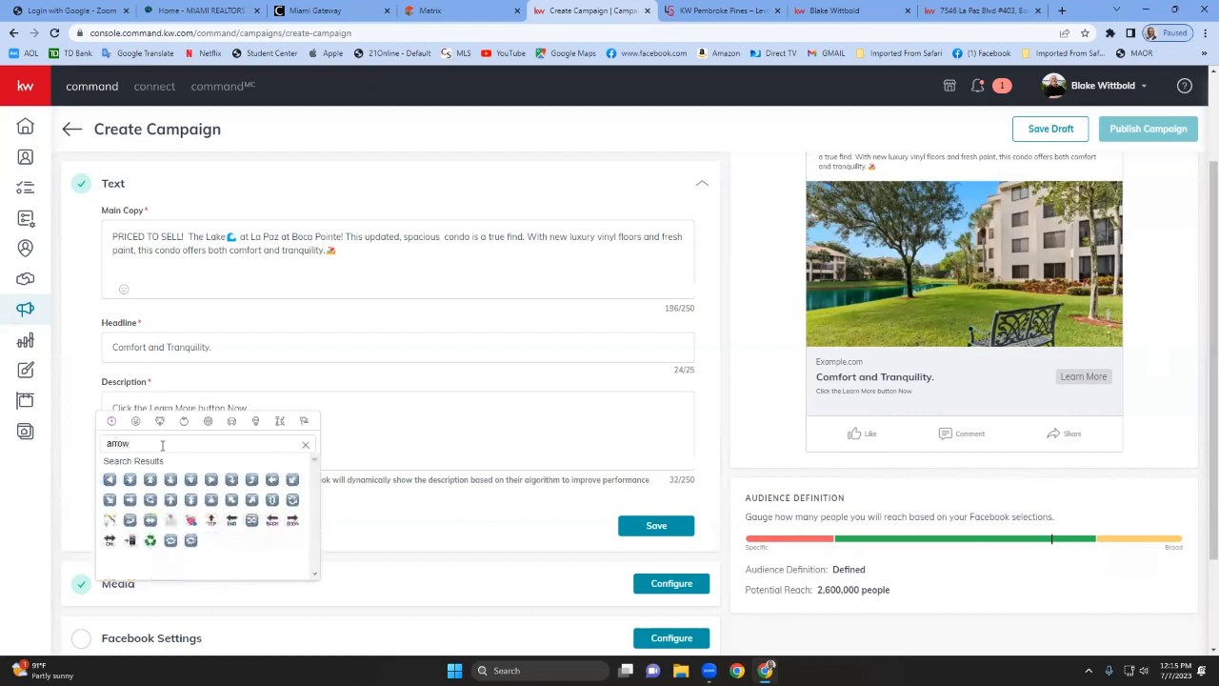
{"action": "left_click", "coordinate": [130, 504]}
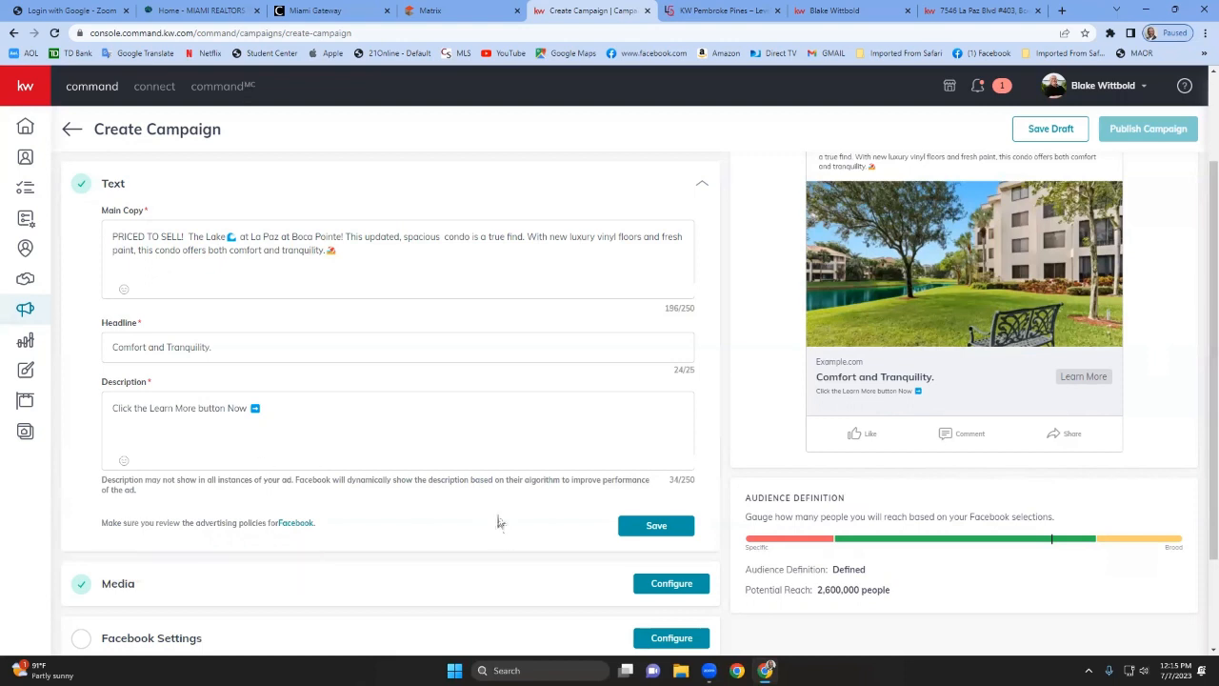
{"action": "left_click", "coordinate": [640, 525]}
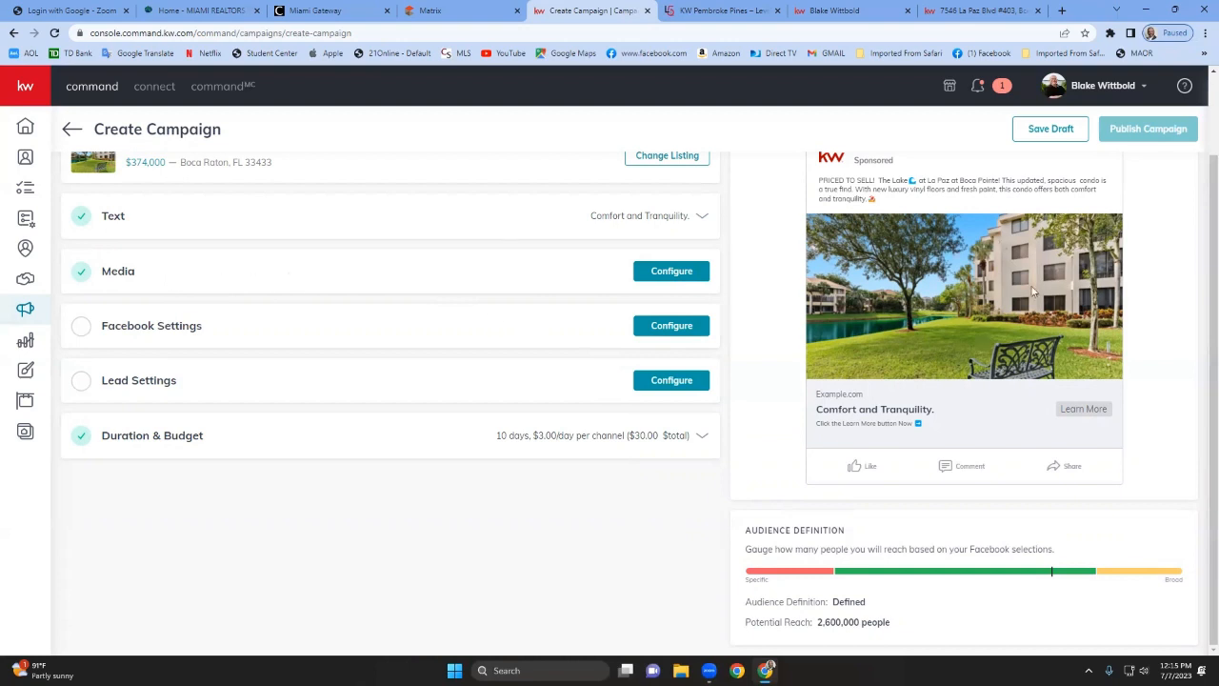
Add the kitchen photo with the stove as a second ad image, zooming out in the square crop before saving it.
{"action": "left_click", "coordinate": [668, 273]}
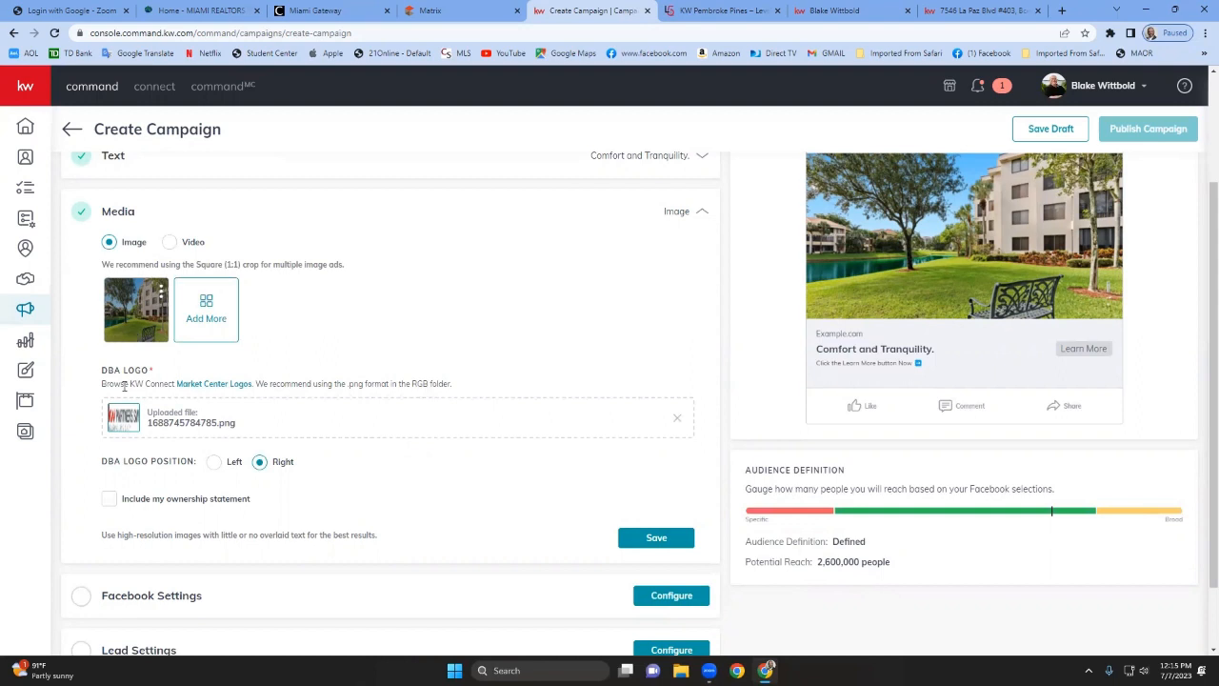
{"action": "left_click", "coordinate": [195, 316]}
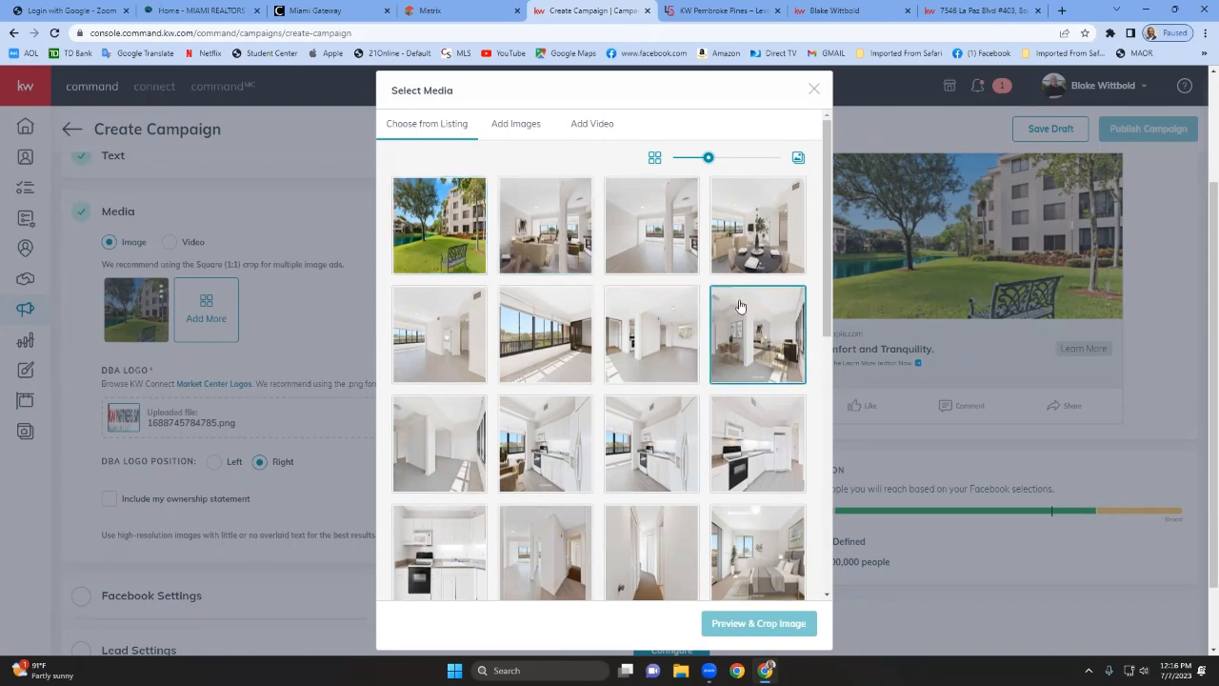
{"action": "scroll", "coordinate": [684, 407], "scroll_direction": "down", "scroll_amount": 2}
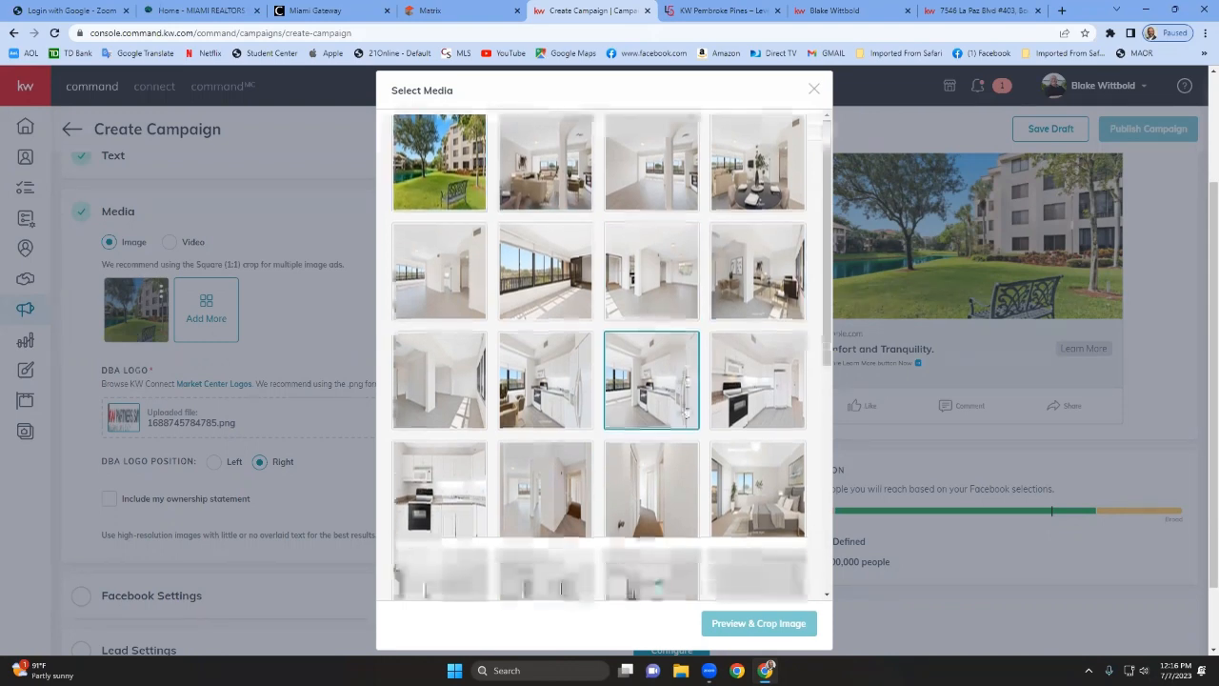
{"action": "scroll", "coordinate": [682, 411], "scroll_direction": "down", "scroll_amount": 2}
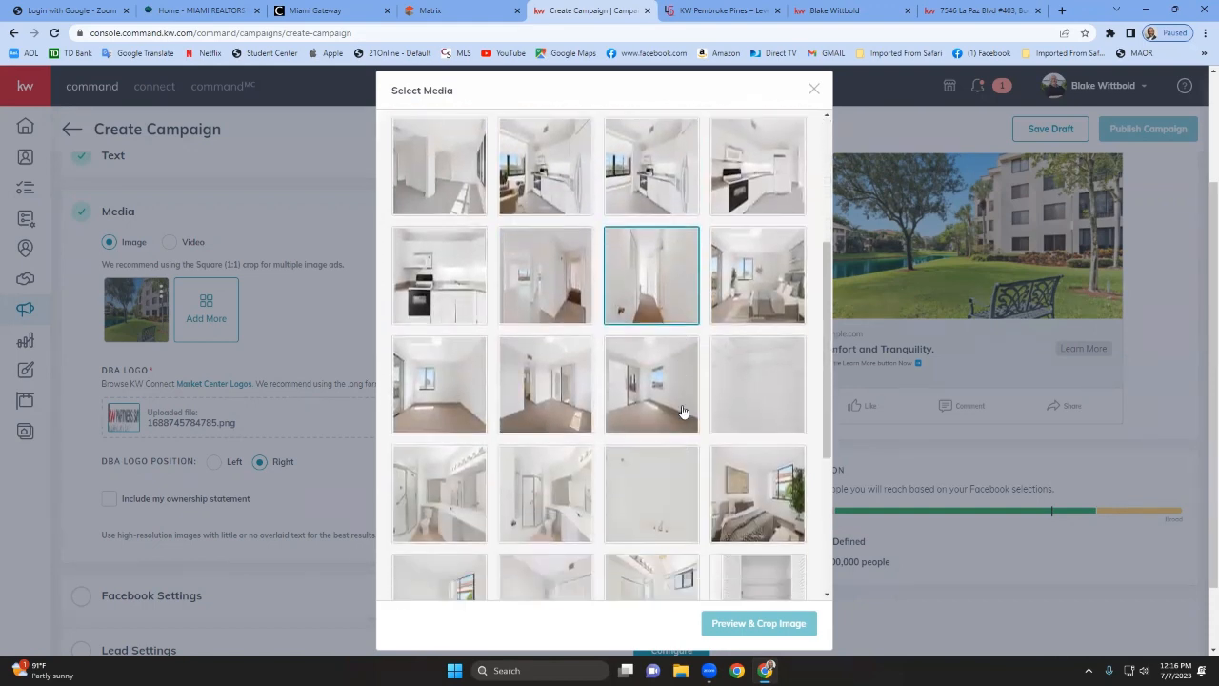
{"action": "scroll", "coordinate": [681, 410], "scroll_direction": "down", "scroll_amount": 1}
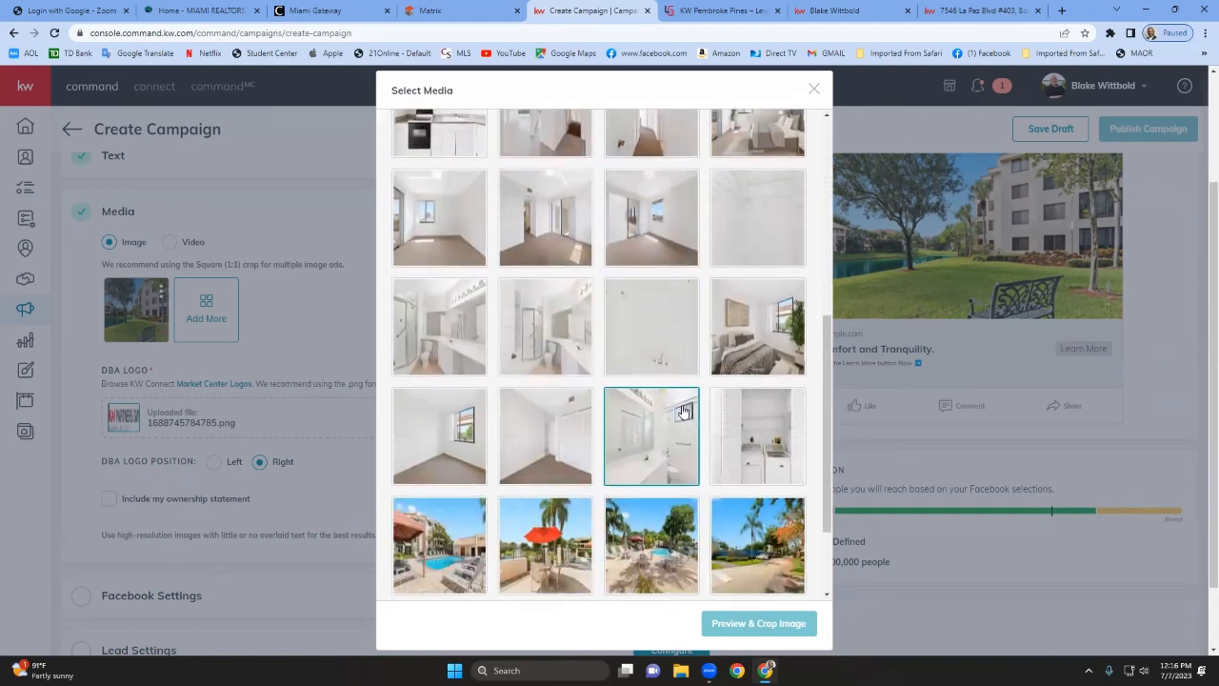
{"action": "scroll", "coordinate": [682, 411], "scroll_direction": "up", "scroll_amount": 2}
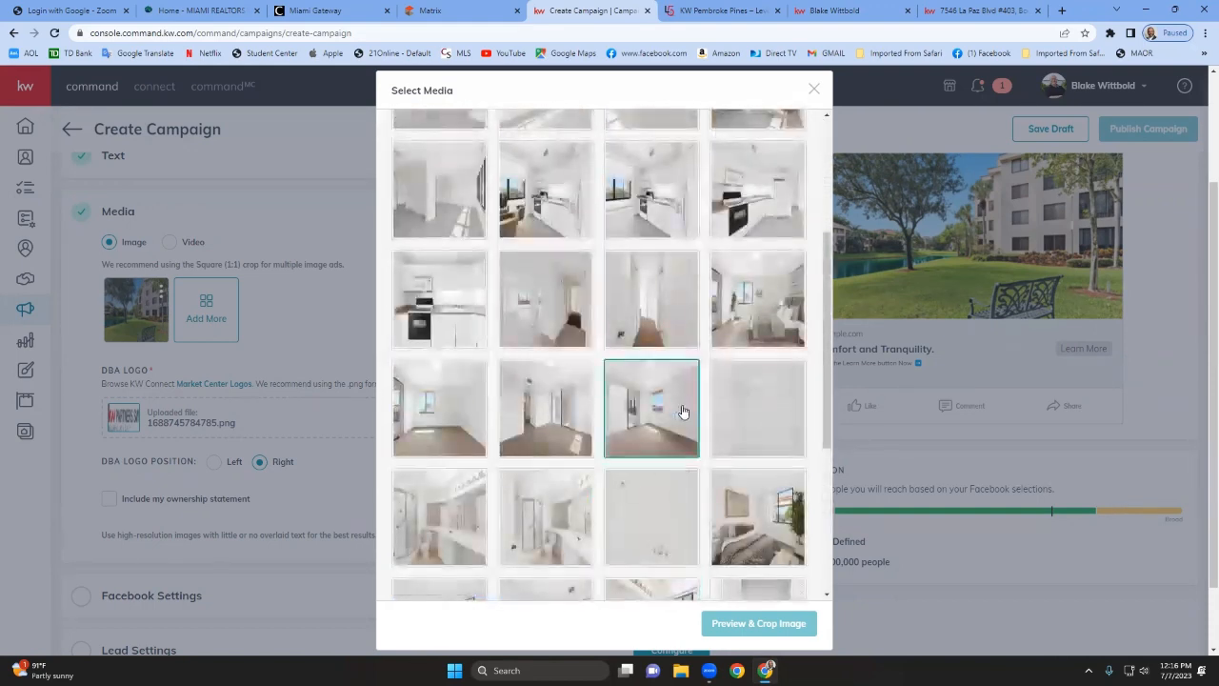
{"action": "scroll", "coordinate": [682, 411], "scroll_direction": "up", "scroll_amount": 2}
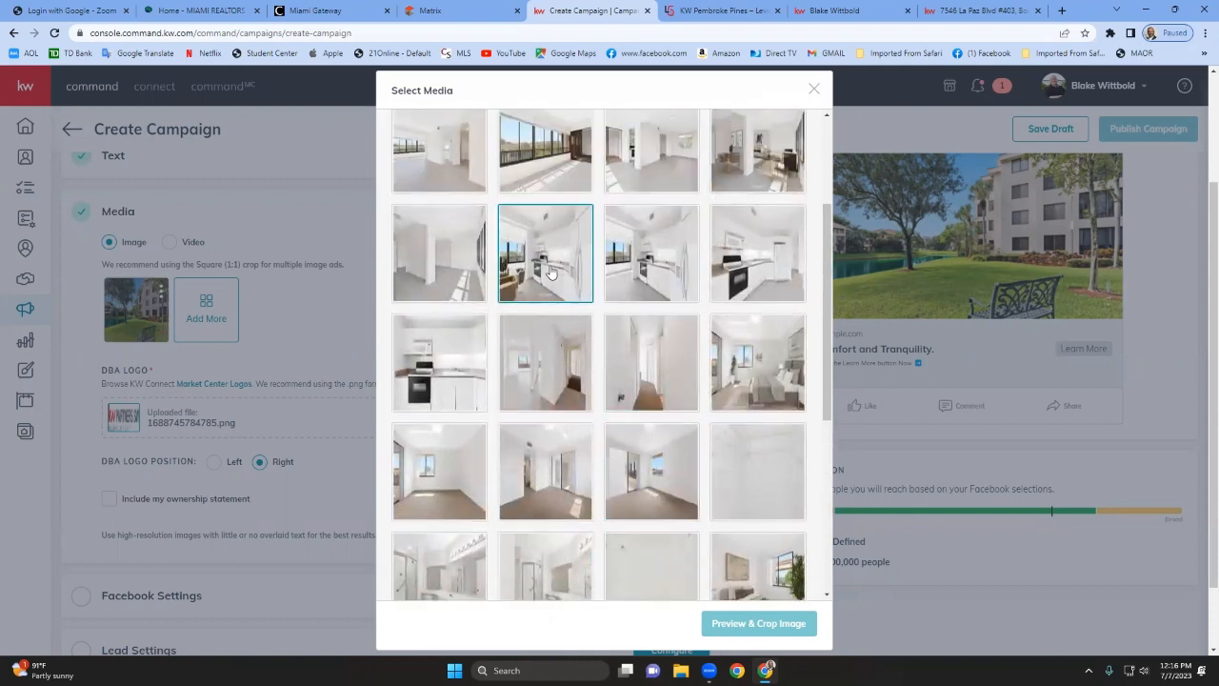
{"action": "scroll", "coordinate": [572, 343], "scroll_direction": "down", "scroll_amount": 4}
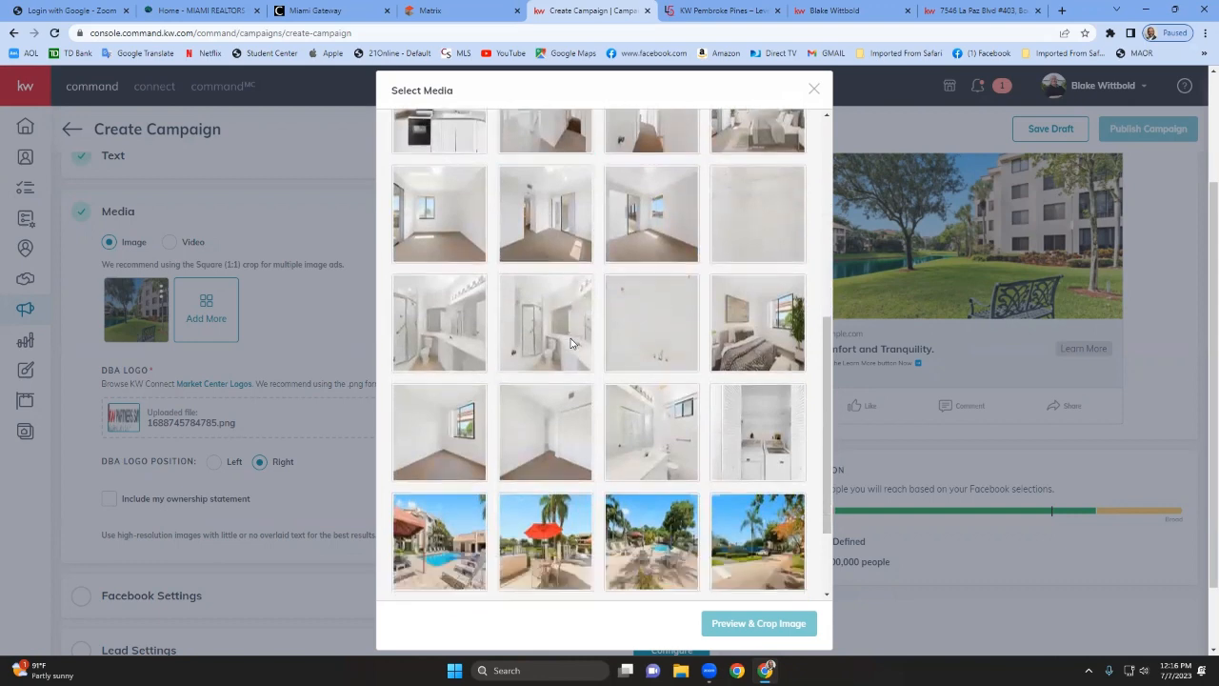
{"action": "scroll", "coordinate": [571, 343], "scroll_direction": "down", "scroll_amount": 2}
{"action": "scroll", "coordinate": [571, 342], "scroll_direction": "up", "scroll_amount": 6}
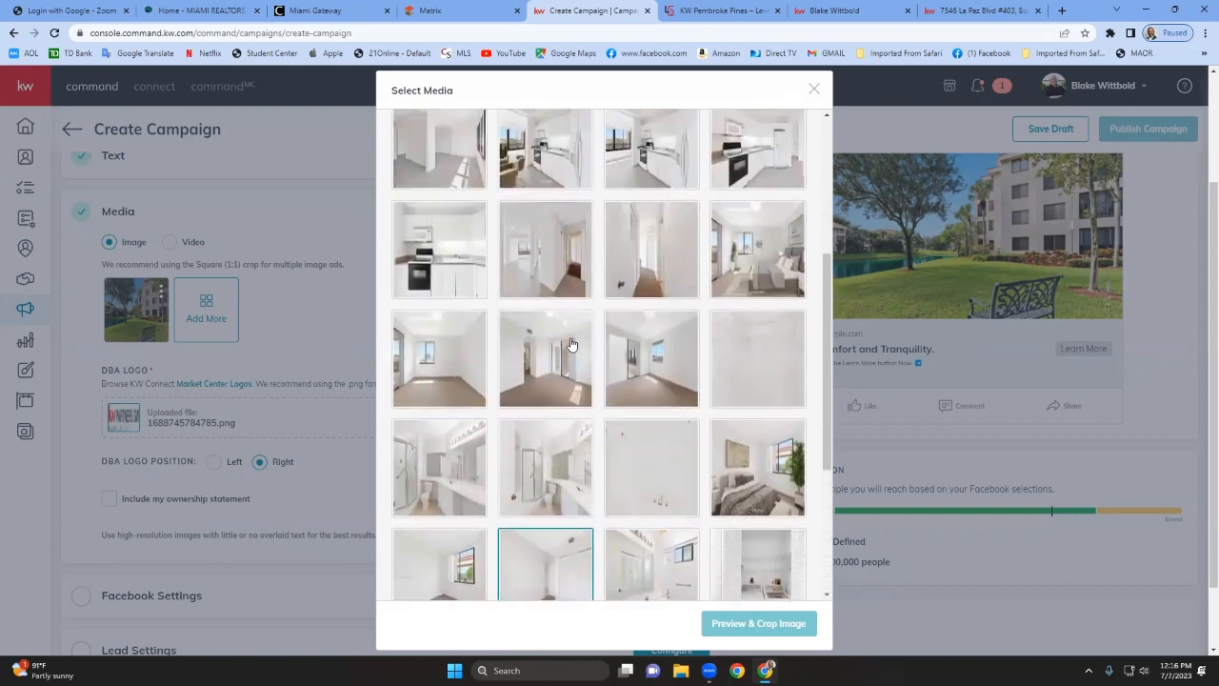
{"action": "scroll", "coordinate": [572, 344], "scroll_direction": "up", "scroll_amount": 3}
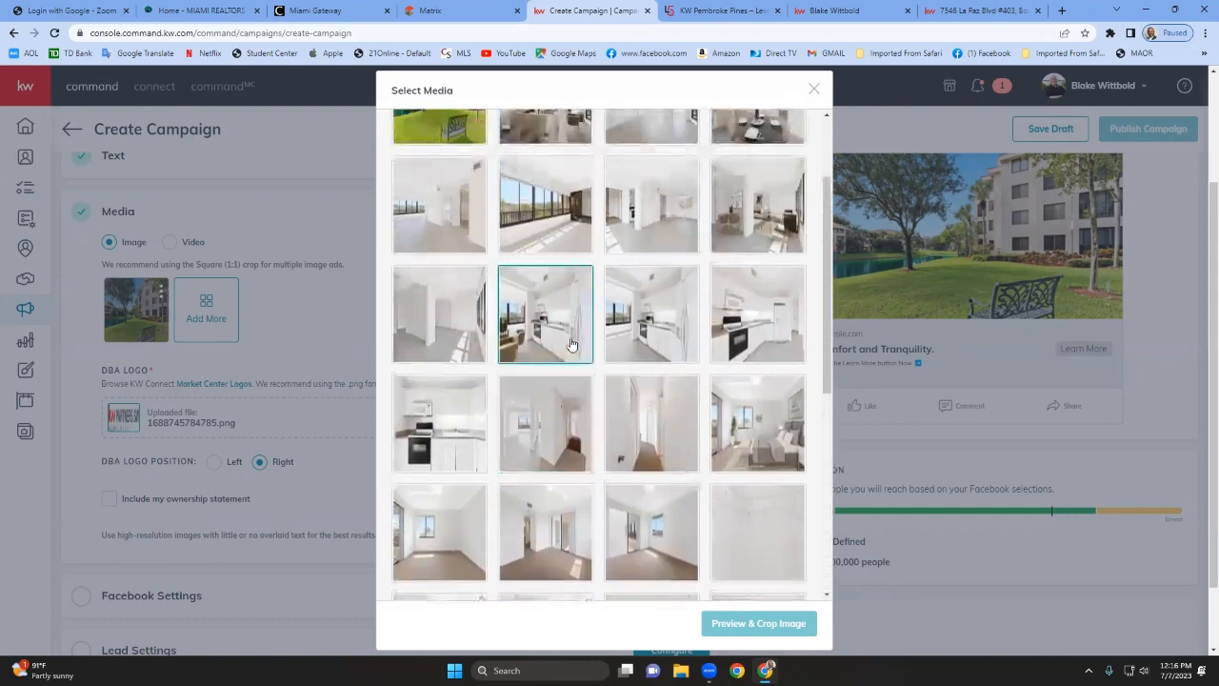
{"action": "left_click", "coordinate": [453, 407]}
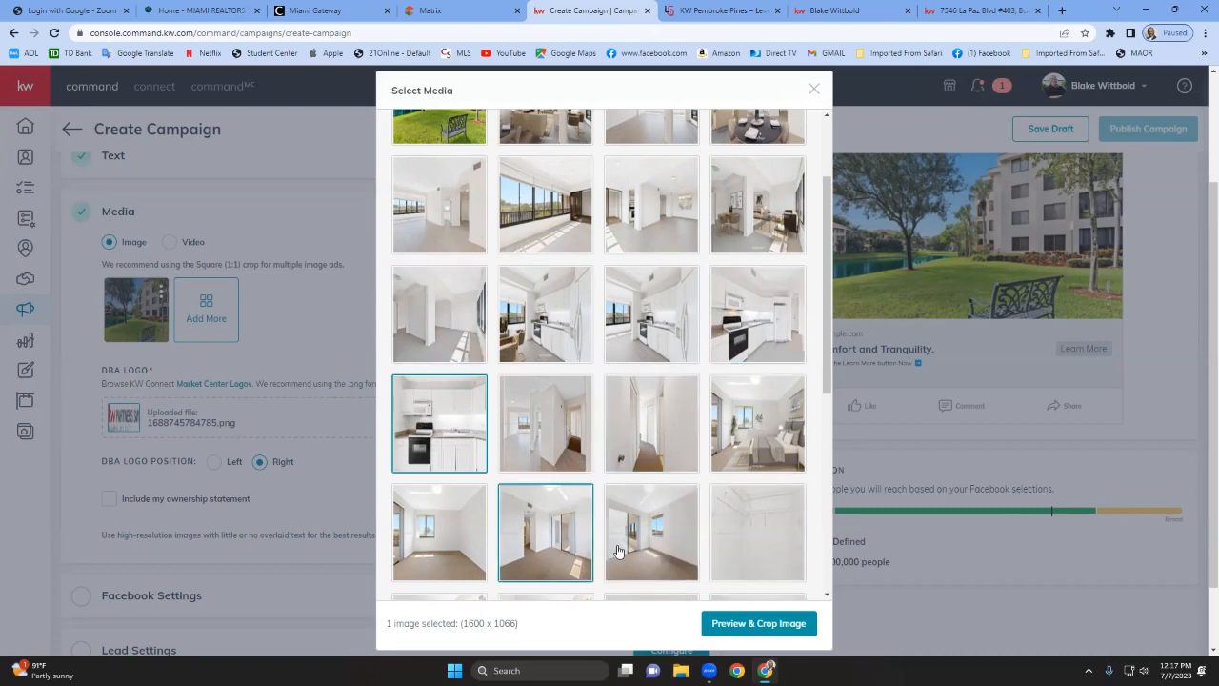
{"action": "left_click", "coordinate": [770, 625]}
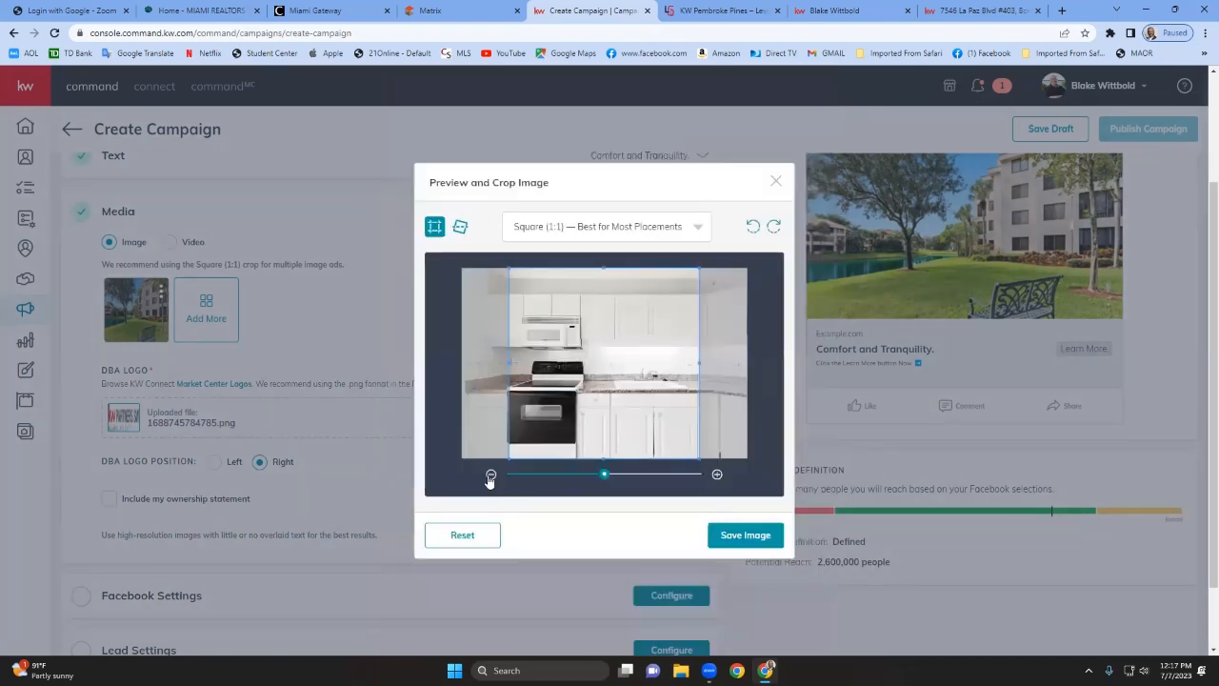
{"action": "left_click", "coordinate": [490, 475]}
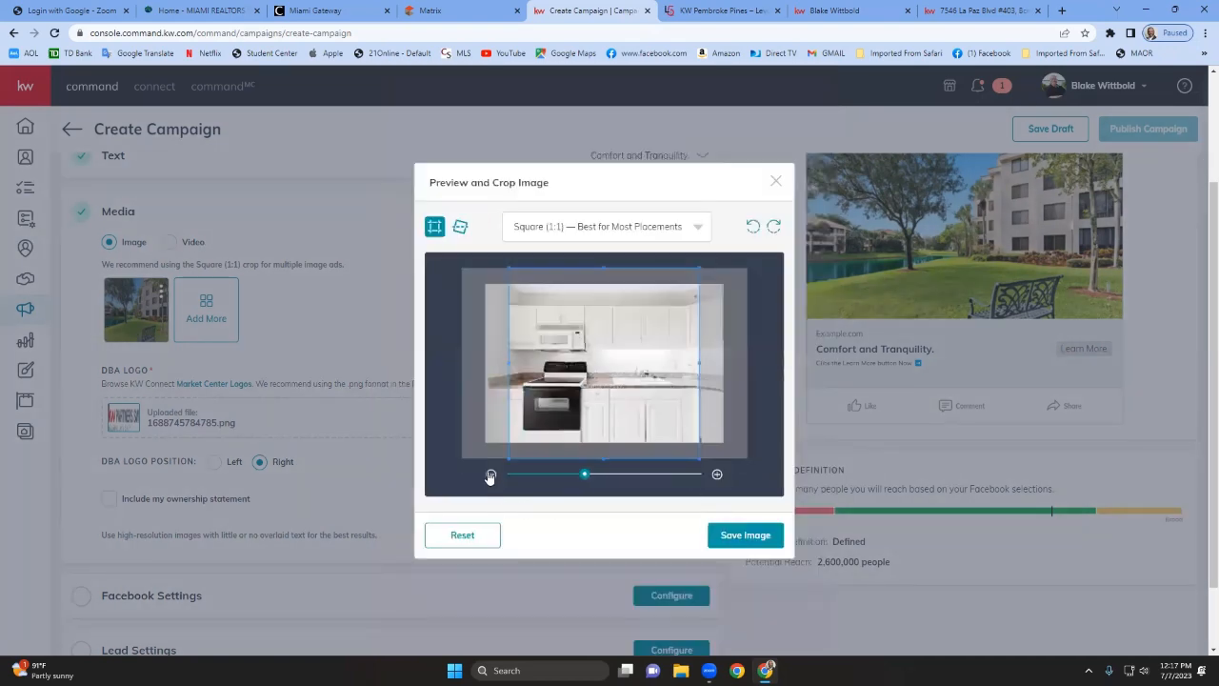
{"action": "left_click", "coordinate": [742, 534]}
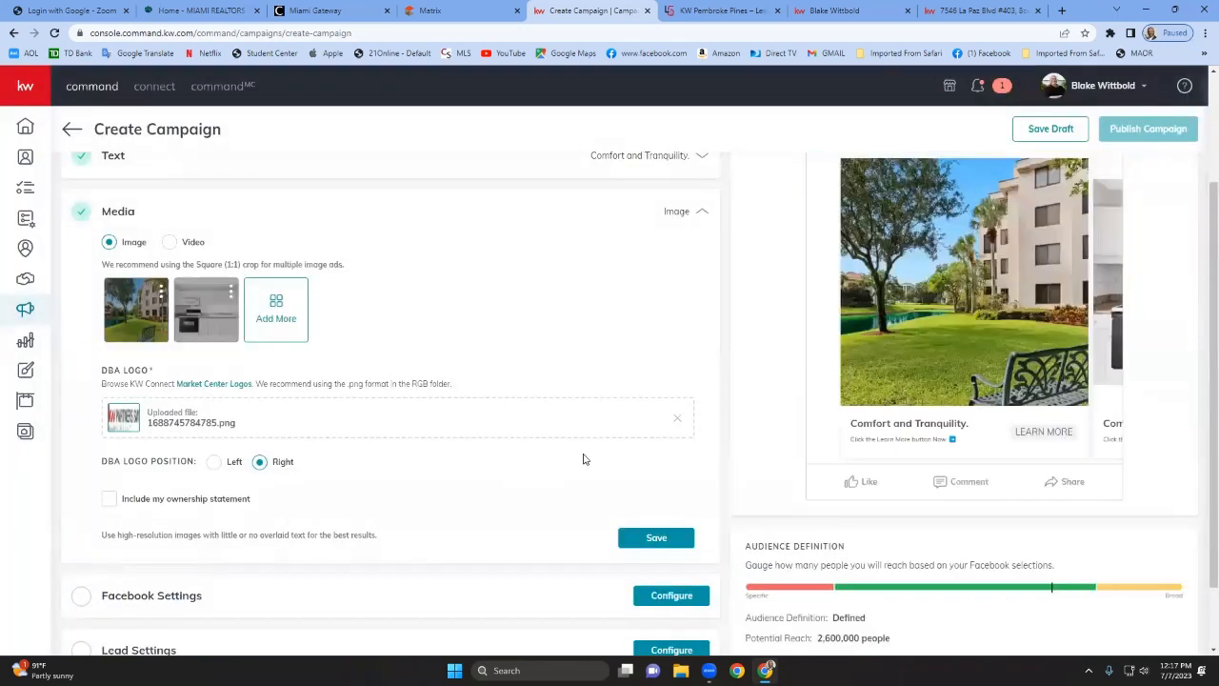
Add the pool photo as a third ad image, zooming out in the square crop before saving it.
{"action": "left_click", "coordinate": [295, 325]}
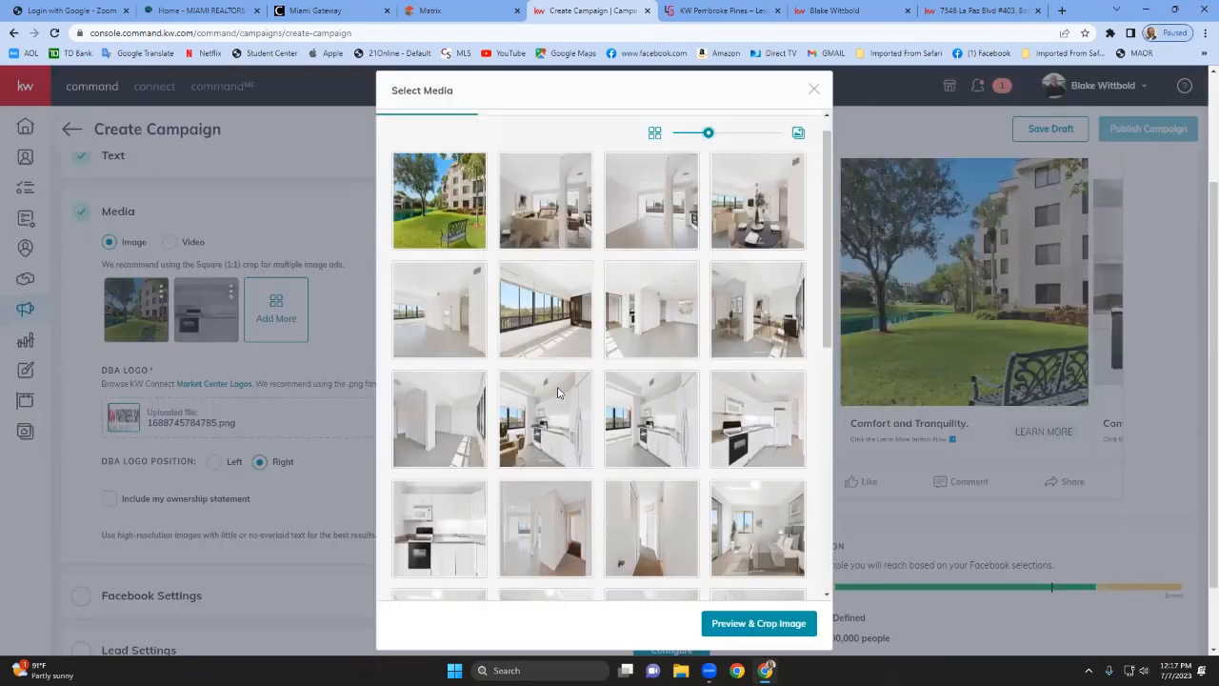
{"action": "scroll", "coordinate": [559, 395], "scroll_direction": "down", "scroll_amount": 5}
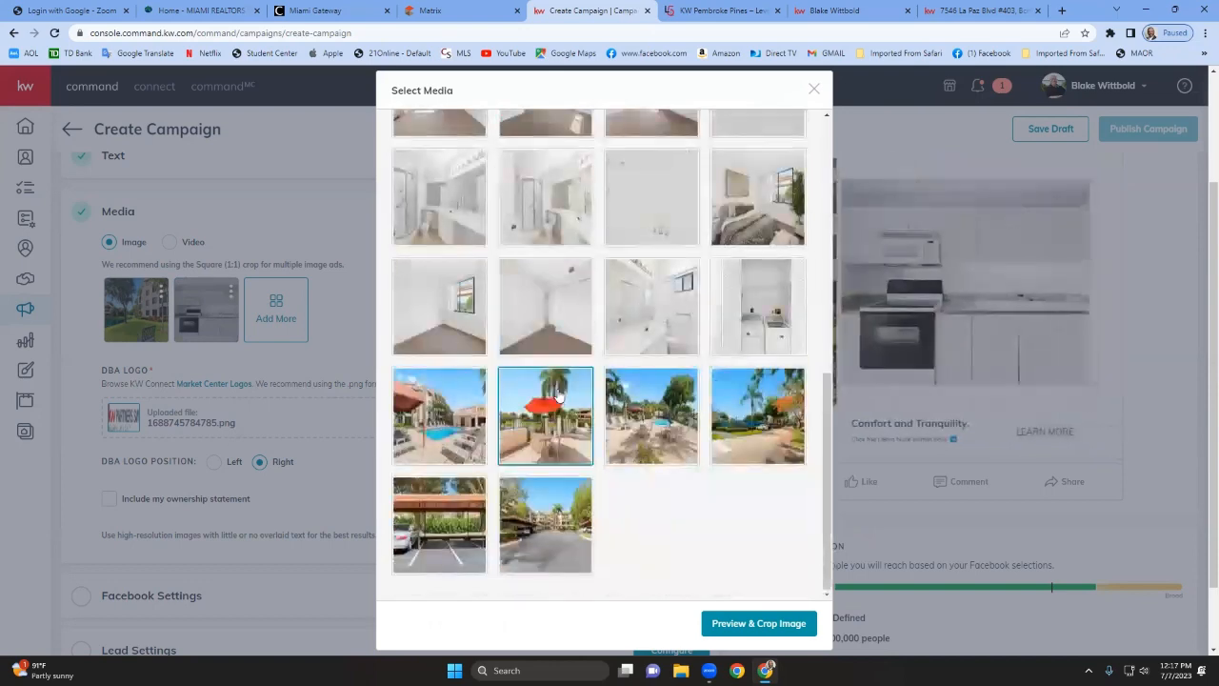
{"action": "left_click", "coordinate": [445, 424]}
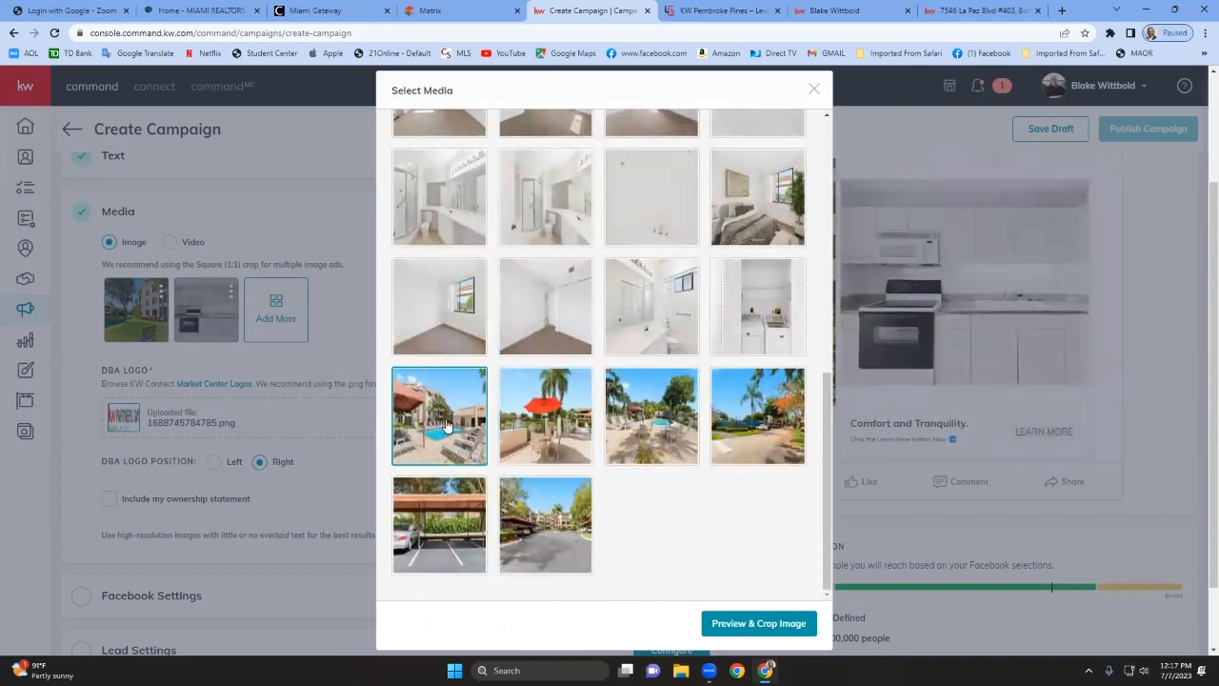
{"action": "left_click", "coordinate": [736, 623]}
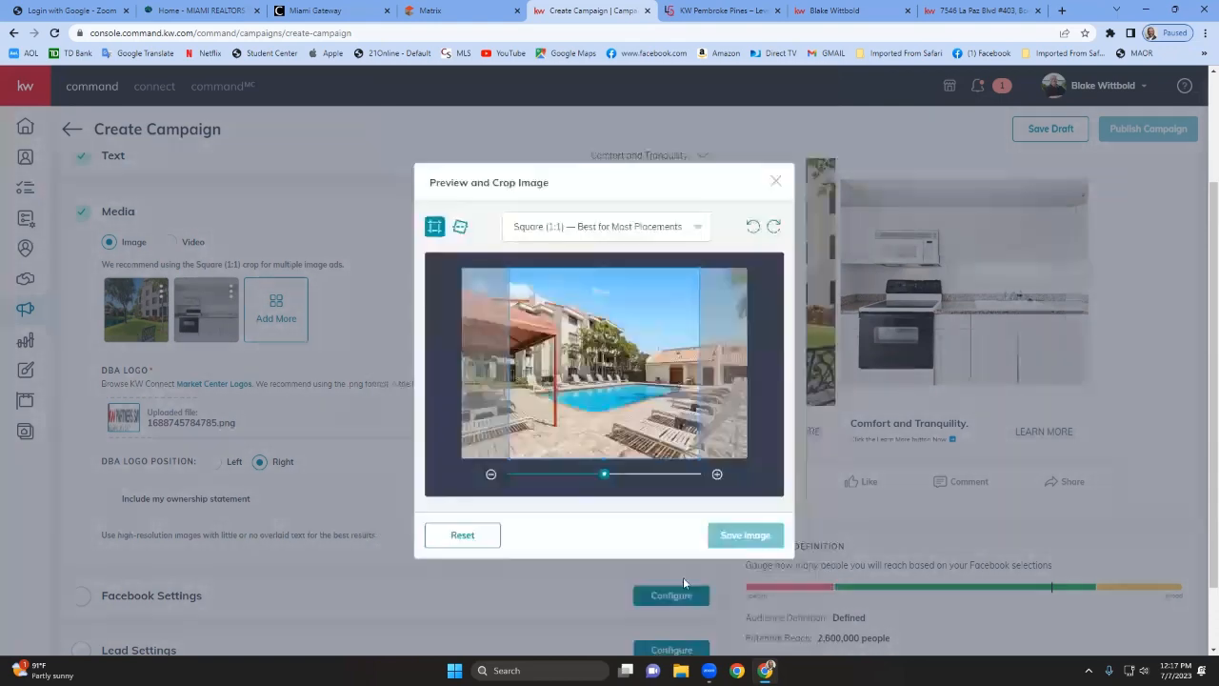
{"action": "left_click", "coordinate": [490, 474]}
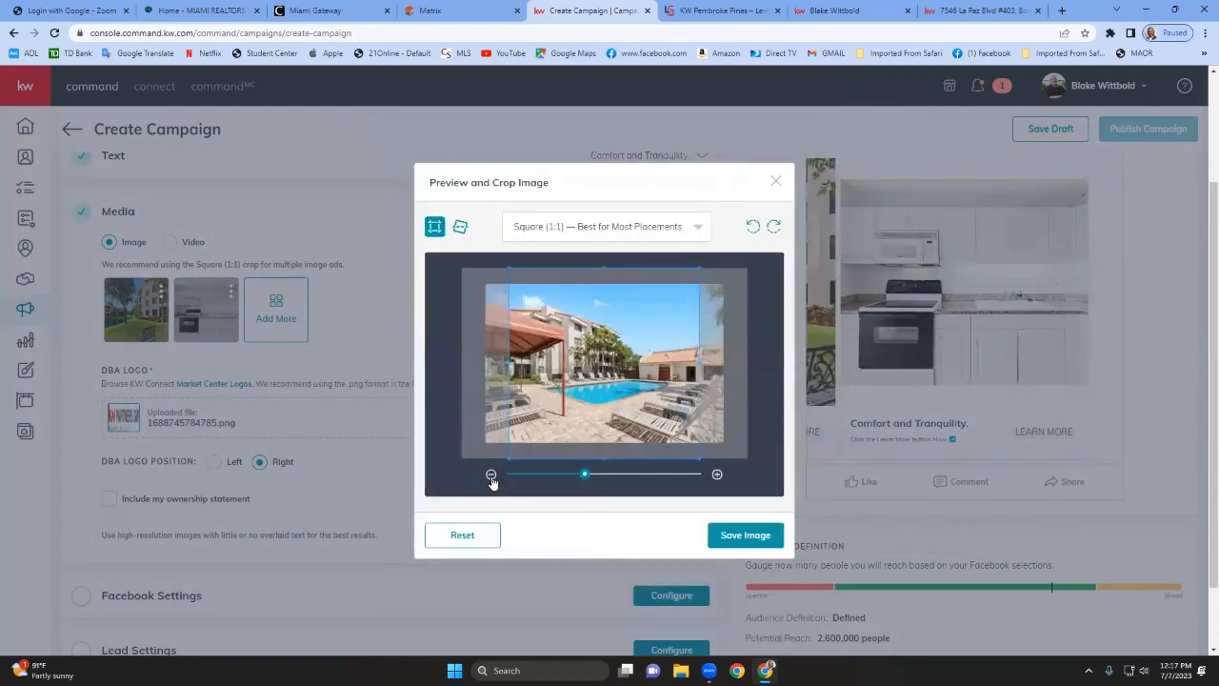
{"action": "left_click", "coordinate": [724, 536]}
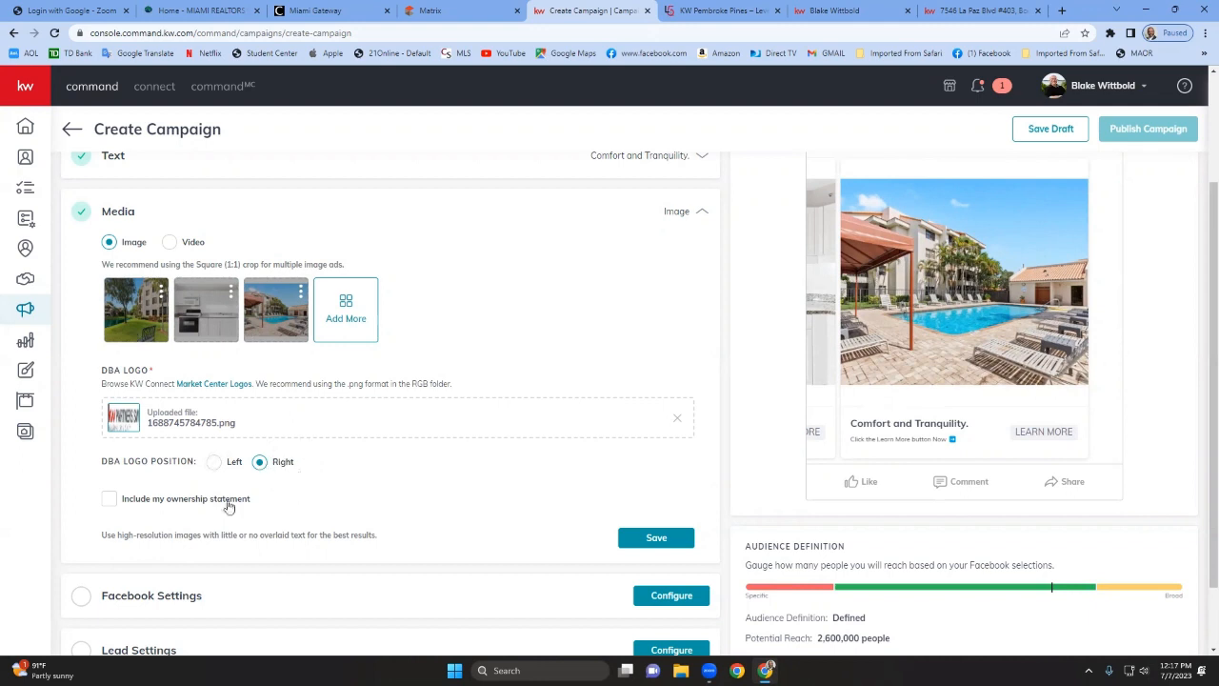
Include the ownership statement in the ad and save the media section.
{"action": "left_click", "coordinate": [108, 499]}
{"action": "left_click", "coordinate": [109, 498]}
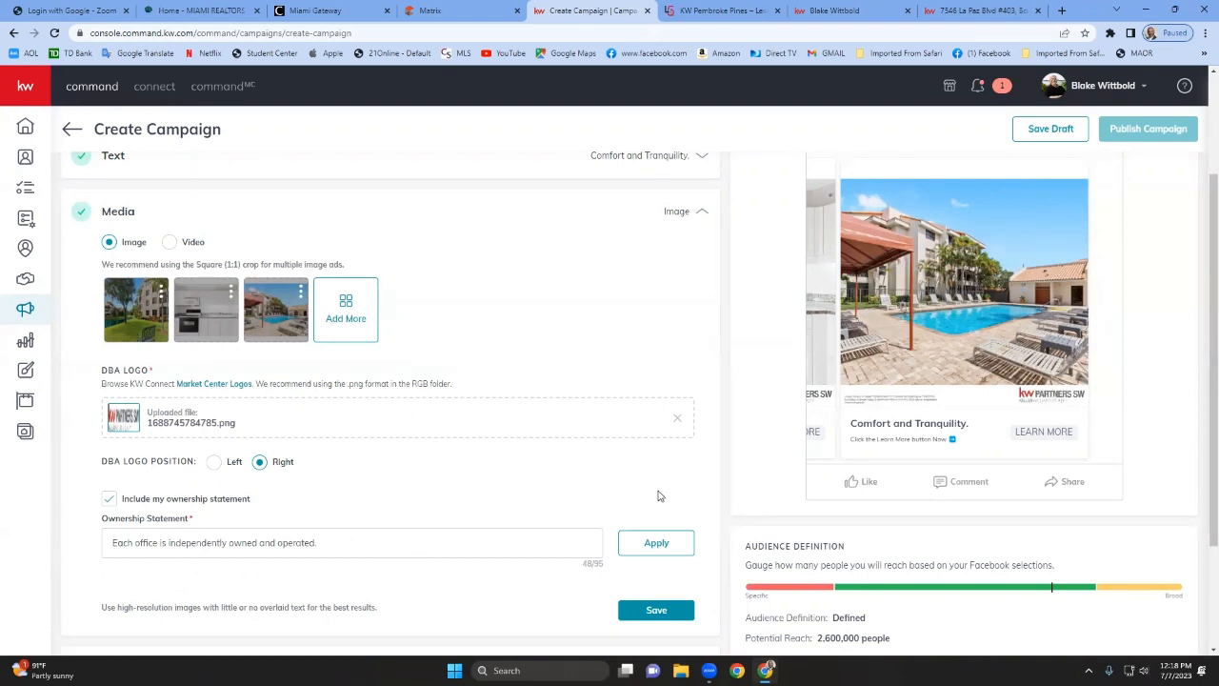
{"action": "left_click", "coordinate": [668, 545]}
{"action": "scroll", "coordinate": [577, 520], "scroll_direction": "down", "scroll_amount": 2}
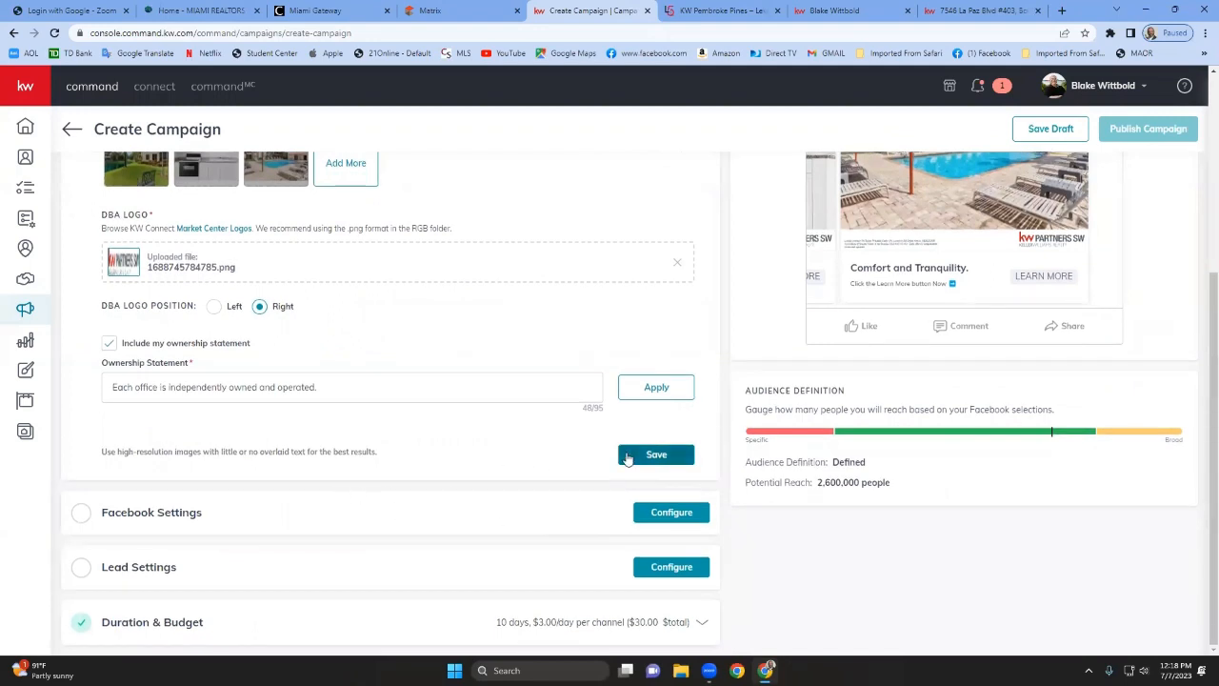
{"action": "left_click", "coordinate": [656, 454]}
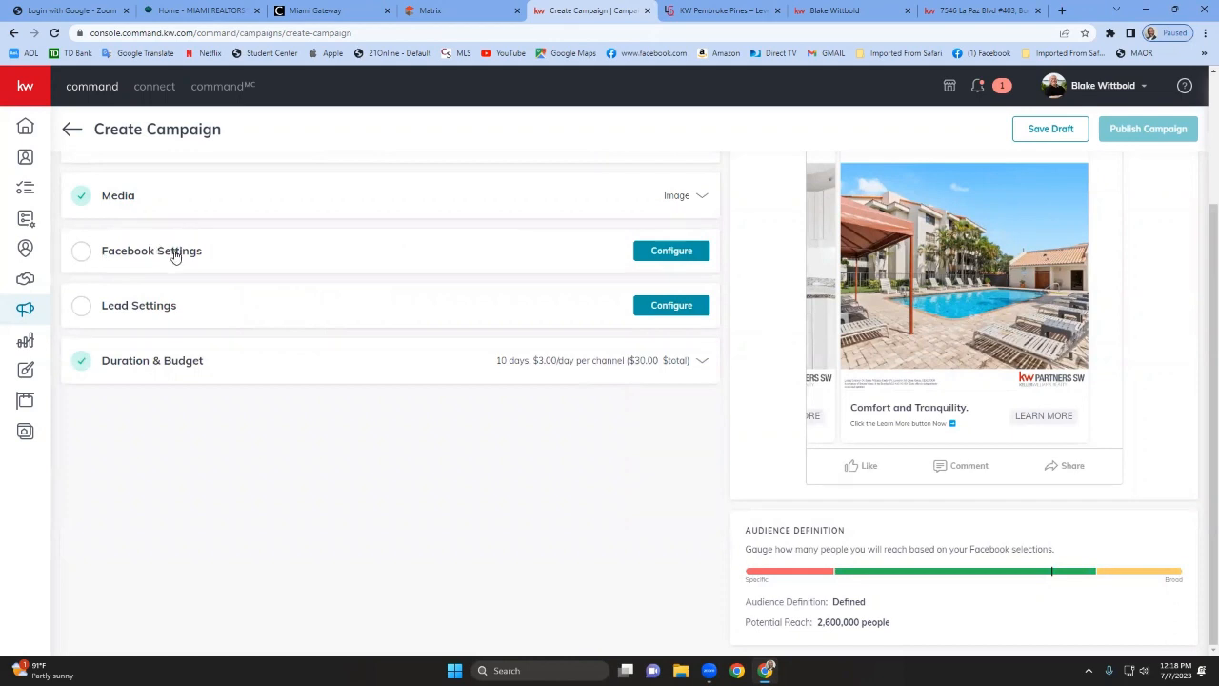
Open the Facebook settings and select the agent's account and the agent's Keller Williams Realty Partners Southwest page.
{"action": "left_click", "coordinate": [662, 255]}
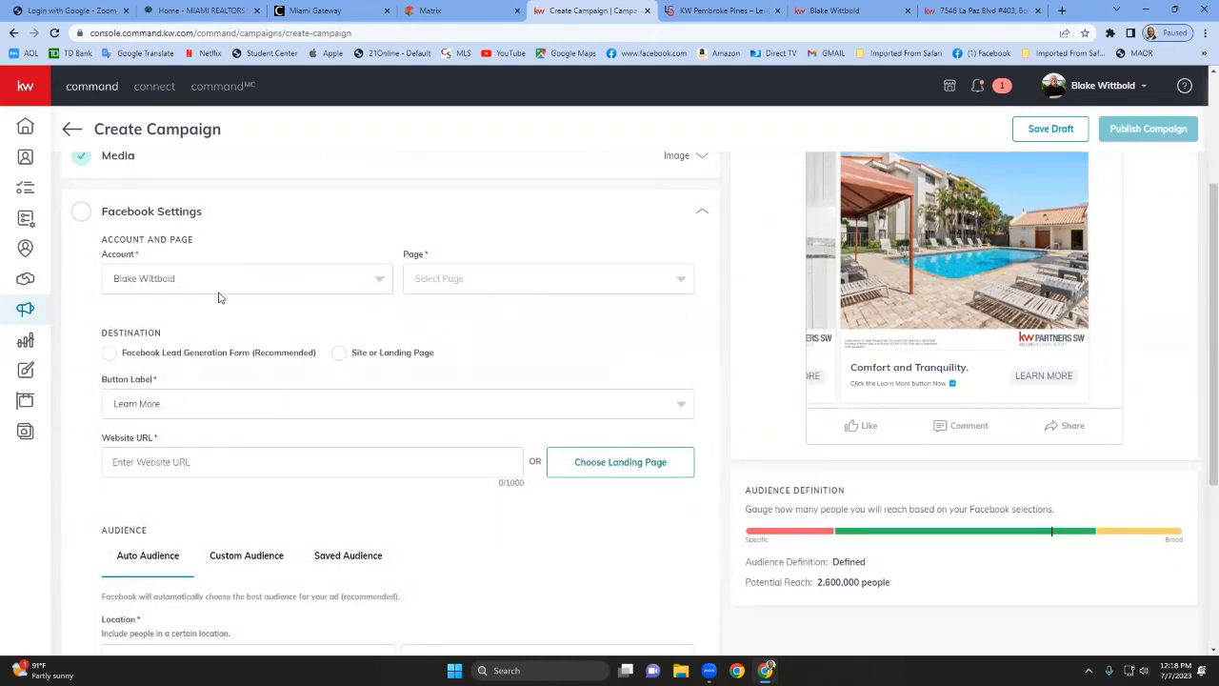
{"action": "left_click", "coordinate": [278, 278]}
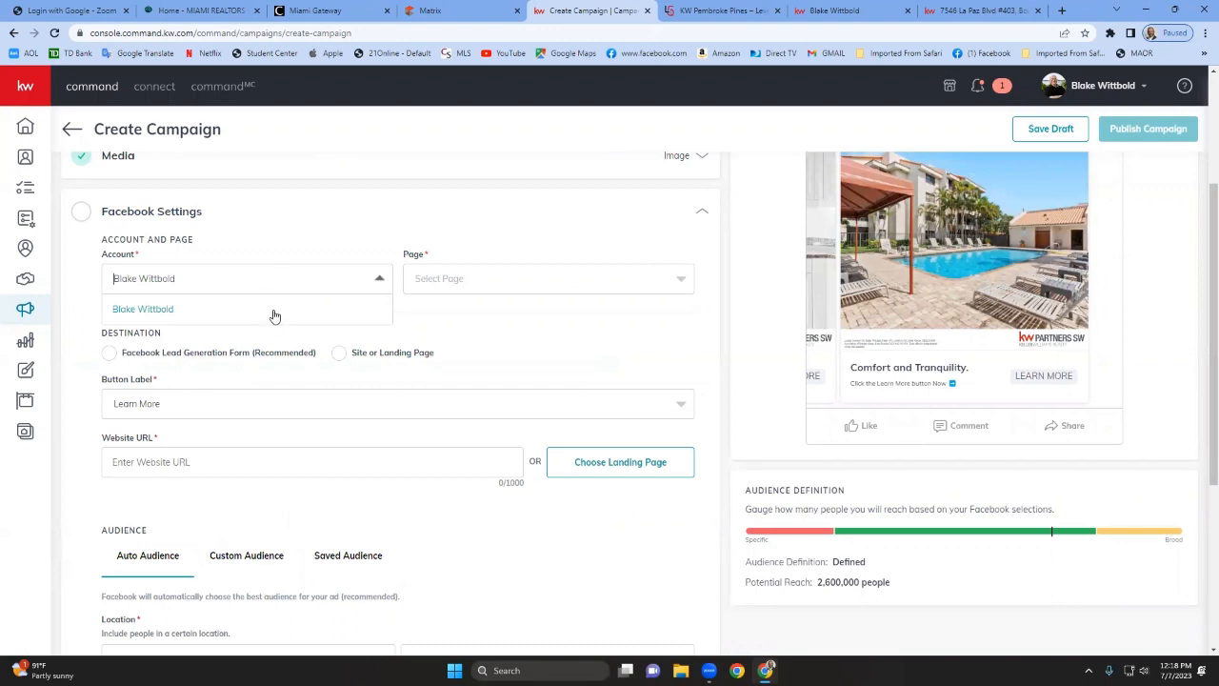
{"action": "left_click", "coordinate": [274, 314]}
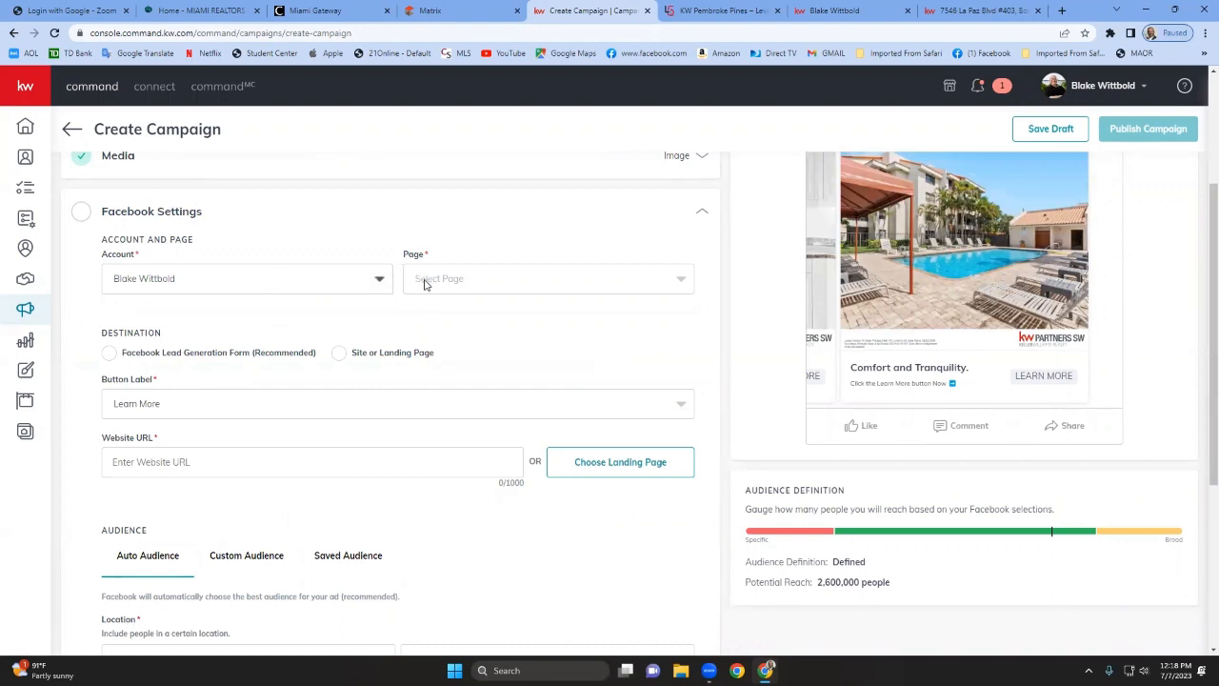
{"action": "left_click", "coordinate": [424, 282]}
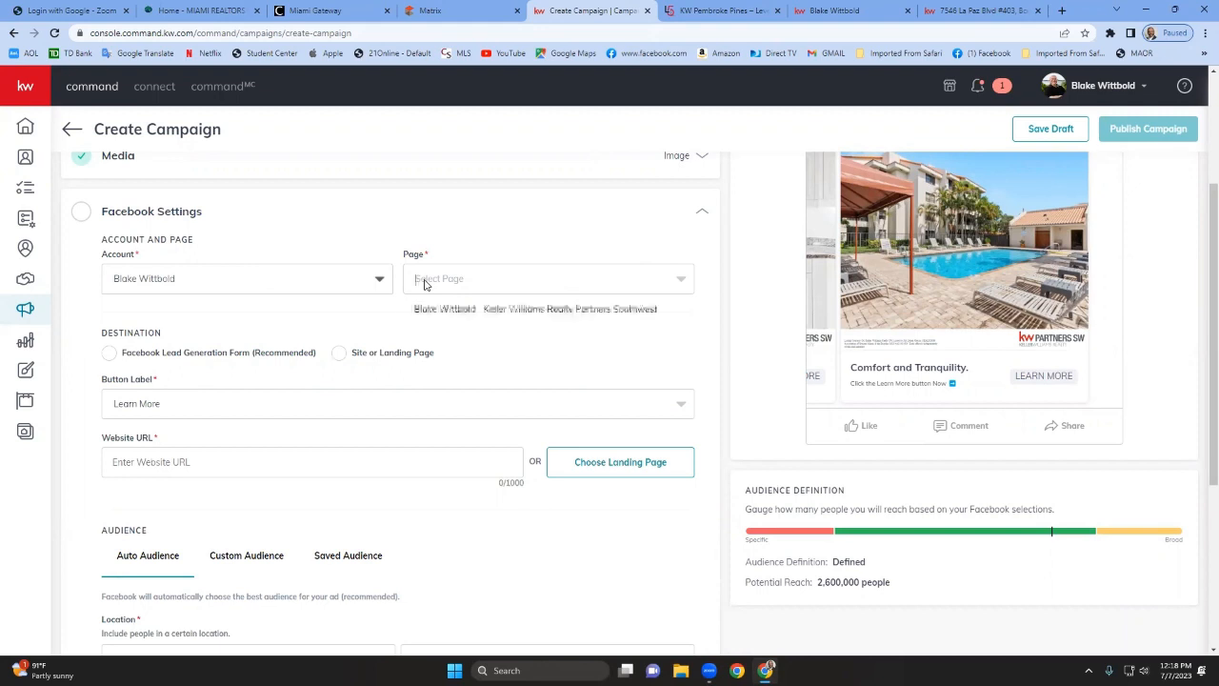
{"action": "left_click", "coordinate": [517, 316]}
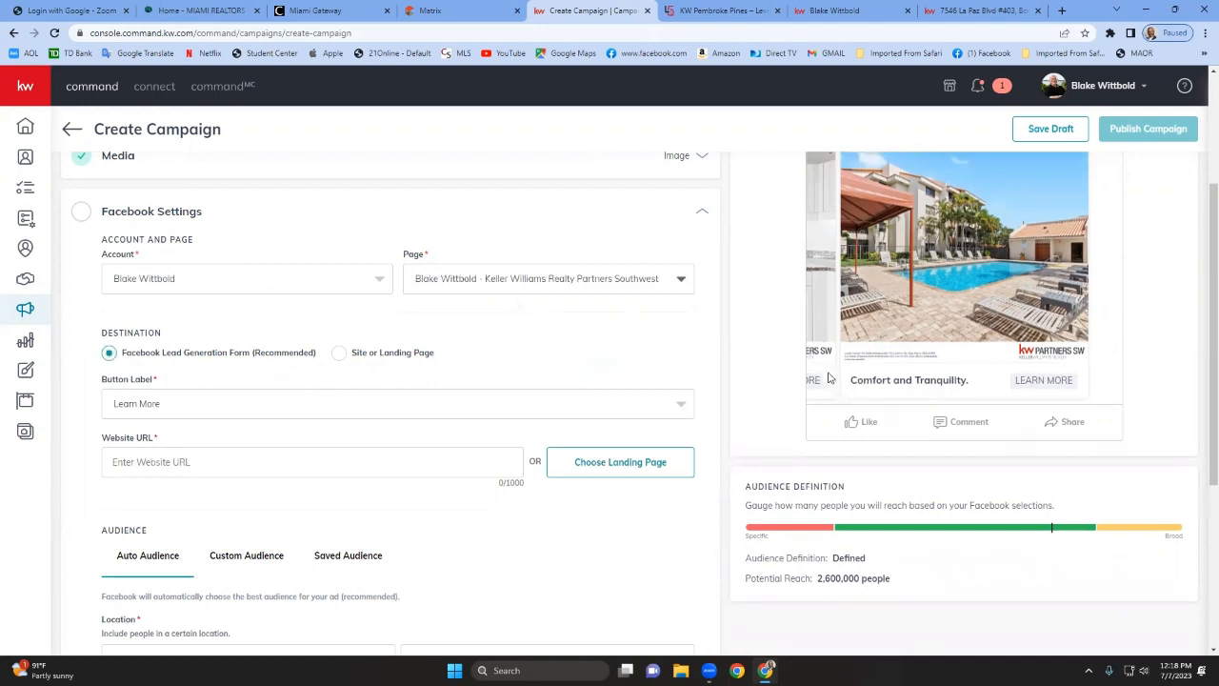
Set the button label to Learn More.
{"action": "scroll", "coordinate": [828, 378], "scroll_direction": "up", "scroll_amount": 2}
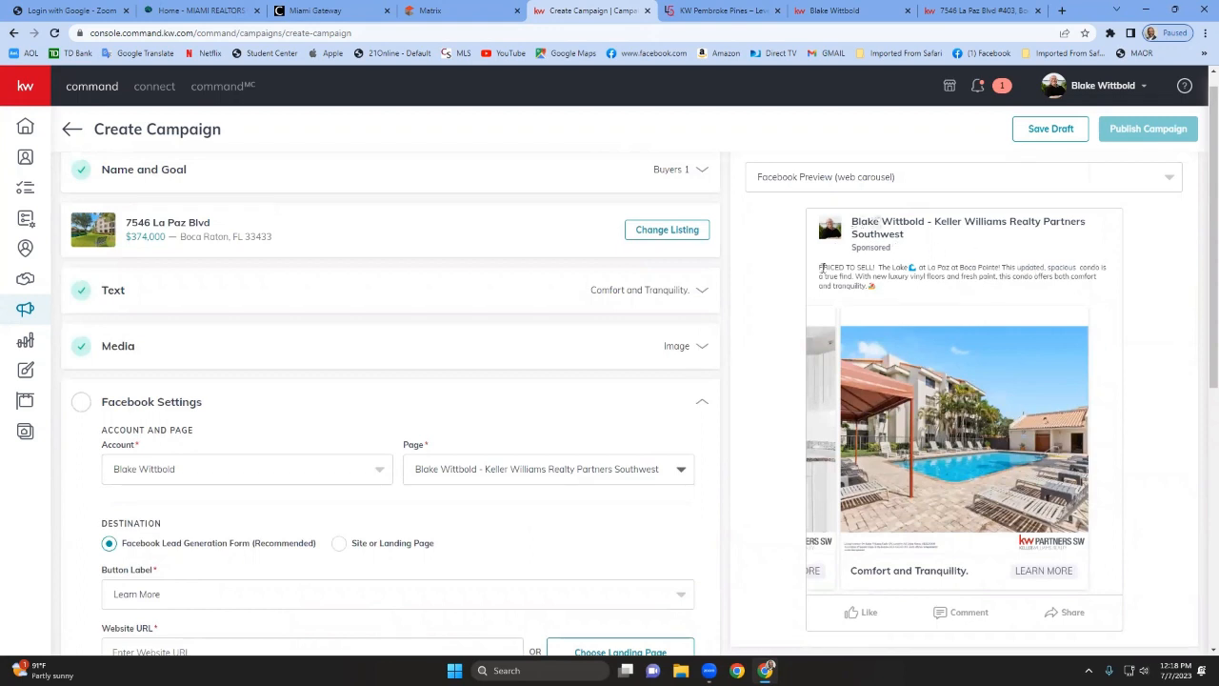
{"action": "scroll", "coordinate": [463, 467], "scroll_direction": "down", "scroll_amount": 1}
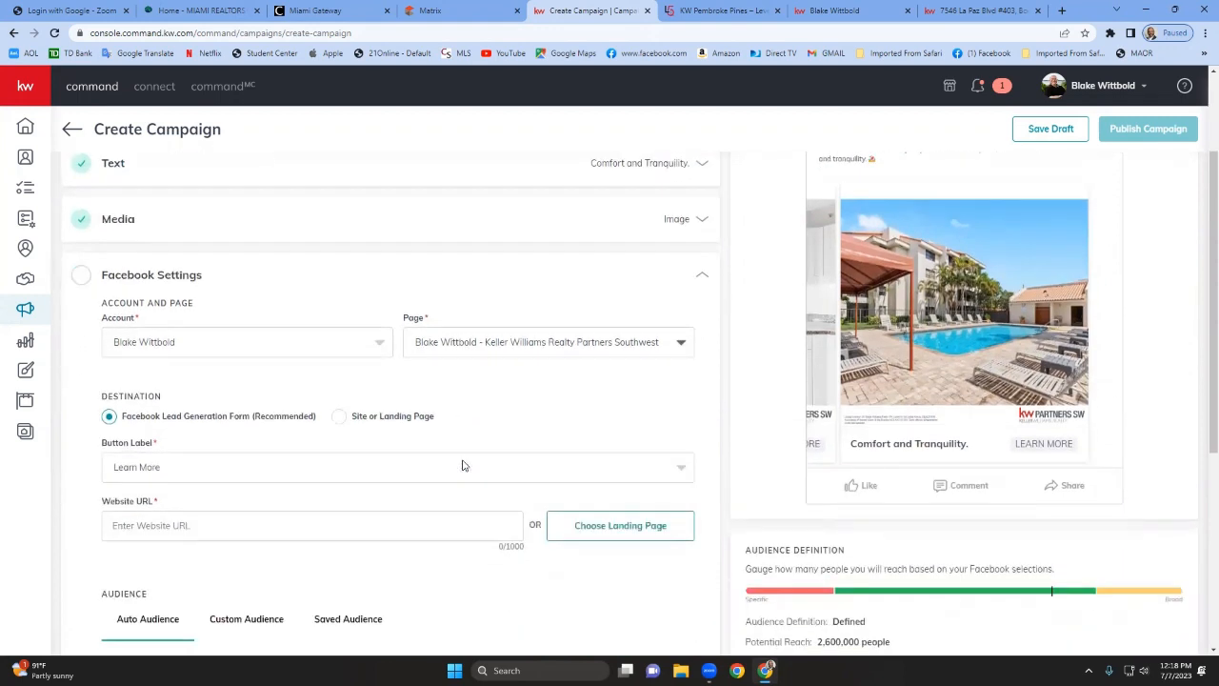
{"action": "scroll", "coordinate": [463, 465], "scroll_direction": "down", "scroll_amount": 1}
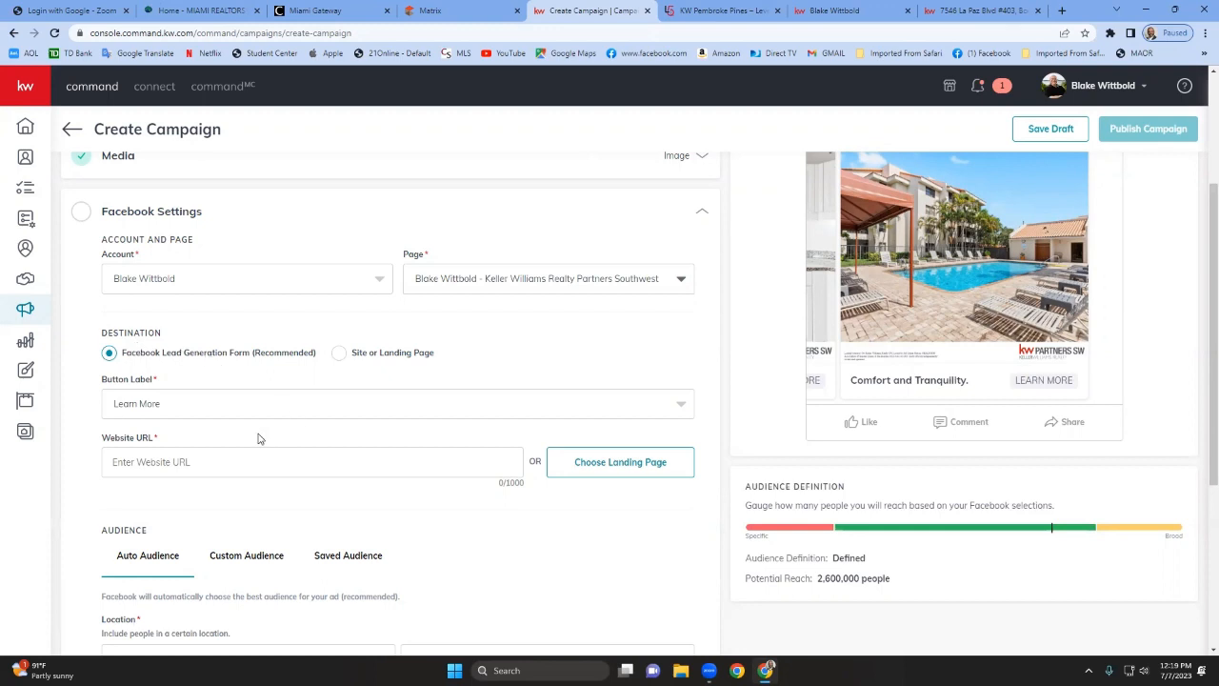
{"action": "left_click", "coordinate": [196, 406]}
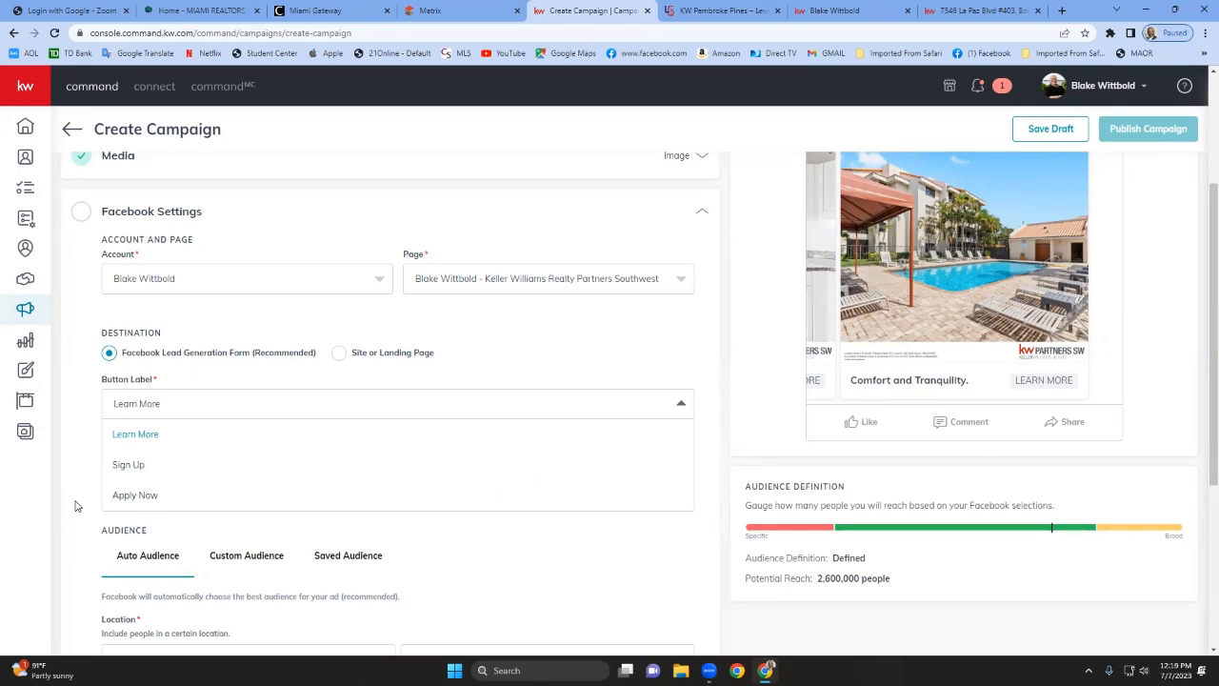
{"action": "left_click", "coordinate": [136, 434]}
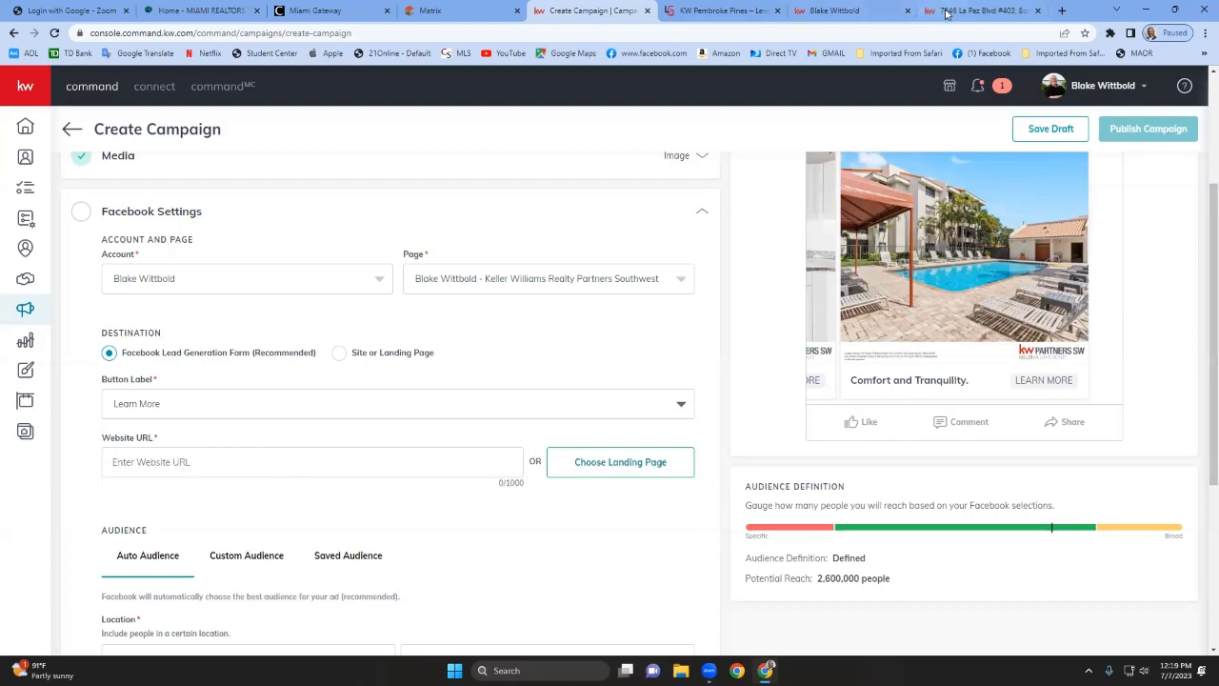
Copy the listing page's URL from the property website tab and paste it as the website URL.
{"action": "left_click", "coordinate": [976, 10]}
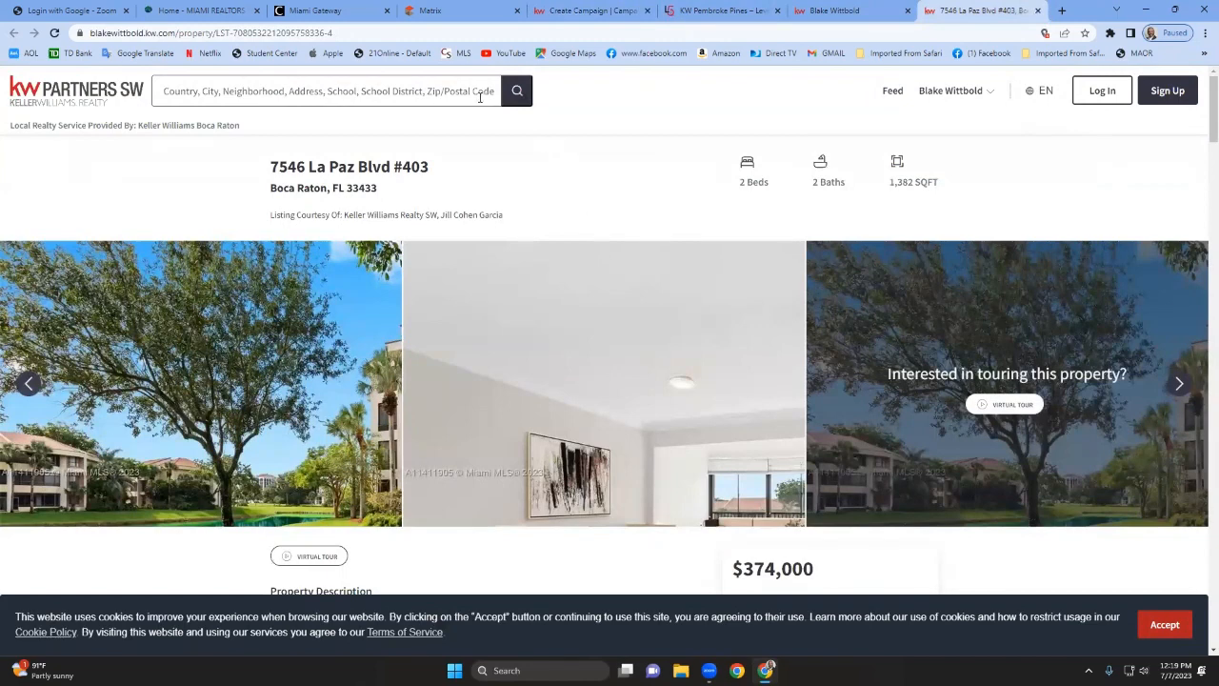
{"action": "left_click", "coordinate": [328, 34]}
{"action": "key", "text": "ctrl+c"}
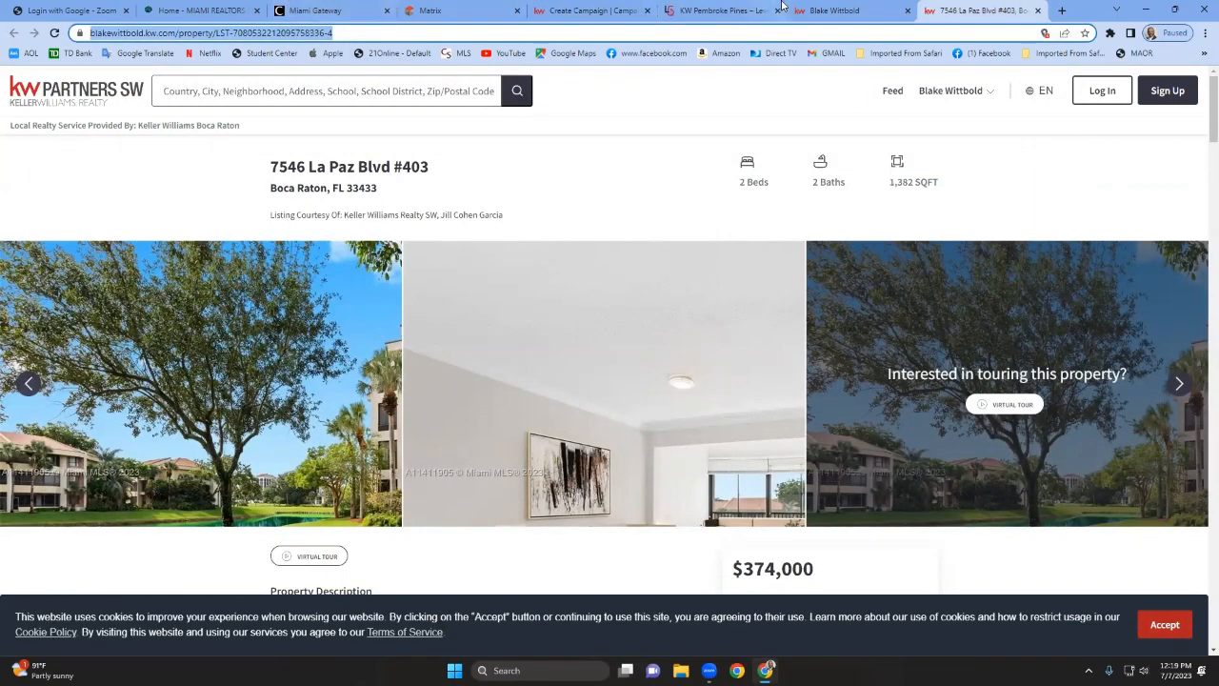
{"action": "left_click", "coordinate": [590, 13]}
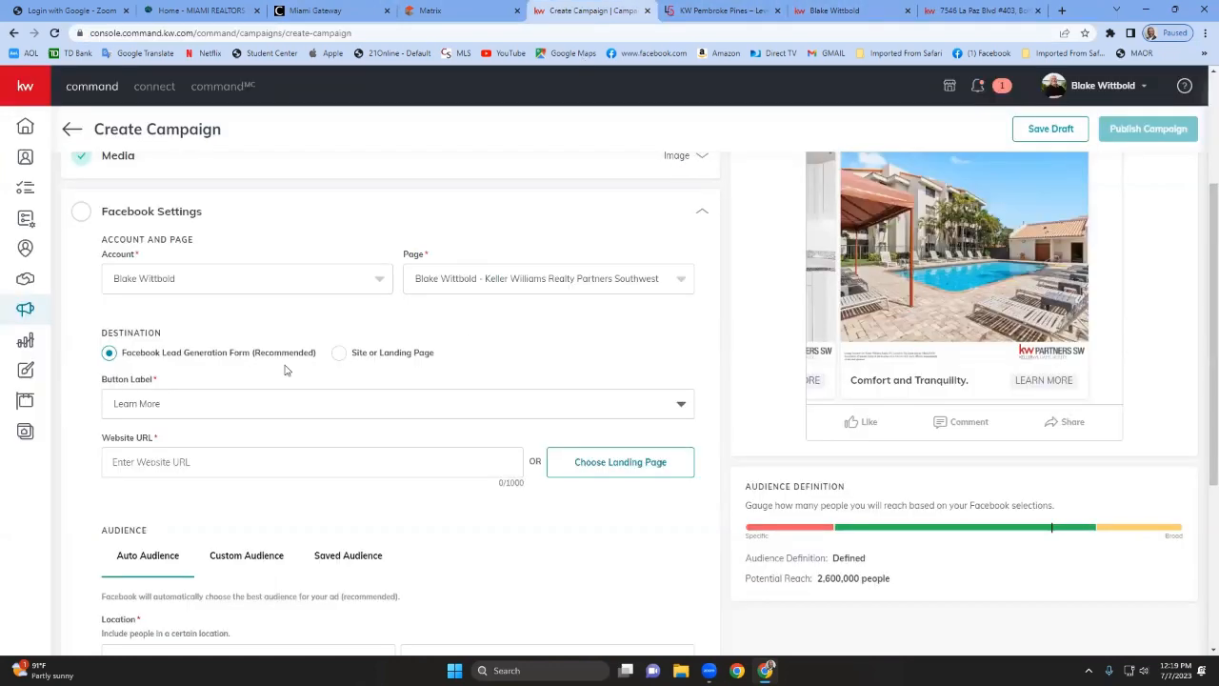
{"action": "left_click", "coordinate": [244, 464]}
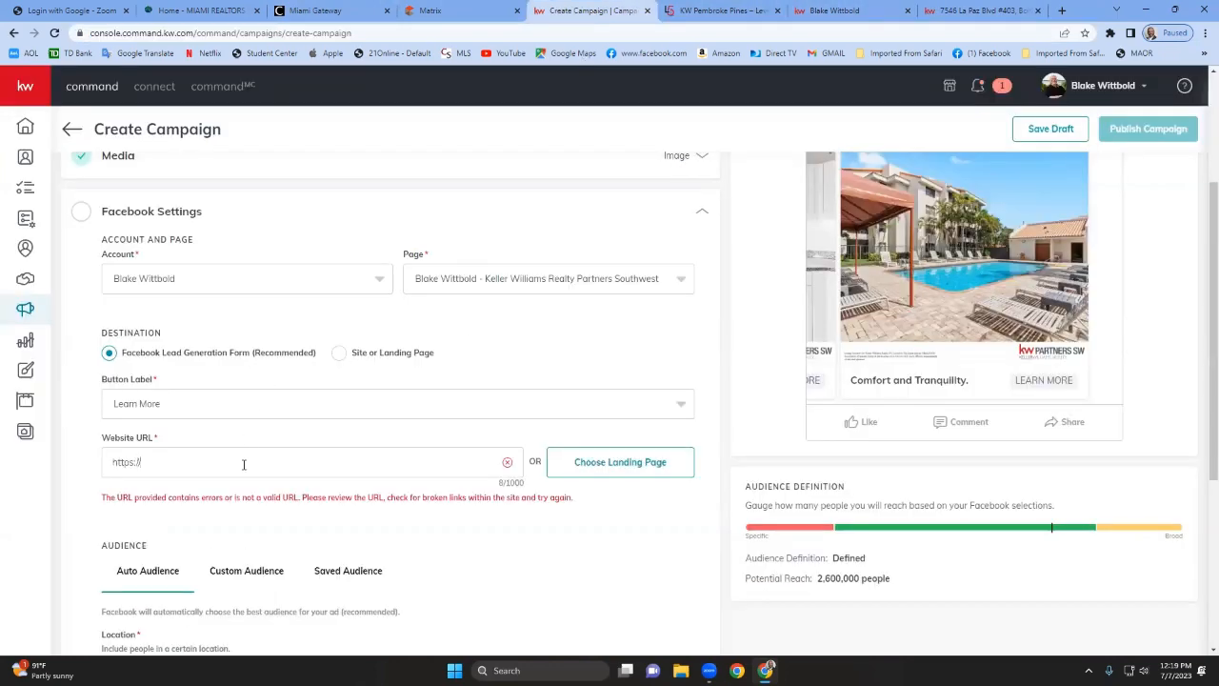
{"action": "key", "text": "BackSpace"}
{"action": "key", "text": "BackSpace"}
{"action": "key", "text": "BackSpace"}
{"action": "key", "text": "BackSpace"}
{"action": "key", "text": "BackSpace"}
{"action": "key", "text": "BackSpace"}
{"action": "key", "text": "BackSpace"}
{"action": "key", "text": "BackSpace"}
{"action": "key", "text": "ctrl+v"}
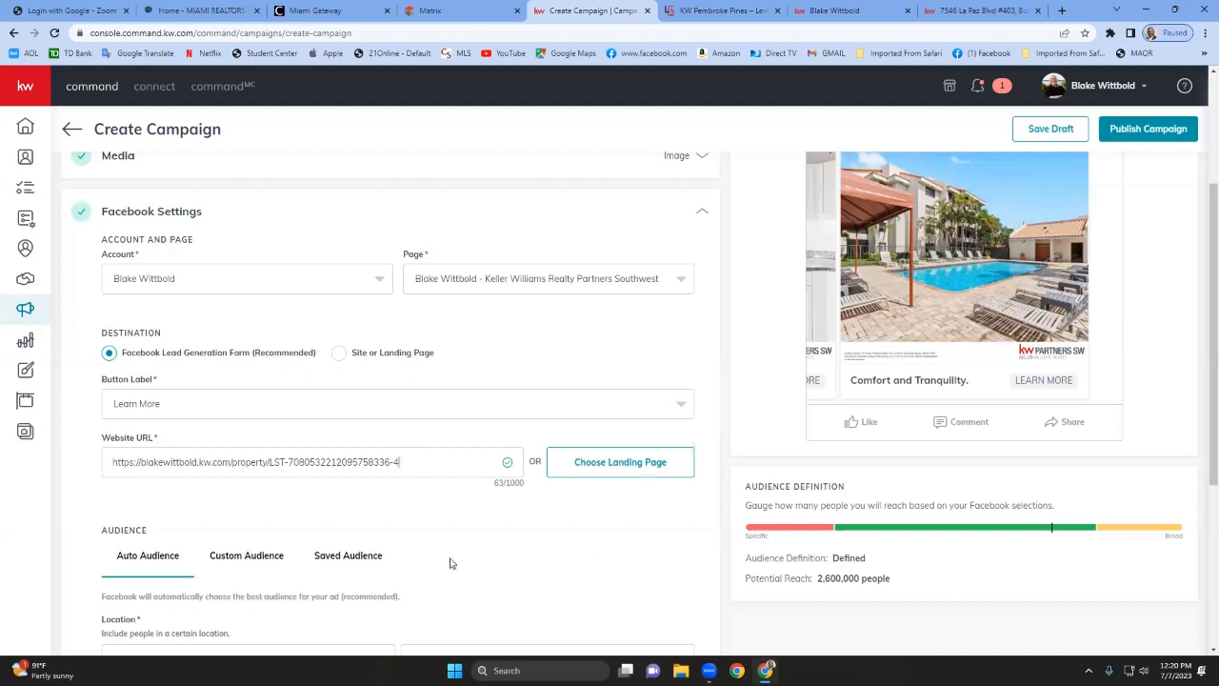
Switch the audience targeting to Custom Audience.
{"action": "scroll", "coordinate": [450, 563], "scroll_direction": "down", "scroll_amount": 1}
{"action": "scroll", "coordinate": [457, 563], "scroll_direction": "down", "scroll_amount": 1}
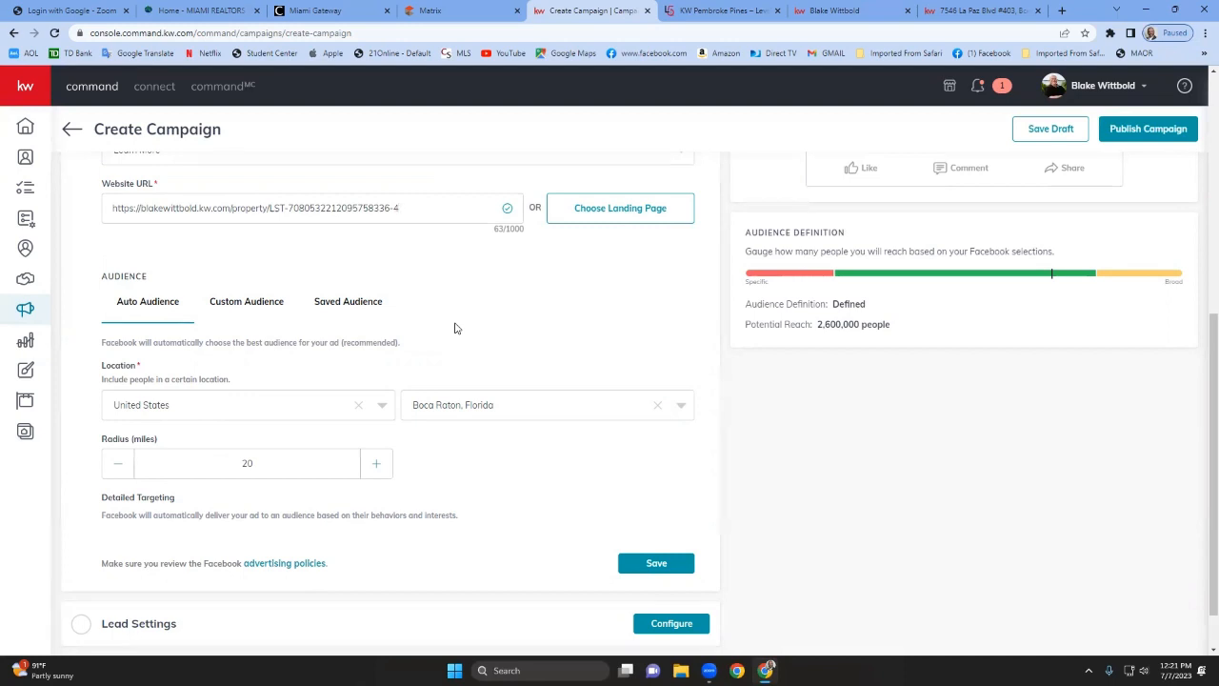
{"action": "left_click", "coordinate": [250, 303]}
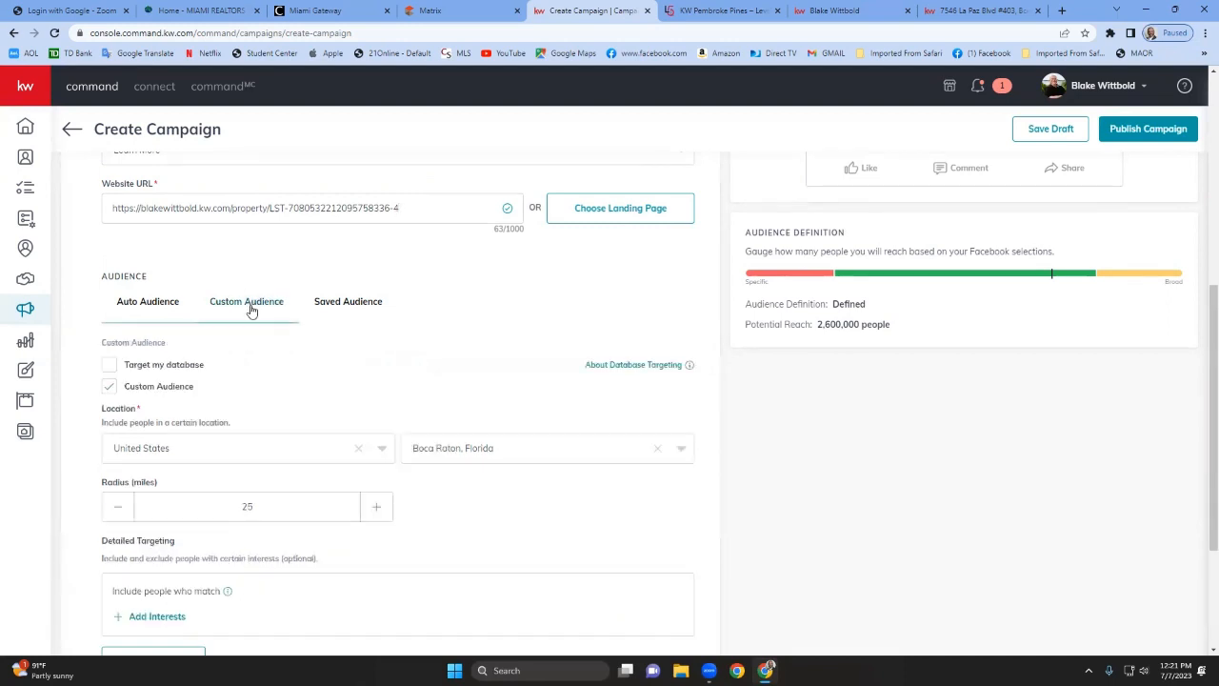
Search interests for real estate and add Creative real estate investing and Real estate appraisal to the detailed targeting.
{"action": "scroll", "coordinate": [464, 447], "scroll_direction": "down", "scroll_amount": 2}
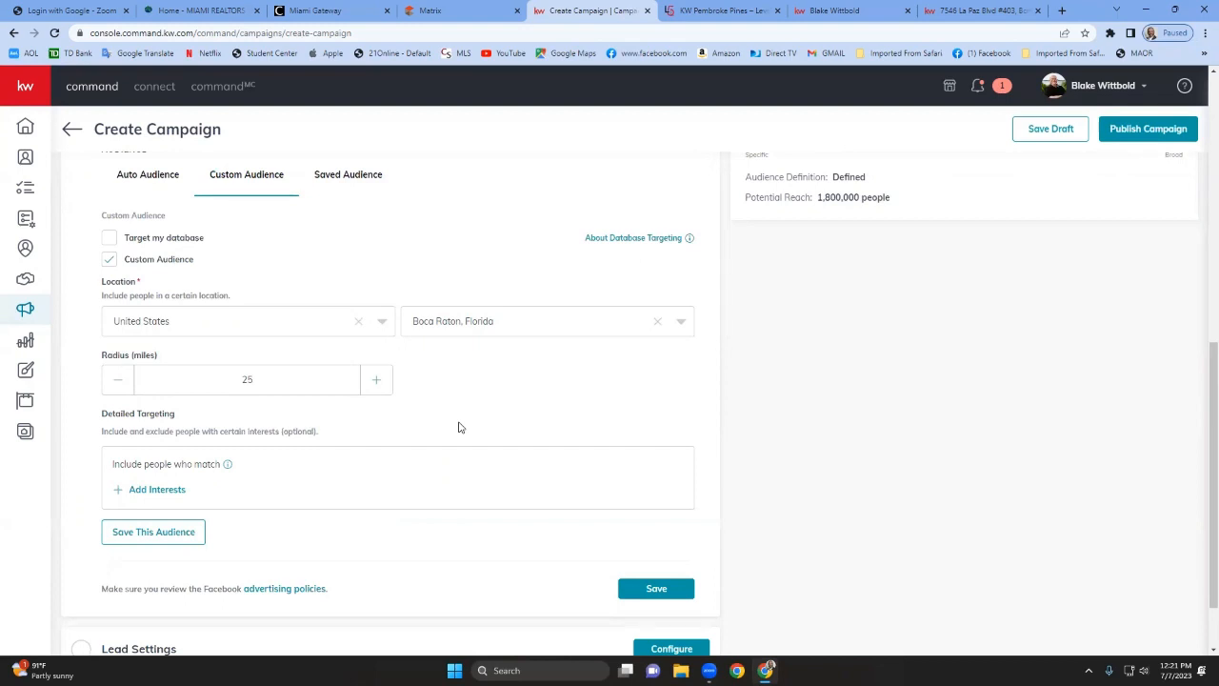
{"action": "left_click", "coordinate": [154, 492]}
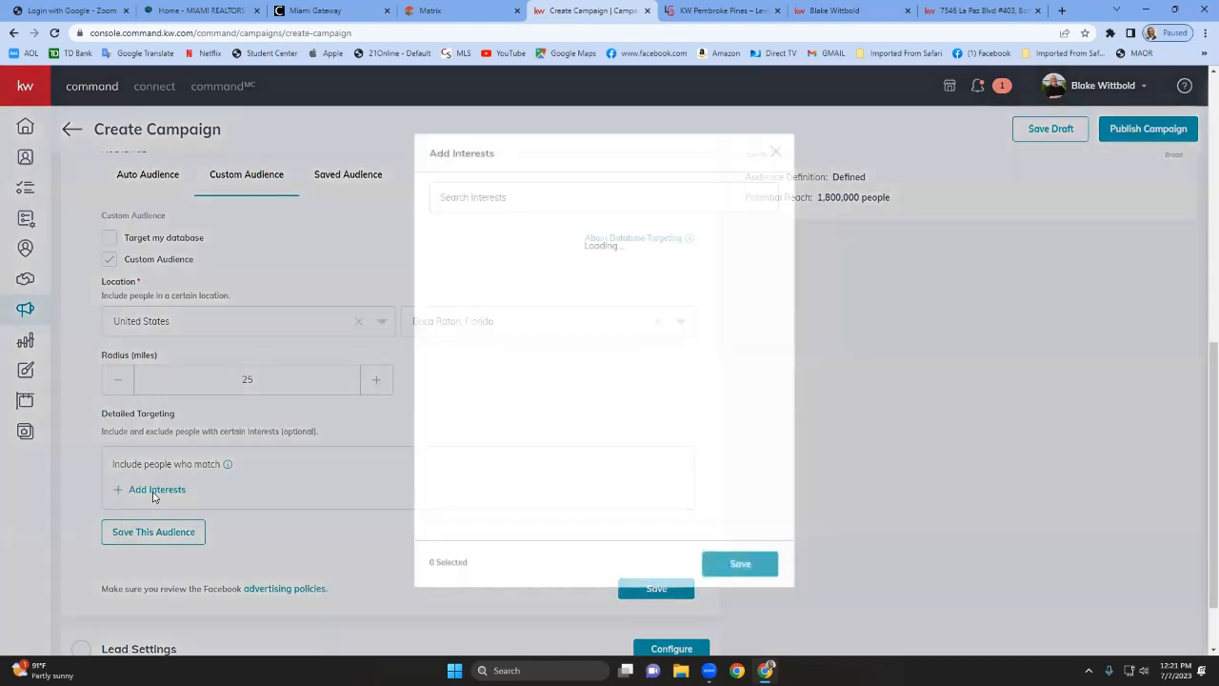
{"action": "left_click", "coordinate": [513, 198]}
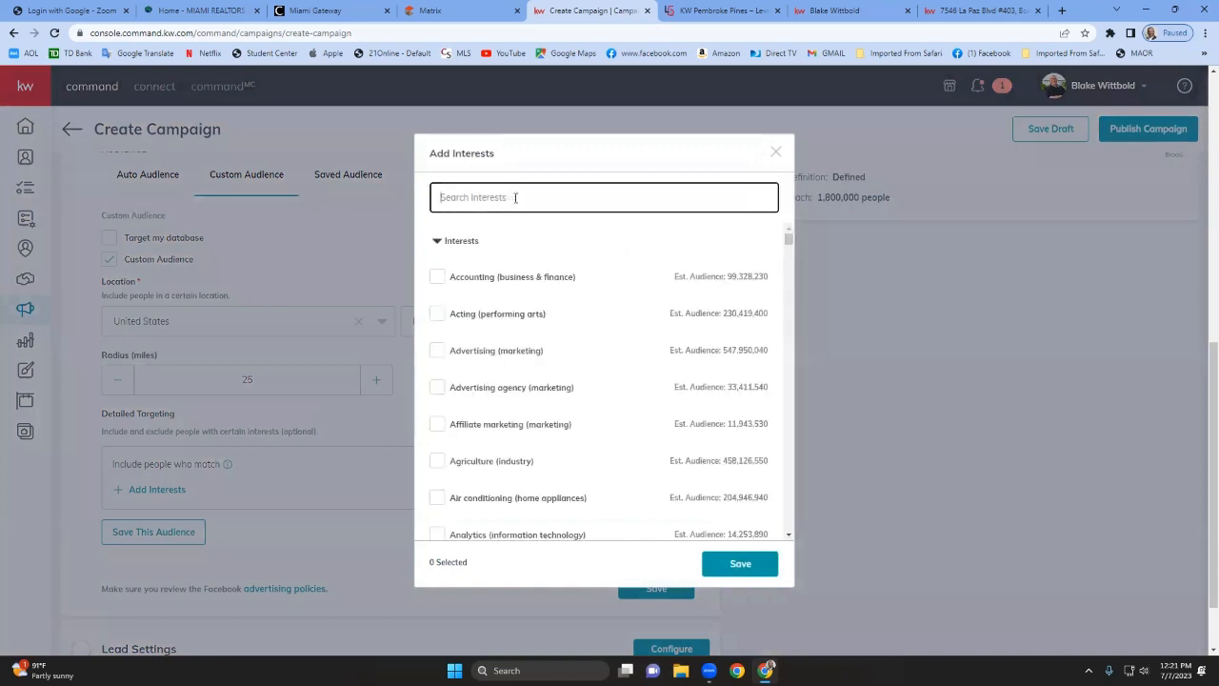
{"action": "type", "text": "real e"}
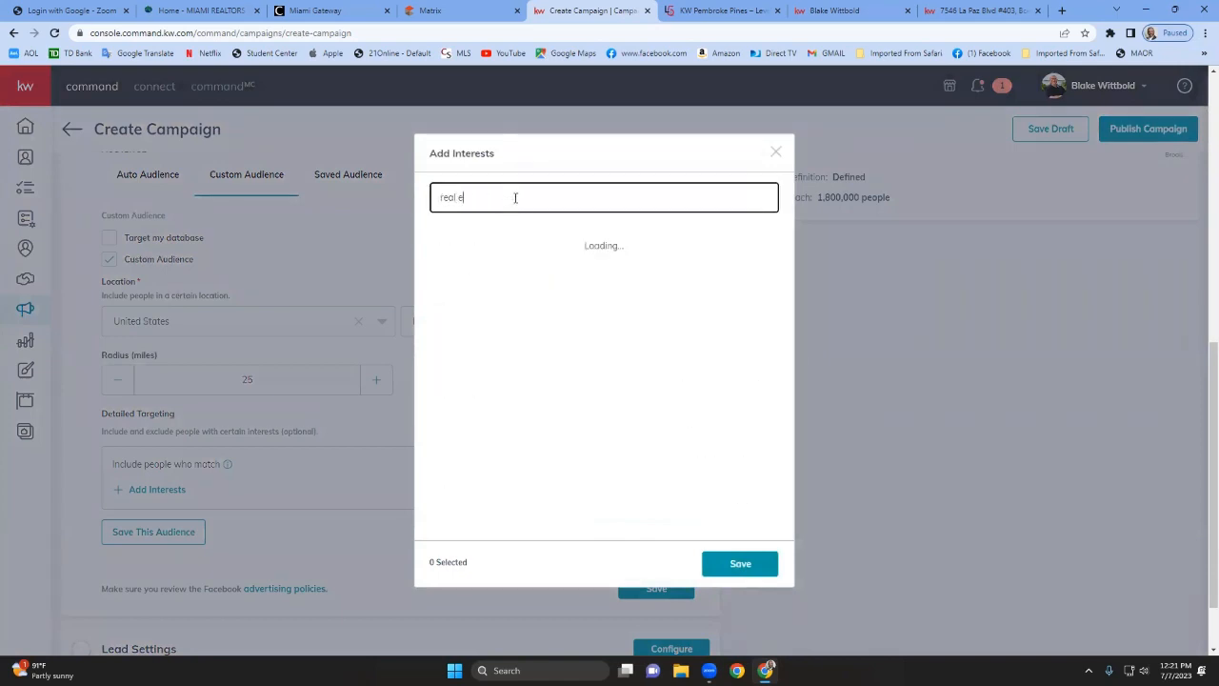
{"action": "type", "text": "state"}
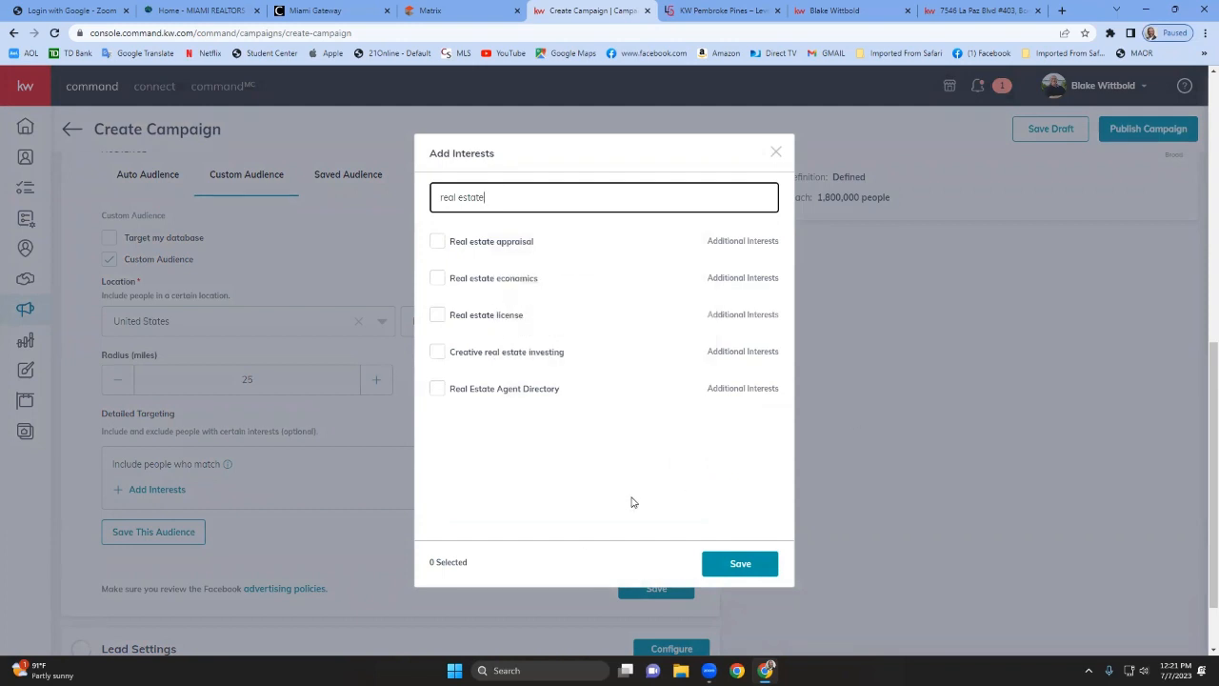
{"action": "left_click", "coordinate": [437, 352]}
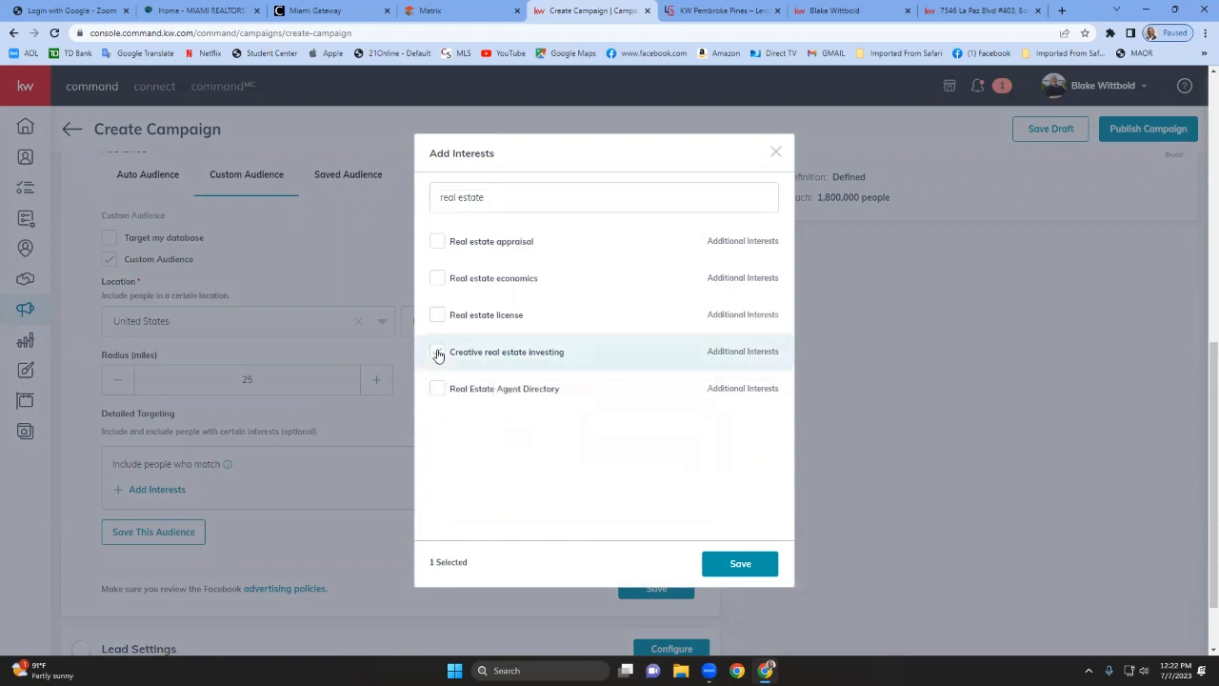
{"action": "left_click", "coordinate": [437, 253]}
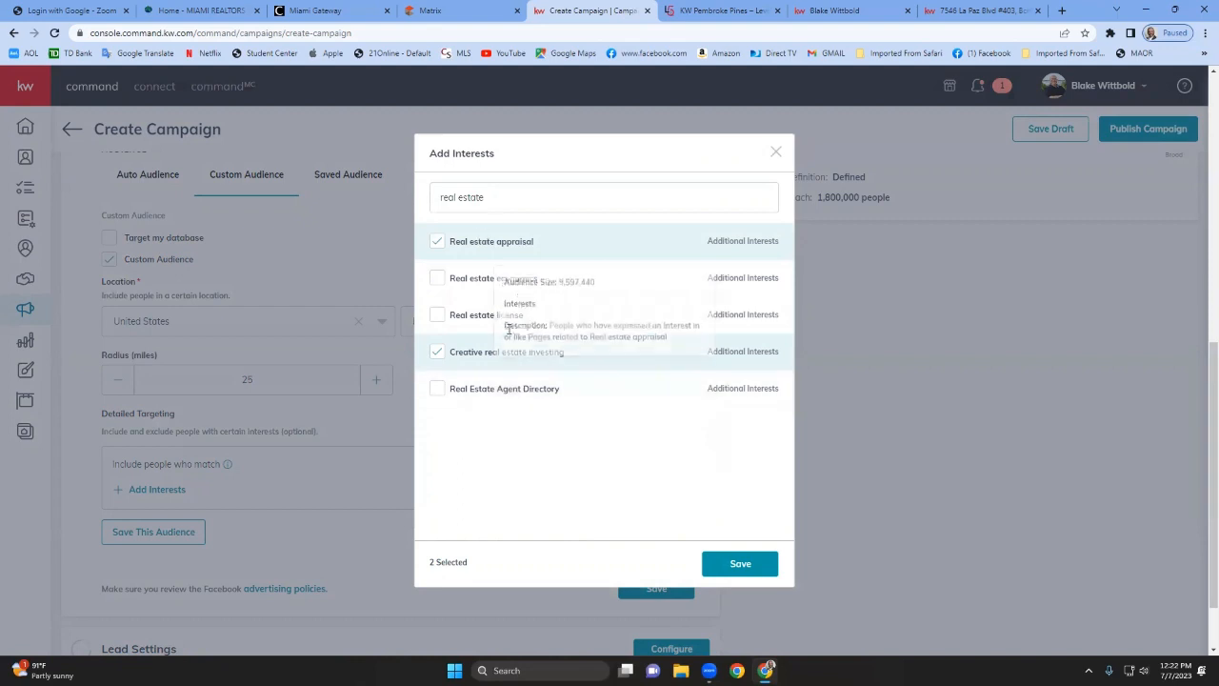
{"action": "left_click", "coordinate": [751, 568]}
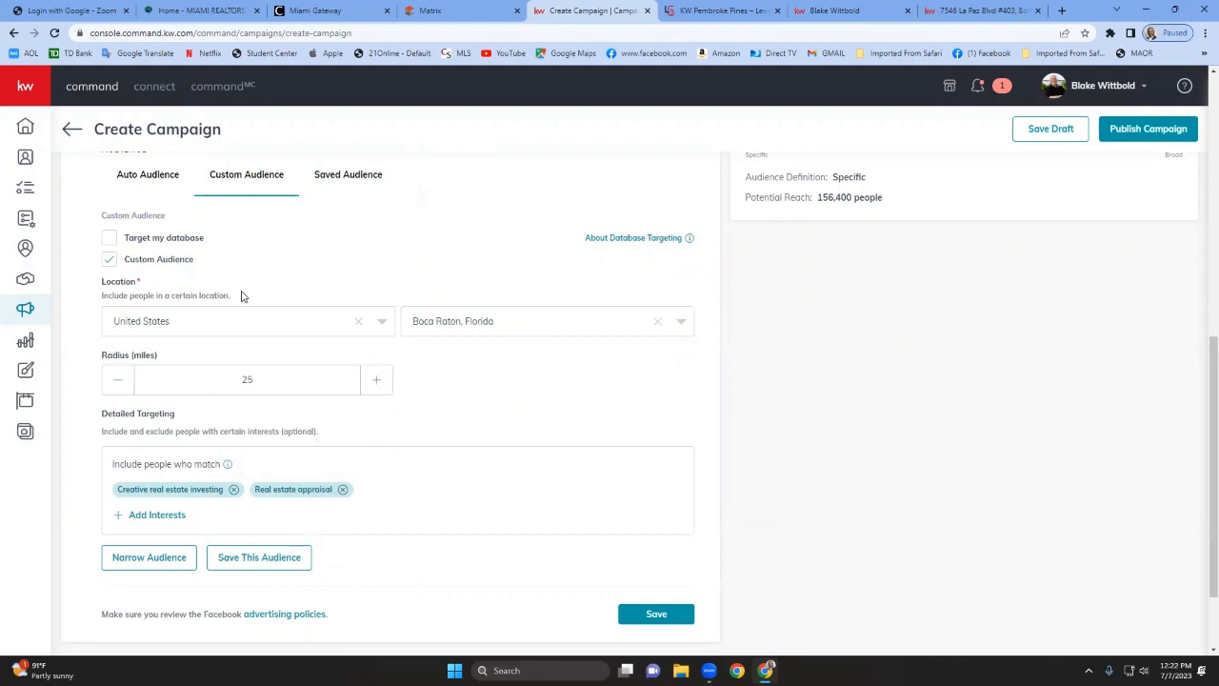
Switch to Saved Audience, select Class audience, and expand its full list of targeted interests.
{"action": "left_click", "coordinate": [357, 175]}
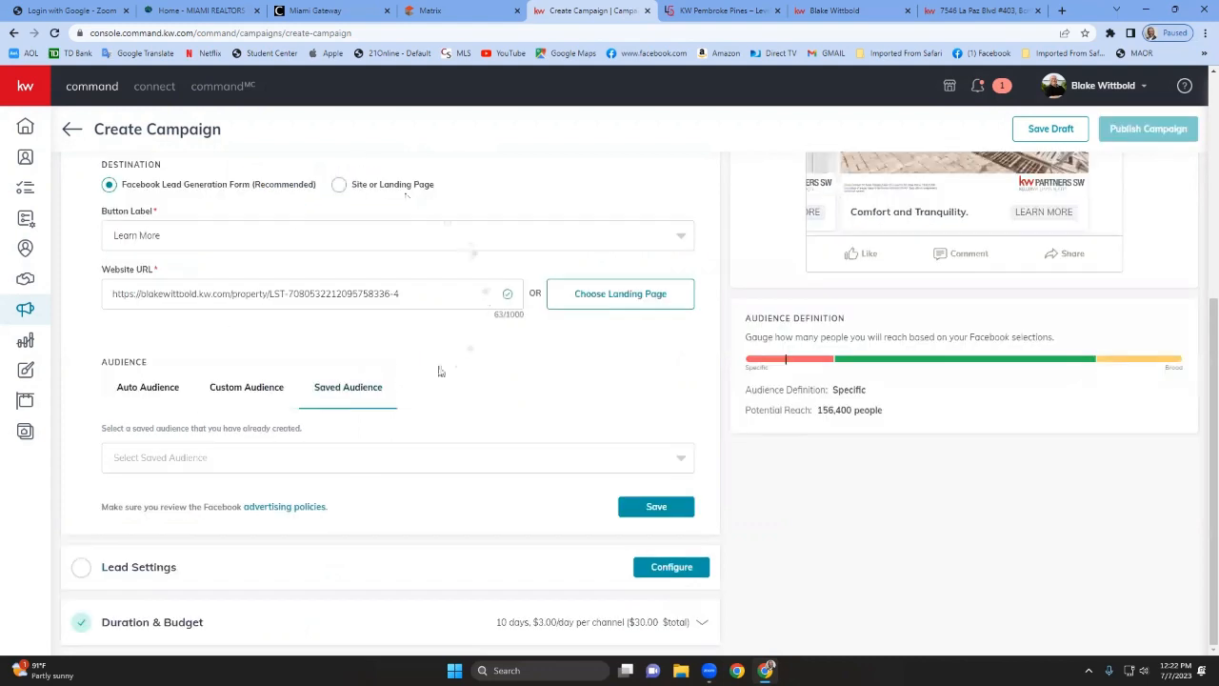
{"action": "left_click", "coordinate": [366, 459]}
{"action": "left_click", "coordinate": [162, 517]}
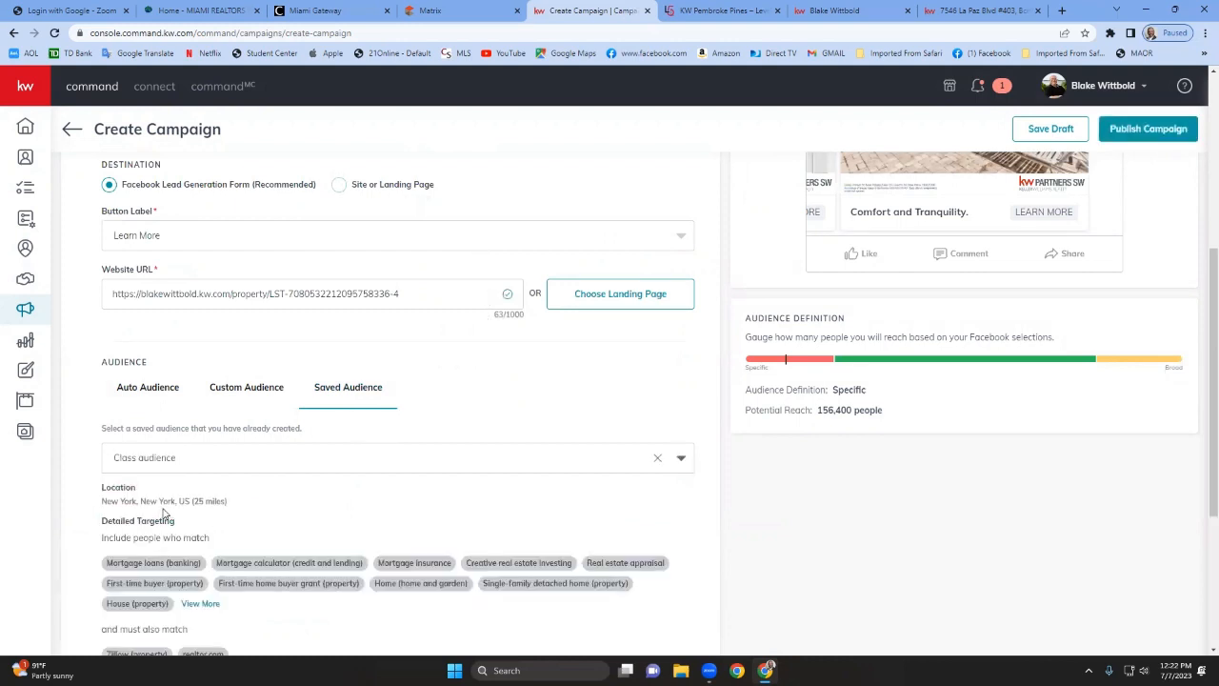
{"action": "scroll", "coordinate": [364, 505], "scroll_direction": "down", "scroll_amount": 2}
{"action": "scroll", "coordinate": [362, 502], "scroll_direction": "down", "scroll_amount": 2}
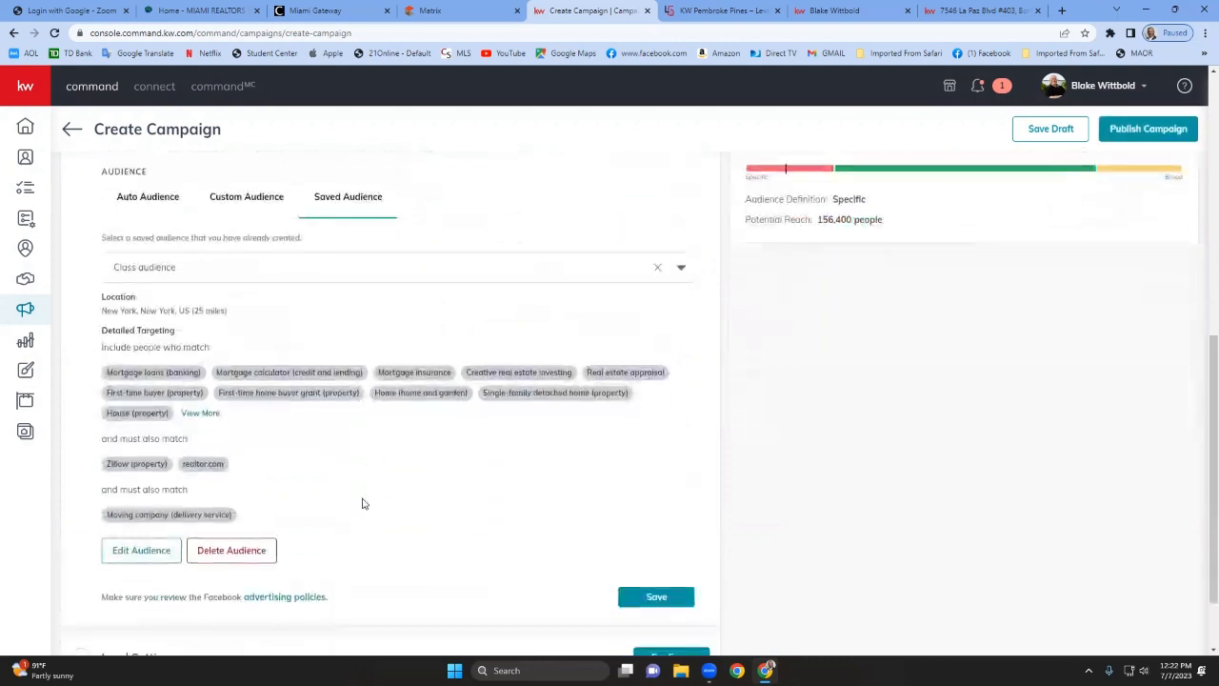
{"action": "left_click", "coordinate": [198, 412]}
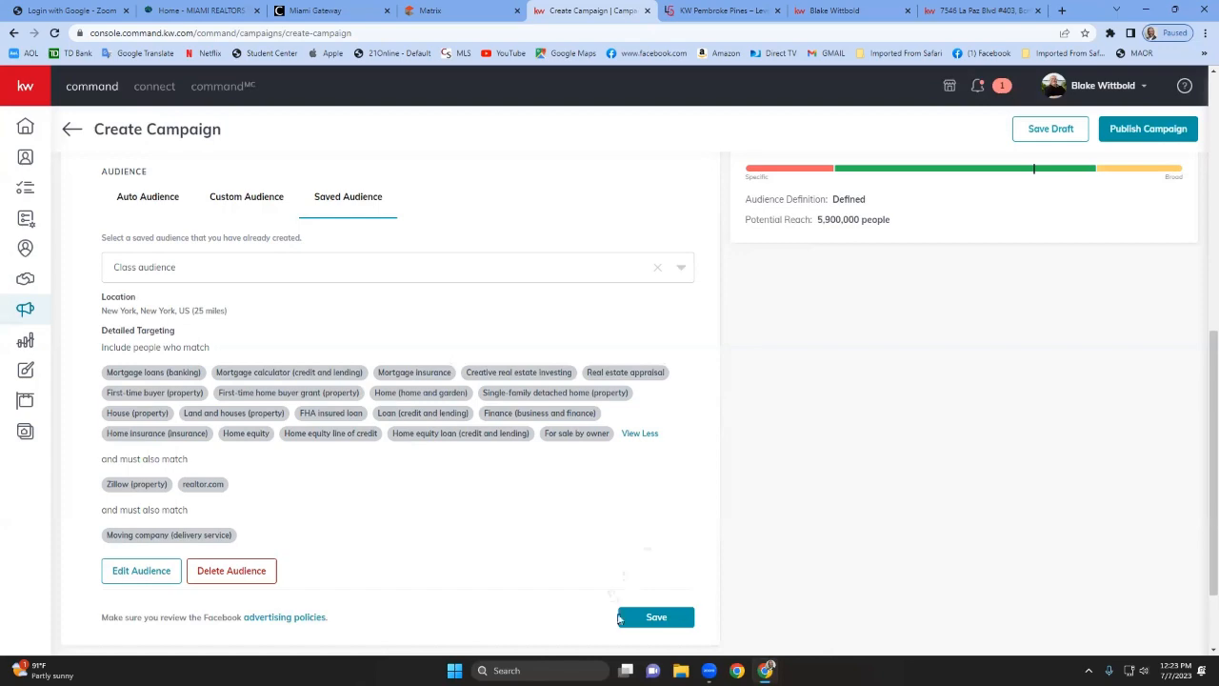
Save the Facebook settings and reopen the section to review the saved audience.
{"action": "left_click", "coordinate": [629, 617]}
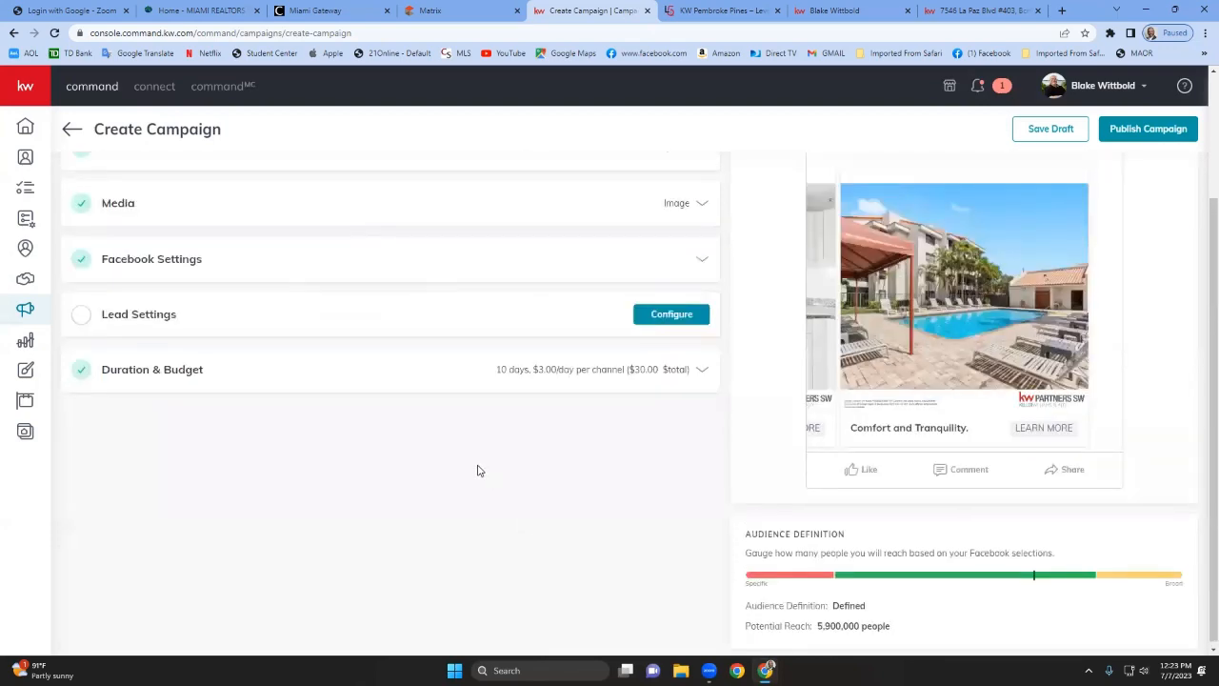
{"action": "scroll", "coordinate": [176, 455], "scroll_direction": "up", "scroll_amount": 2}
{"action": "left_click", "coordinate": [163, 383]}
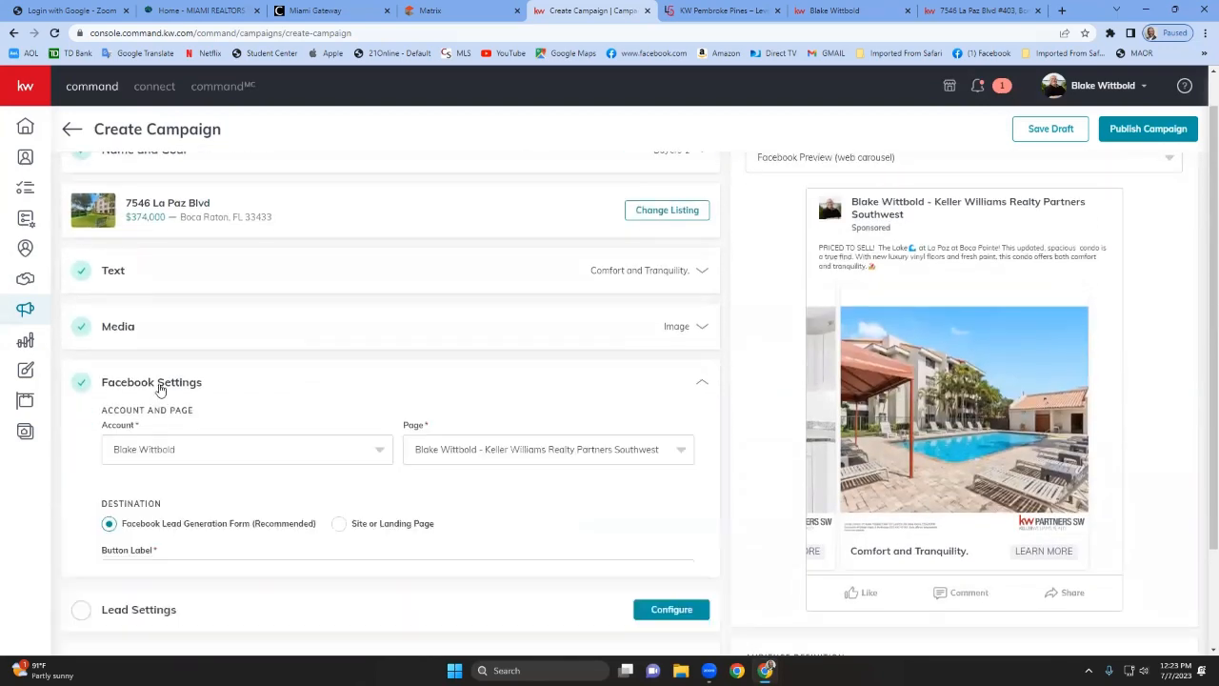
{"action": "scroll", "coordinate": [294, 379], "scroll_direction": "down", "scroll_amount": 2}
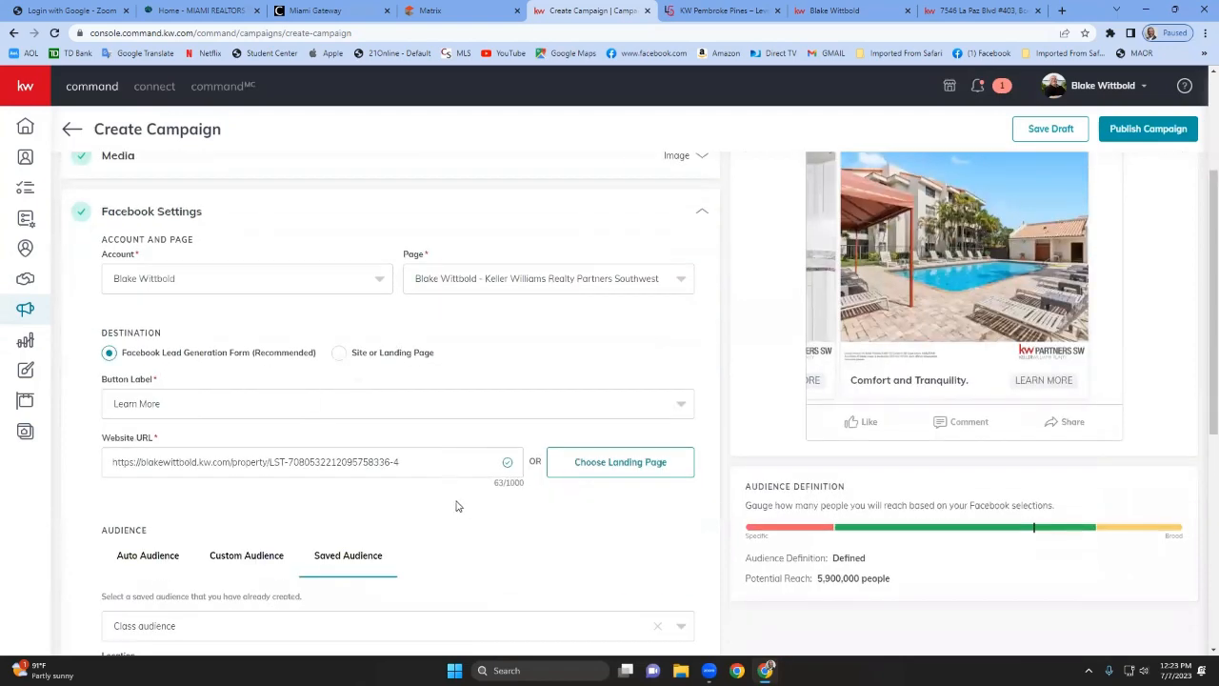
{"action": "scroll", "coordinate": [460, 511], "scroll_direction": "down", "scroll_amount": 1}
{"action": "scroll", "coordinate": [460, 511], "scroll_direction": "down", "scroll_amount": 4}
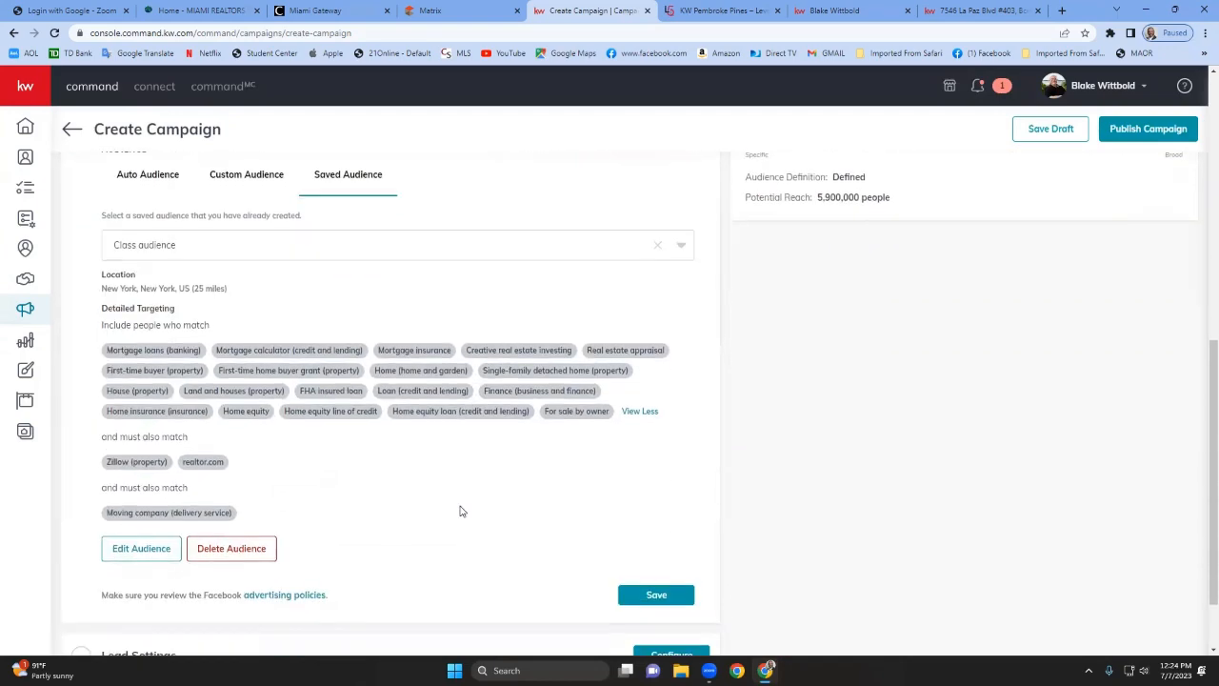
Open the saved audience editor, close it without changes, and save the Facebook settings again.
{"action": "left_click", "coordinate": [147, 547]}
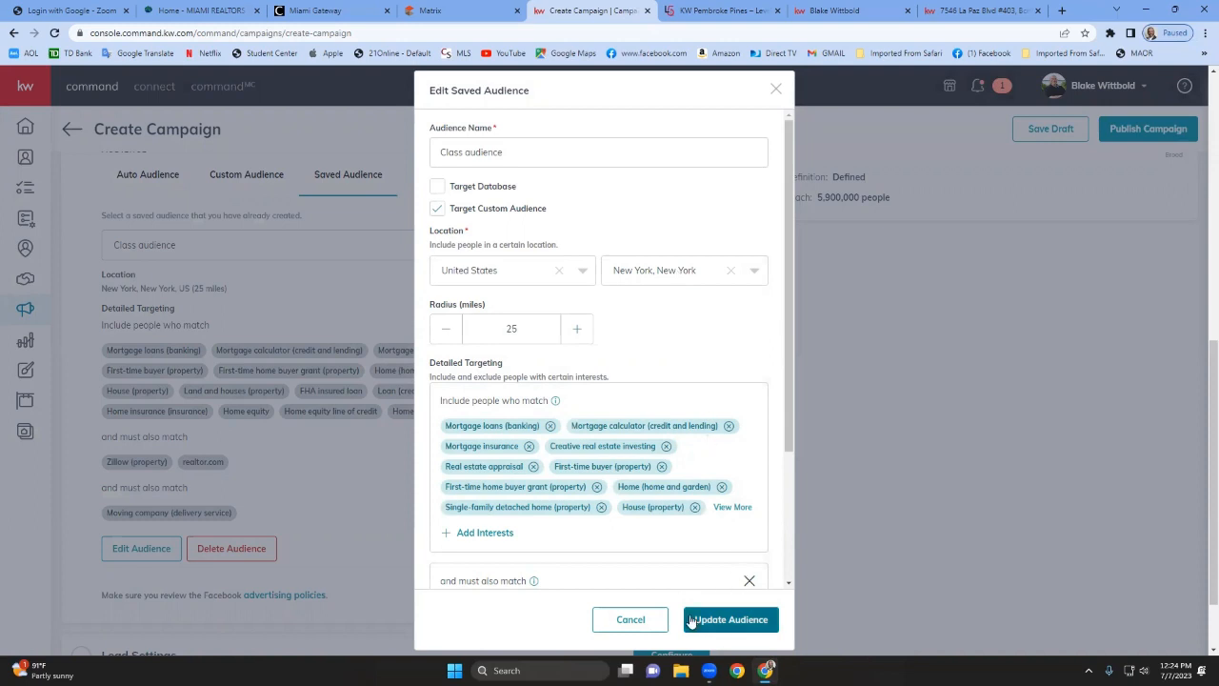
{"action": "left_click", "coordinate": [776, 91]}
{"action": "scroll", "coordinate": [580, 442], "scroll_direction": "down", "scroll_amount": 1}
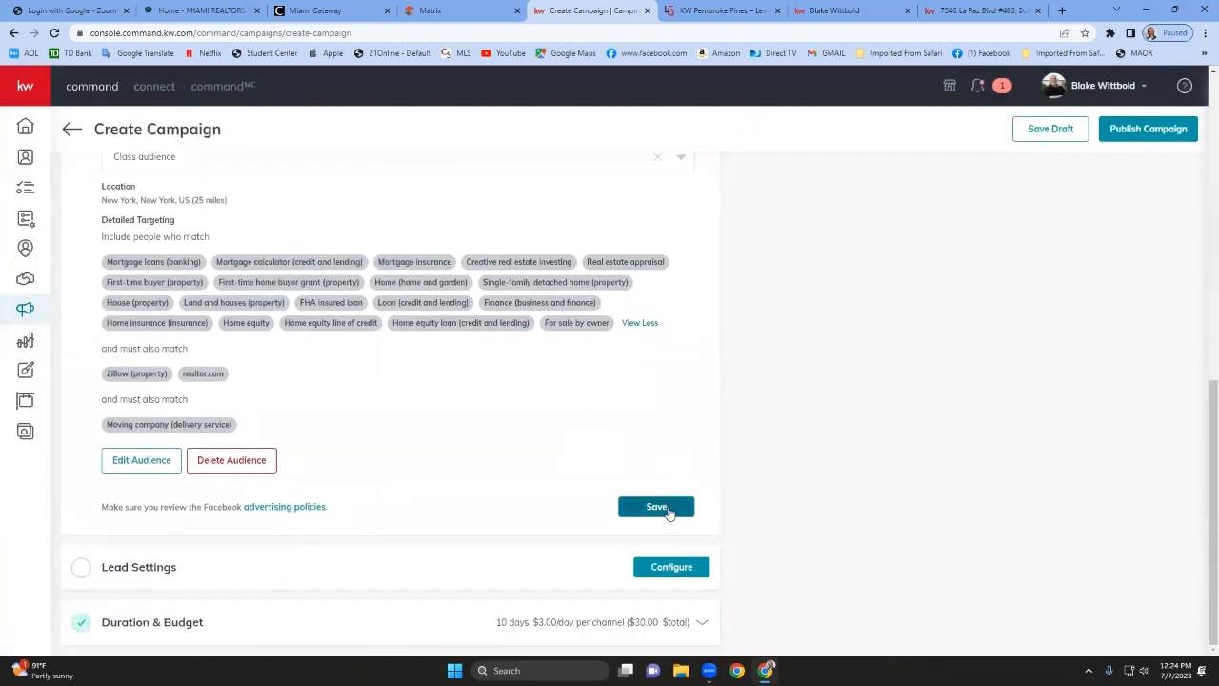
{"action": "left_click", "coordinate": [656, 507]}
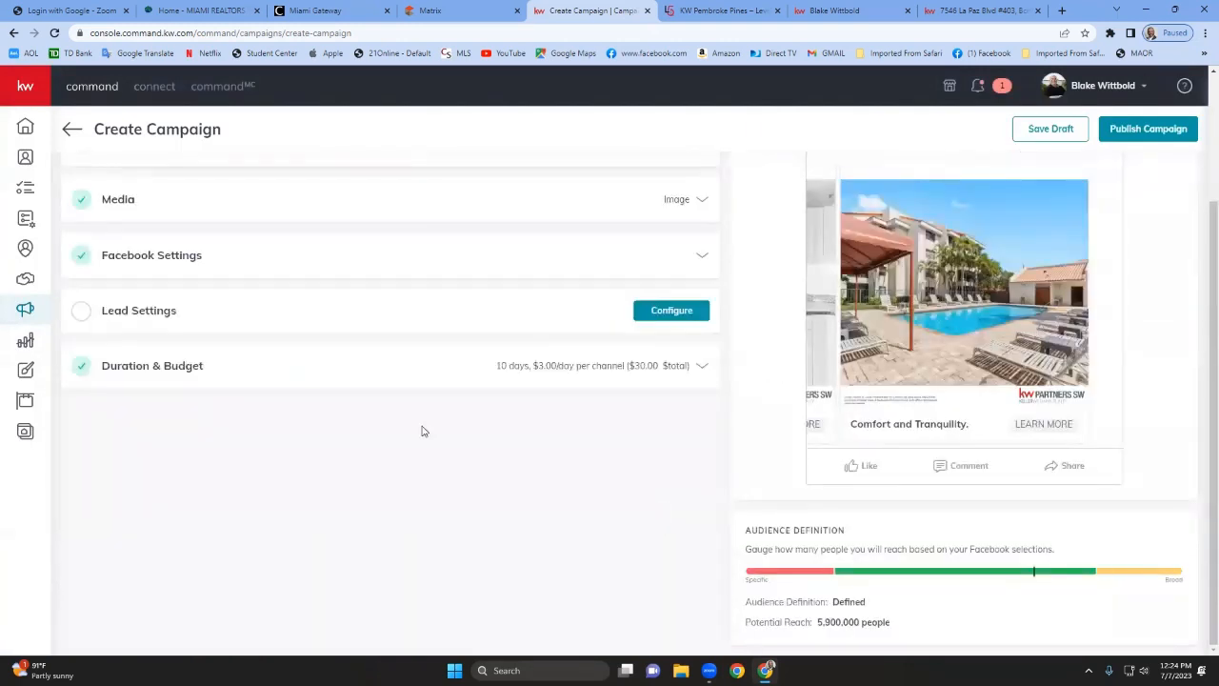
Open Lead Settings, browse the auto-tag contact tags without choosing any, and save the section.
{"action": "left_click", "coordinate": [157, 315]}
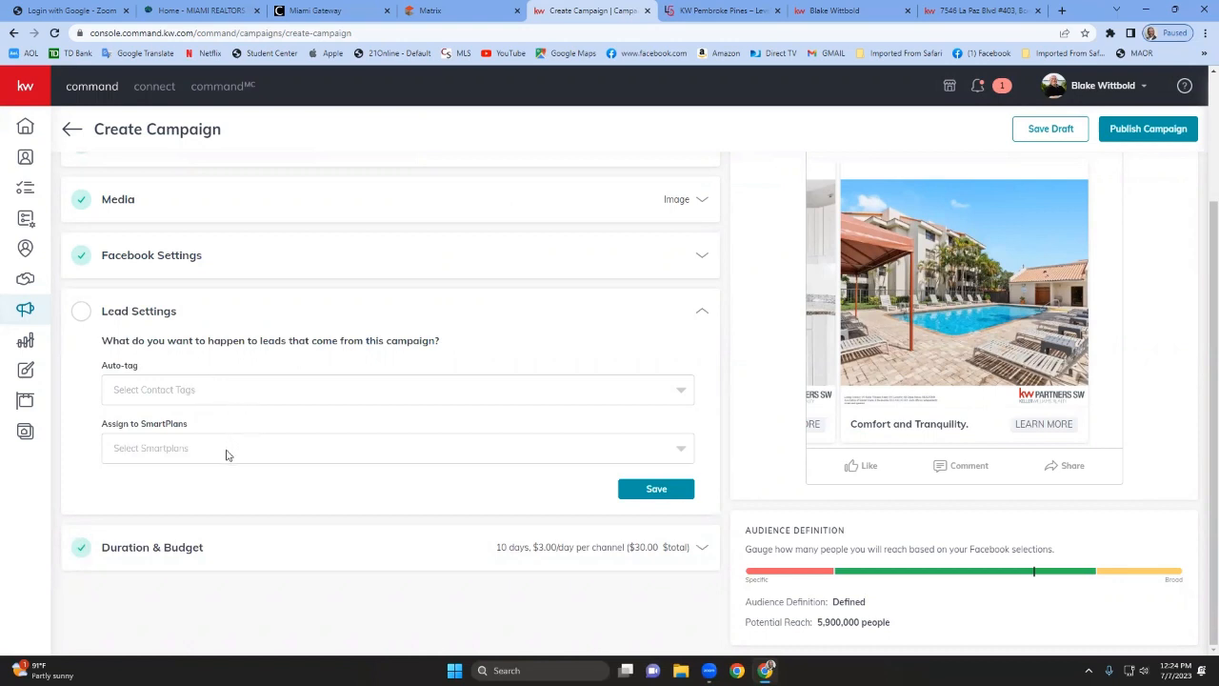
{"action": "left_click", "coordinate": [228, 392]}
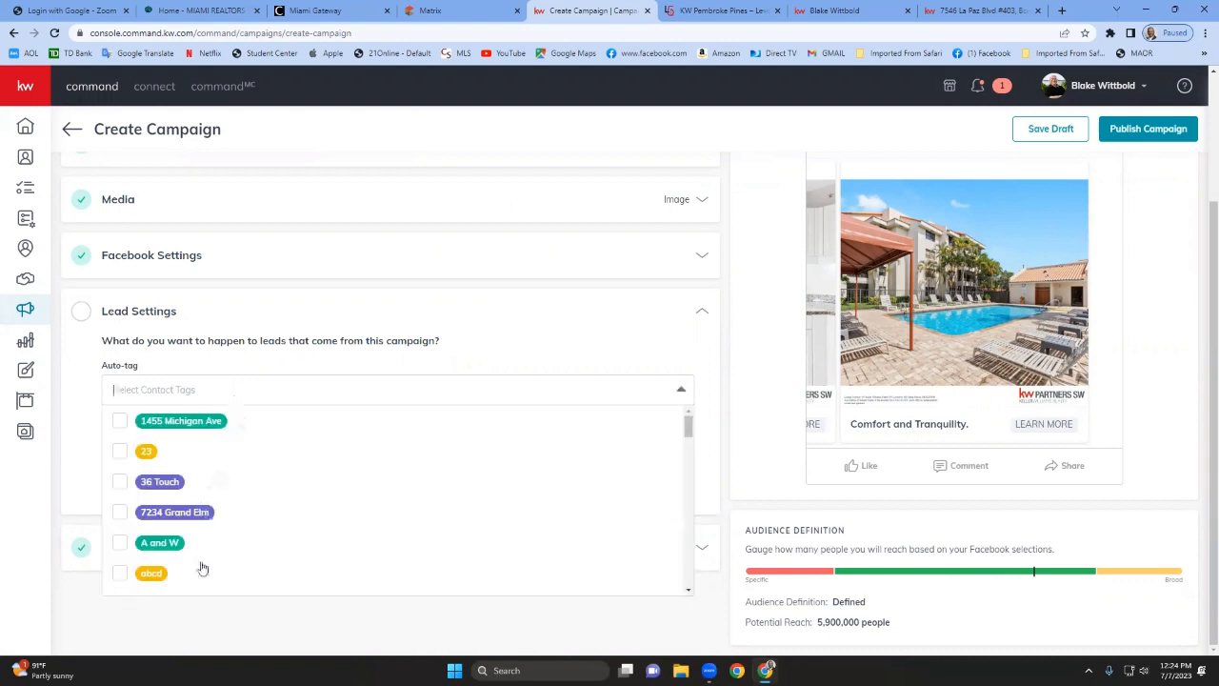
{"action": "left_click", "coordinate": [256, 355]}
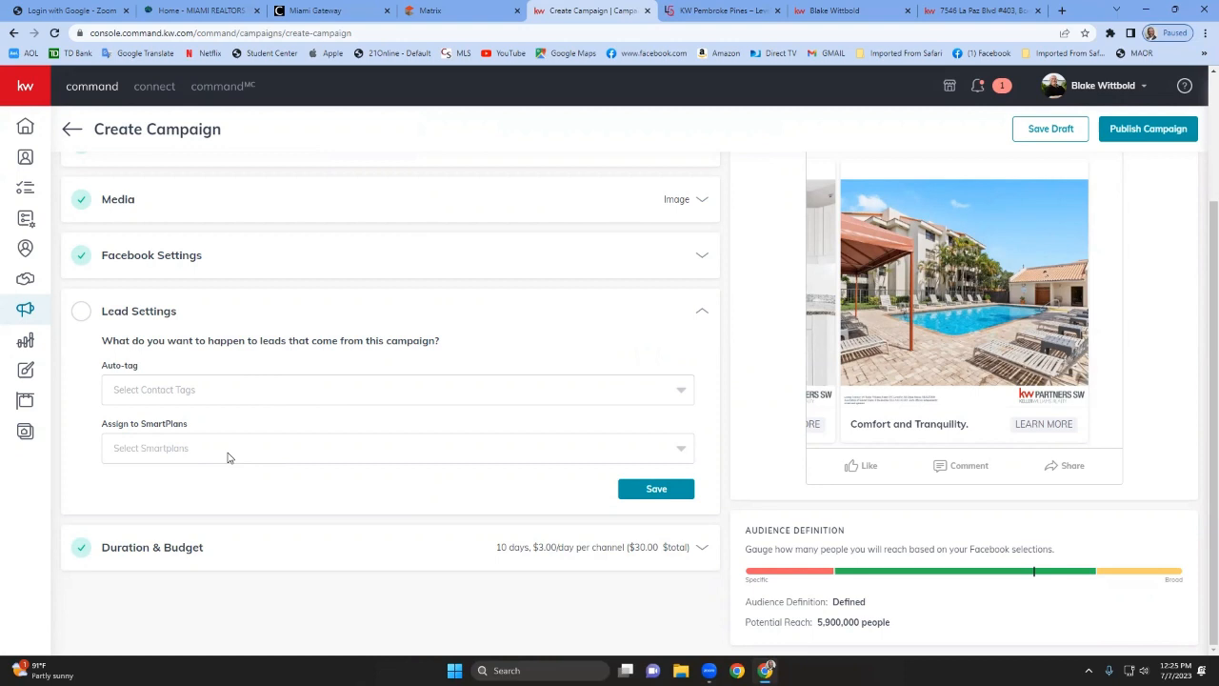
{"action": "left_click", "coordinate": [656, 490]}
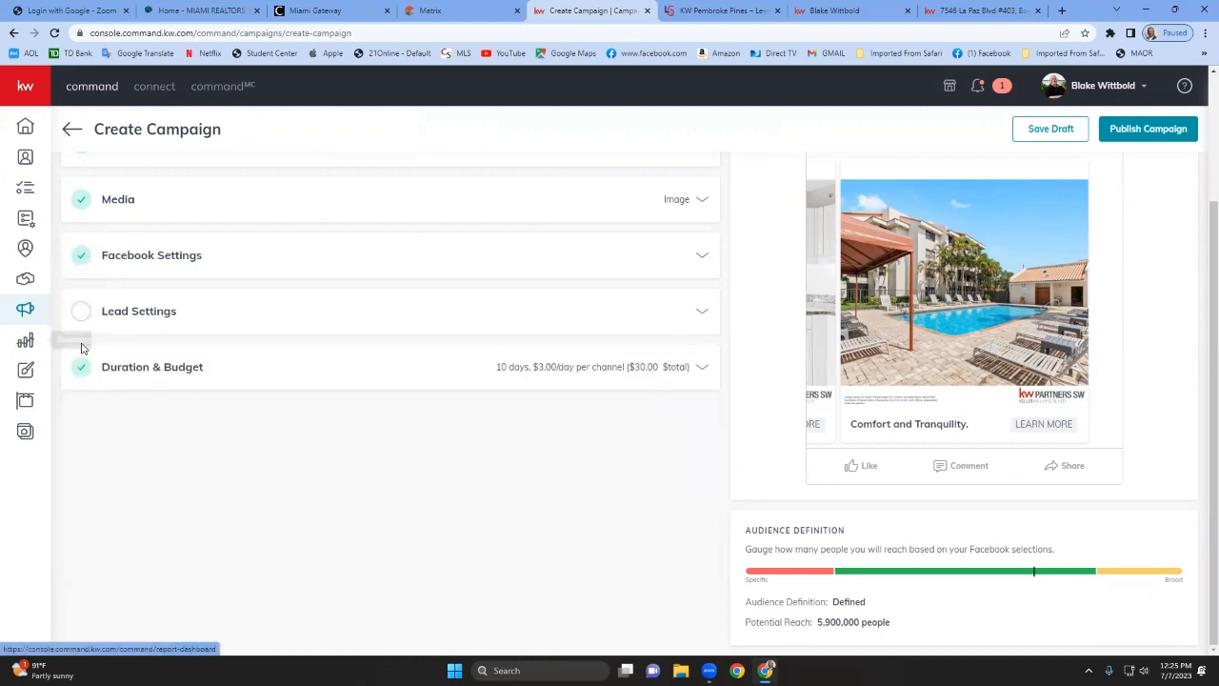
Open the Duration & Budget section and save its settings unchanged.
{"action": "left_click", "coordinate": [154, 372]}
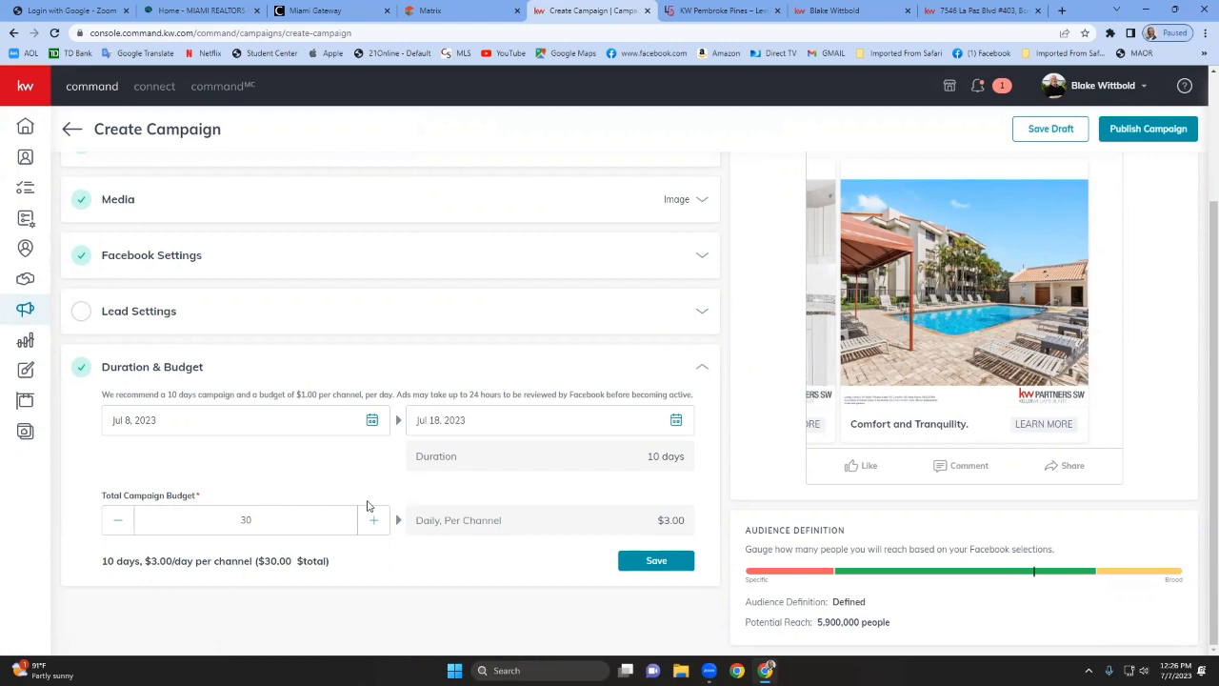
{"action": "left_click", "coordinate": [655, 568]}
Leave the campaign builder, confirming the exit without saving the campaign.
{"action": "left_click", "coordinate": [70, 130]}
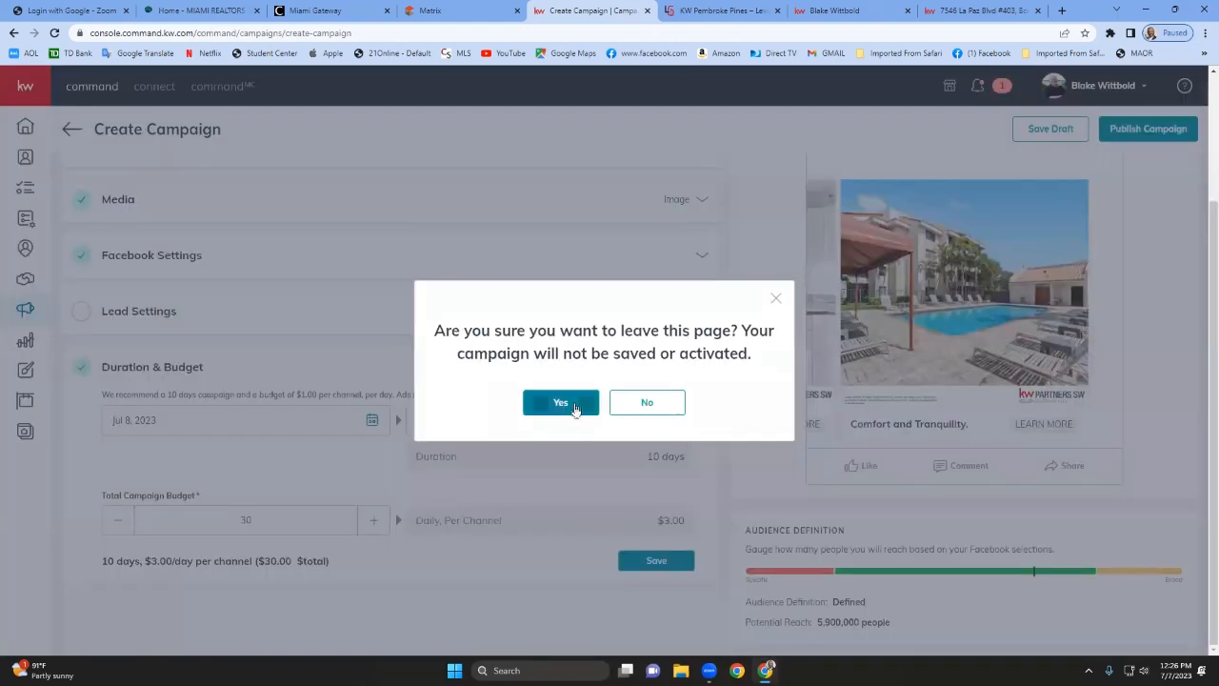
{"action": "left_click", "coordinate": [560, 402]}
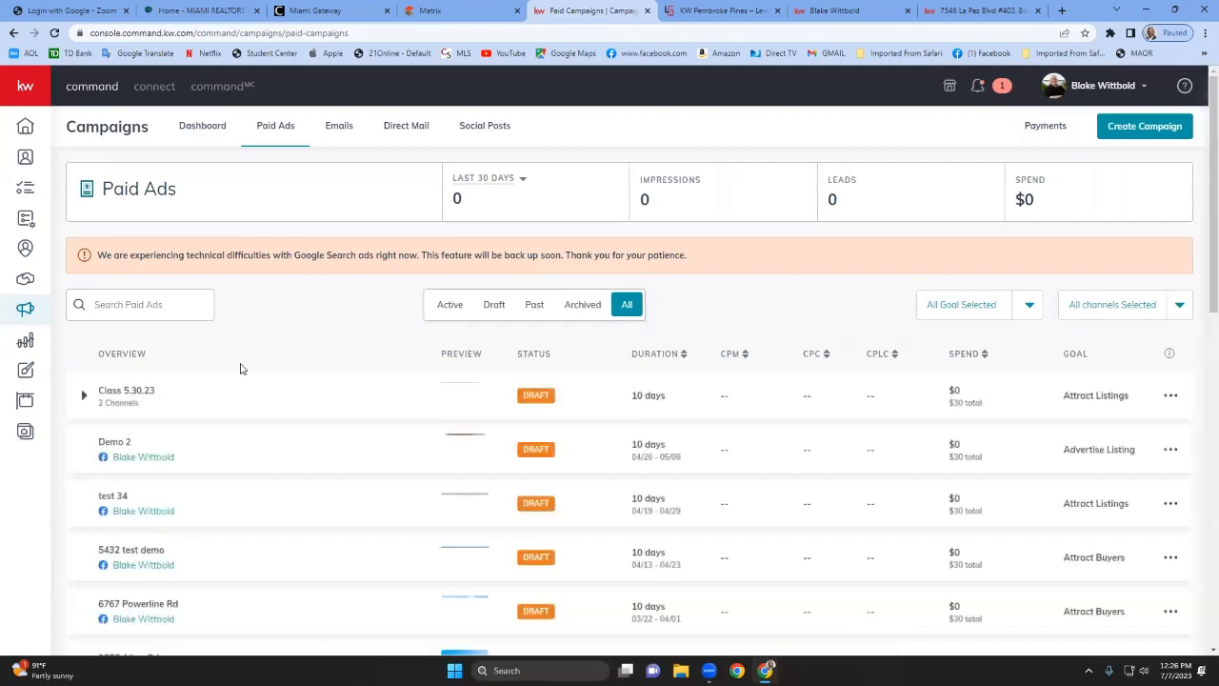
Browse the paid ads list, open the Luxury pre-build campaign's leads, and return to the campaigns list.
{"action": "scroll", "coordinate": [463, 509], "scroll_direction": "down", "scroll_amount": 5}
{"action": "scroll", "coordinate": [463, 509], "scroll_direction": "up", "scroll_amount": 5}
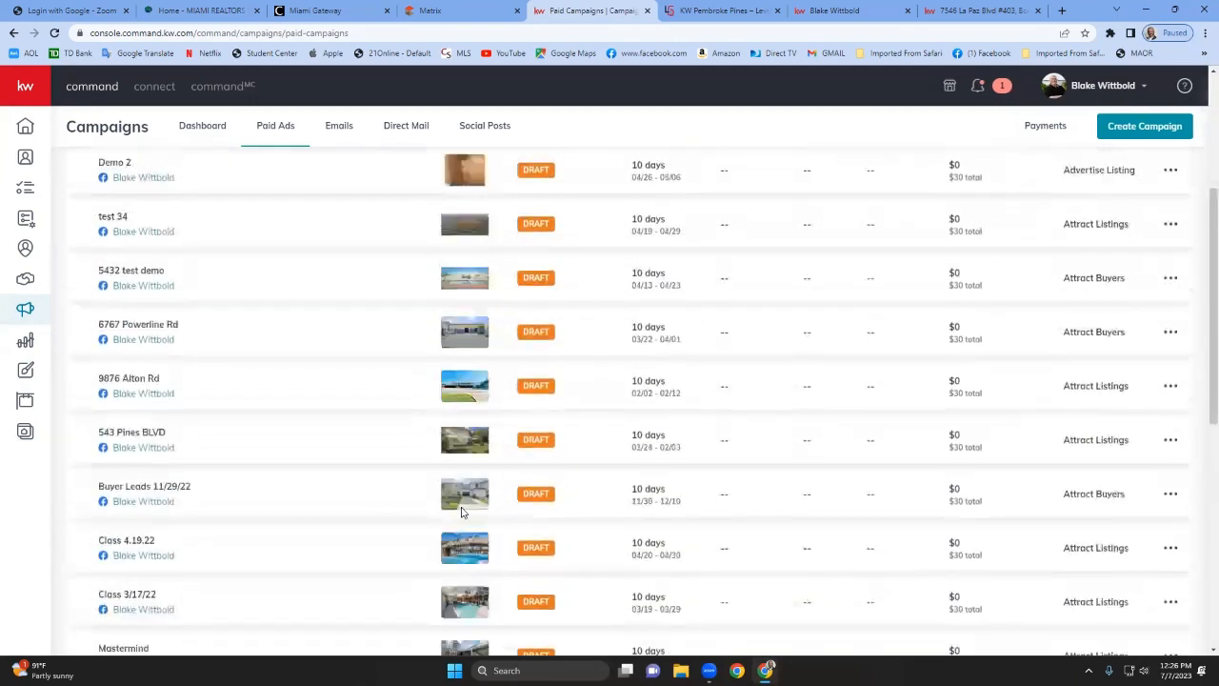
{"action": "scroll", "coordinate": [506, 415], "scroll_direction": "down", "scroll_amount": 3}
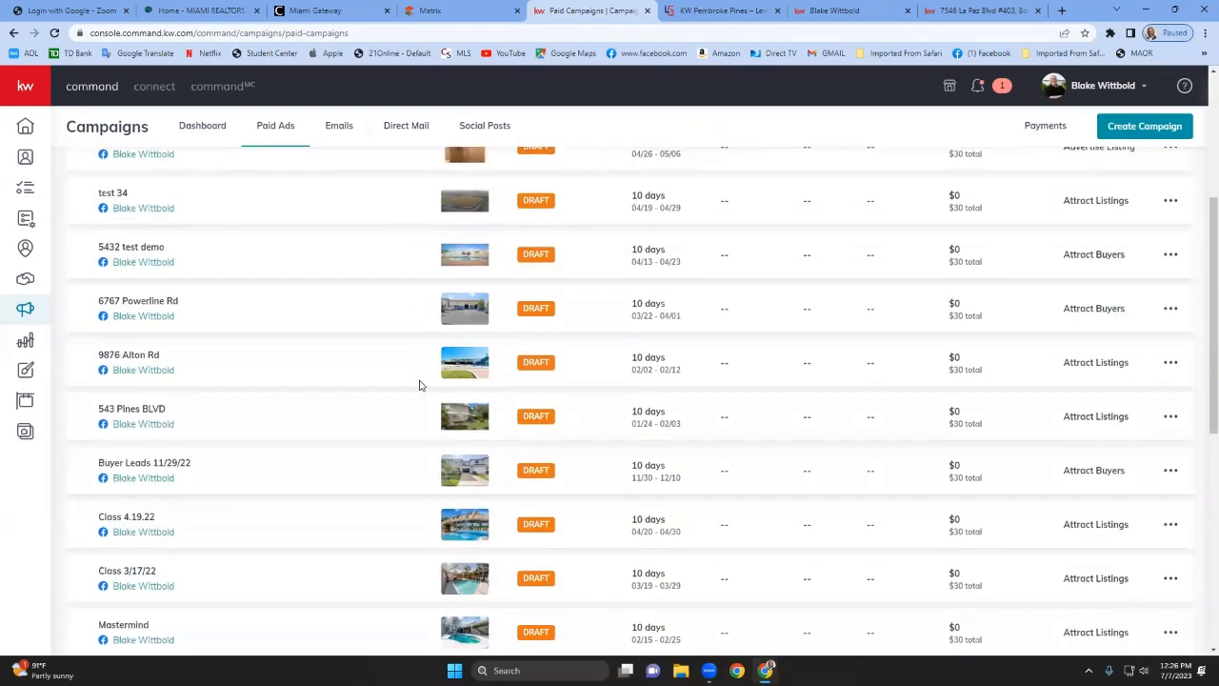
{"action": "scroll", "coordinate": [390, 542], "scroll_direction": "down", "scroll_amount": 4}
{"action": "scroll", "coordinate": [389, 542], "scroll_direction": "down", "scroll_amount": 2}
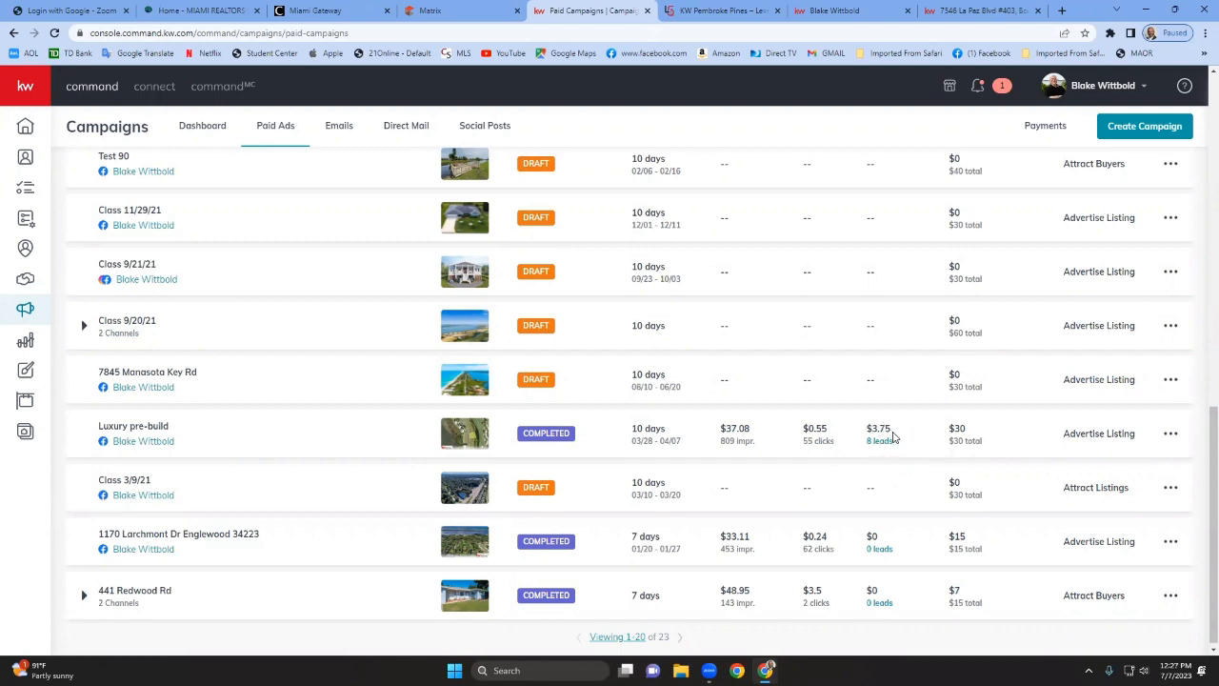
{"action": "left_click", "coordinate": [881, 442]}
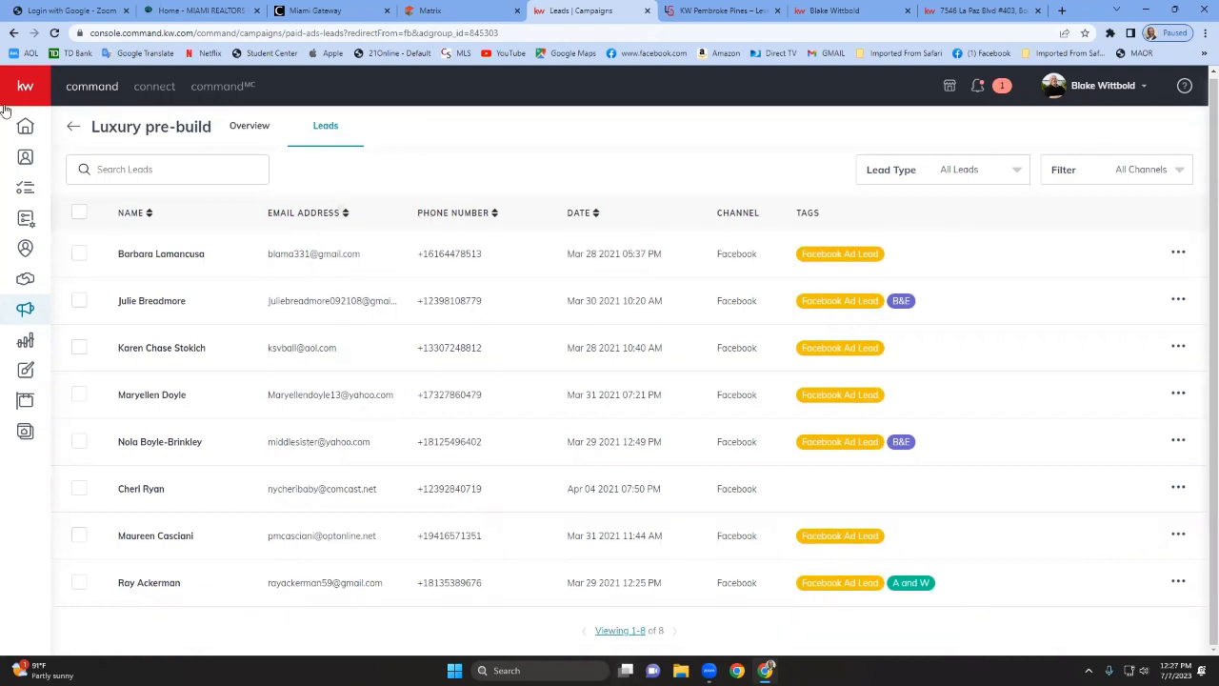
{"action": "left_click", "coordinate": [71, 128]}
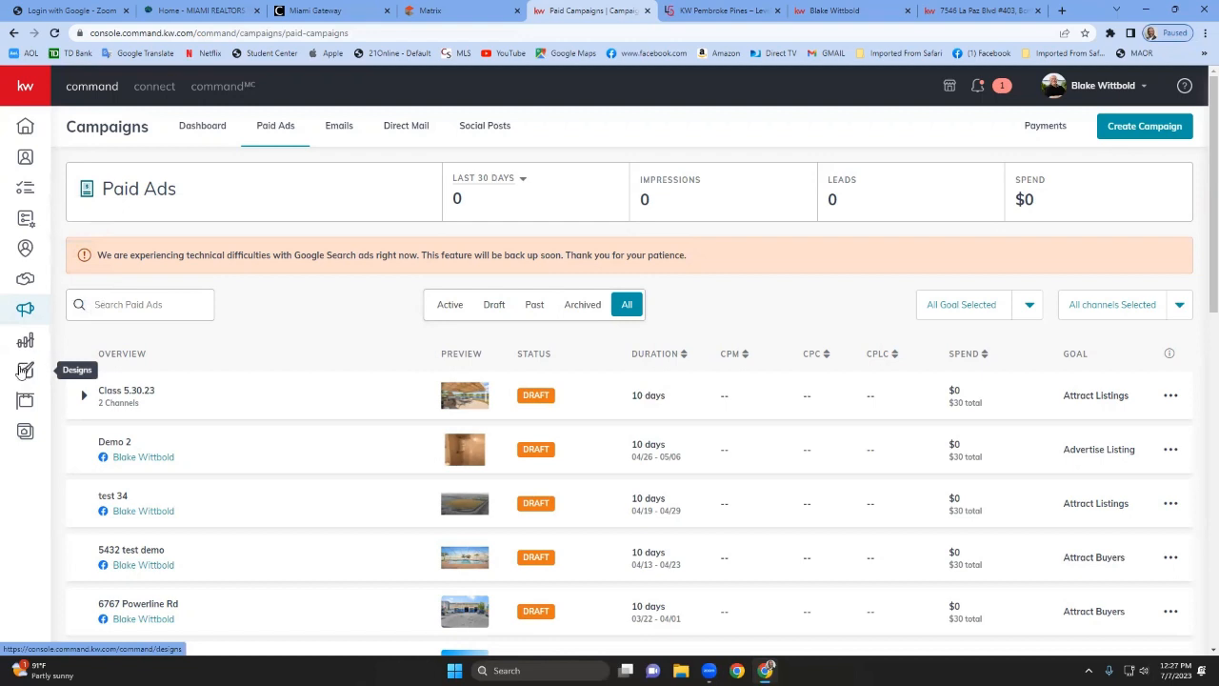
Open Designs, dismiss the notification prompt, and start creating a new Print design.
{"action": "left_click", "coordinate": [23, 372]}
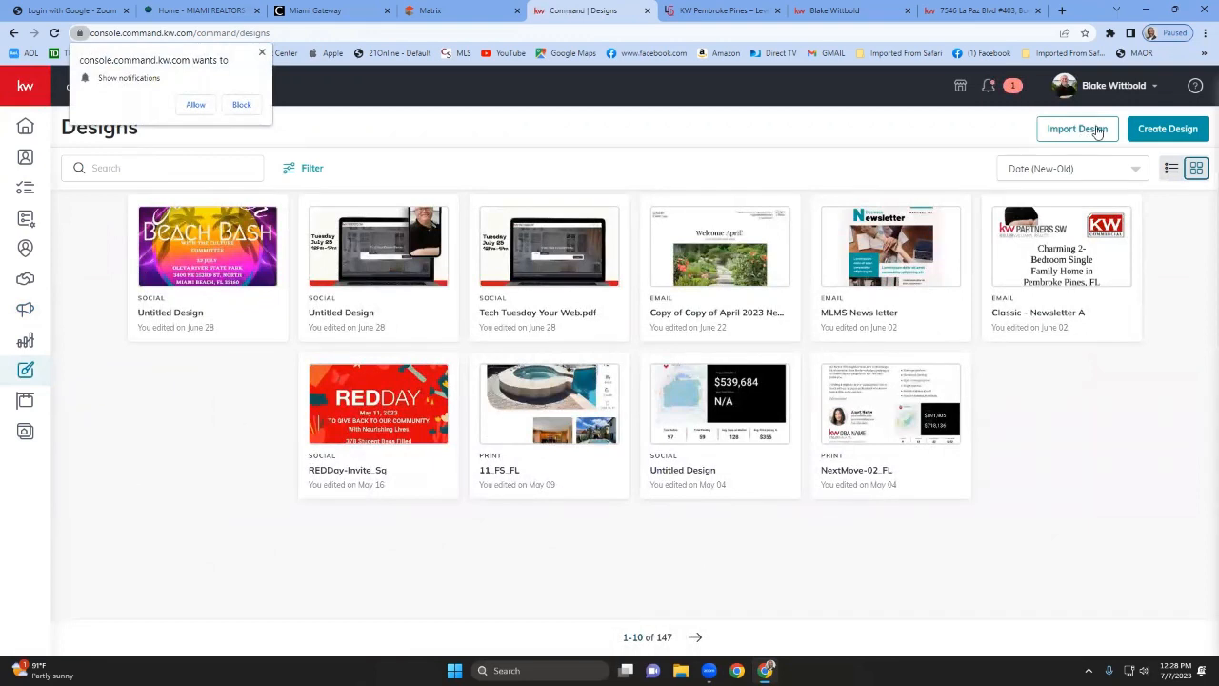
{"action": "left_click", "coordinate": [1171, 131]}
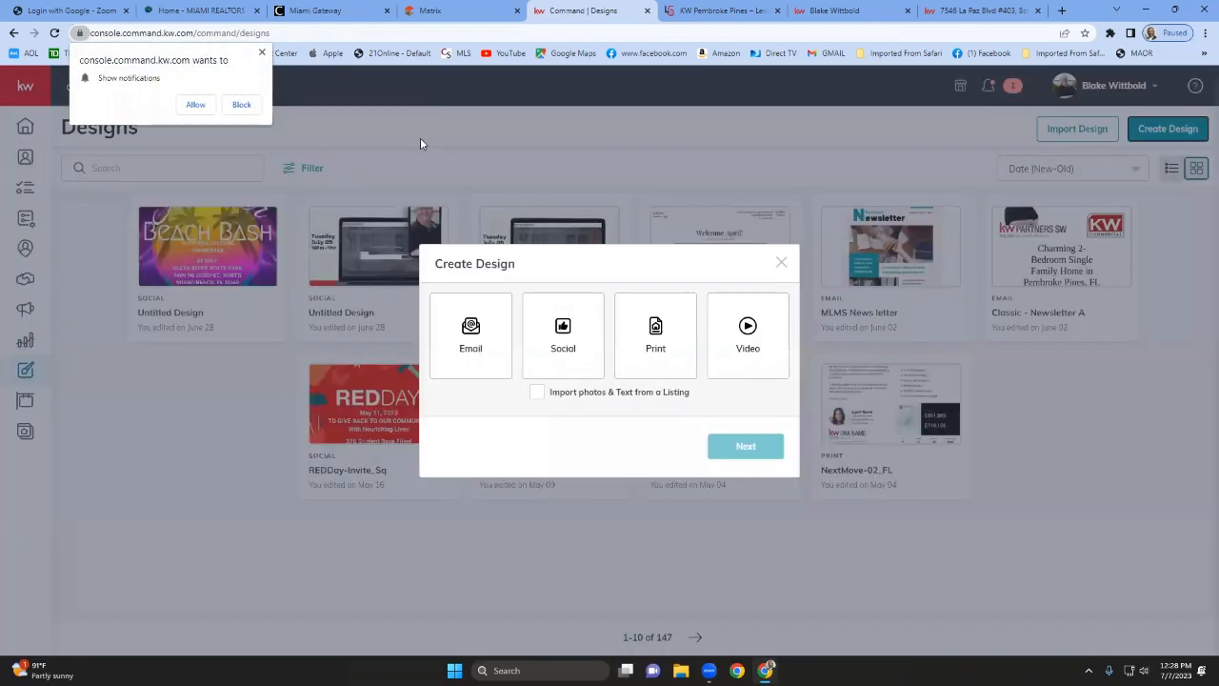
{"action": "left_click", "coordinate": [262, 54]}
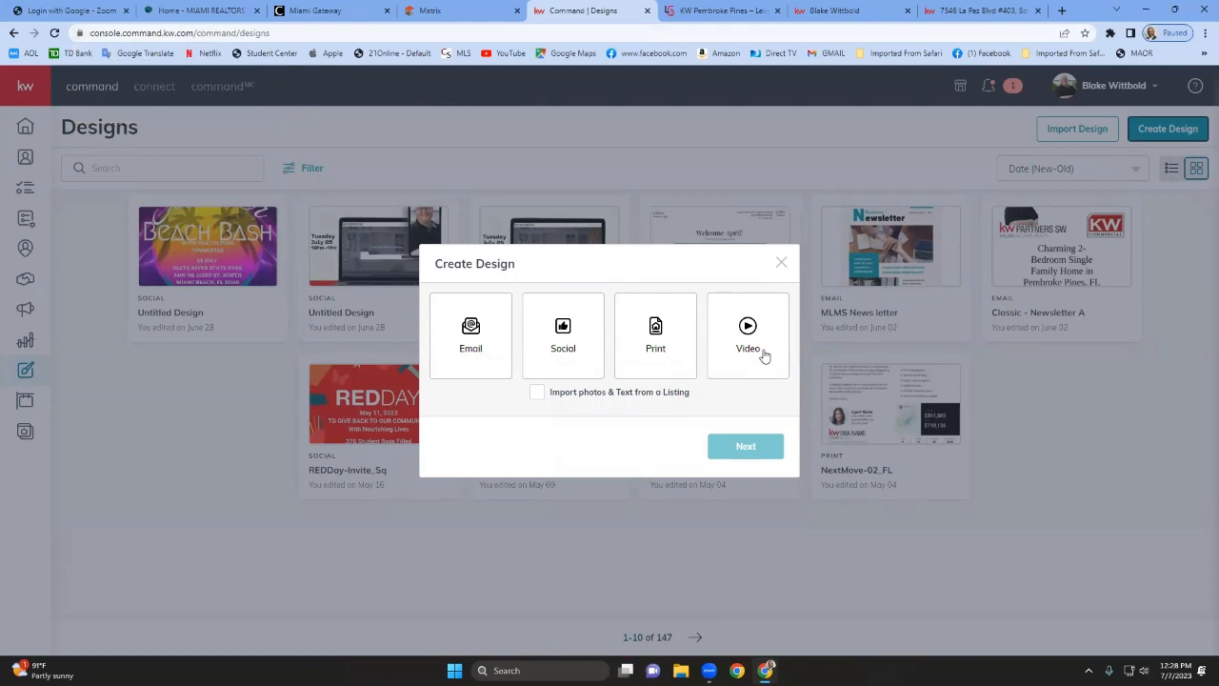
{"action": "left_click", "coordinate": [668, 356]}
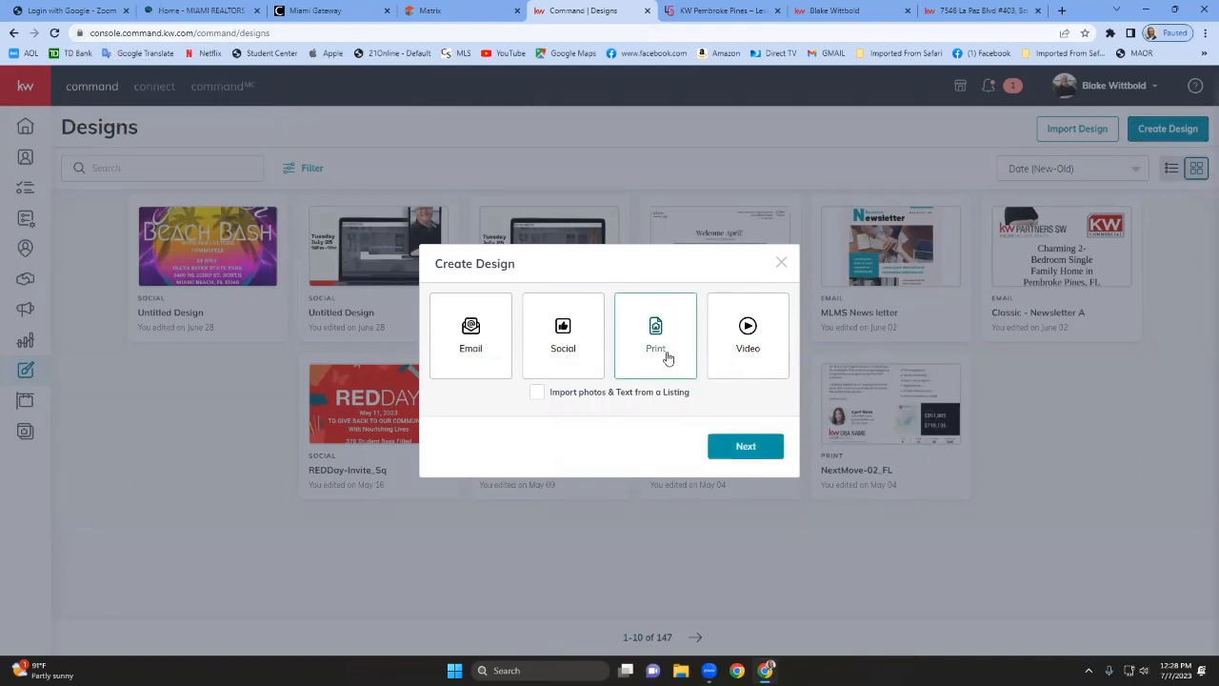
{"action": "left_click", "coordinate": [729, 448]}
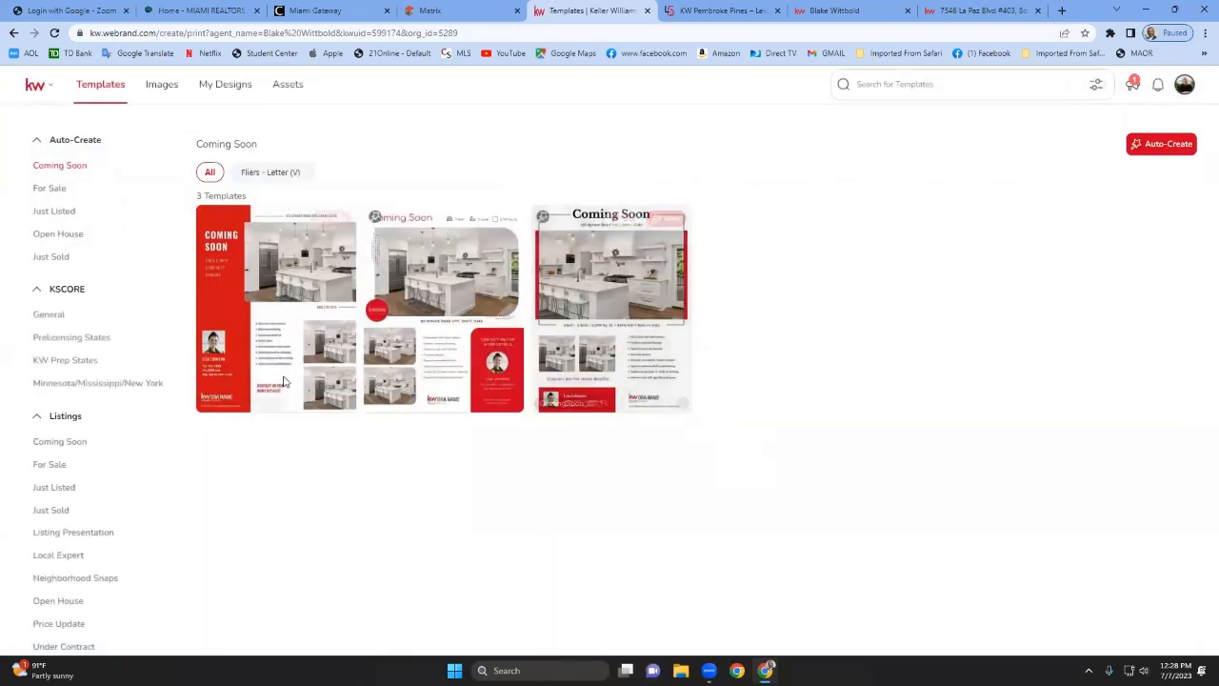
Open the Buyer Presentation template category and use the grey Your Guide To Homeownership booklet template.
{"action": "mouse_move", "coordinate": [245, 371]}
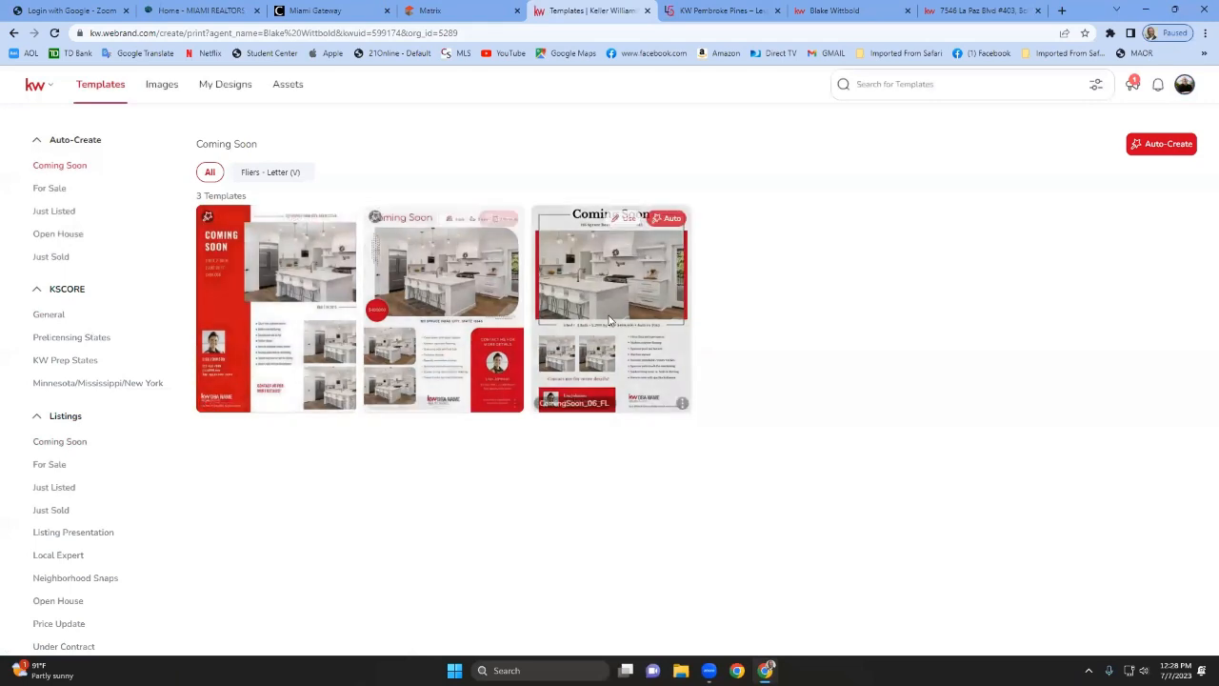
{"action": "mouse_move", "coordinate": [589, 326]}
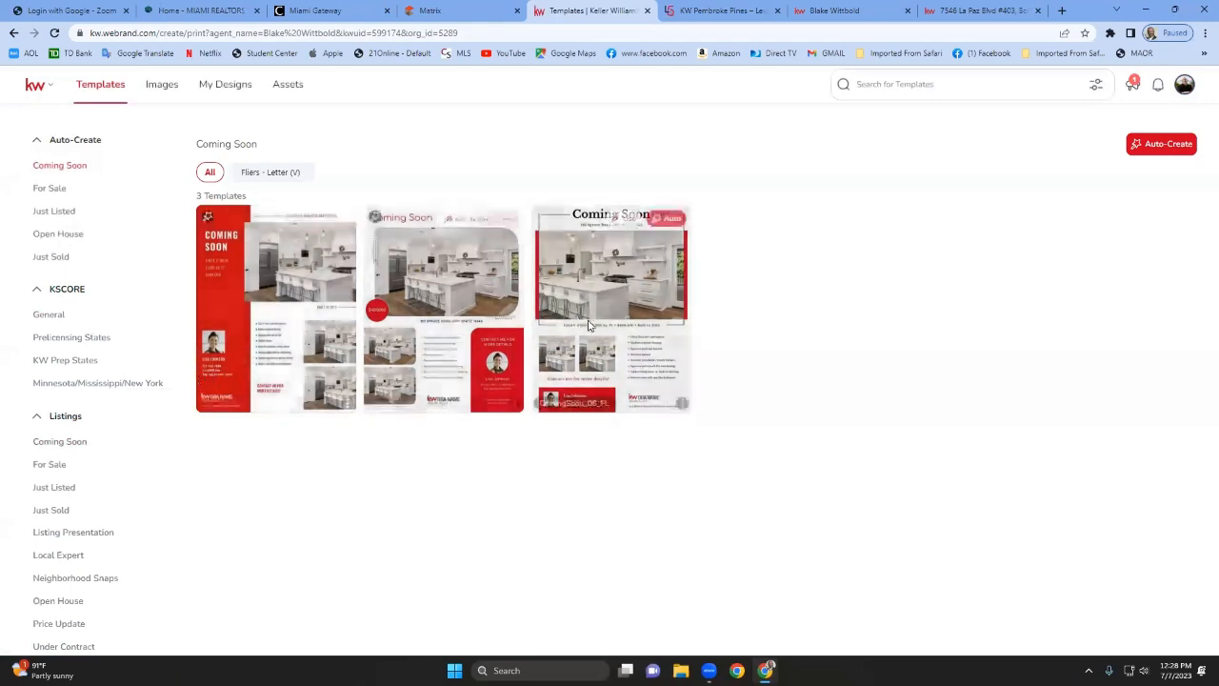
{"action": "mouse_move", "coordinate": [398, 364]}
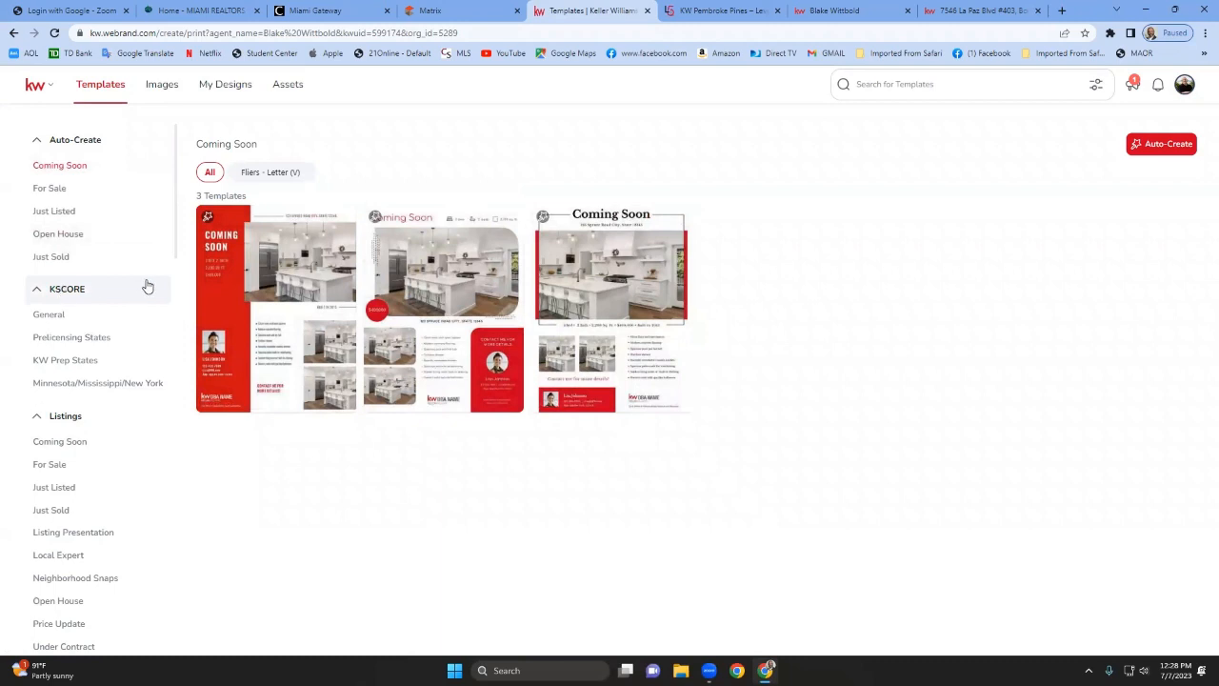
{"action": "scroll", "coordinate": [110, 430], "scroll_direction": "down", "scroll_amount": 1}
{"action": "scroll", "coordinate": [108, 430], "scroll_direction": "up", "scroll_amount": 1}
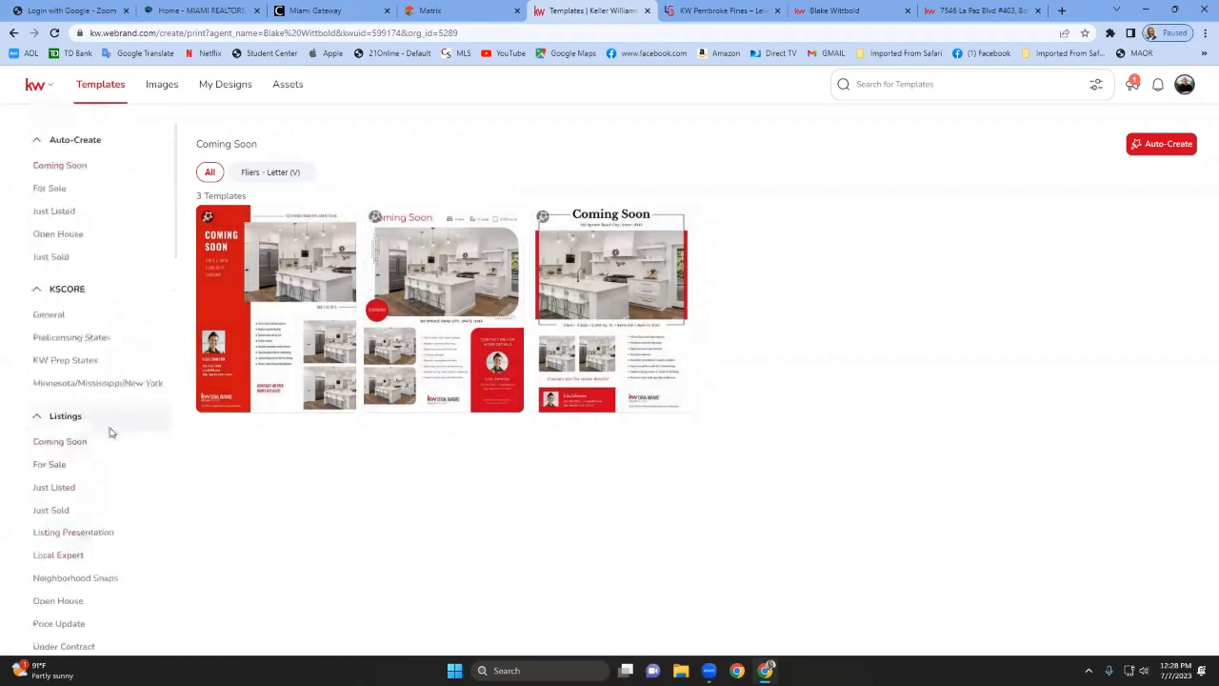
{"action": "scroll", "coordinate": [60, 357], "scroll_direction": "down", "scroll_amount": 3}
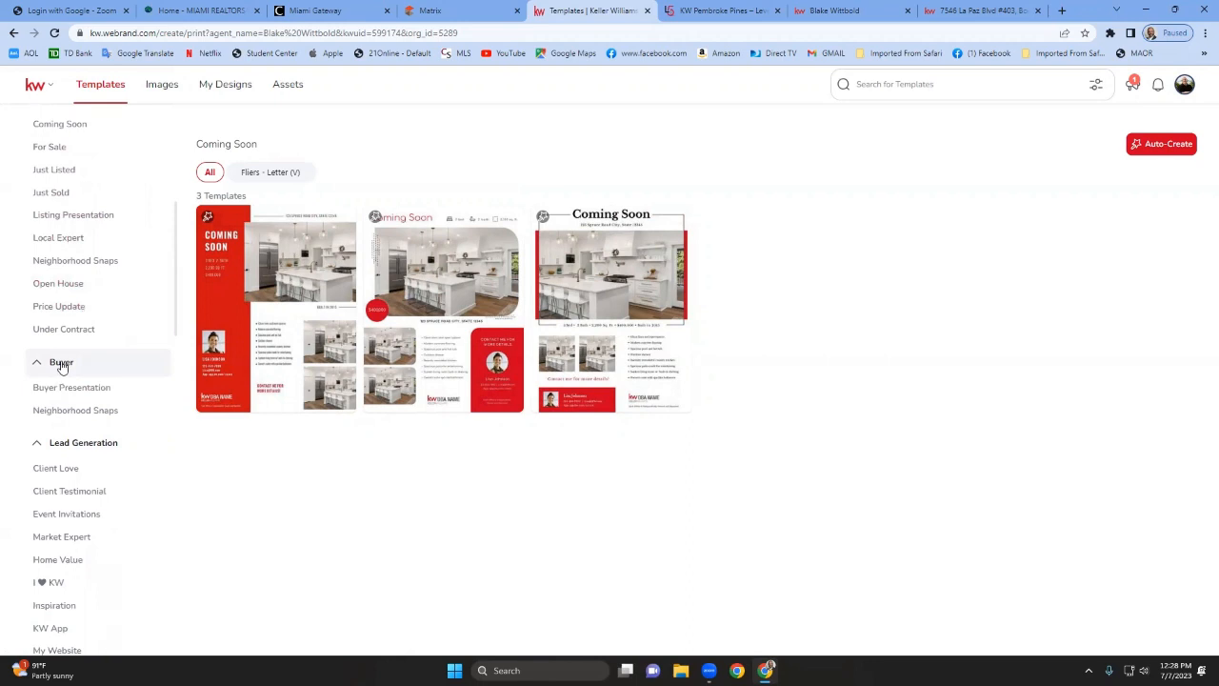
{"action": "left_click", "coordinate": [81, 385]}
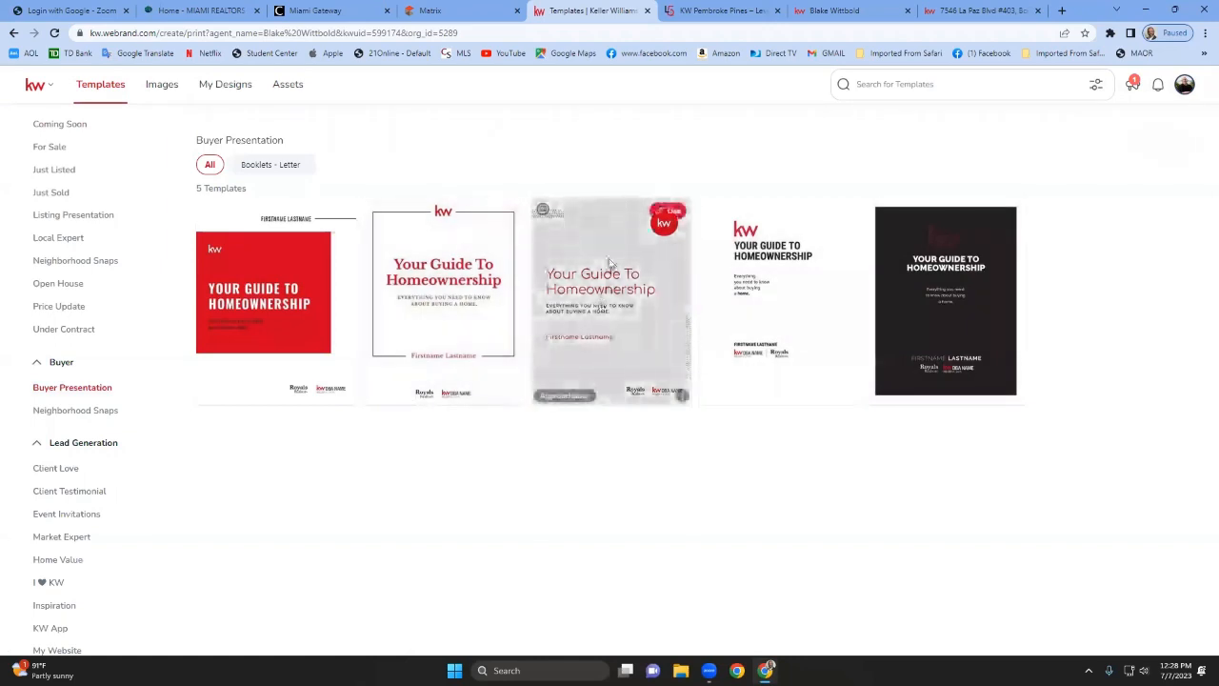
{"action": "left_click", "coordinate": [674, 212]}
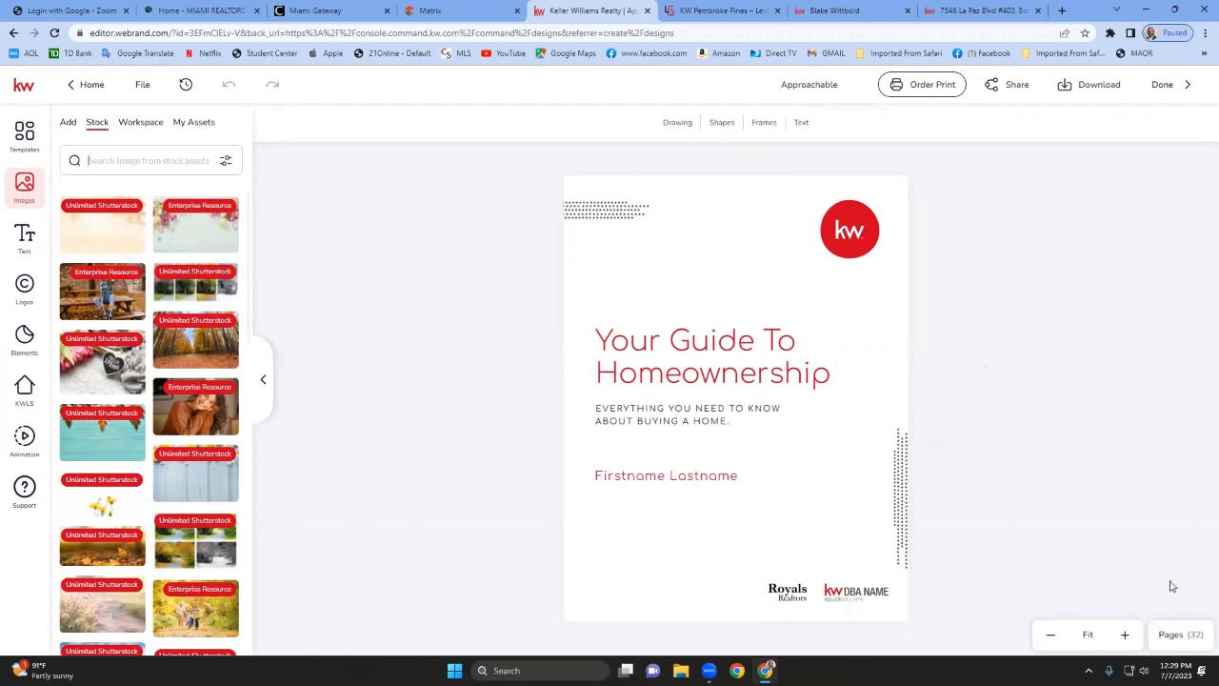
Open the pages panel and inspect page 2, the Buyer Consult instructions page, up close.
{"action": "left_click", "coordinate": [1171, 636]}
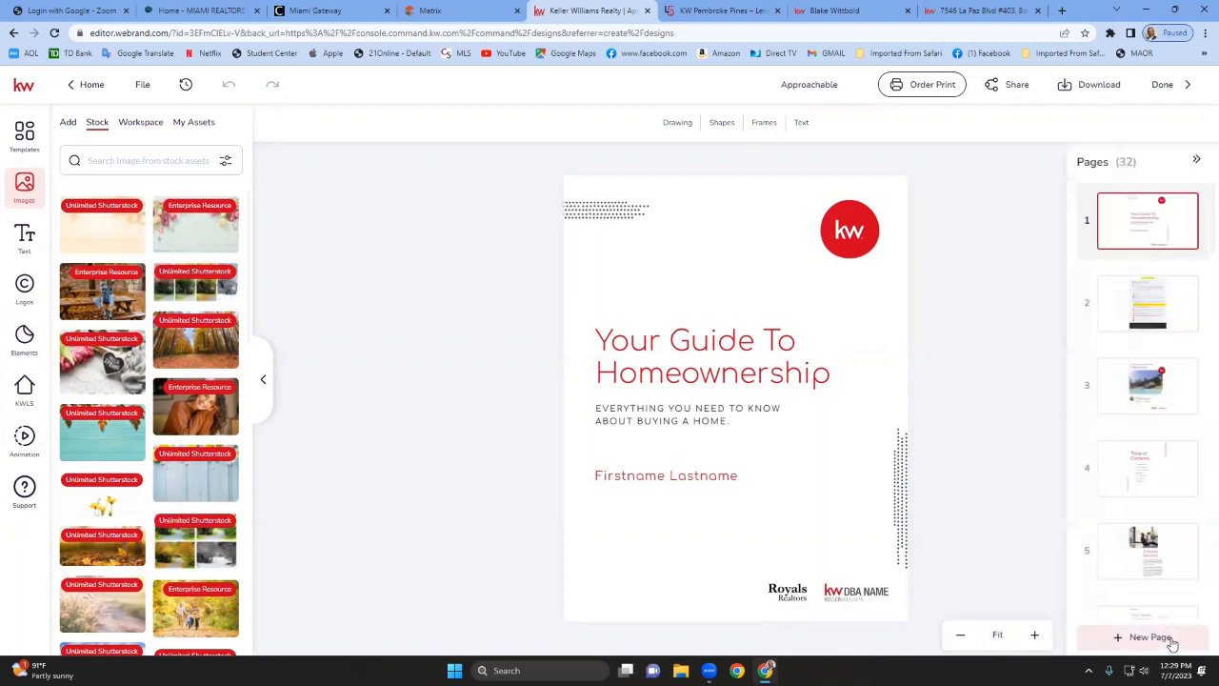
{"action": "left_click", "coordinate": [1135, 312]}
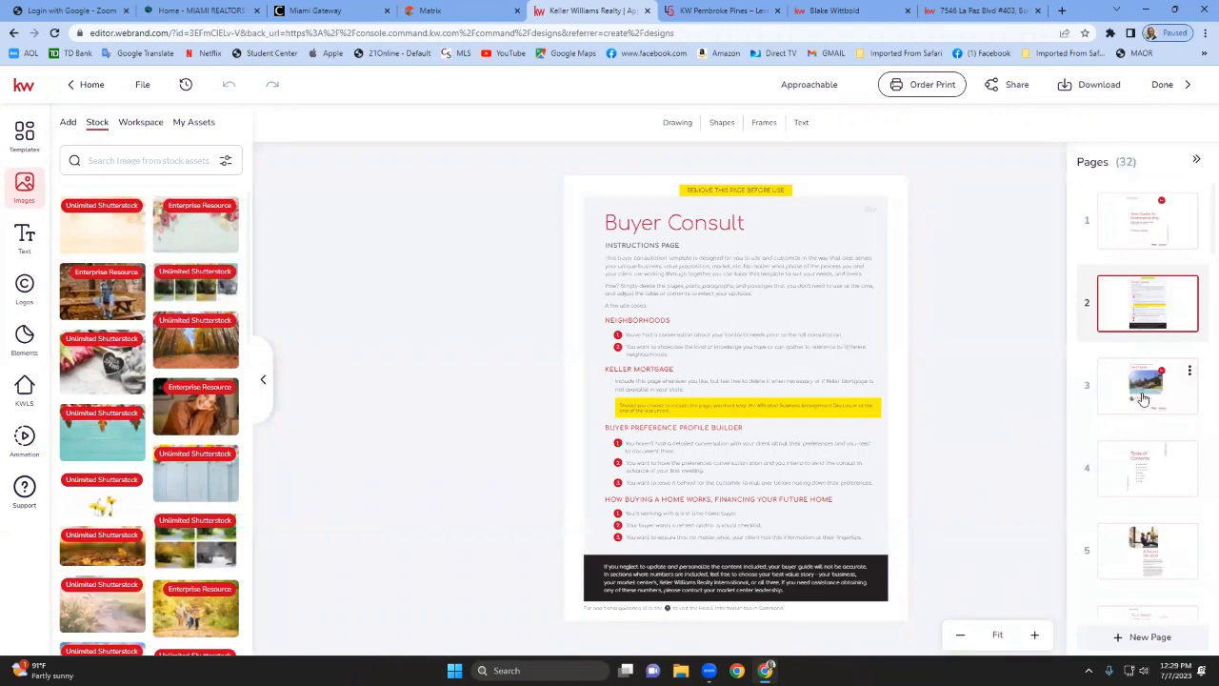
{"action": "left_click", "coordinate": [1037, 634]}
{"action": "left_click", "coordinate": [1037, 634]}
{"action": "left_click", "coordinate": [1037, 635]}
{"action": "left_click", "coordinate": [1037, 634]}
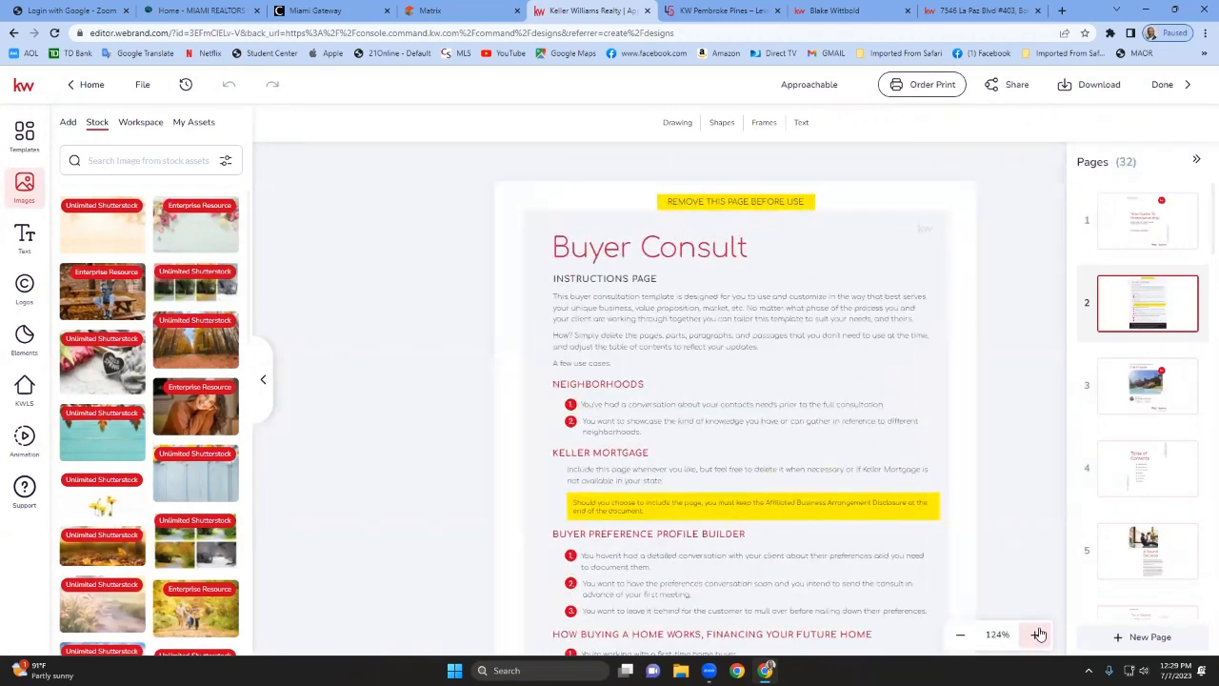
Zoom in and read through the rest of the Buyer Consult instructions page.
{"action": "left_click", "coordinate": [1037, 635]}
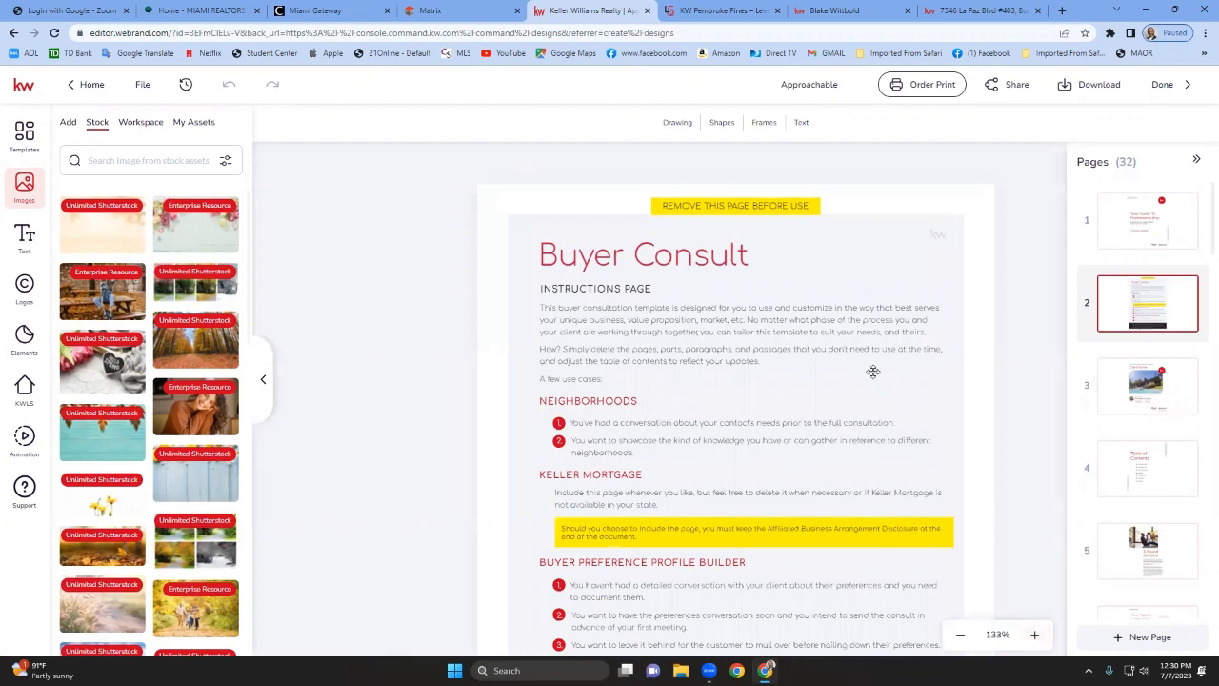
{"action": "scroll", "coordinate": [874, 398], "scroll_direction": "down", "scroll_amount": 3}
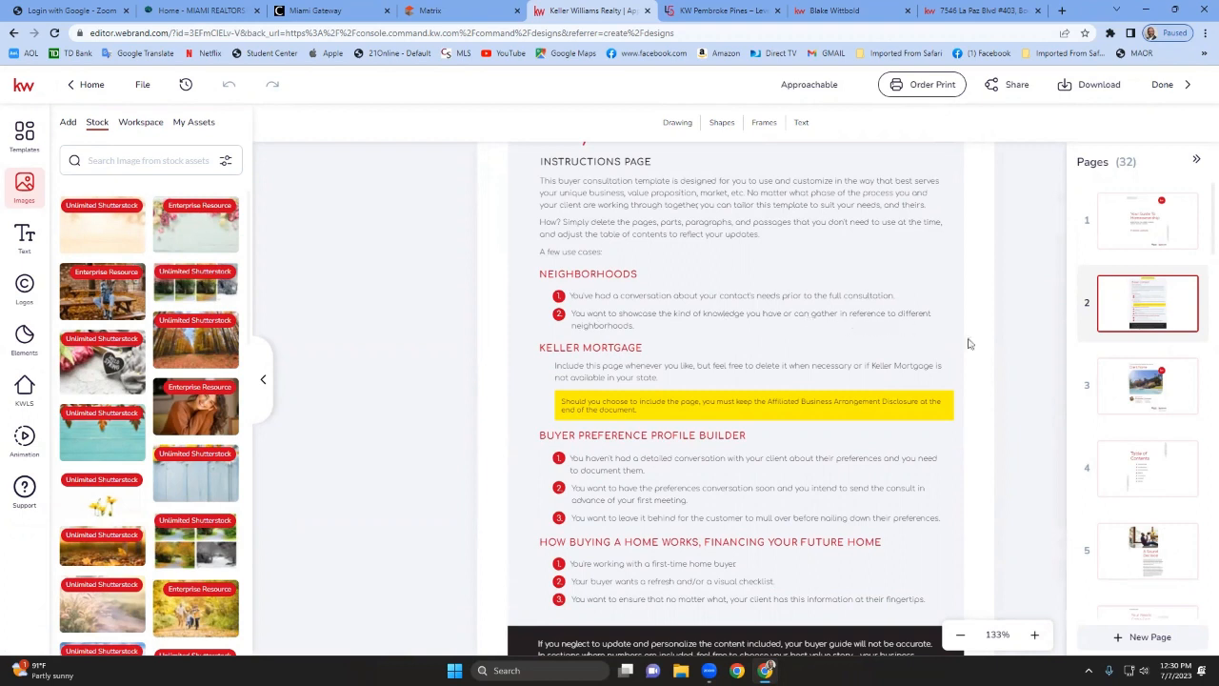
{"action": "scroll", "coordinate": [702, 357], "scroll_direction": "down", "scroll_amount": 2}
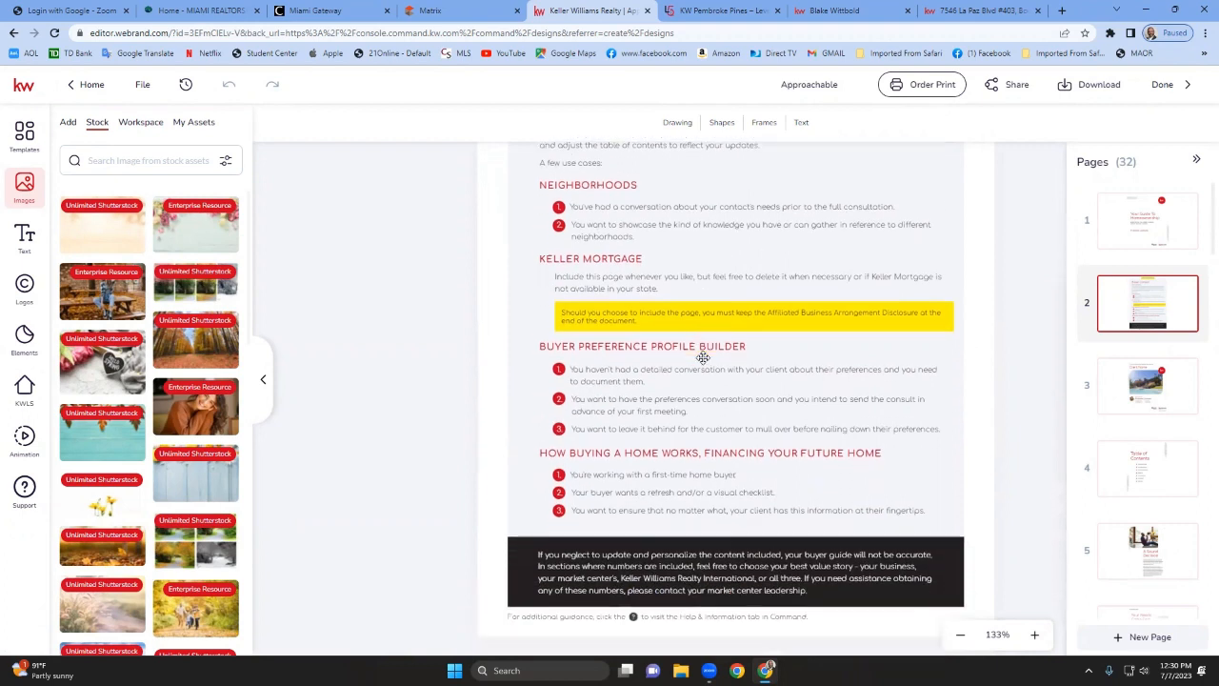
Open page 3 and replace the Client Name heading with Mickey Mouse, widening its text box to fit one line.
{"action": "left_click", "coordinate": [1149, 398]}
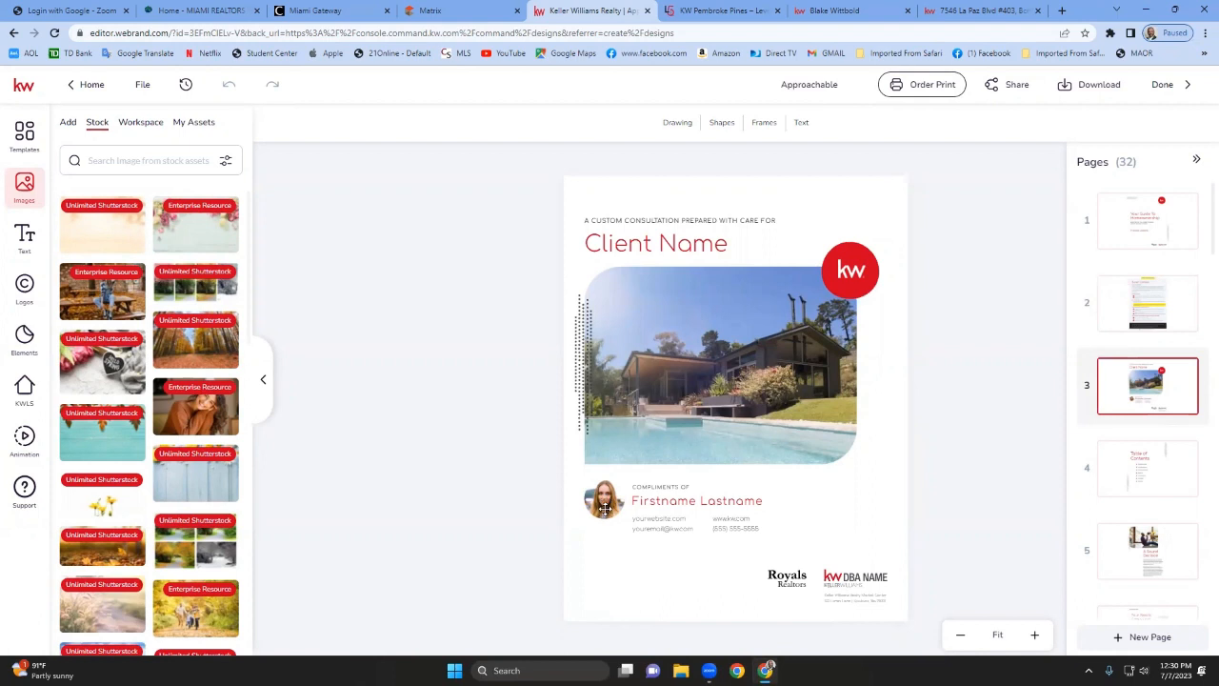
{"action": "left_click", "coordinate": [724, 246]}
{"action": "double_click", "coordinate": [724, 245]}
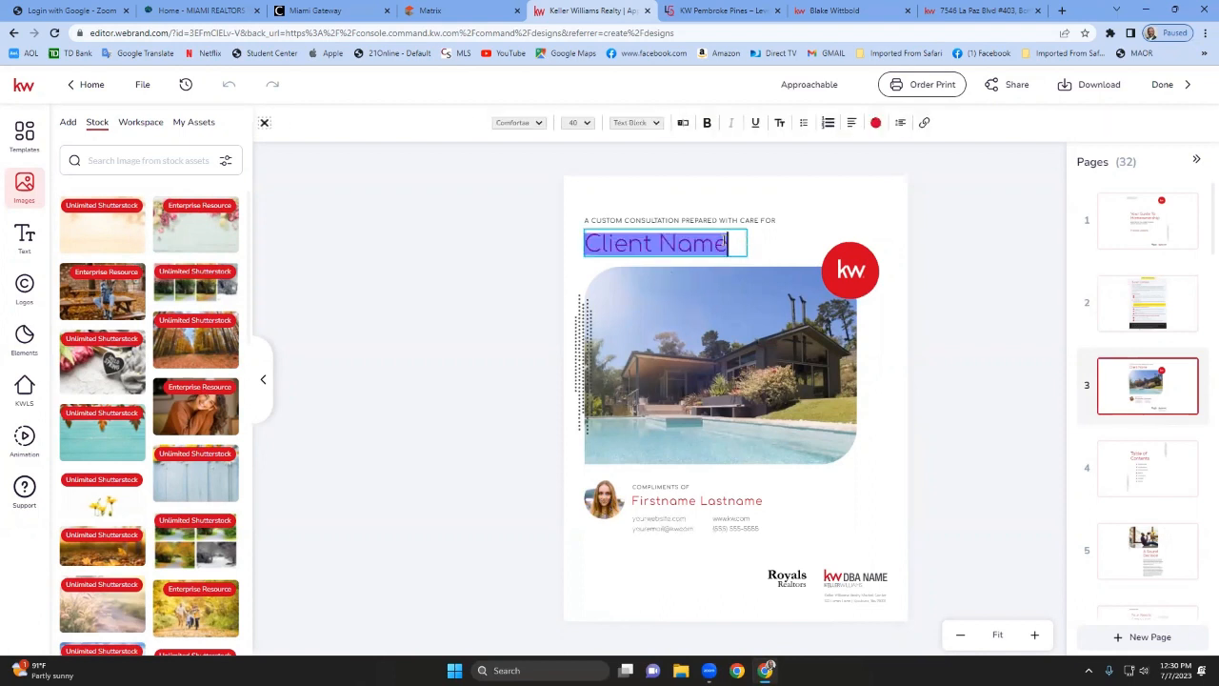
{"action": "left_click", "coordinate": [724, 243]}
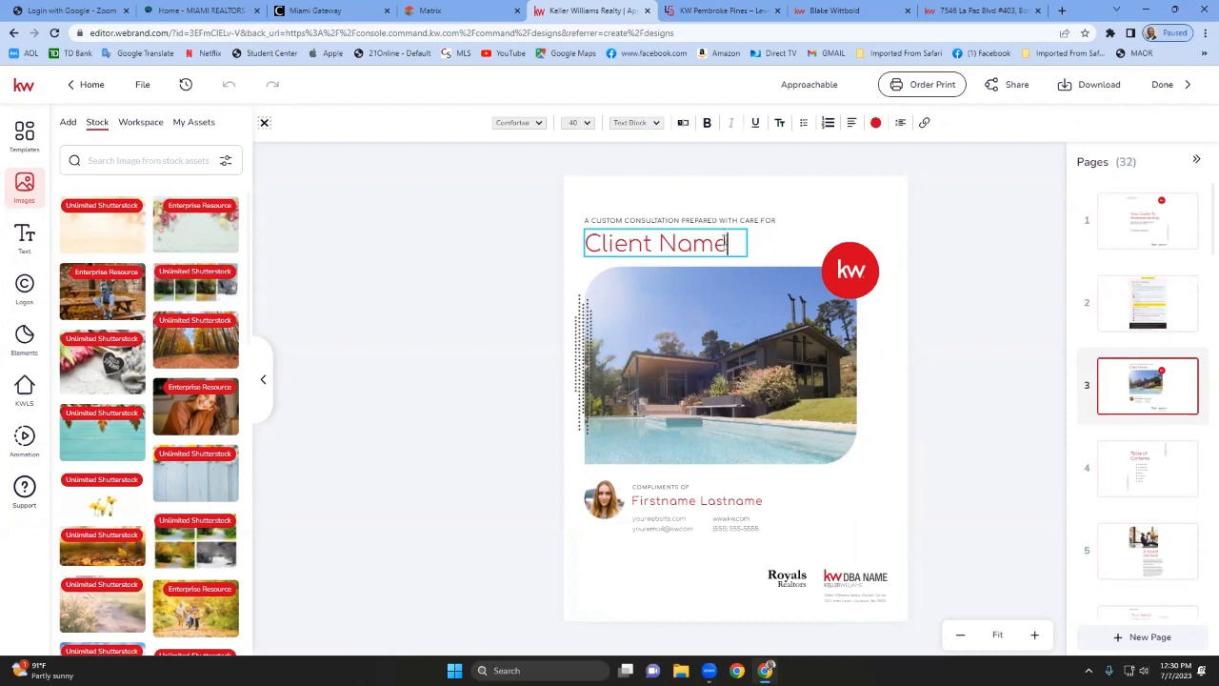
{"action": "key", "text": "BackSpace"}
{"action": "key", "text": "BackSpace"}
{"action": "key", "text": "BackSpace"}
{"action": "key", "text": "BackSpace"}
{"action": "key", "text": "BackSpace"}
{"action": "key", "text": "BackSpace"}
{"action": "key", "text": "BackSpace"}
{"action": "key", "text": "BackSpace"}
{"action": "key", "text": "BackSpace"}
{"action": "key", "text": "BackSpace"}
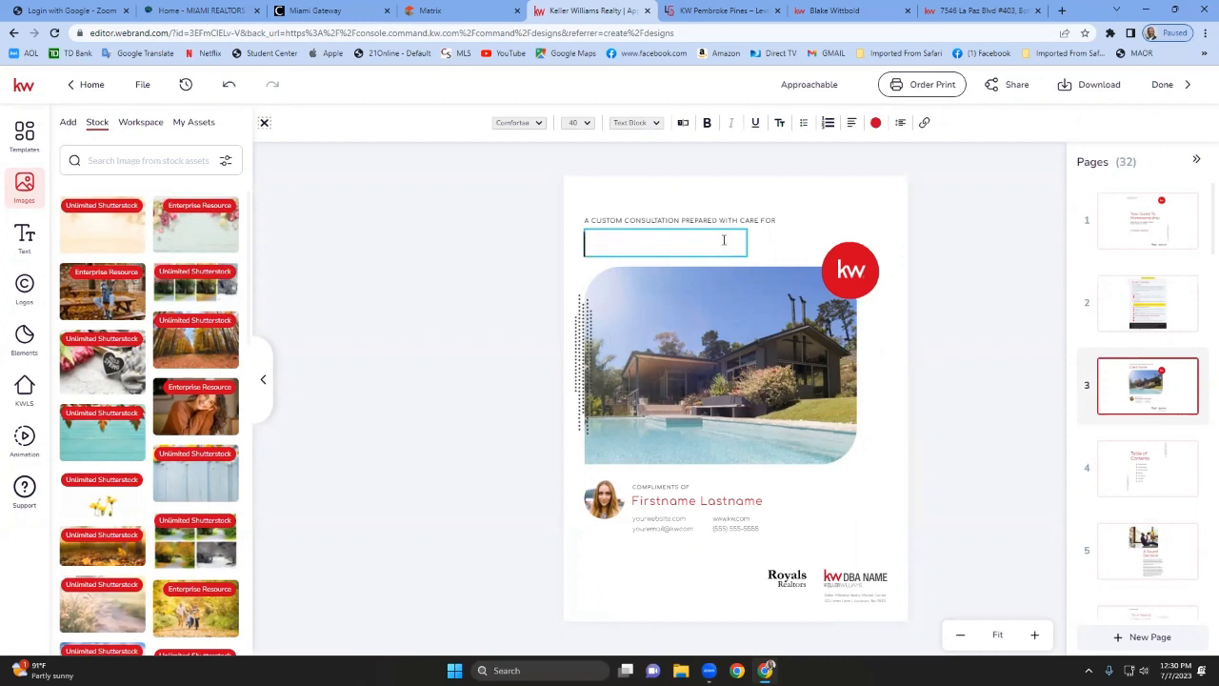
{"action": "type", "text": "Mickey "}
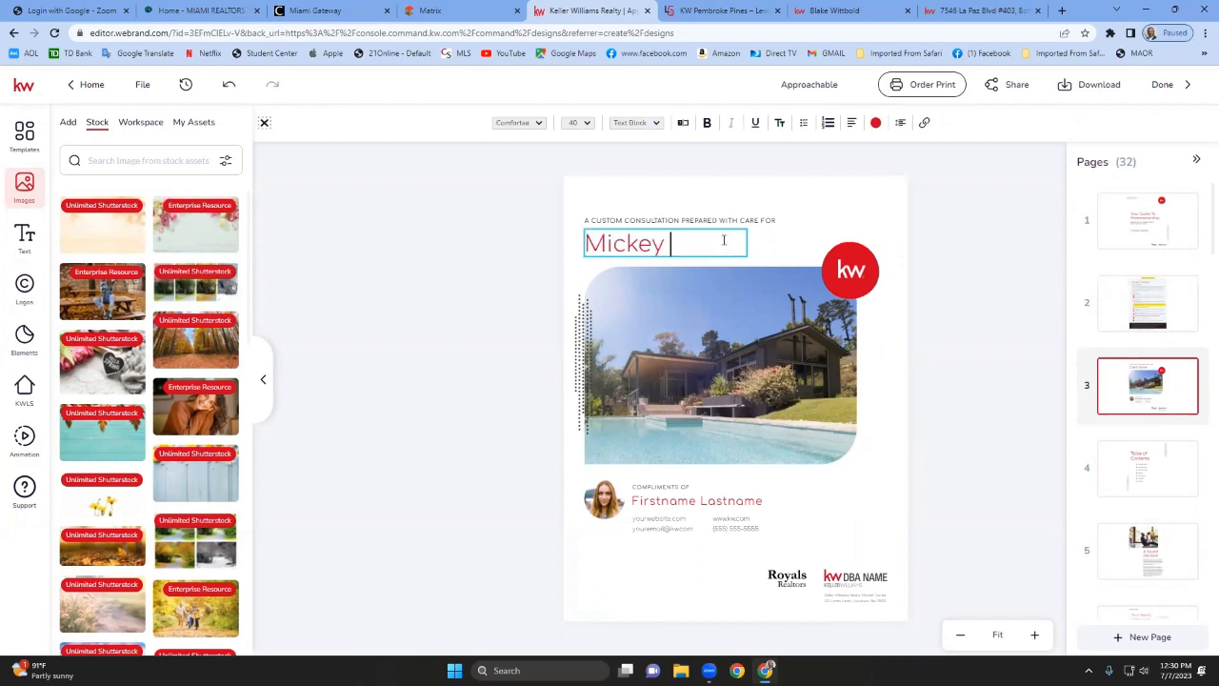
{"action": "type", "text": "Mouse"}
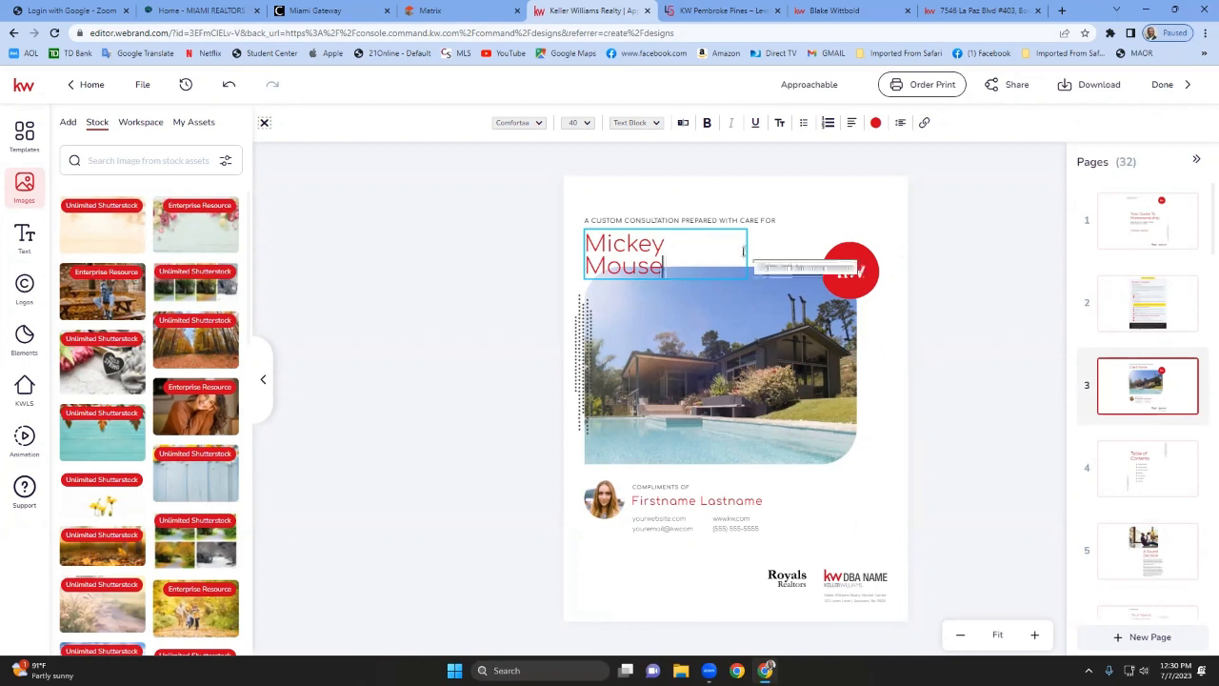
{"action": "key", "text": "Escape"}
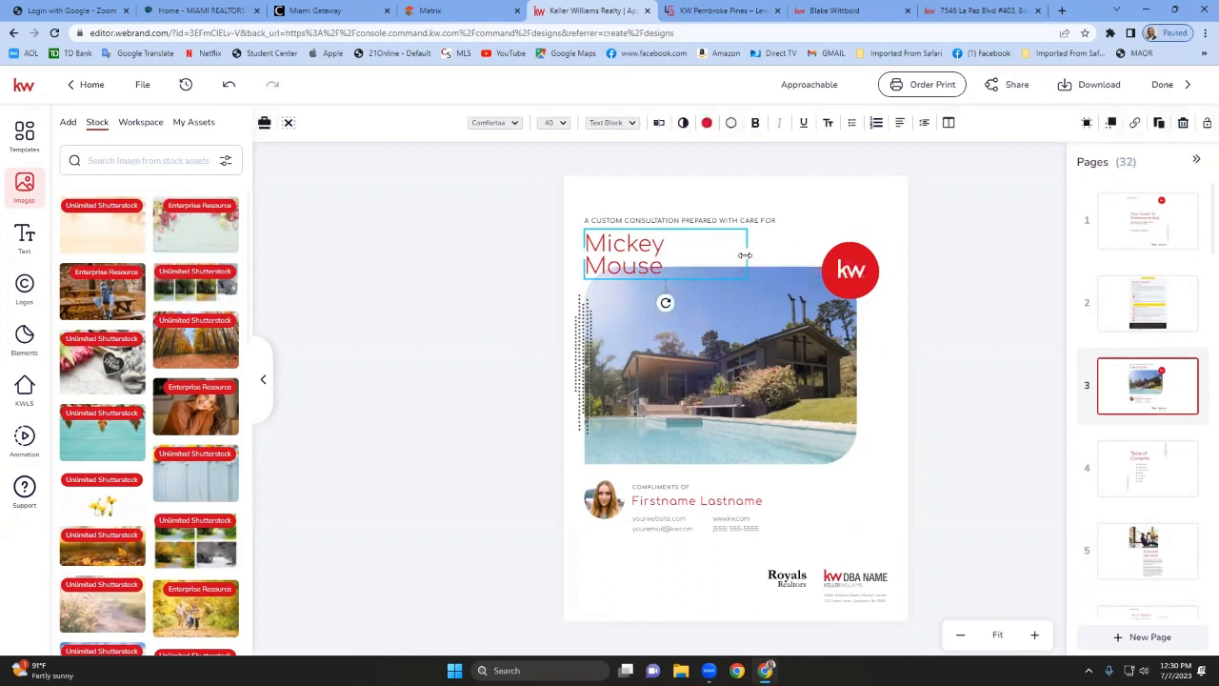
{"action": "left_click_drag", "start_coordinate": [748, 255], "coordinate": [771, 255]}
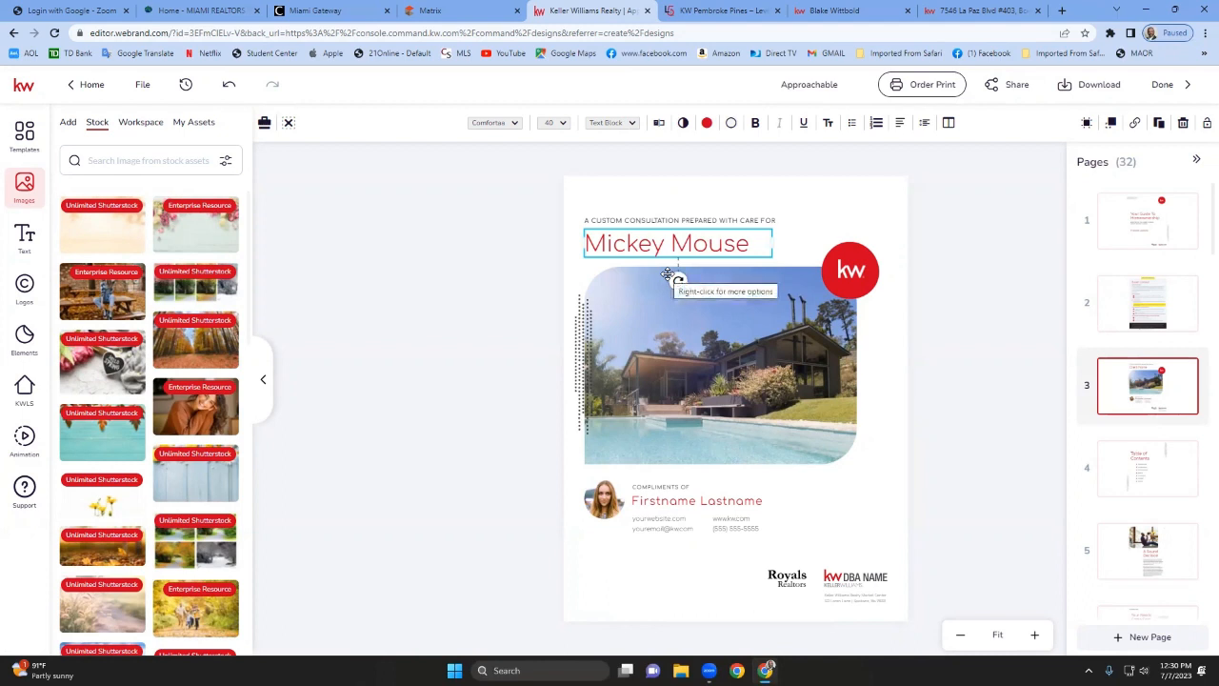
Replace the placeholder agent headshot with the agent photo from My Assets.
{"action": "left_click", "coordinate": [600, 499]}
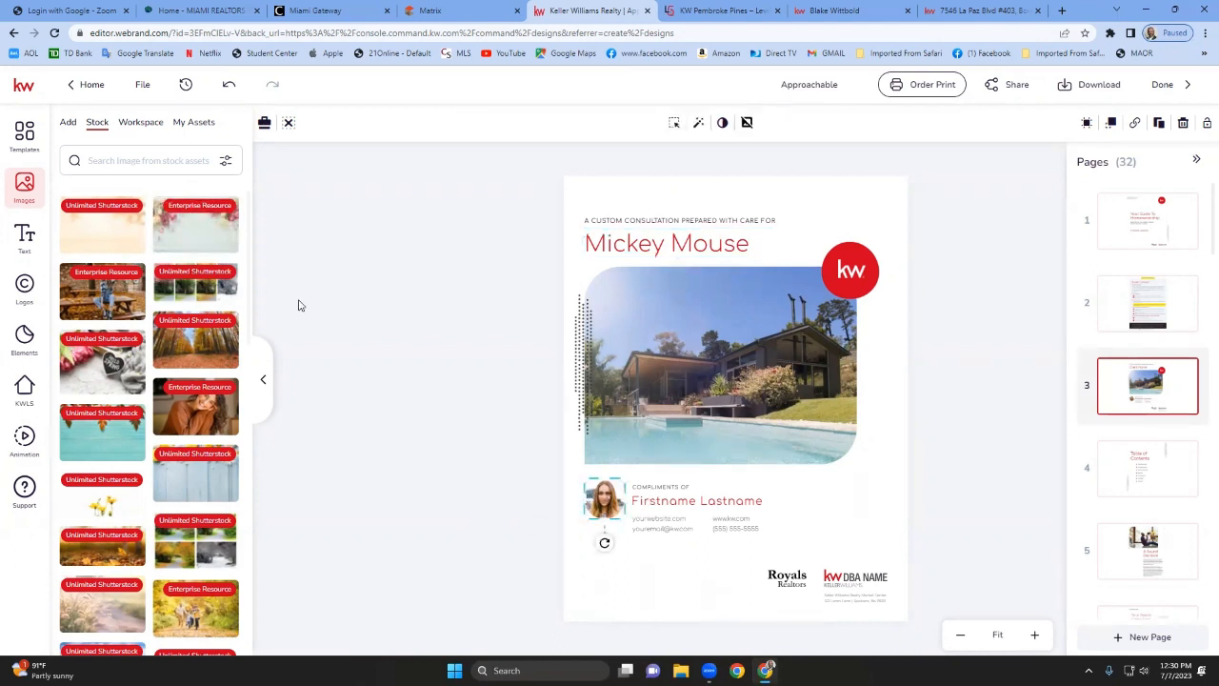
{"action": "left_click", "coordinate": [200, 127]}
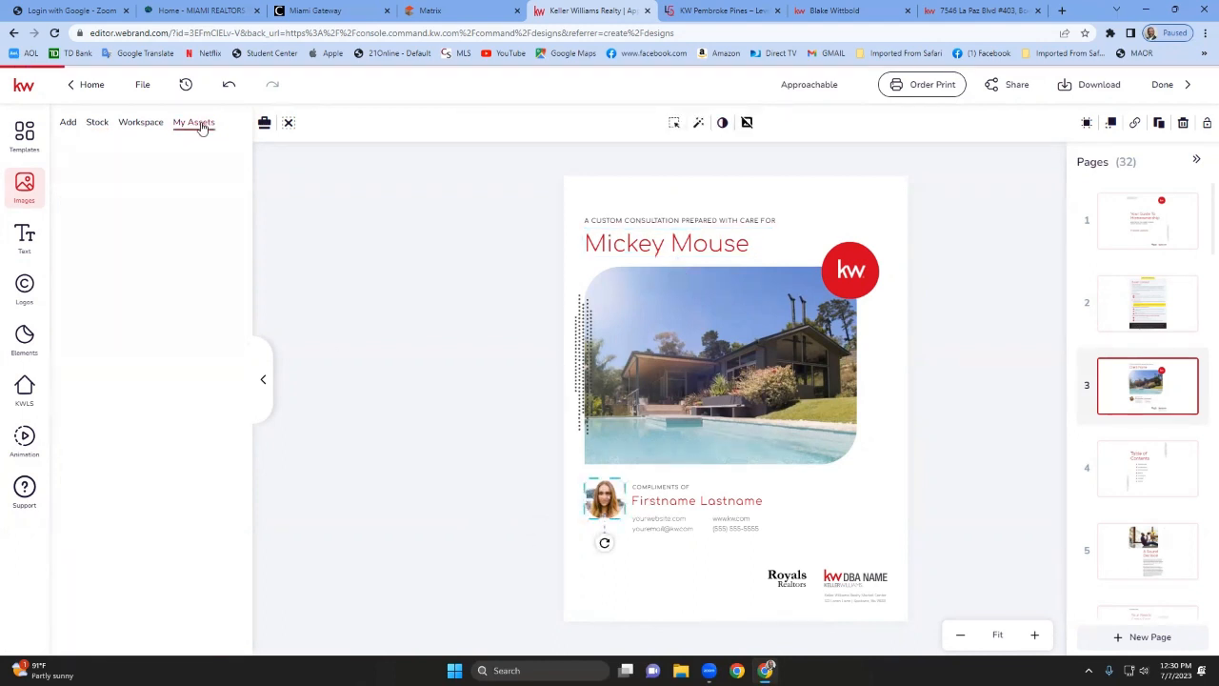
{"action": "mouse_move", "coordinate": [146, 200]}
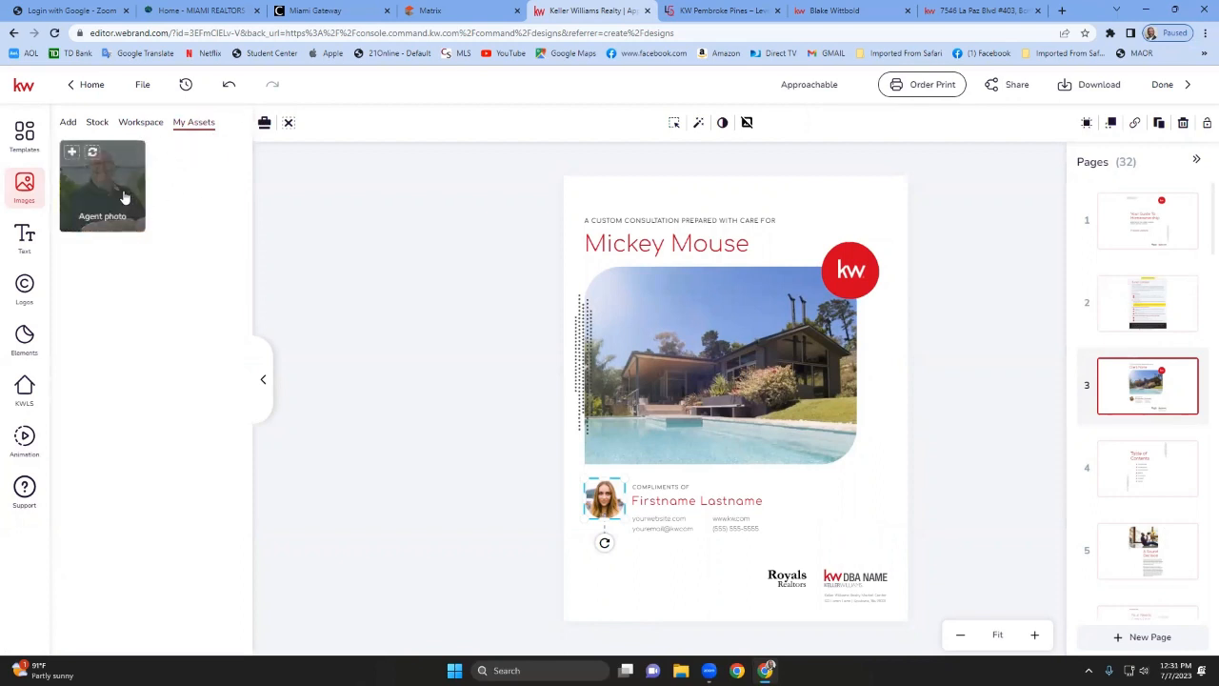
{"action": "left_click_drag", "start_coordinate": [114, 189], "coordinate": [597, 499]}
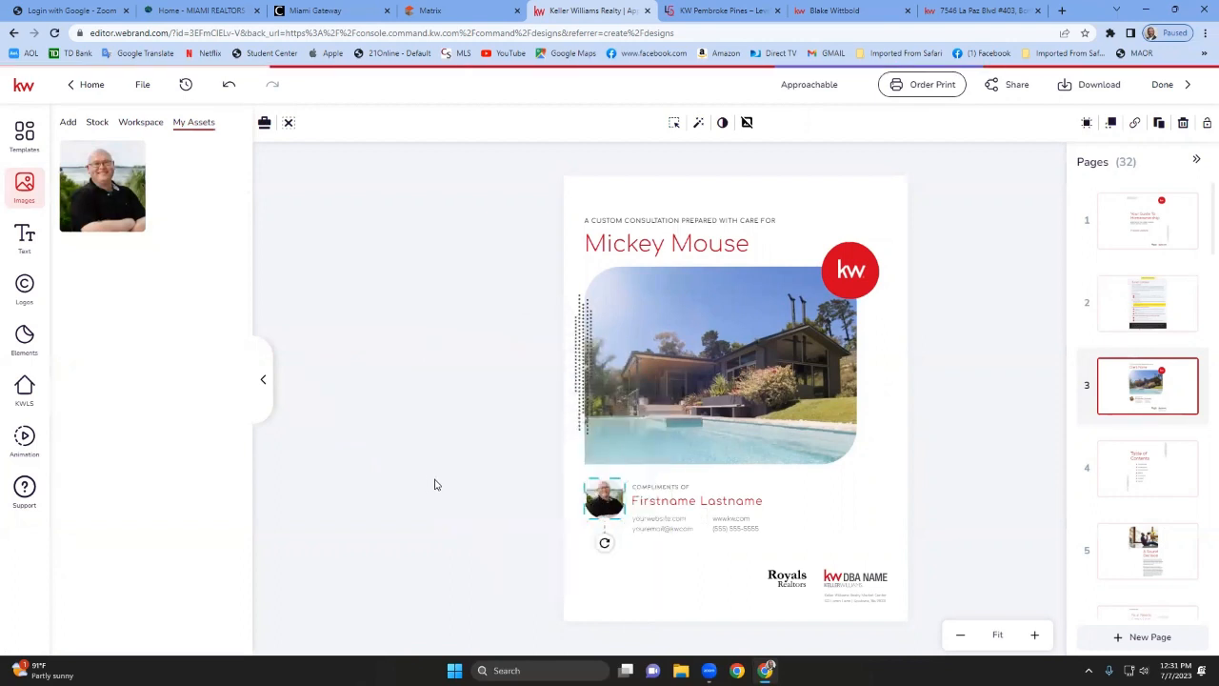
Replace the Firstname Lastname placeholder with the agent's full name.
{"action": "left_click", "coordinate": [680, 505]}
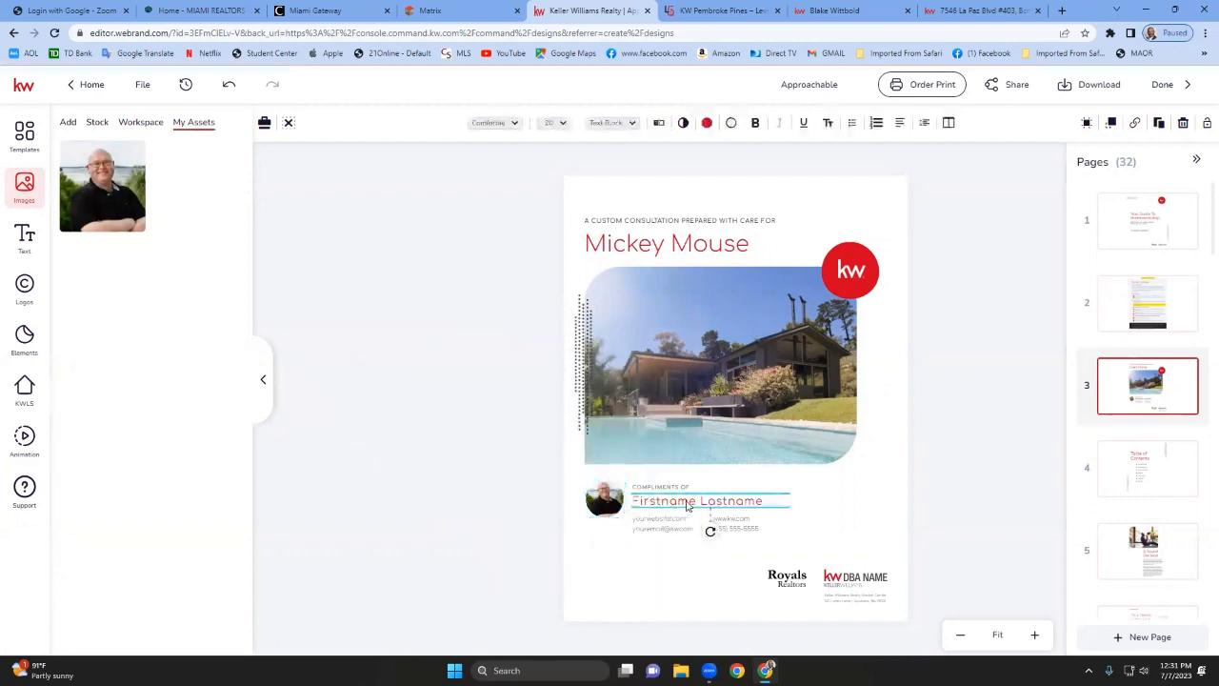
{"action": "left_click", "coordinate": [768, 500]}
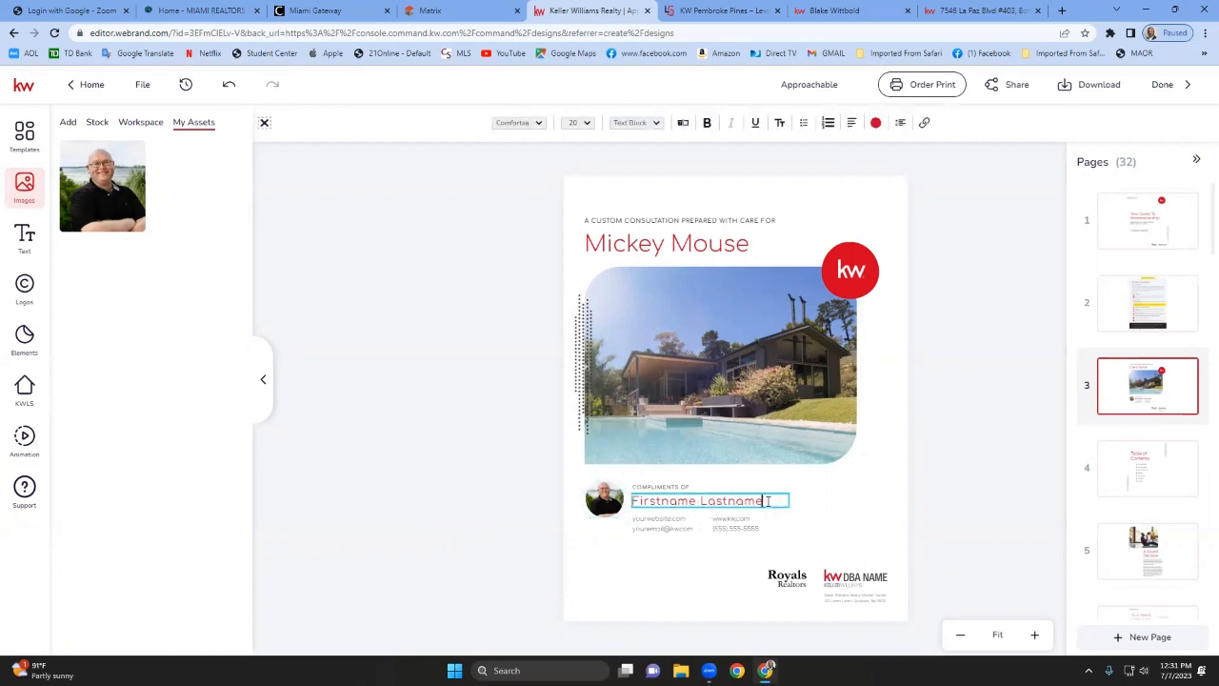
{"action": "key", "text": "BackSpace"}
{"action": "key", "text": "BackSpace"}
{"action": "key", "text": "BackSpace"}
{"action": "key", "text": "BackSpace"}
{"action": "key", "text": "BackSpace"}
{"action": "key", "text": "BackSpace"}
{"action": "key", "text": "BackSpace"}
{"action": "key", "text": "BackSpace"}
{"action": "key", "text": "BackSpace"}
{"action": "key", "text": "BackSpace"}
{"action": "key", "text": "BackSpace"}
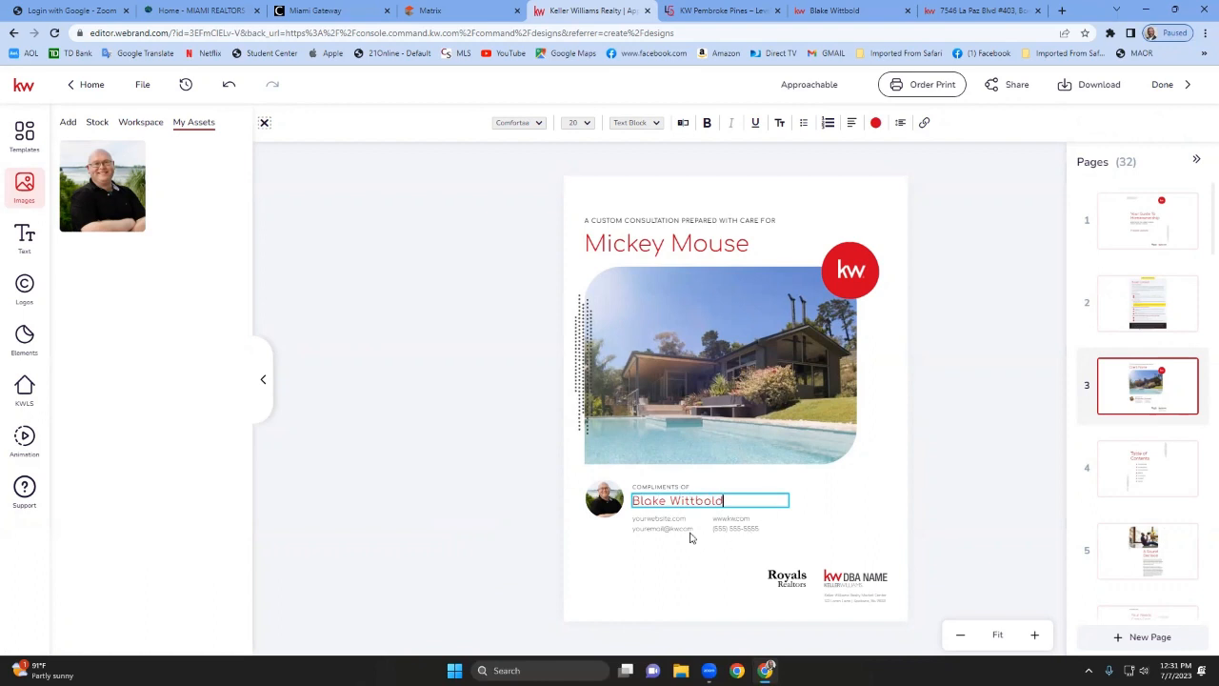
{"action": "key", "text": "Escape"}
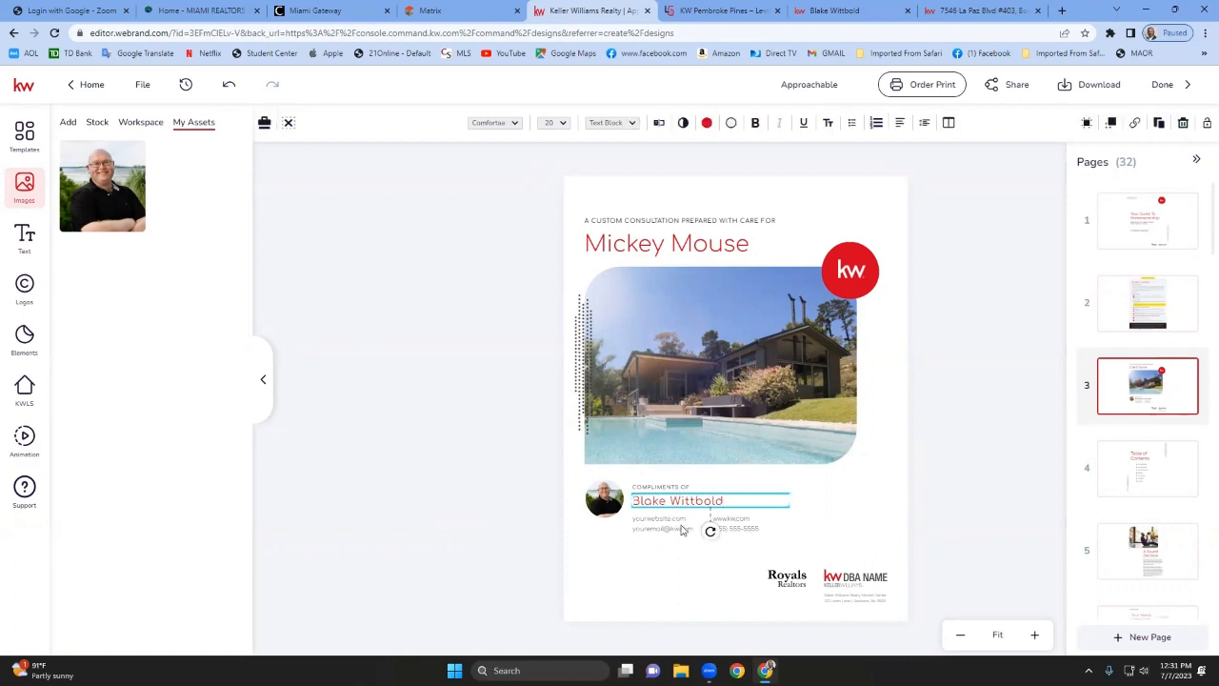
Fill in the agent's e-mail address in the contact lines and shift that text box slightly left.
{"action": "left_click", "coordinate": [681, 530]}
{"action": "left_click", "coordinate": [678, 530]}
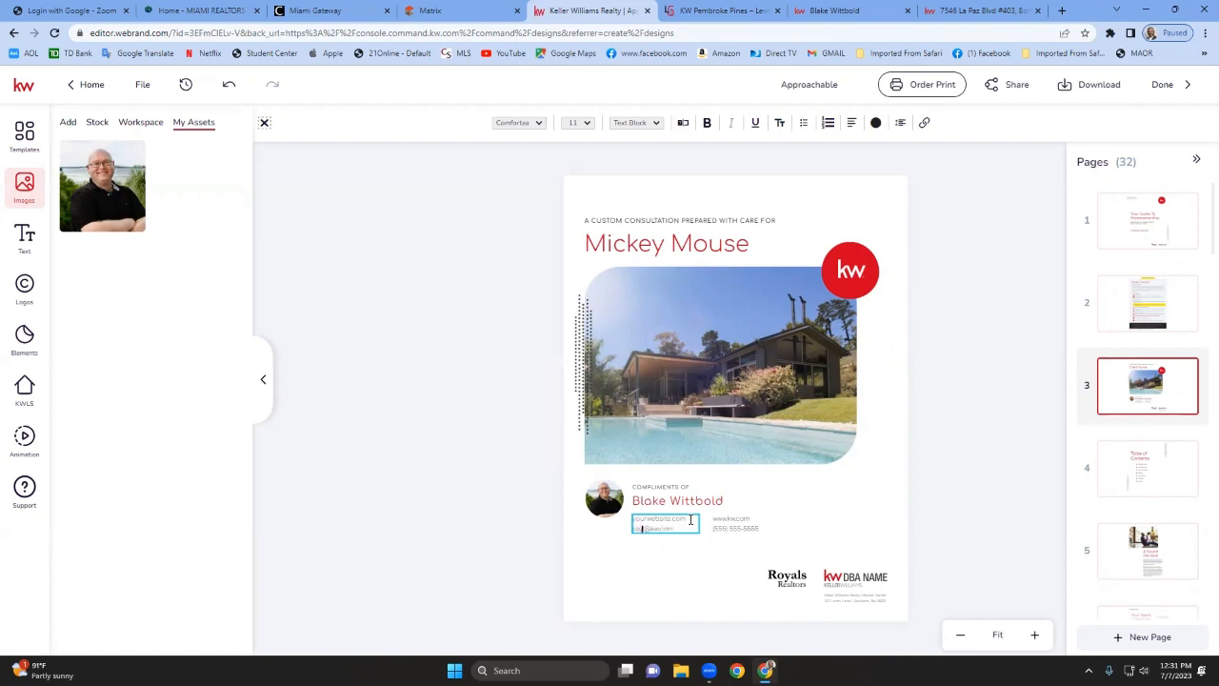
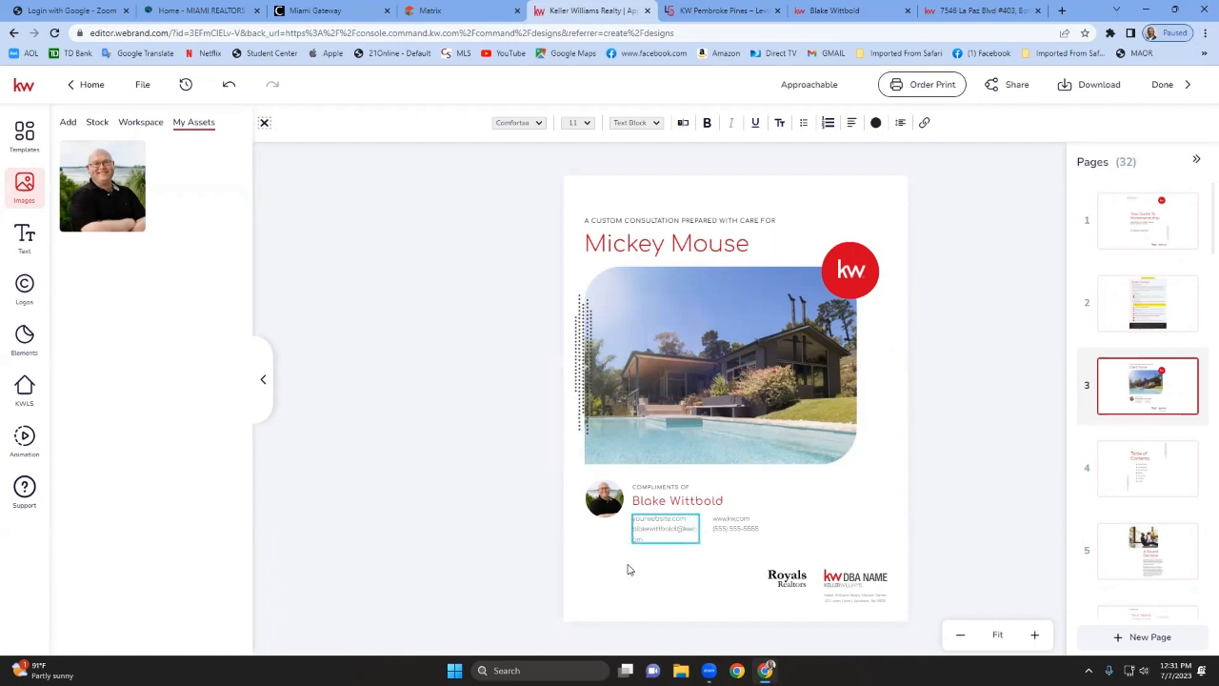
{"action": "key", "text": "Escape"}
{"action": "left_click_drag", "start_coordinate": [635, 525], "coordinate": [619, 527]}
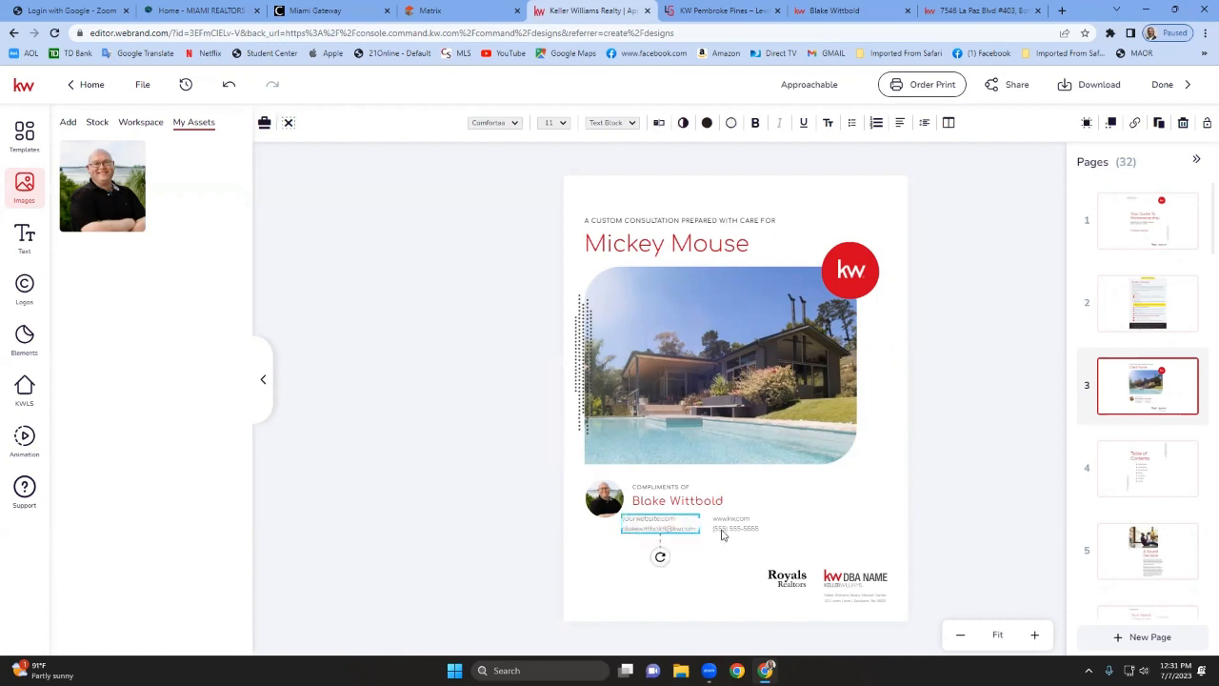
Delete the Royals Realtors logo from the cover footer.
{"action": "left_click", "coordinate": [825, 517]}
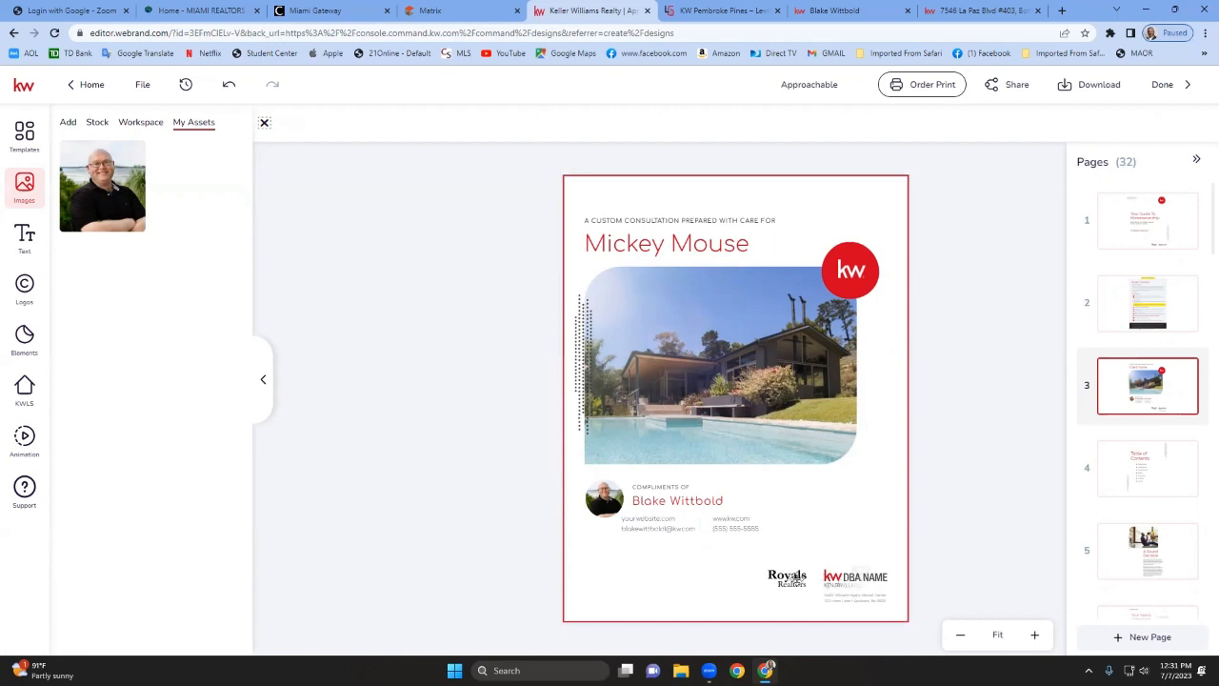
{"action": "left_click", "coordinate": [789, 579]}
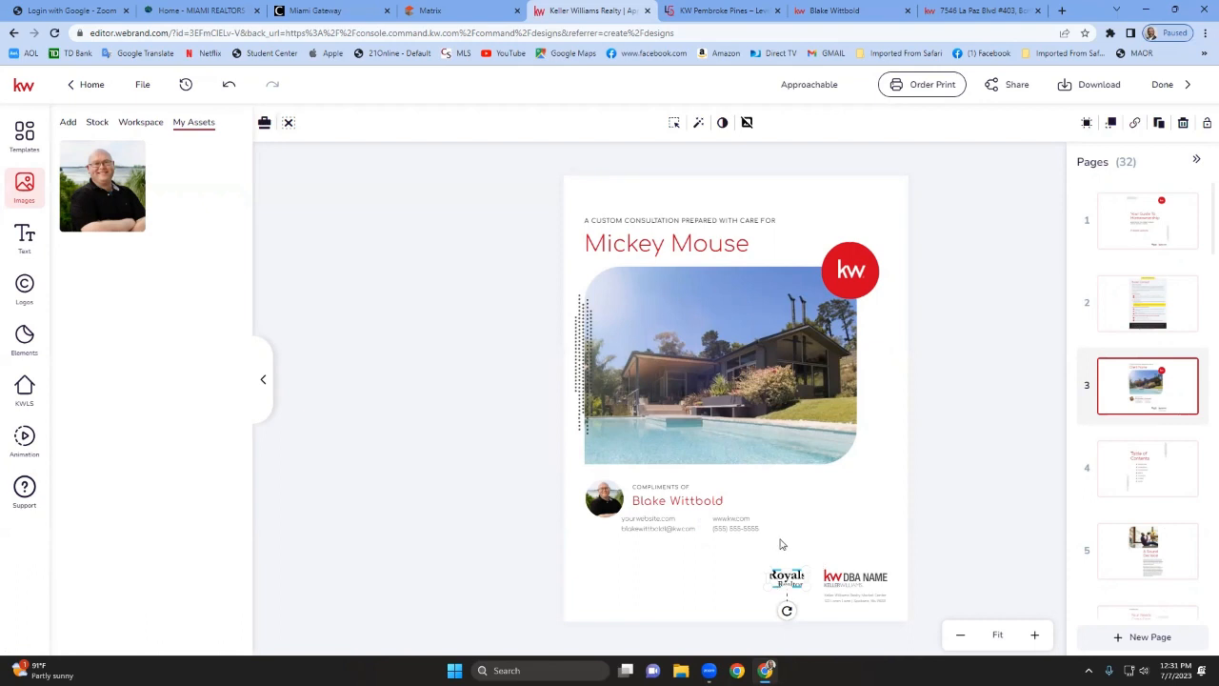
{"action": "key", "text": "Delete"}
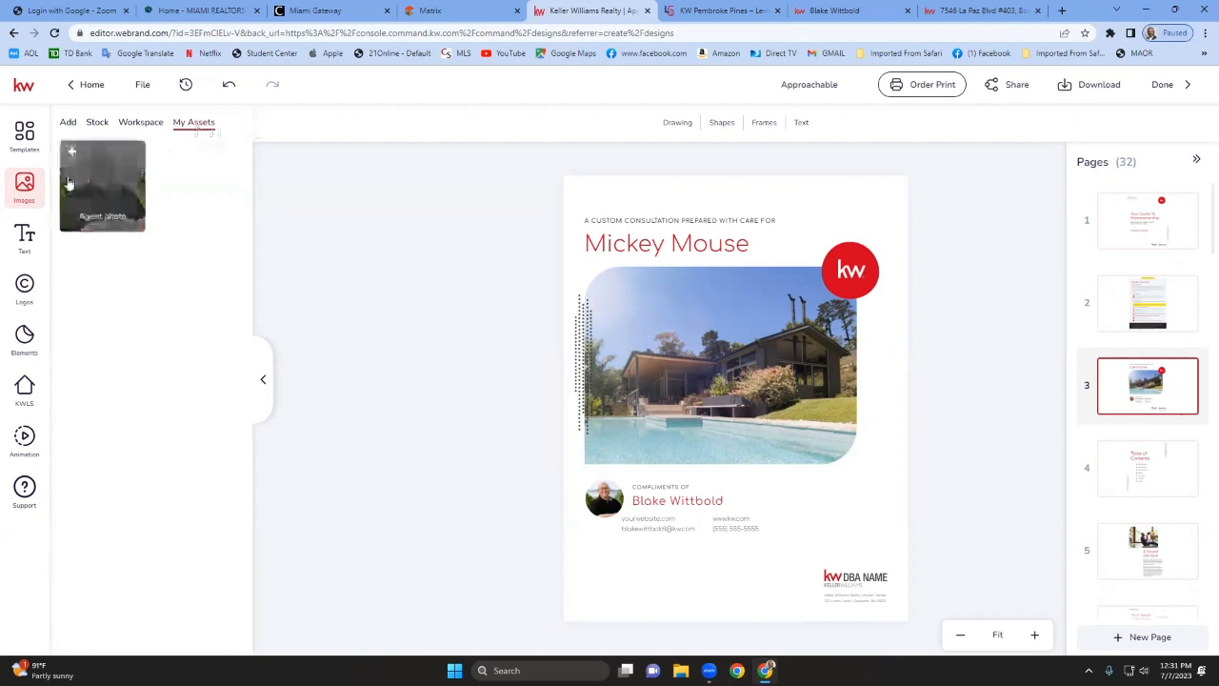
Replace the KW DBA NAME logo with the KW Partners SW logo from the logo assets.
{"action": "left_click", "coordinate": [26, 303]}
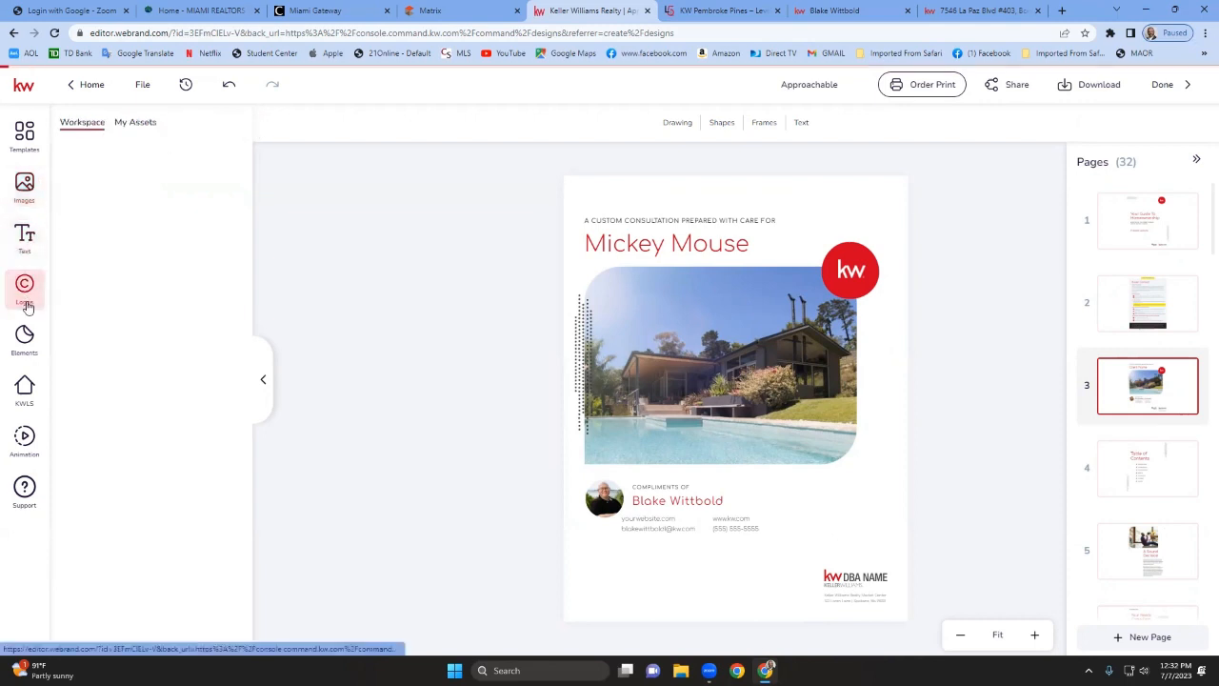
{"action": "left_click", "coordinate": [134, 124]}
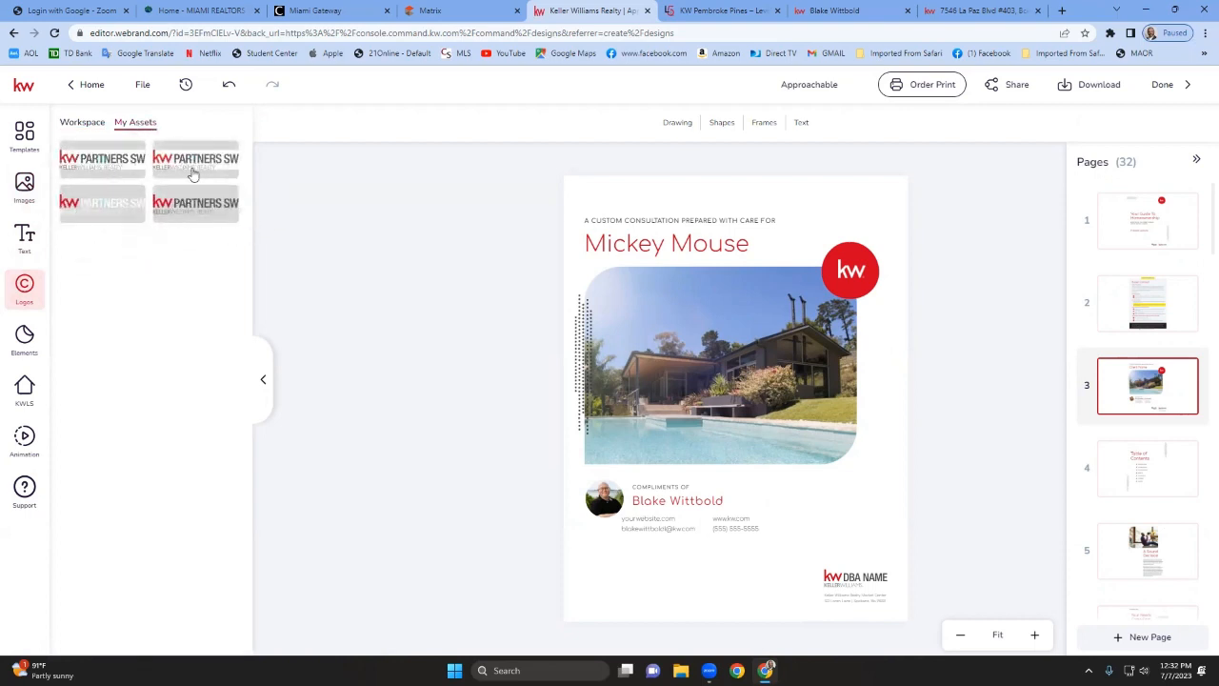
{"action": "left_click_drag", "start_coordinate": [191, 164], "coordinate": [848, 589]}
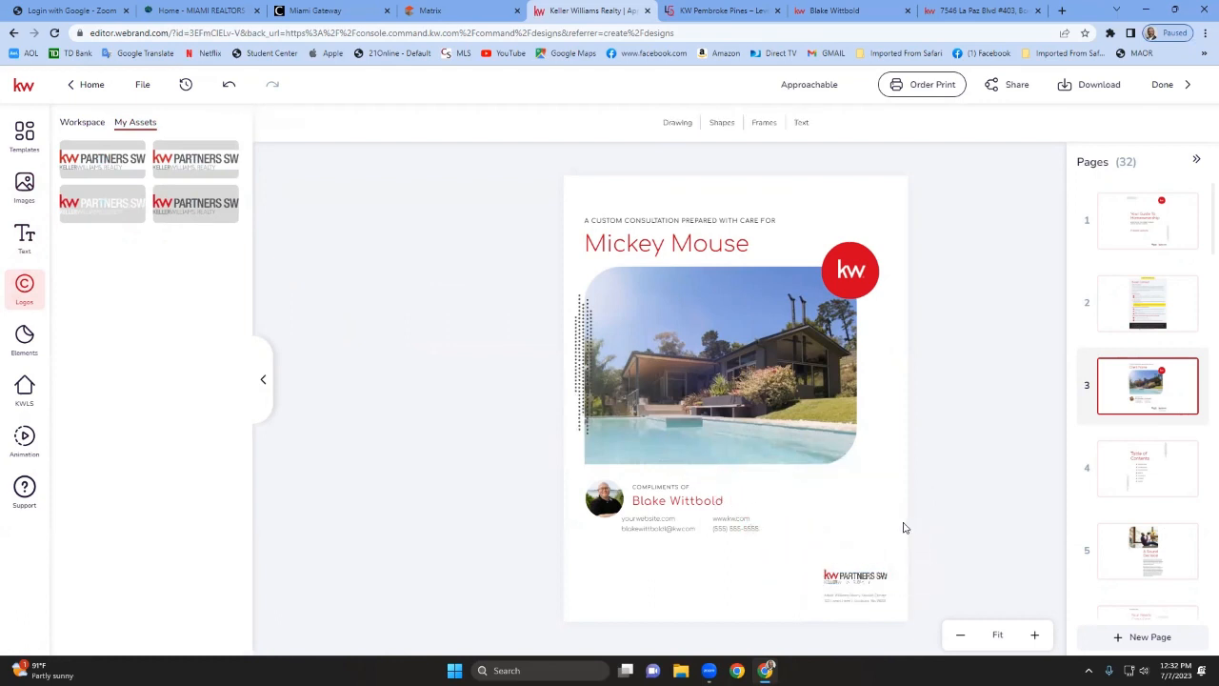
Zoom in and review the edited cover page.
{"action": "left_click", "coordinate": [1042, 638]}
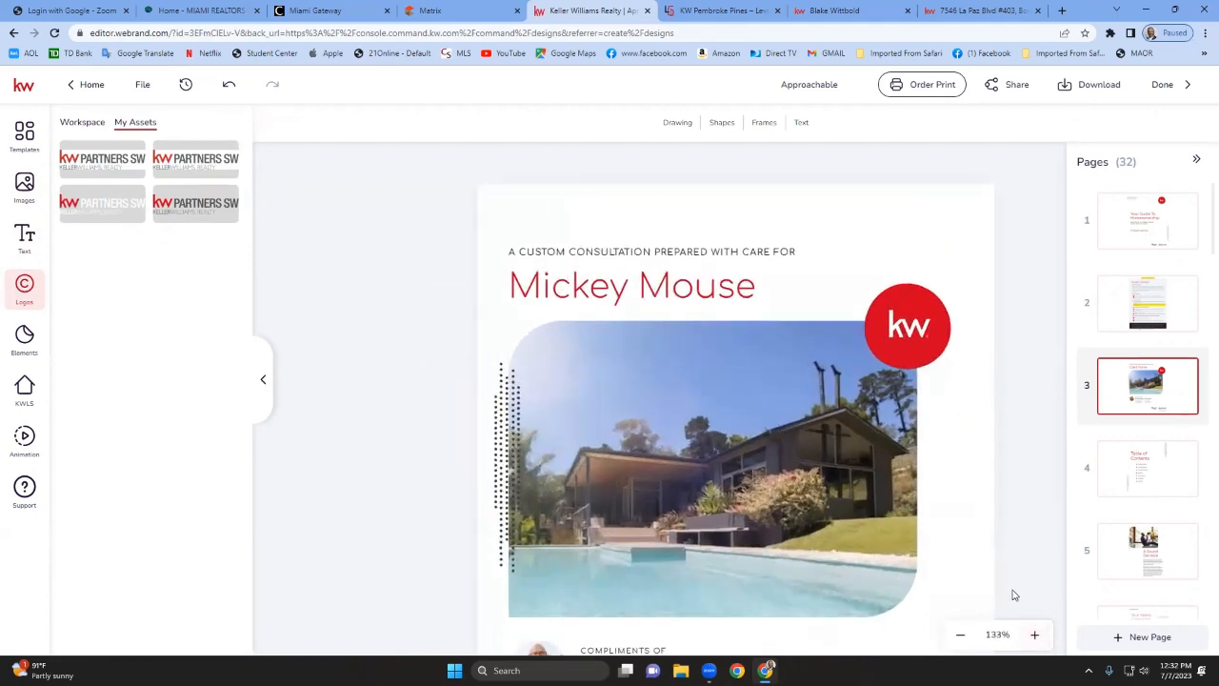
{"action": "scroll", "coordinate": [1007, 579], "scroll_direction": "down", "scroll_amount": 3}
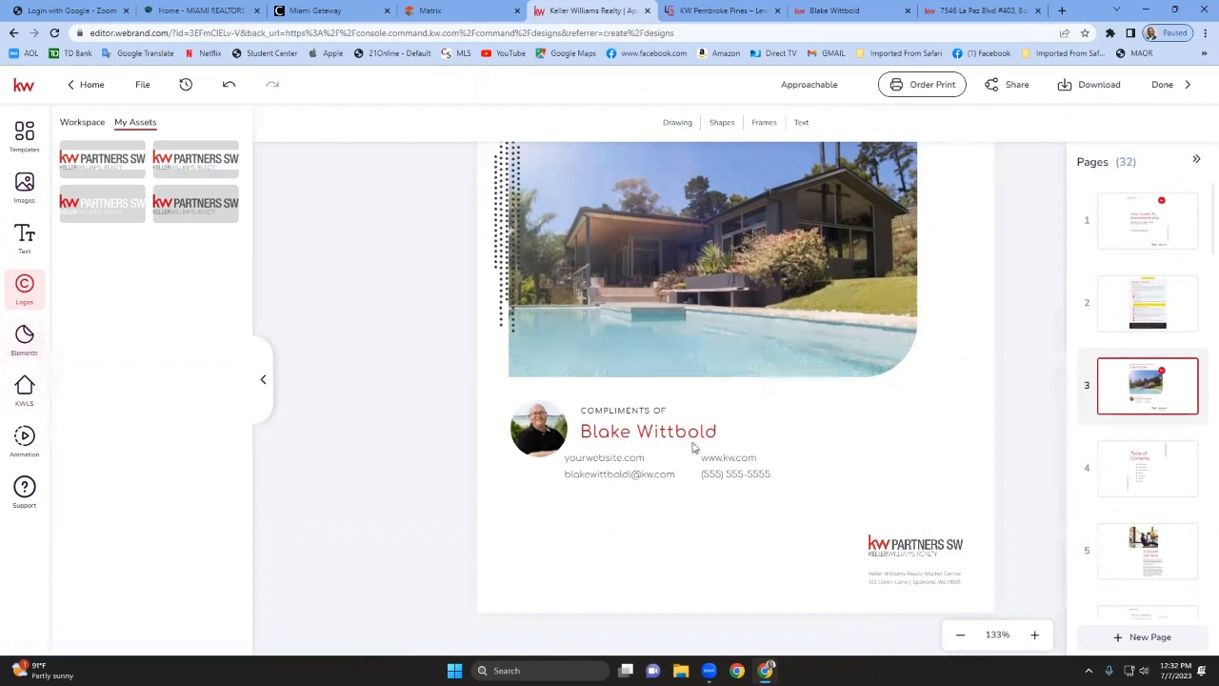
{"action": "scroll", "coordinate": [939, 444], "scroll_direction": "up", "scroll_amount": 5}
{"action": "scroll", "coordinate": [938, 445], "scroll_direction": "down", "scroll_amount": 1}
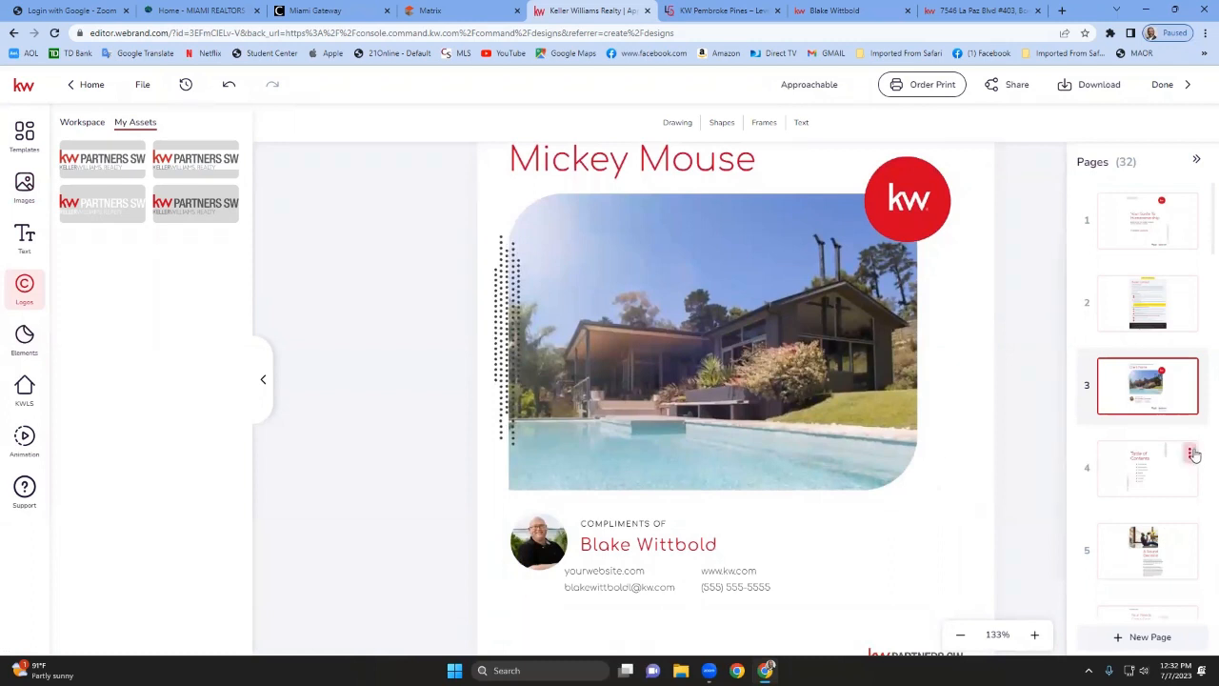
Browse booklet pages 4 through 12 to check their content for placeholders needing personalization.
{"action": "left_click", "coordinate": [1163, 463]}
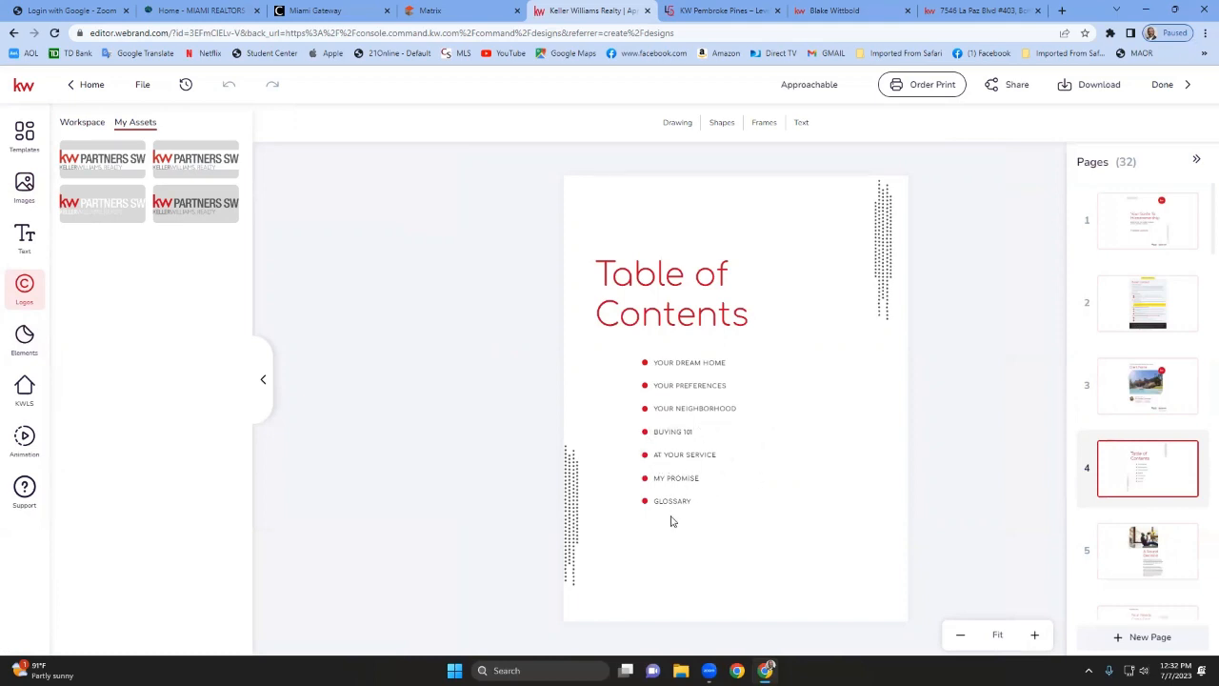
{"action": "left_click", "coordinate": [1163, 570]}
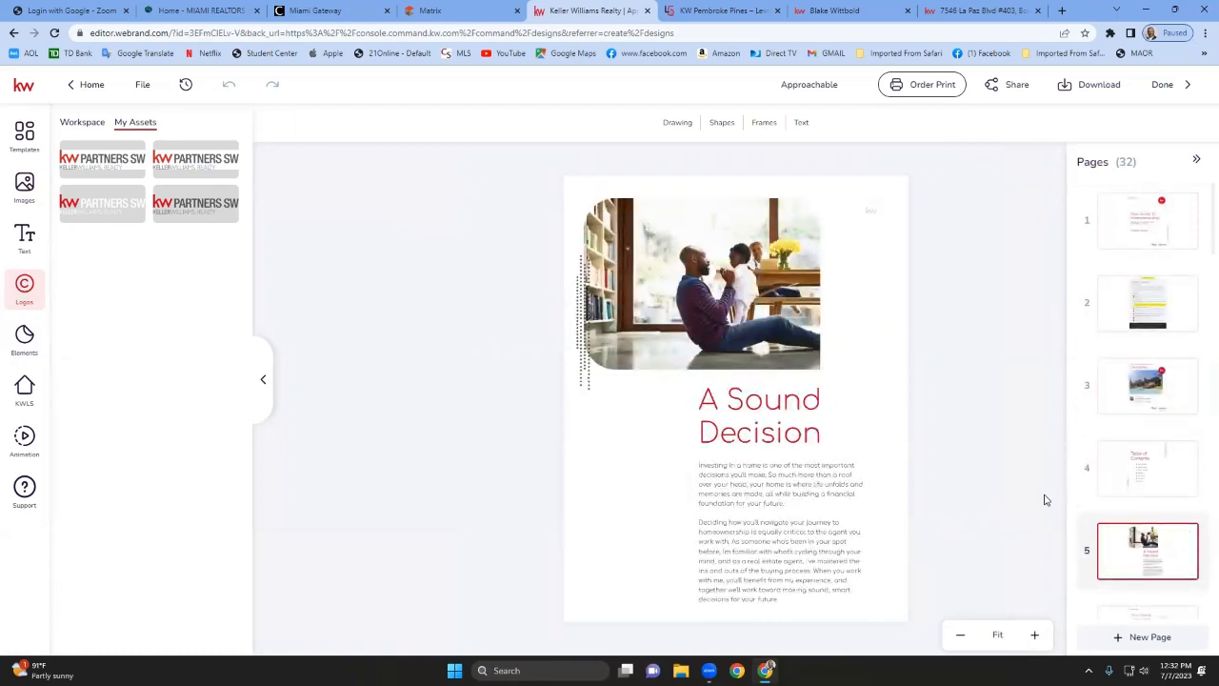
{"action": "scroll", "coordinate": [1188, 567], "scroll_direction": "down", "scroll_amount": 2}
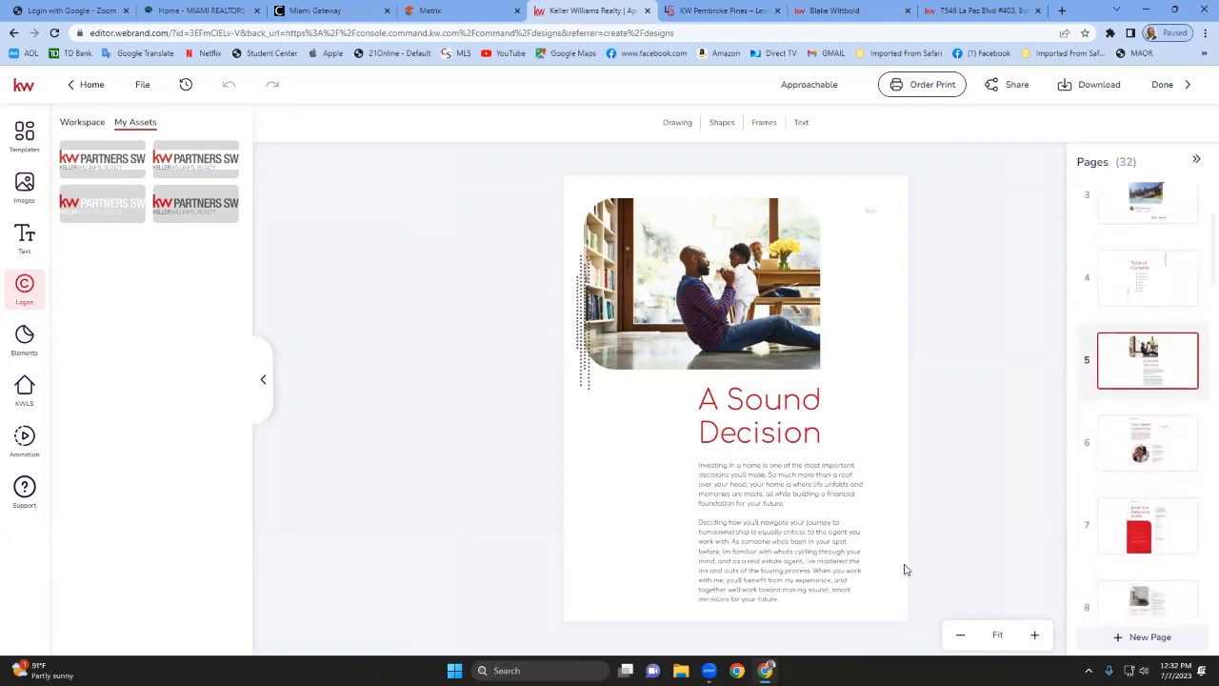
{"action": "left_click", "coordinate": [763, 547]}
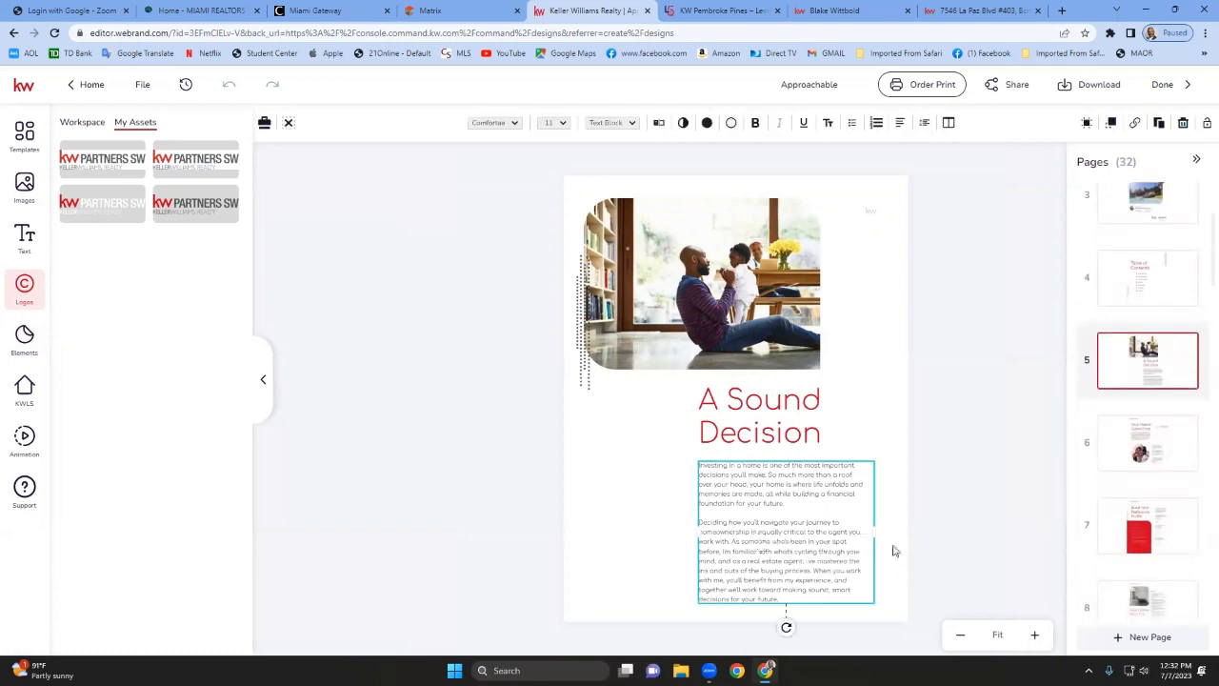
{"action": "left_click", "coordinate": [1151, 468]}
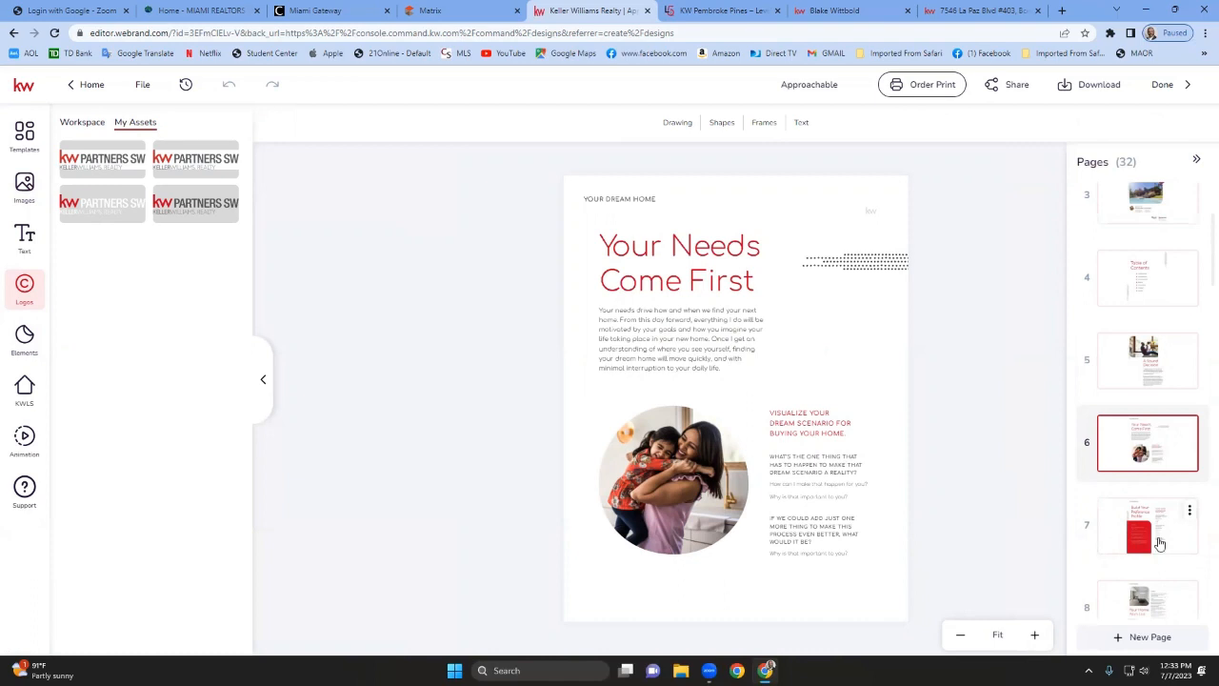
{"action": "left_click", "coordinate": [1159, 542]}
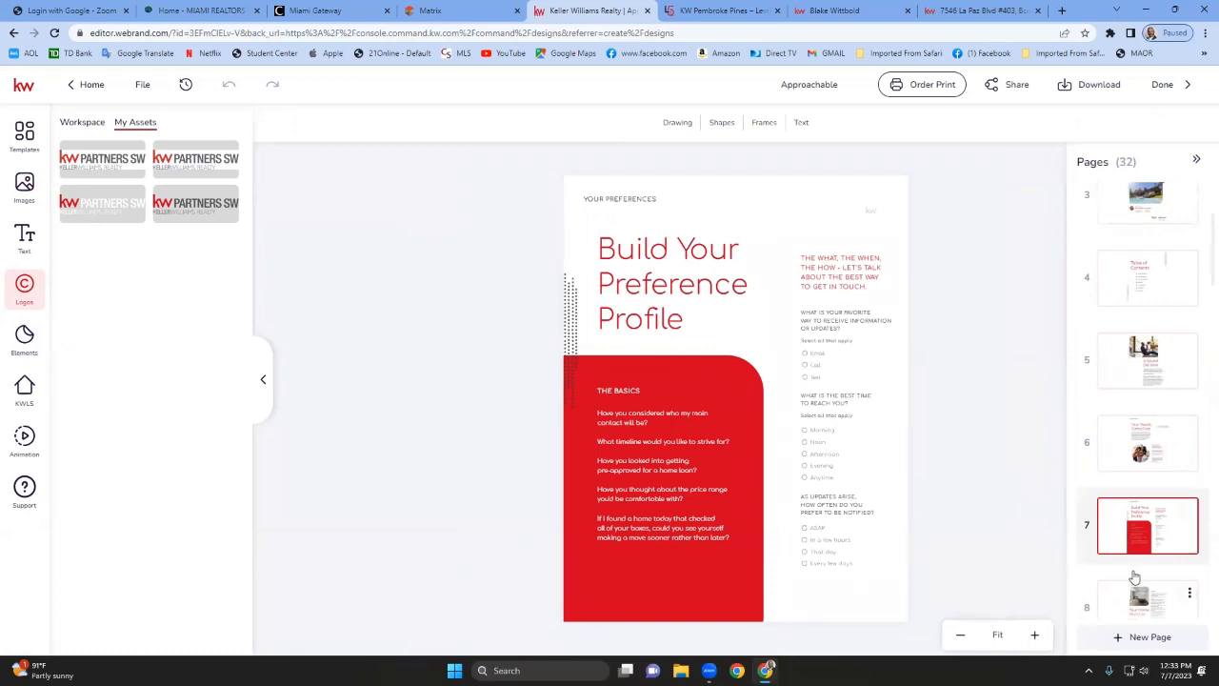
{"action": "left_click", "coordinate": [1139, 600]}
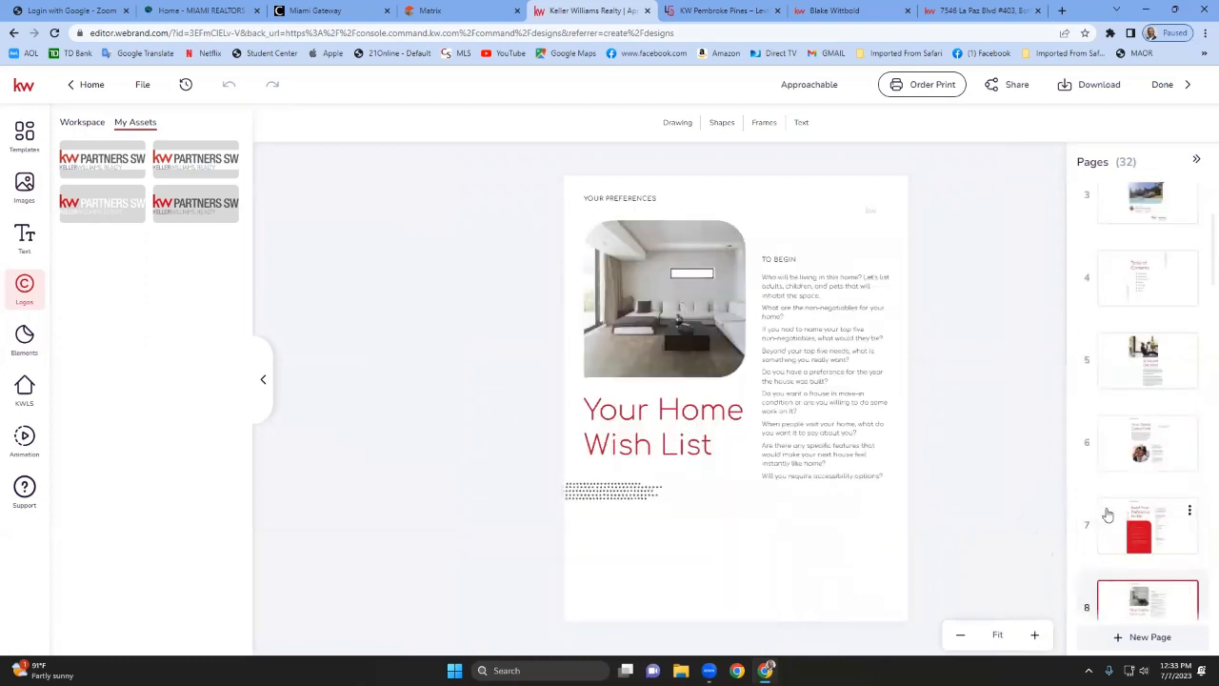
{"action": "scroll", "coordinate": [1105, 513], "scroll_direction": "down", "scroll_amount": 3}
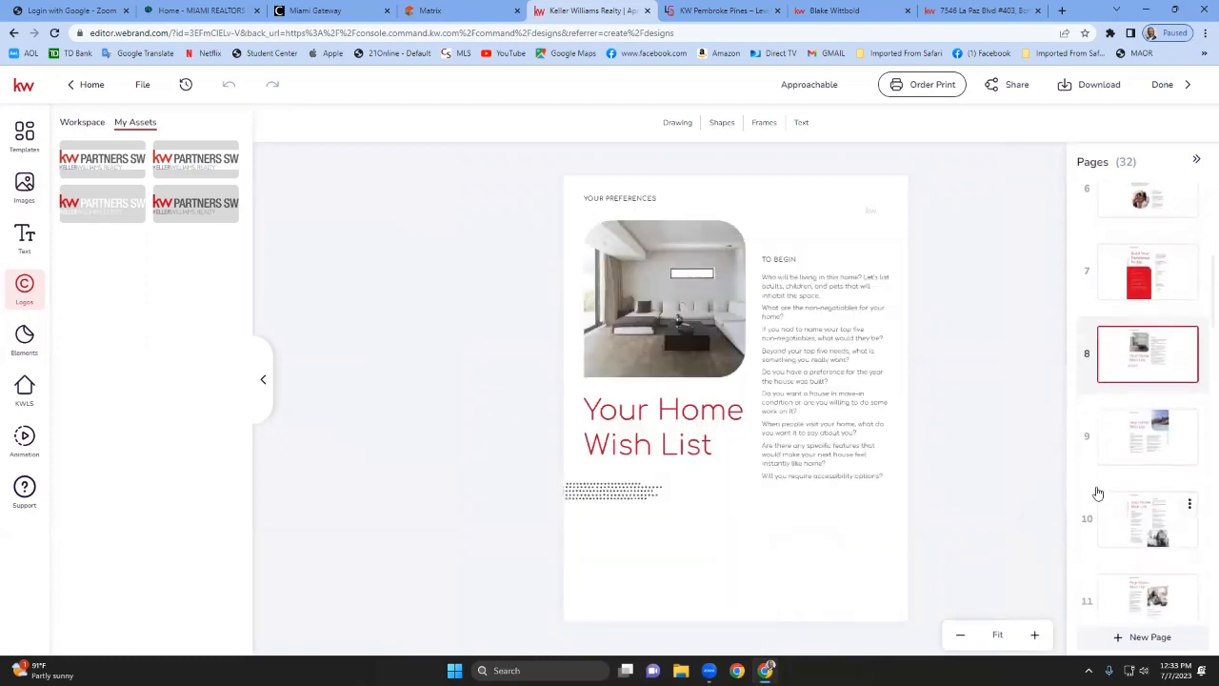
{"action": "left_click", "coordinate": [1162, 436]}
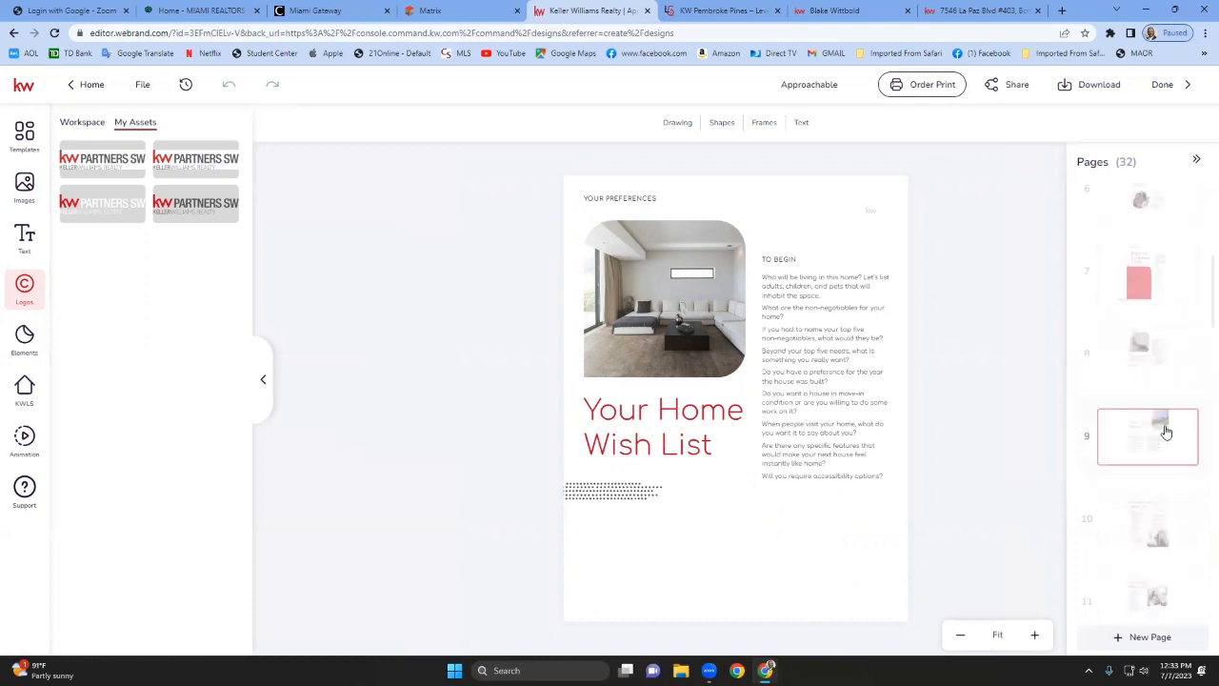
{"action": "left_click", "coordinate": [1153, 505]}
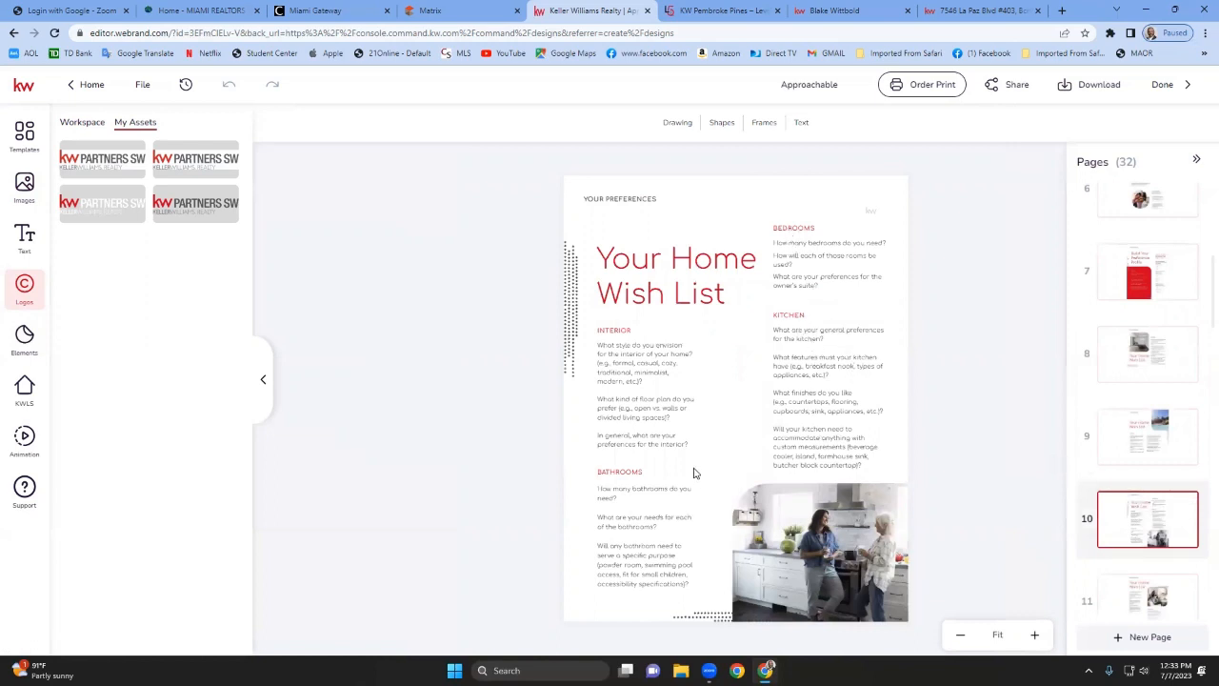
{"action": "left_click", "coordinate": [1140, 591]}
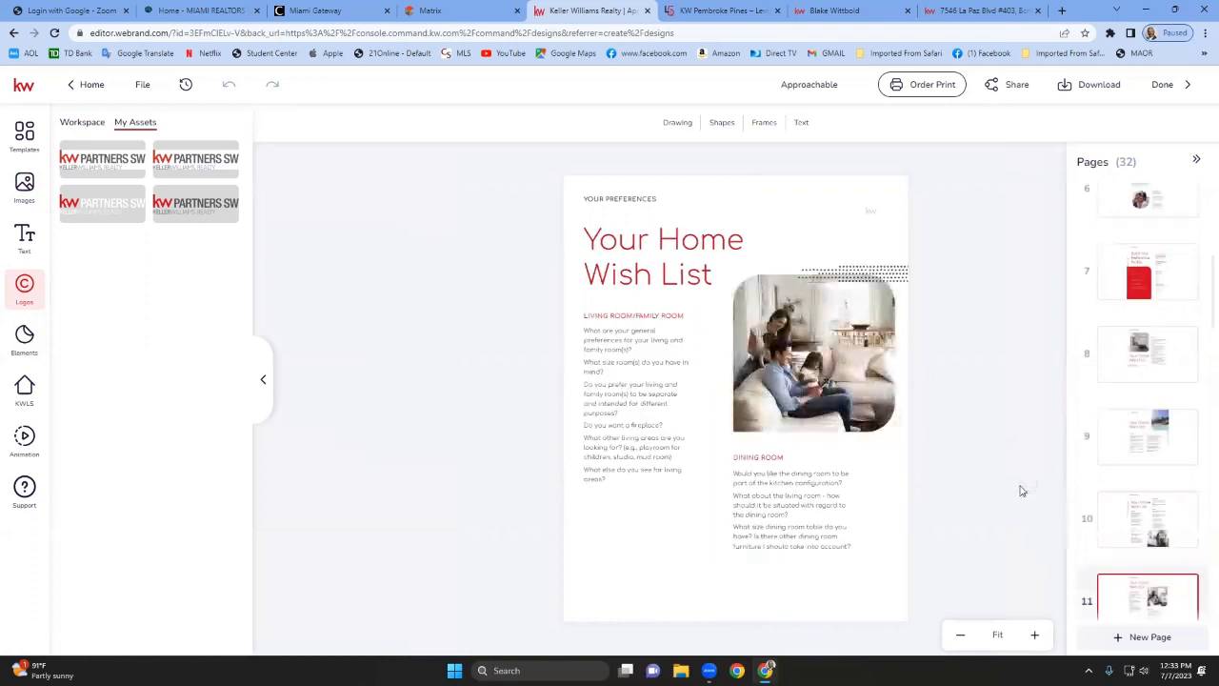
{"action": "scroll", "coordinate": [1202, 493], "scroll_direction": "down", "scroll_amount": 3}
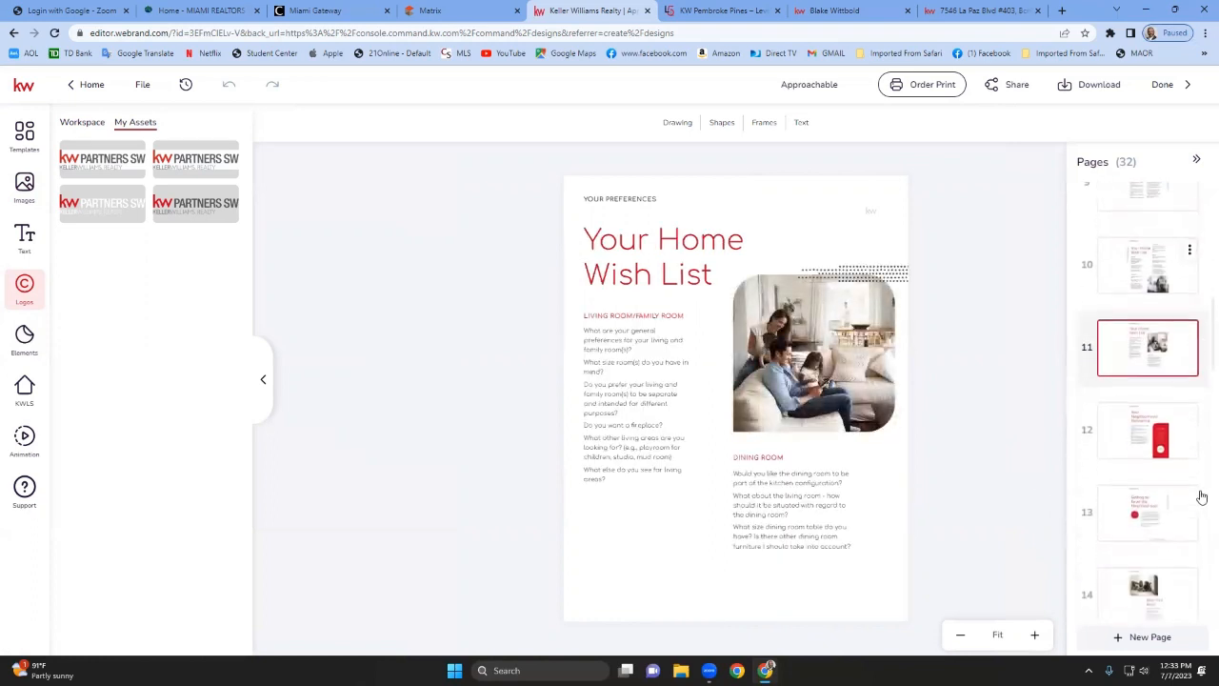
{"action": "left_click", "coordinate": [1143, 453]}
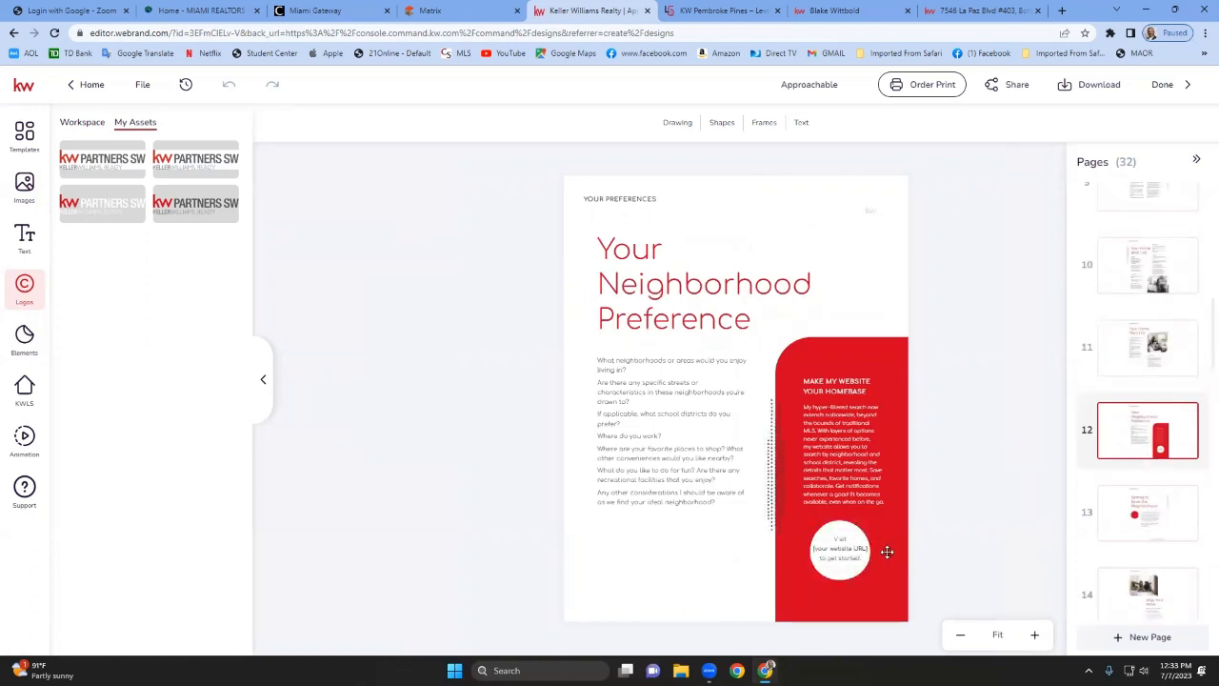
Replace the website URL placeholder in the red circle on page 12 with the agent's website address and resize its text box.
{"action": "left_click", "coordinate": [1030, 634]}
{"action": "left_click", "coordinate": [1030, 635]}
{"action": "left_click", "coordinate": [1031, 634]}
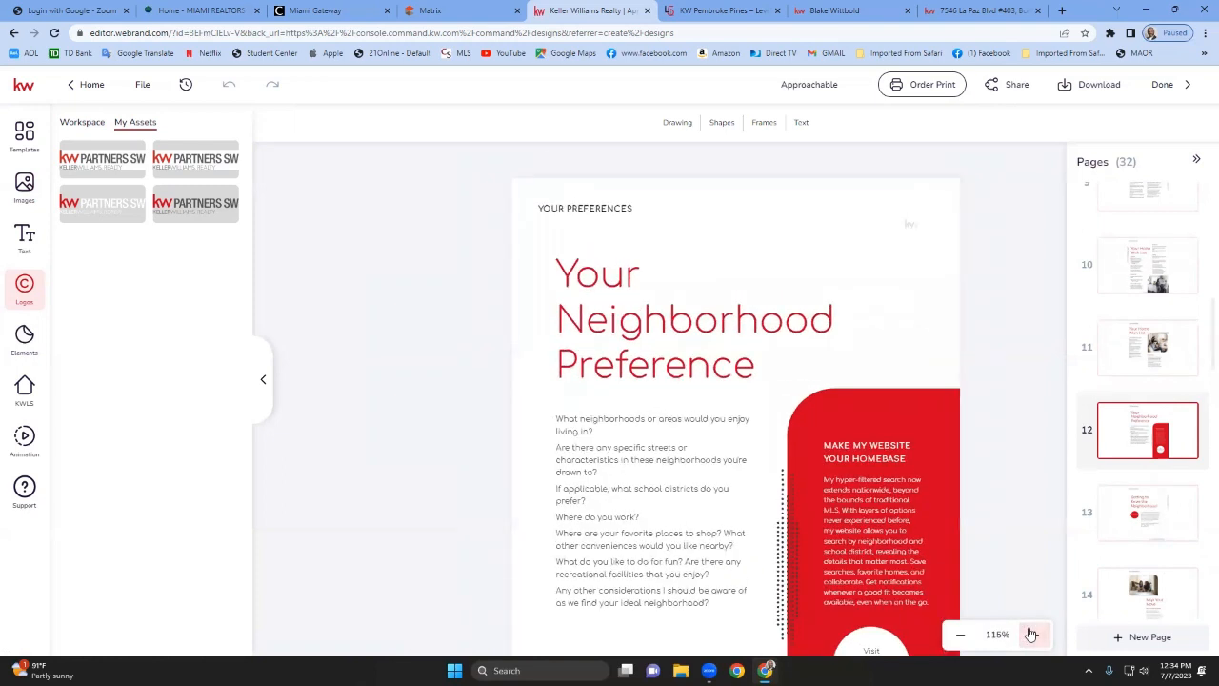
{"action": "left_click", "coordinate": [973, 486]}
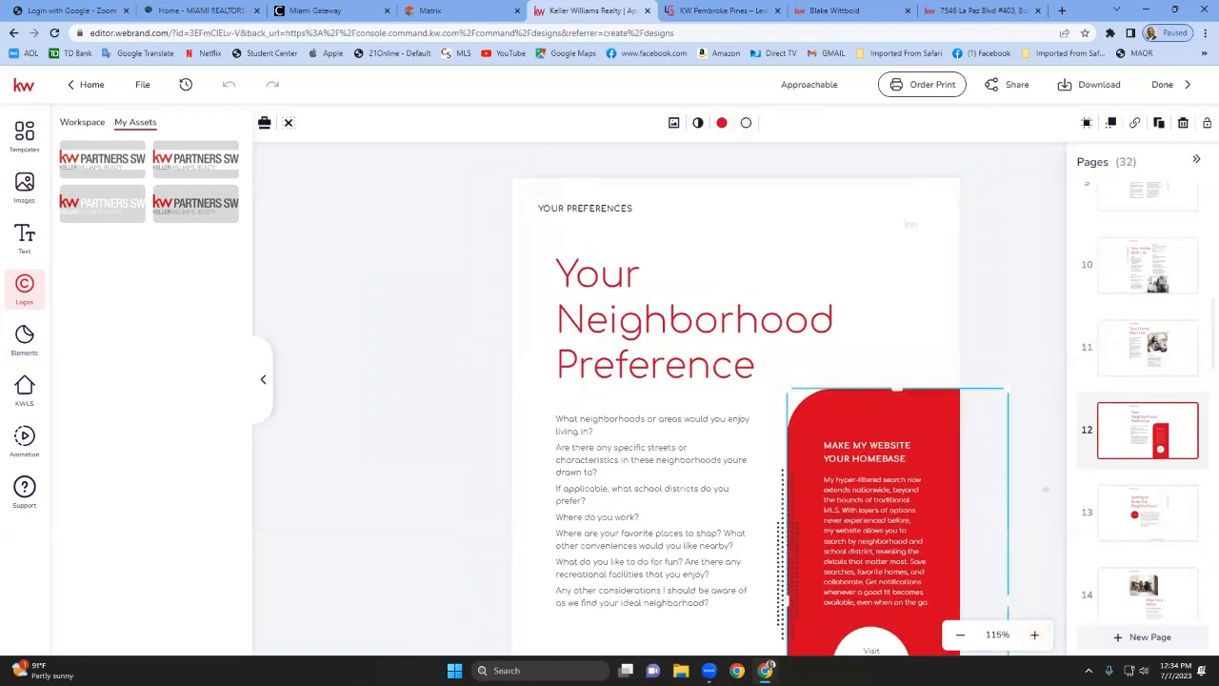
{"action": "left_click", "coordinate": [1028, 498]}
{"action": "scroll", "coordinate": [1024, 502], "scroll_direction": "down", "scroll_amount": 1}
{"action": "scroll", "coordinate": [1023, 502], "scroll_direction": "down", "scroll_amount": 1}
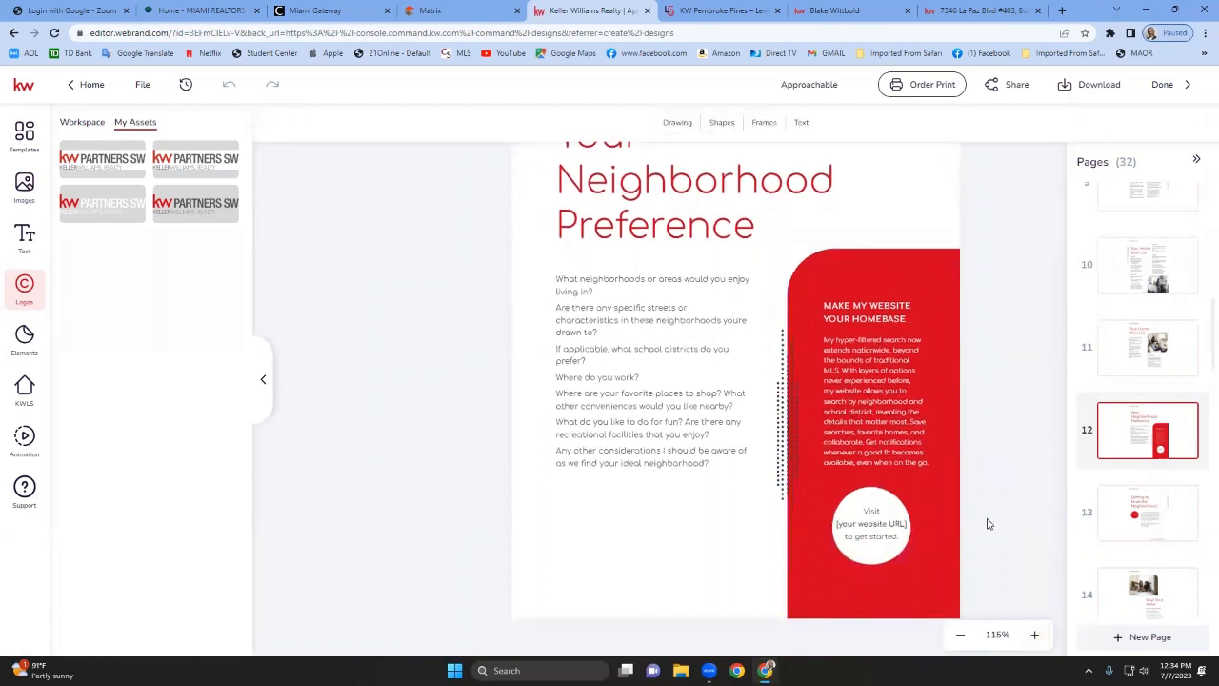
{"action": "left_click", "coordinate": [886, 524]}
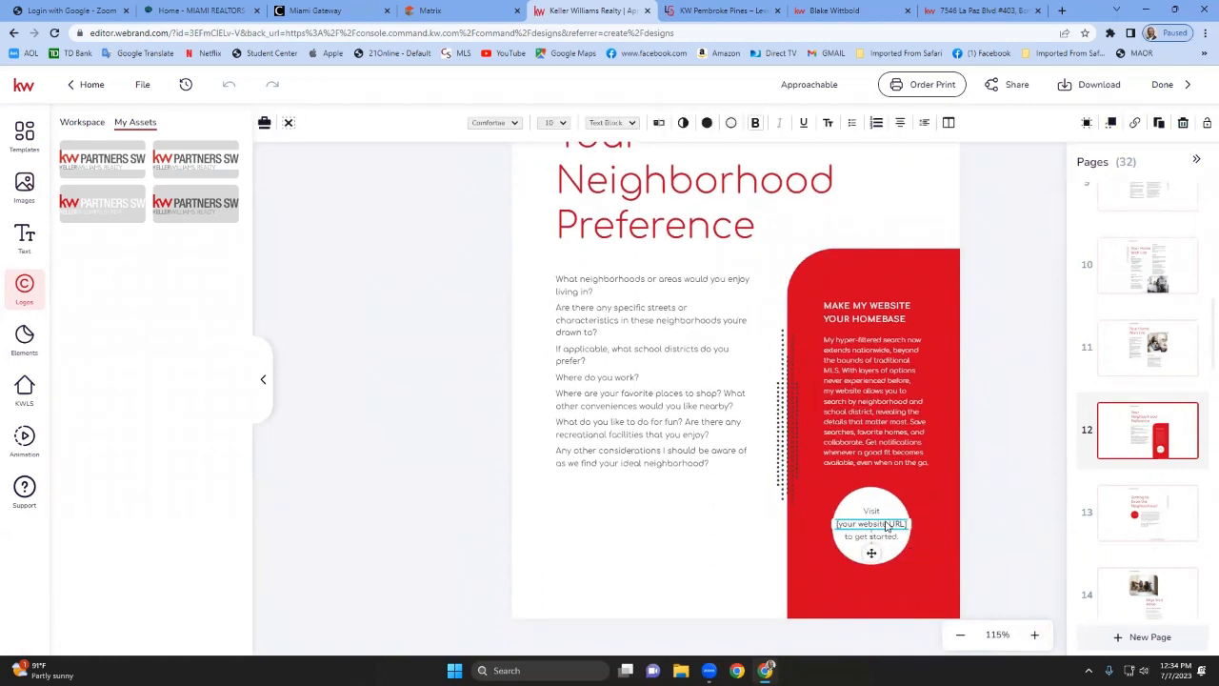
{"action": "left_click", "coordinate": [886, 524]}
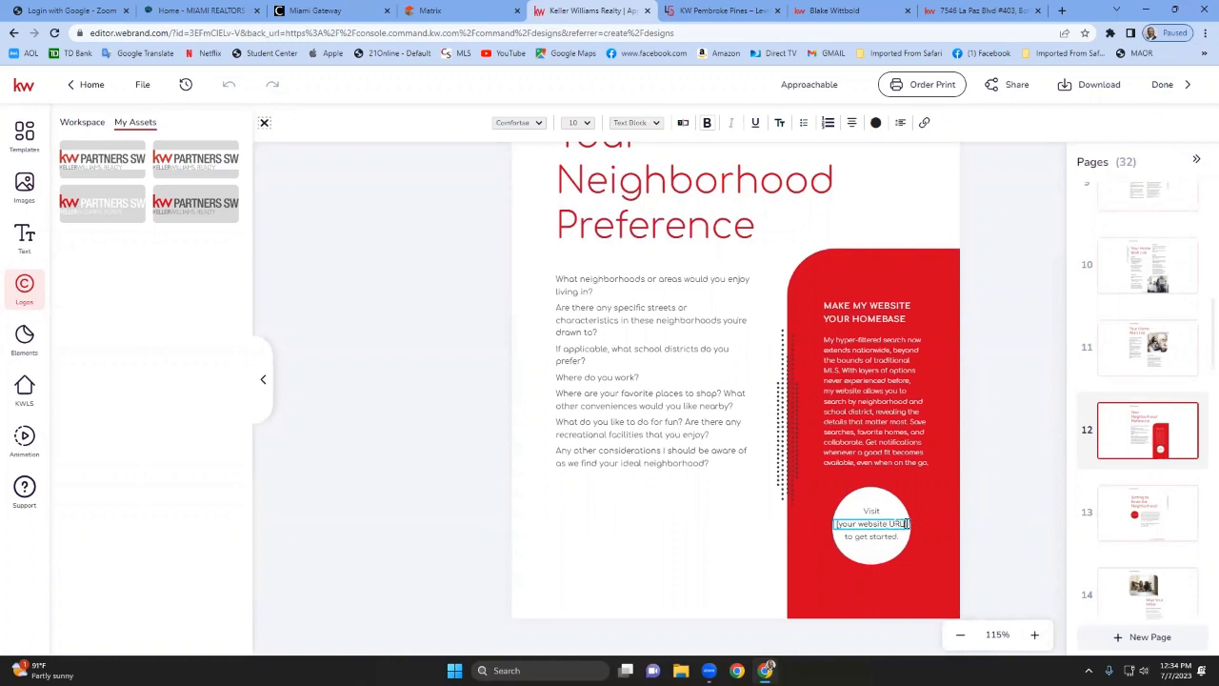
{"action": "left_click_drag", "start_coordinate": [906, 523], "coordinate": [834, 520]}
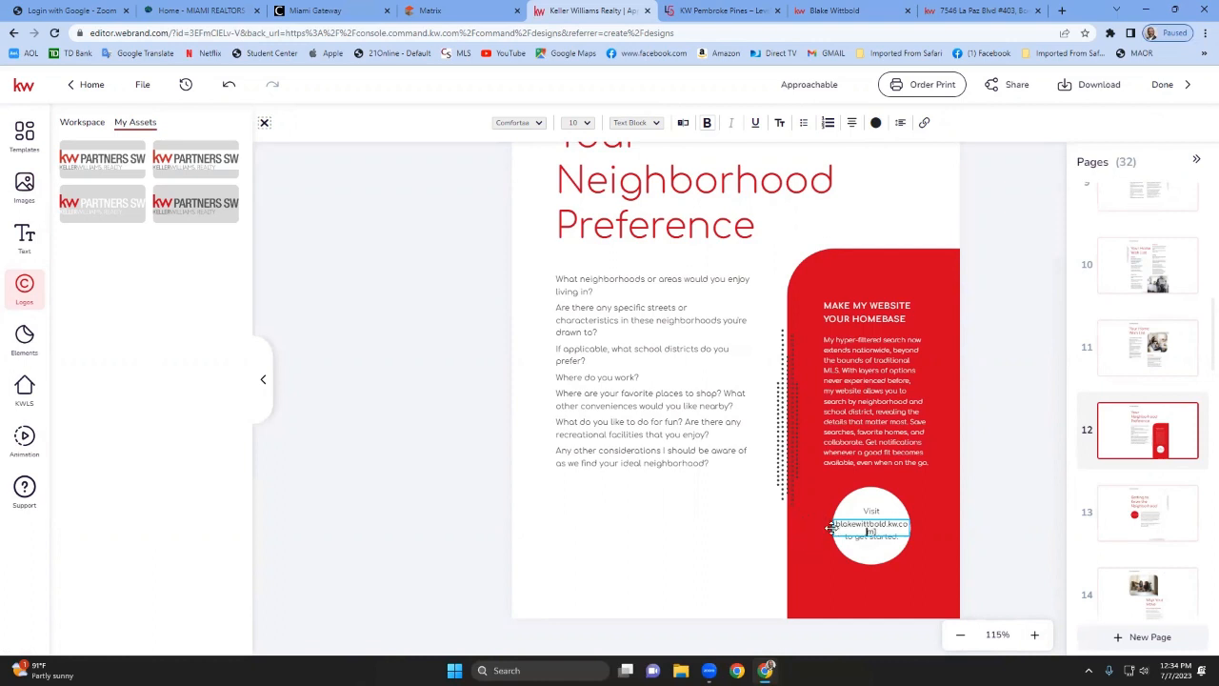
{"action": "left_click", "coordinate": [901, 536]}
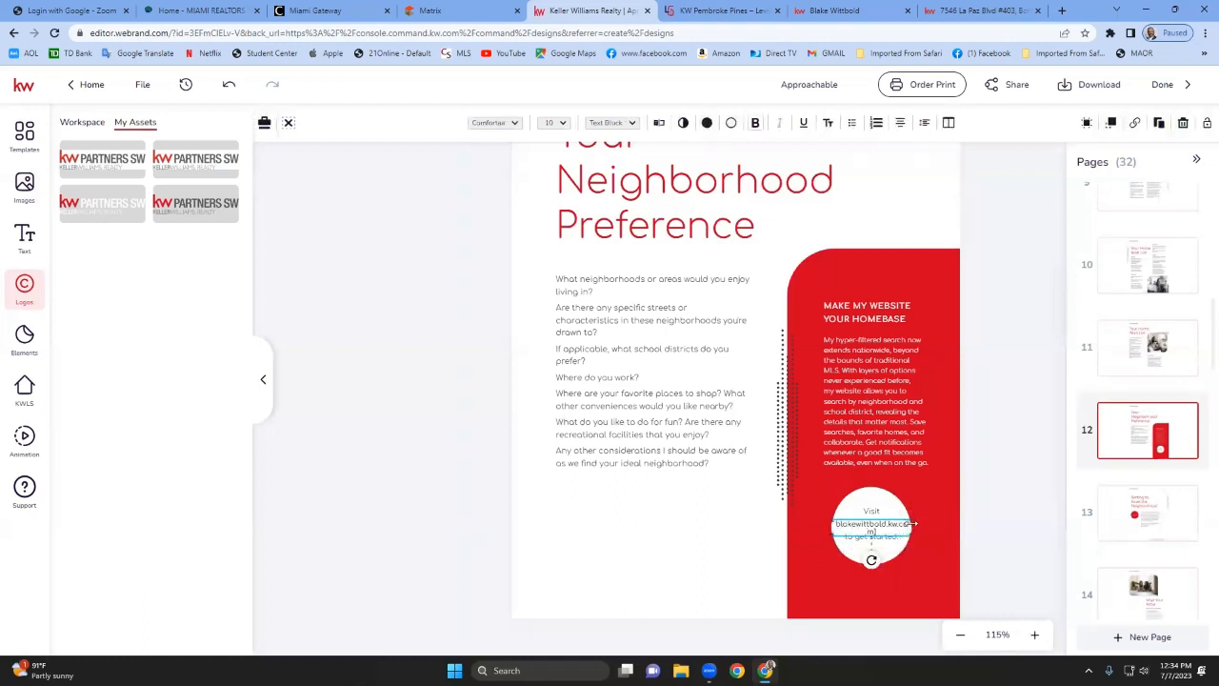
{"action": "mouse_move", "coordinate": [912, 525]}
{"action": "left_mouse_down"}
{"action": "mouse_move", "coordinate": [928, 524]}
{"action": "mouse_move", "coordinate": [891, 526]}
{"action": "left_mouse_up"}
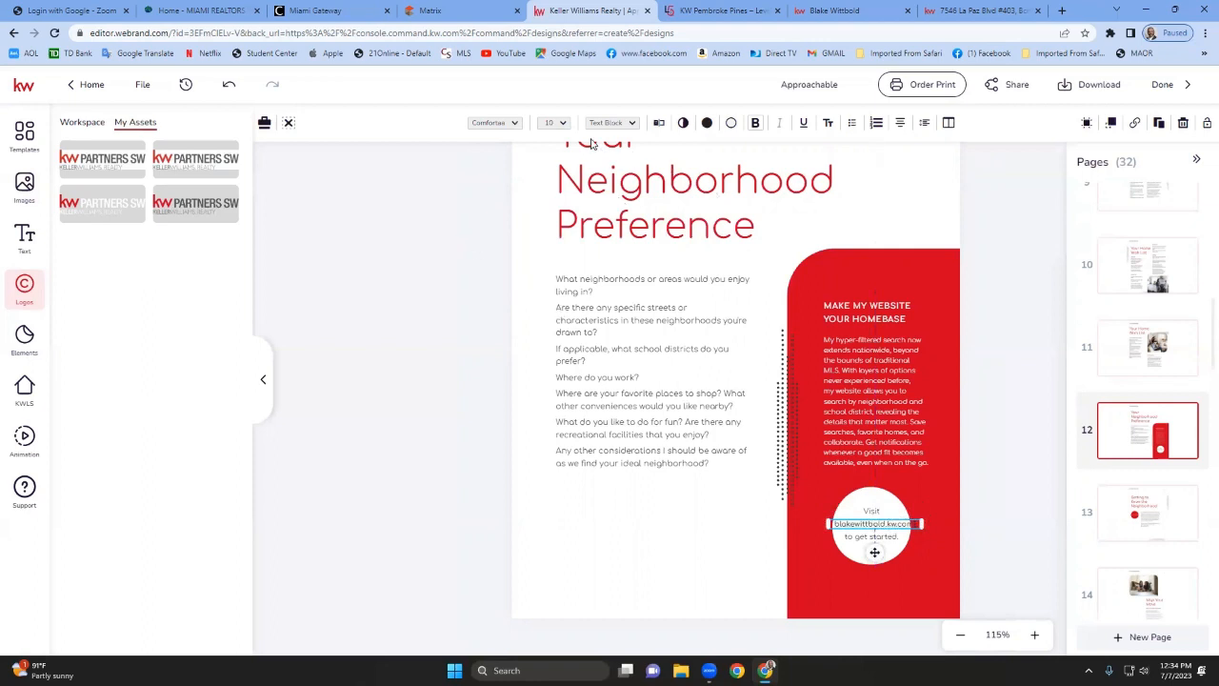
Set the website address text to 8 pt and remove a stray trailing character.
{"action": "left_click", "coordinate": [558, 123]}
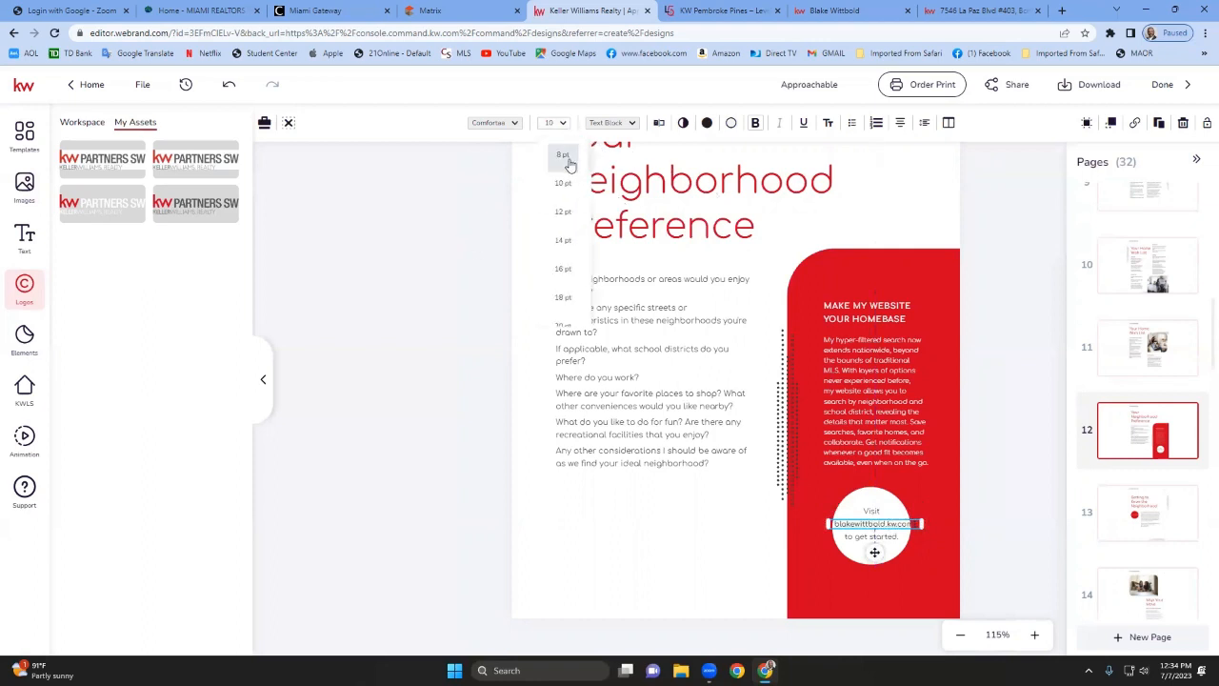
{"action": "left_click", "coordinate": [564, 155]}
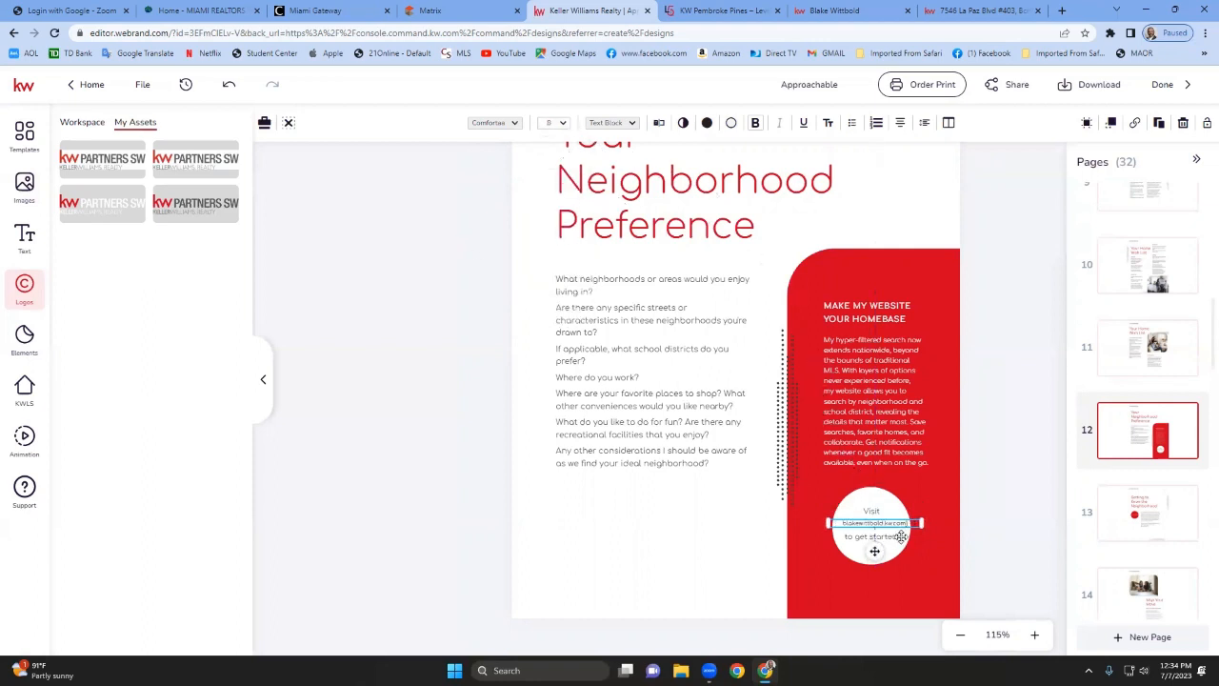
{"action": "left_click_drag", "start_coordinate": [908, 521], "coordinate": [906, 521]}
{"action": "double_click", "coordinate": [908, 523]}
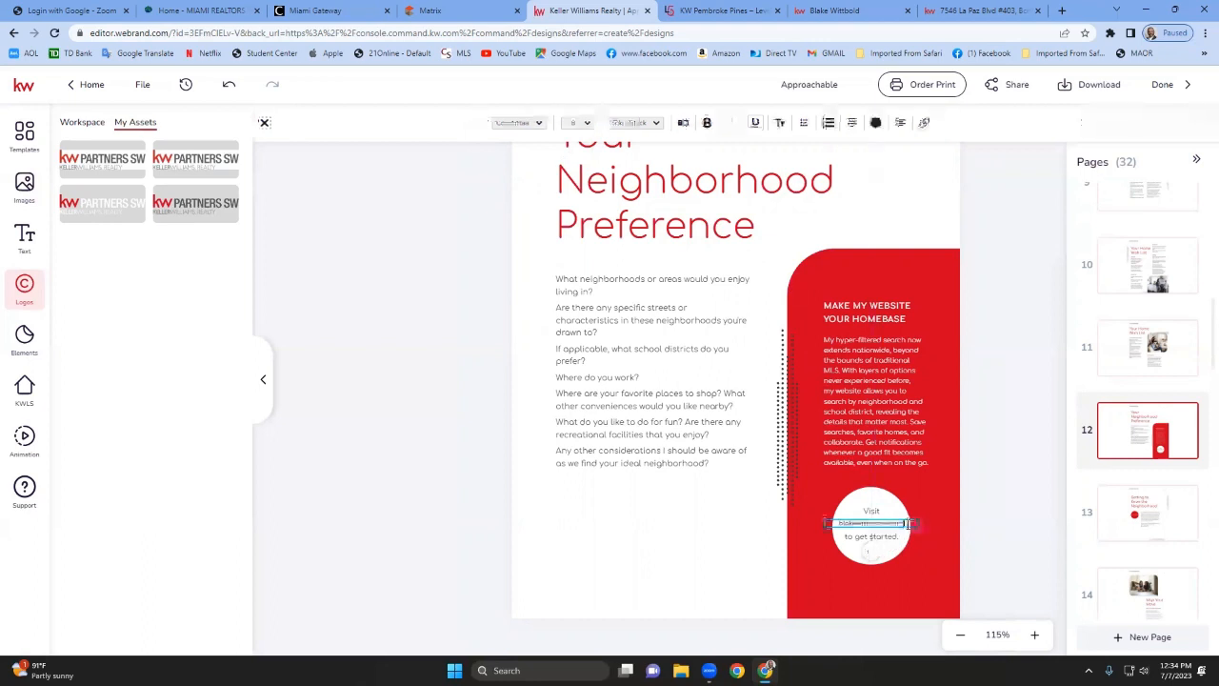
{"action": "key", "text": "BackSpace"}
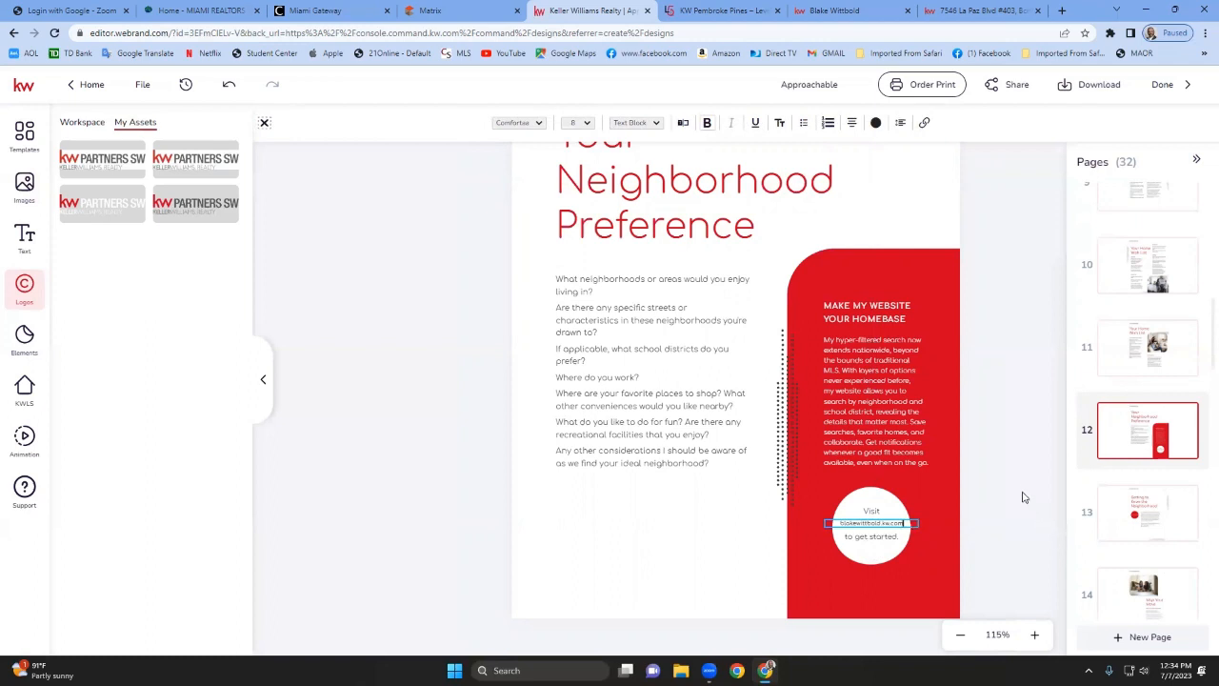
{"action": "key", "text": "Escape"}
{"action": "key", "text": "Escape"}
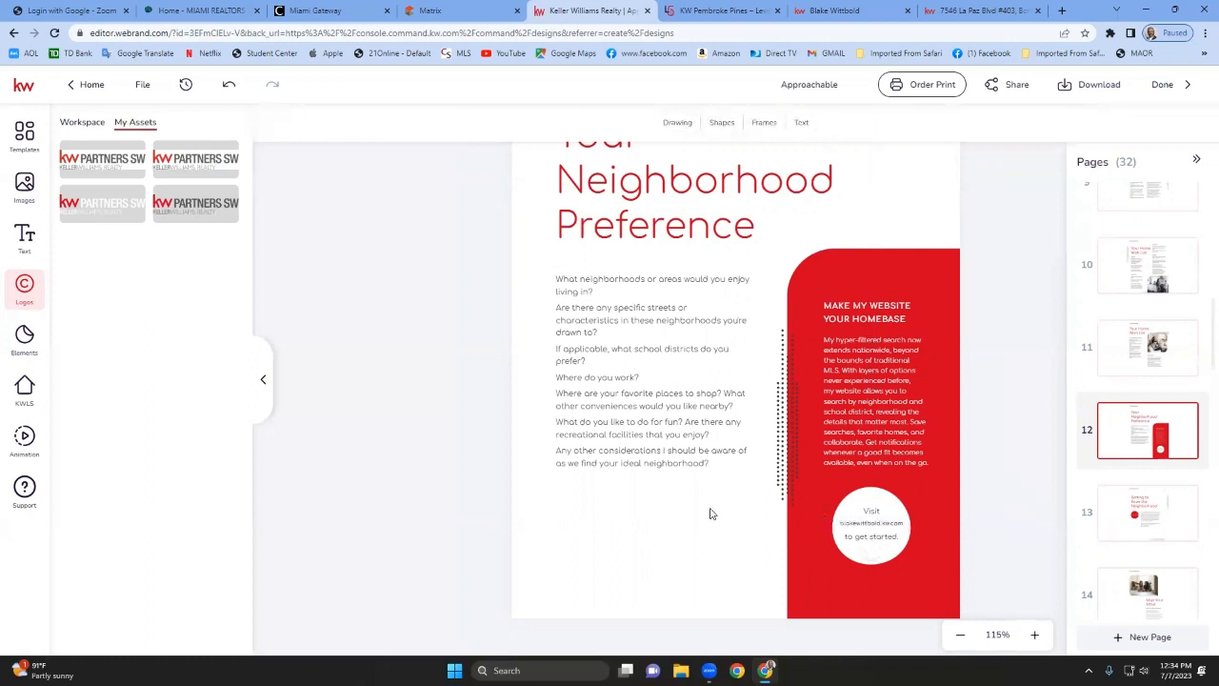
Browse booklet pages 13 through 28 to check for further placeholders.
{"action": "left_click", "coordinate": [1152, 514]}
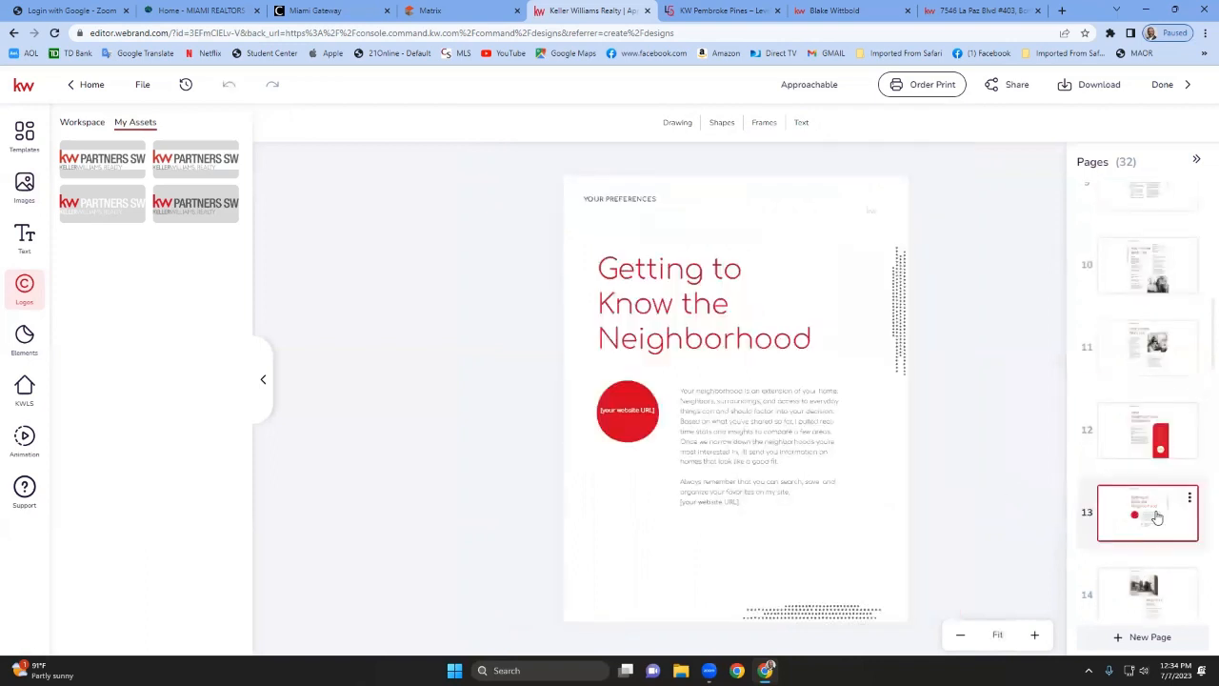
{"action": "scroll", "coordinate": [1105, 536], "scroll_direction": "down", "scroll_amount": 5}
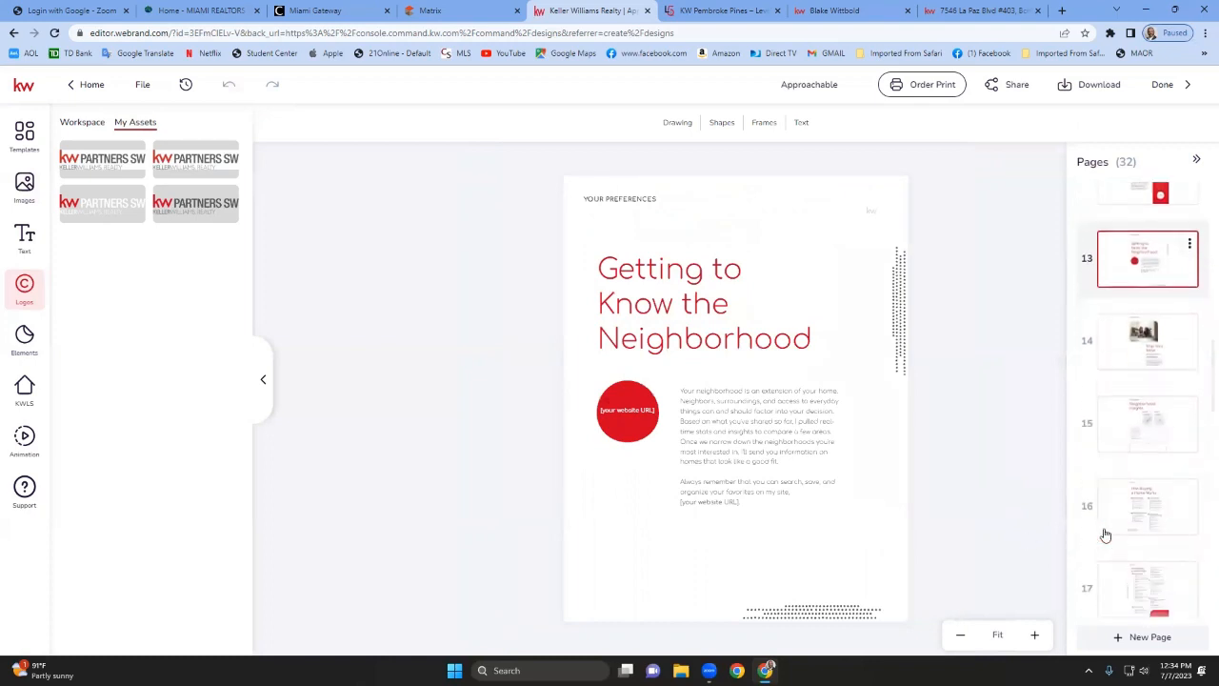
{"action": "left_click", "coordinate": [1133, 308]}
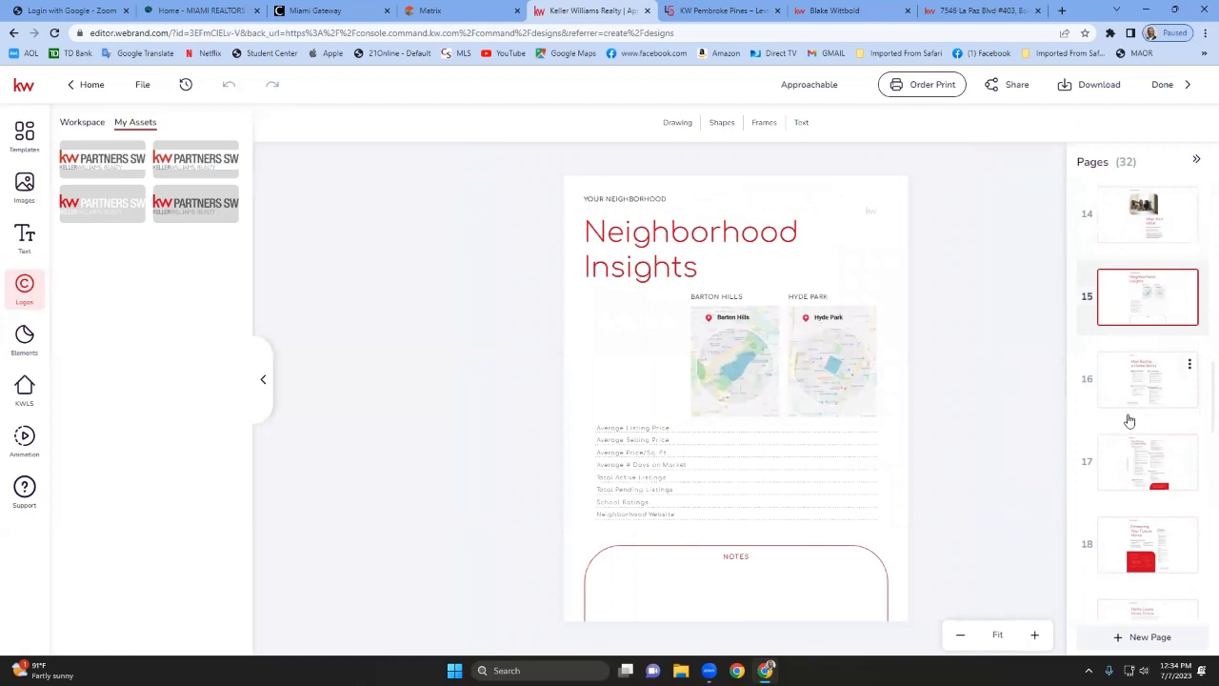
{"action": "scroll", "coordinate": [1139, 400], "scroll_direction": "down", "scroll_amount": 1}
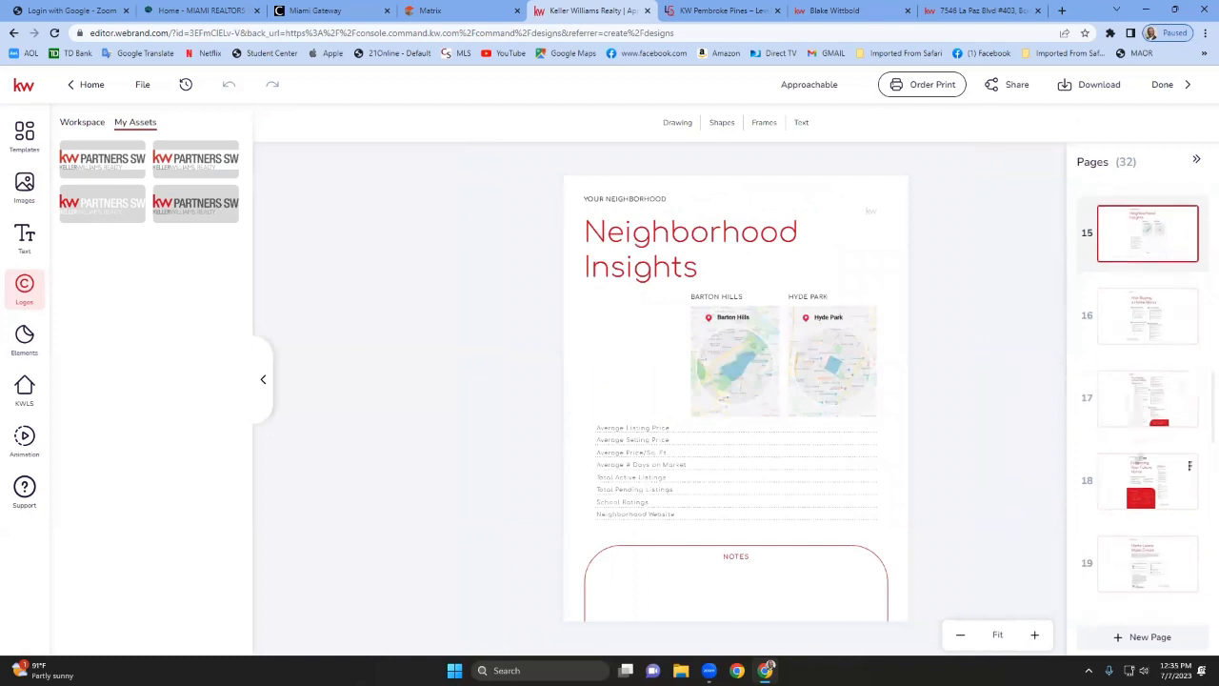
{"action": "left_click", "coordinate": [1143, 462]}
{"action": "scroll", "coordinate": [1144, 462], "scroll_direction": "down", "scroll_amount": 5}
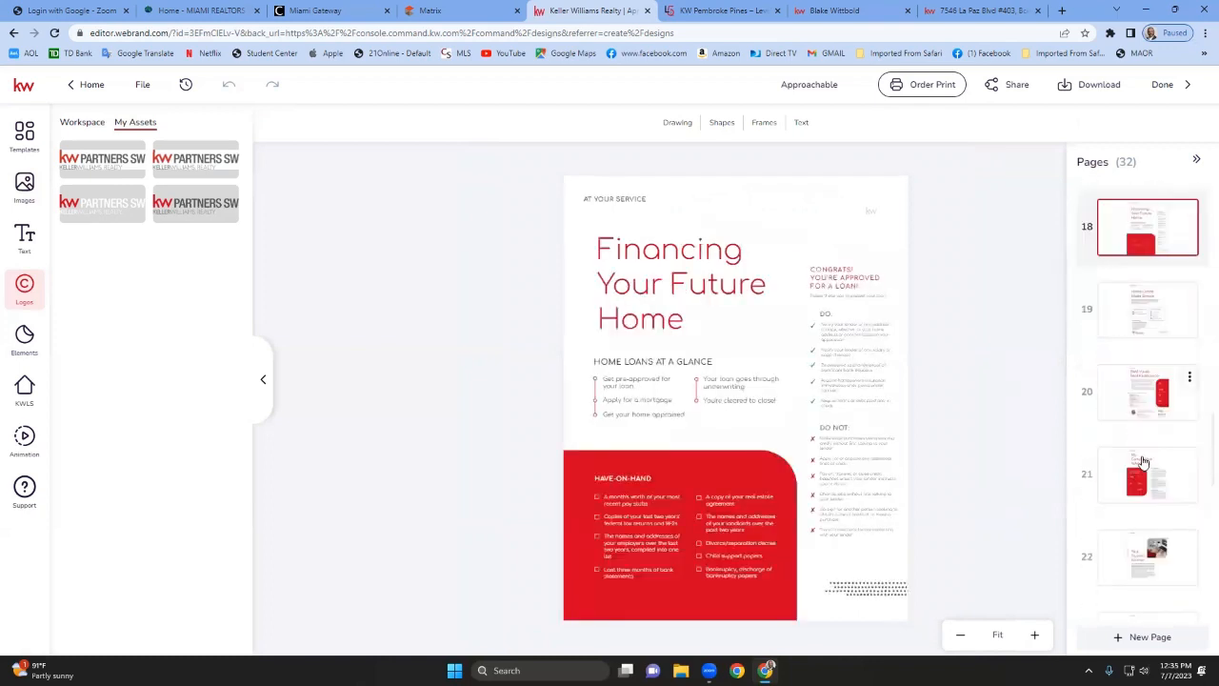
{"action": "scroll", "coordinate": [1144, 462], "scroll_direction": "down", "scroll_amount": 5}
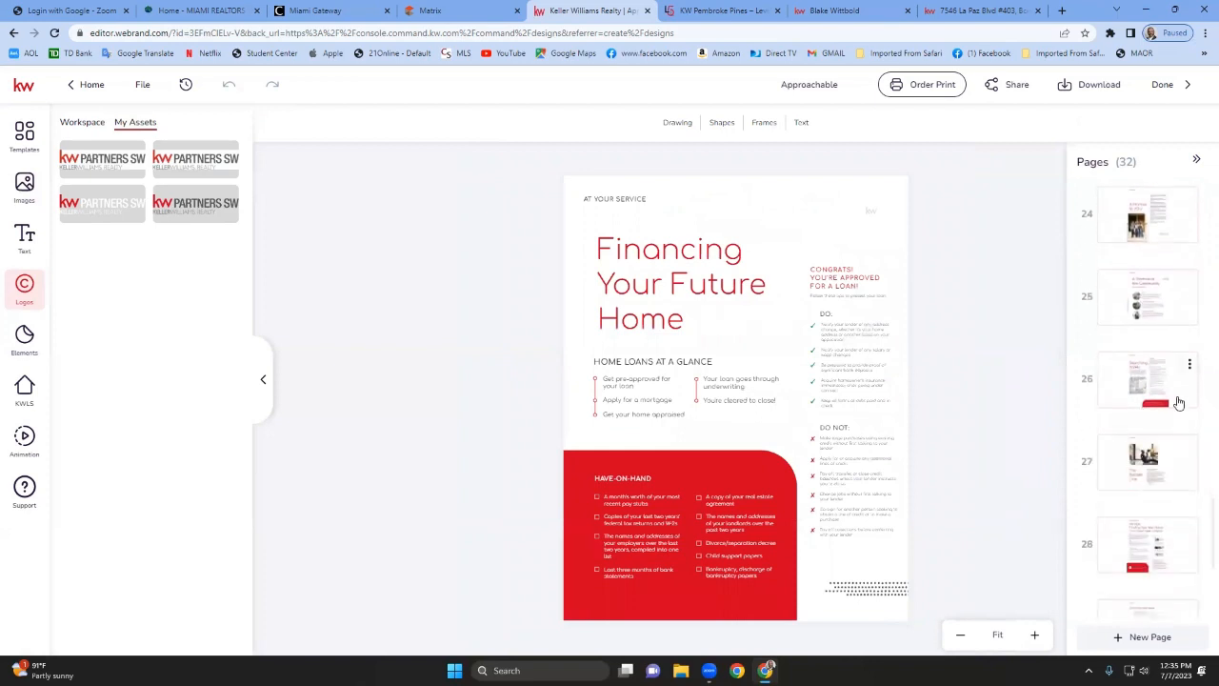
{"action": "scroll", "coordinate": [1158, 476], "scroll_direction": "down", "scroll_amount": 5}
{"action": "left_click", "coordinate": [1170, 405]}
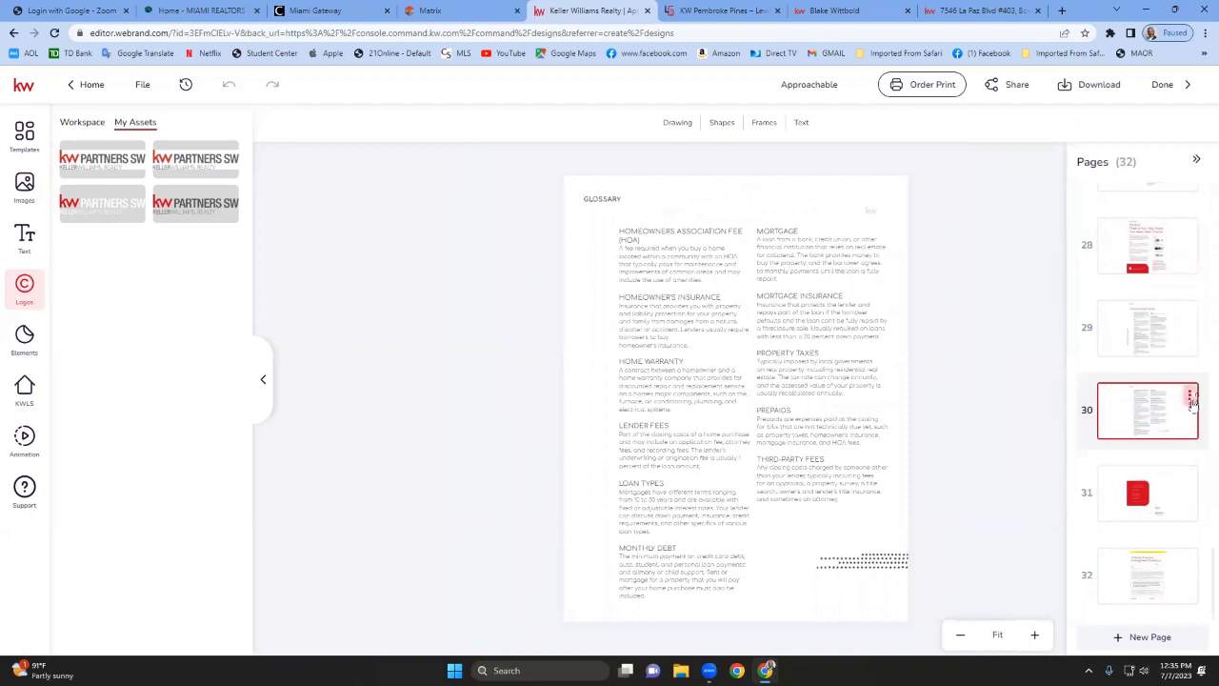
{"action": "left_click", "coordinate": [1190, 399]}
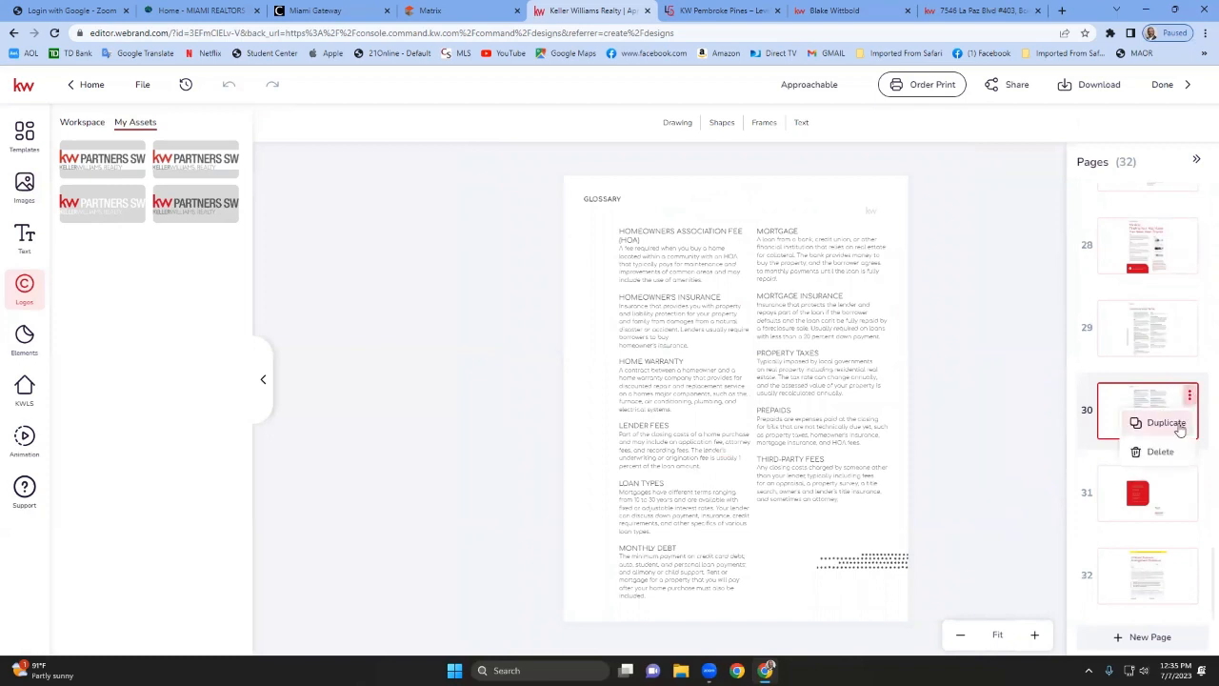
{"action": "left_click", "coordinate": [1159, 451]}
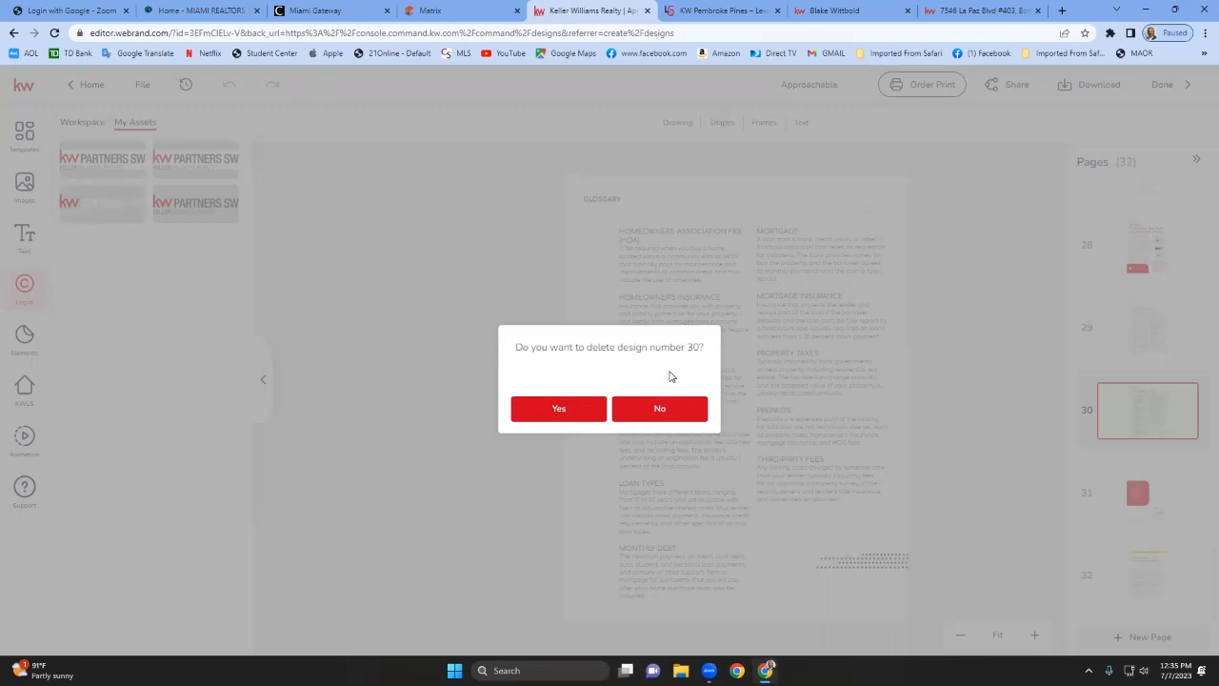
{"action": "left_click", "coordinate": [694, 410]}
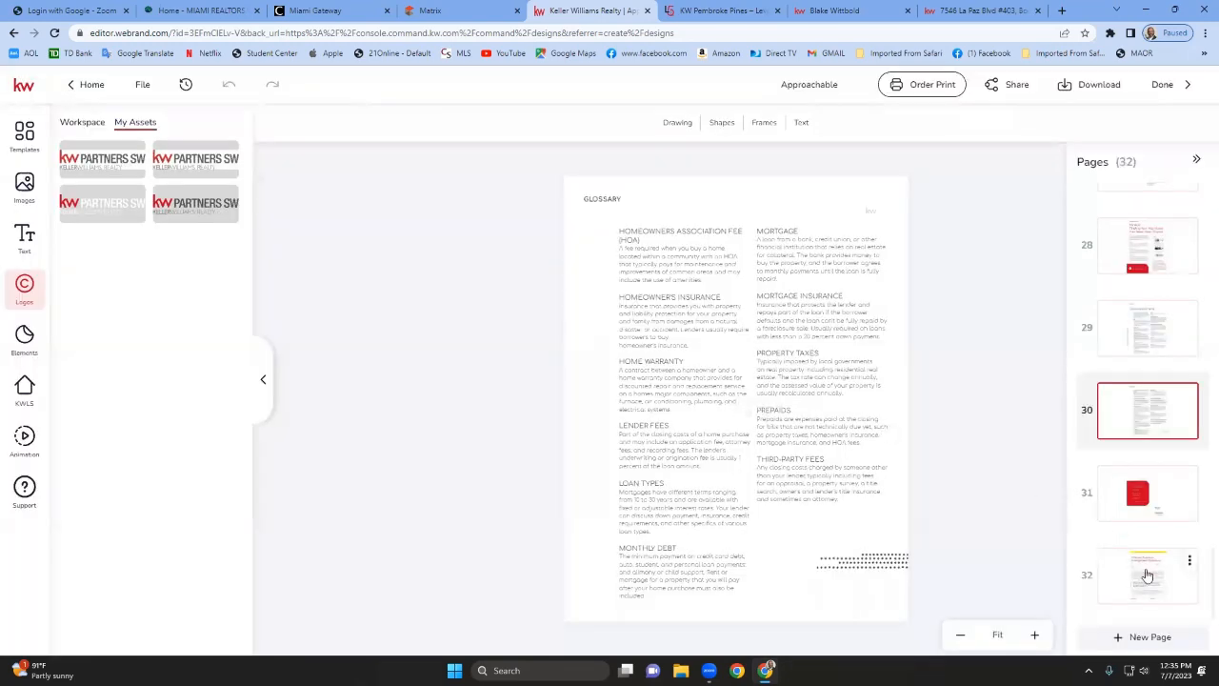
Browse booklet pages 25 through 32 to check their content for placeholders needing personalization.
{"action": "left_click", "coordinate": [1147, 576]}
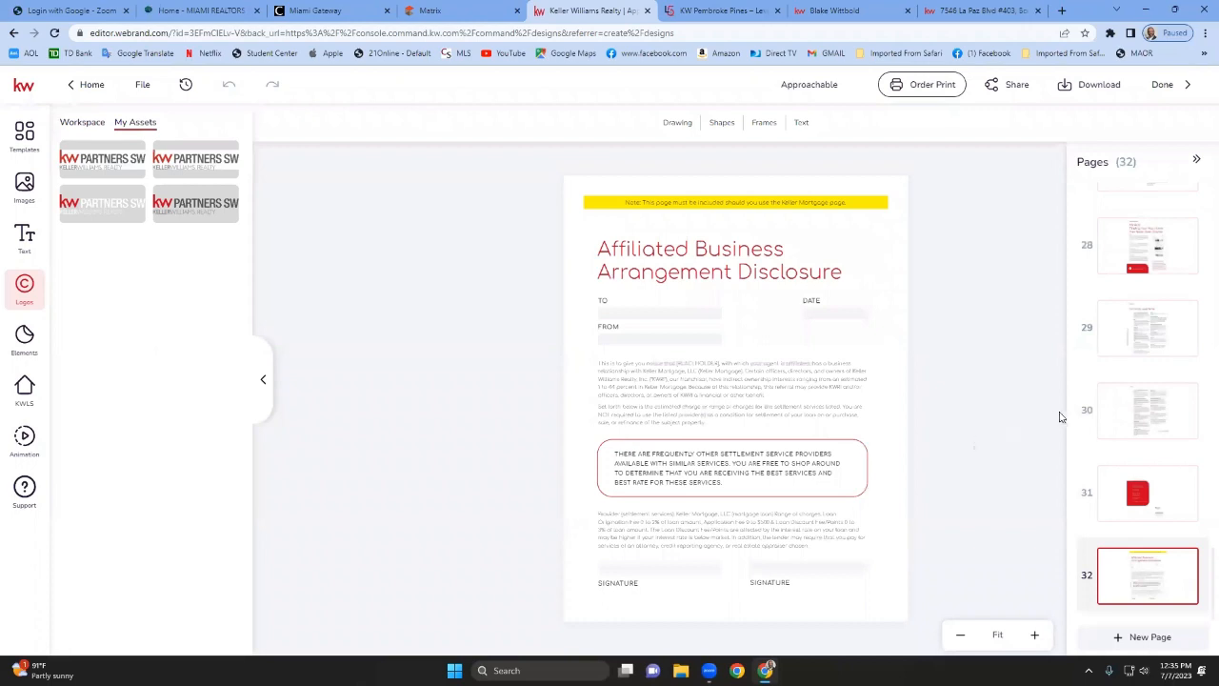
{"action": "scroll", "coordinate": [1082, 384], "scroll_direction": "up", "scroll_amount": 6}
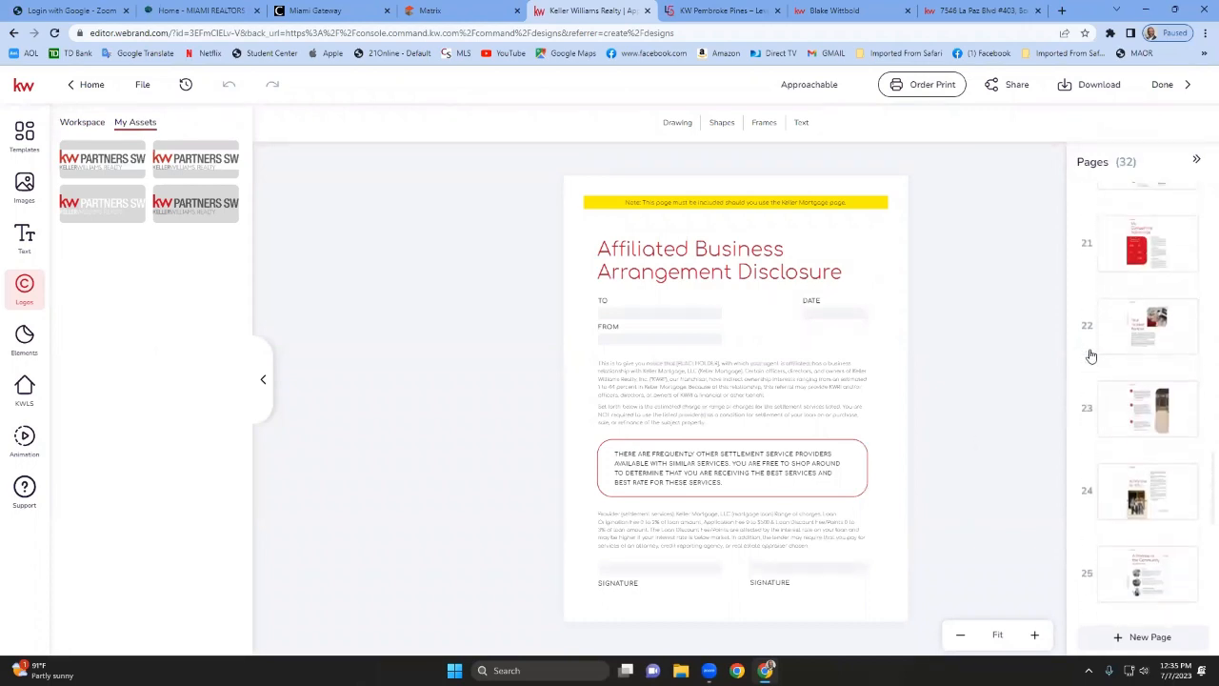
{"action": "scroll", "coordinate": [1088, 354], "scroll_direction": "down", "scroll_amount": 2}
{"action": "left_click", "coordinate": [1134, 456]}
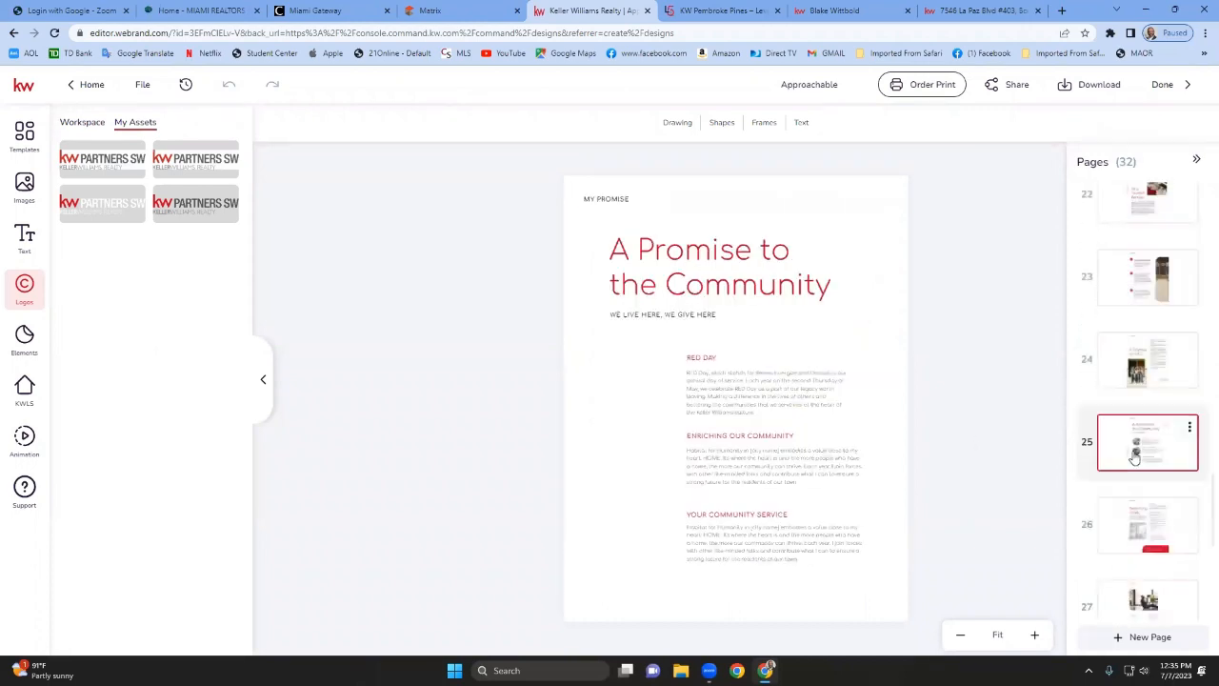
{"action": "left_click", "coordinate": [1171, 530]}
{"action": "scroll", "coordinate": [1074, 514], "scroll_direction": "down", "scroll_amount": 1}
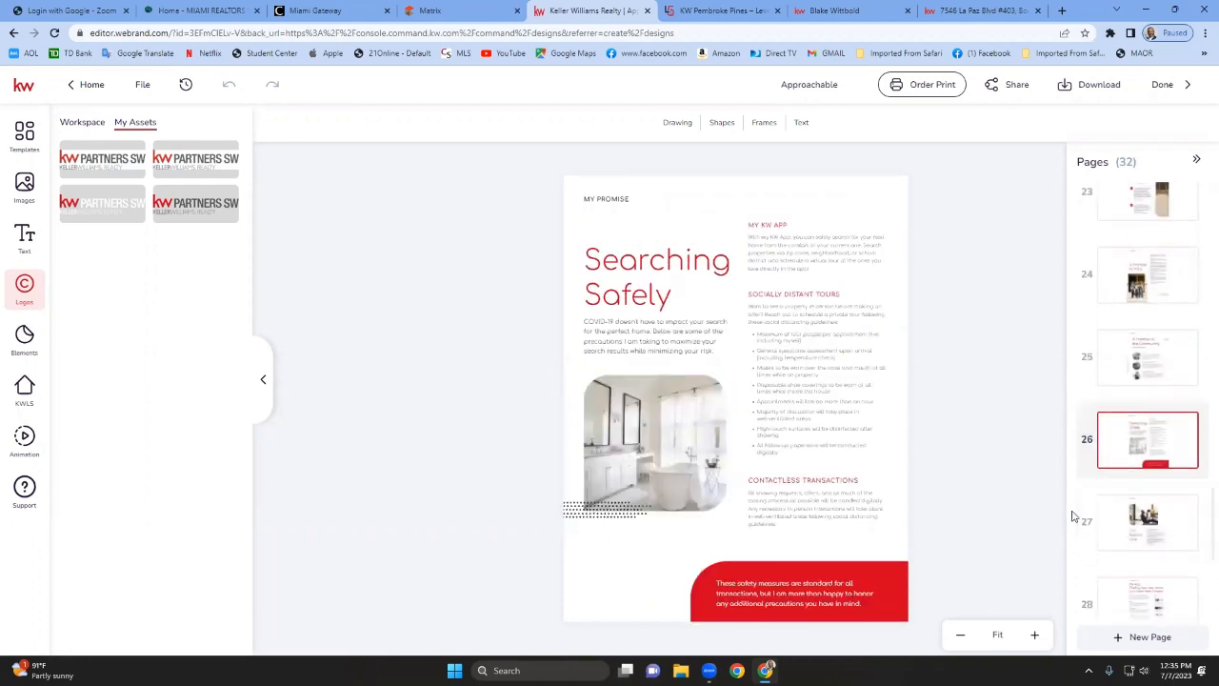
{"action": "scroll", "coordinate": [1076, 509], "scroll_direction": "down", "scroll_amount": 3}
{"action": "left_click", "coordinate": [1133, 385]}
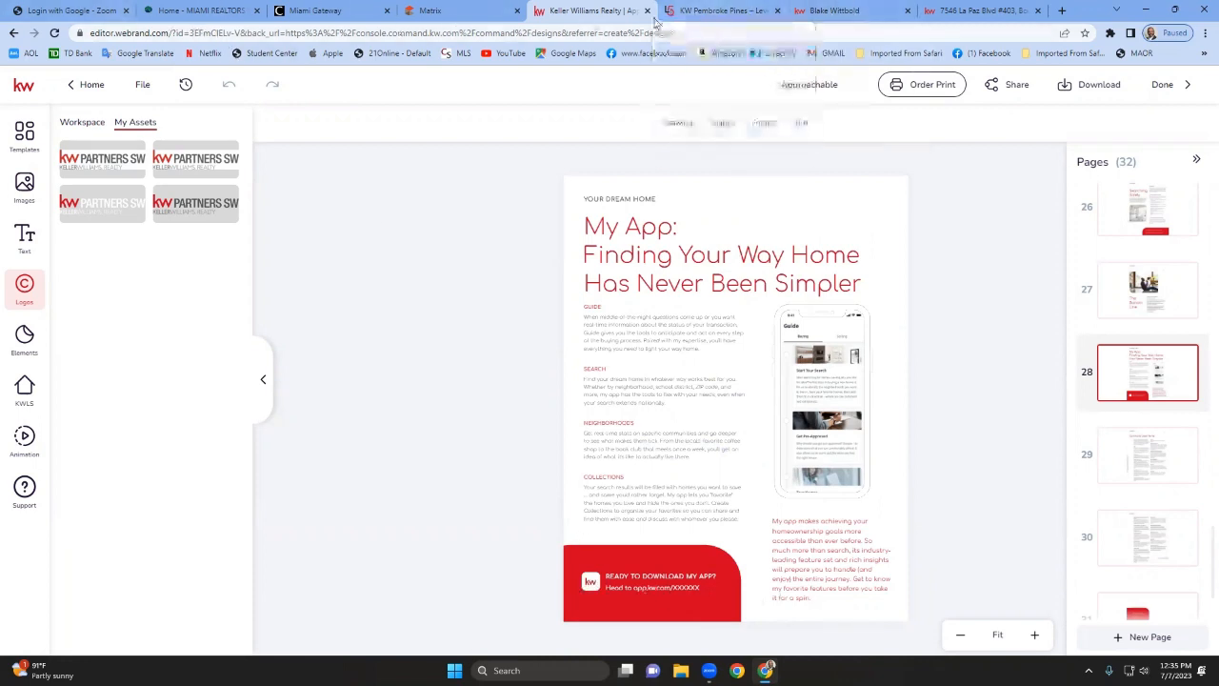
Close the extra property listing and office website browser tabs and open a new tab.
{"action": "left_click", "coordinate": [1024, 11]}
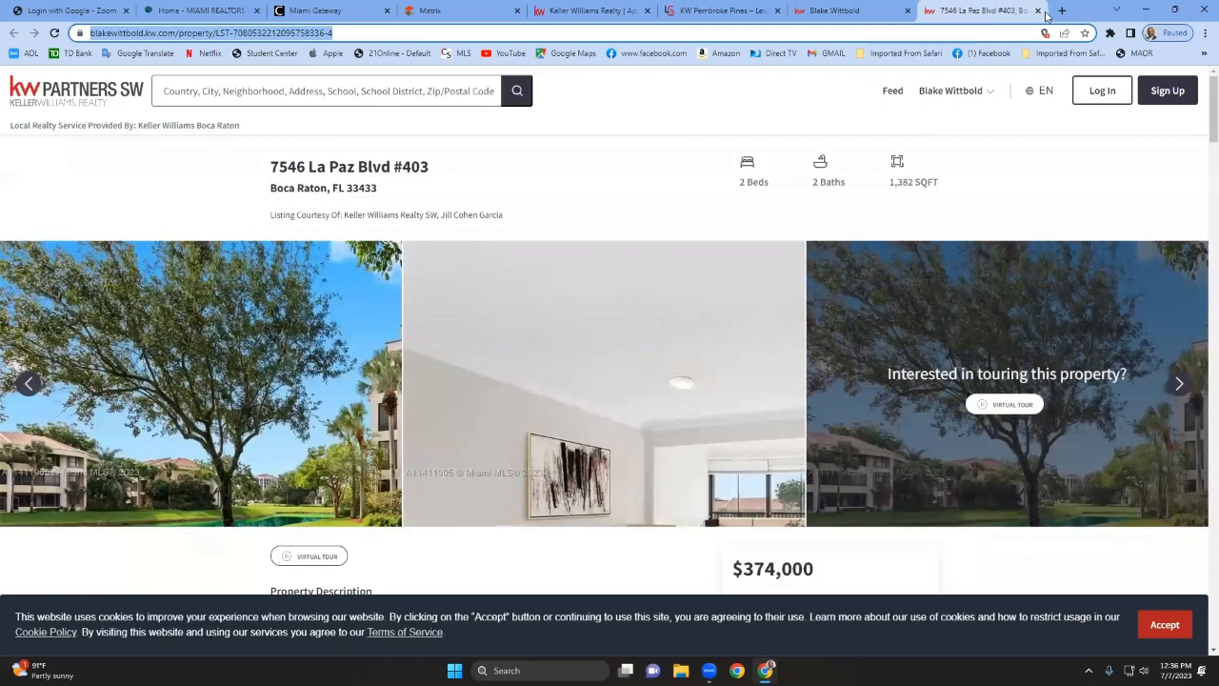
{"action": "left_click", "coordinate": [1037, 10]}
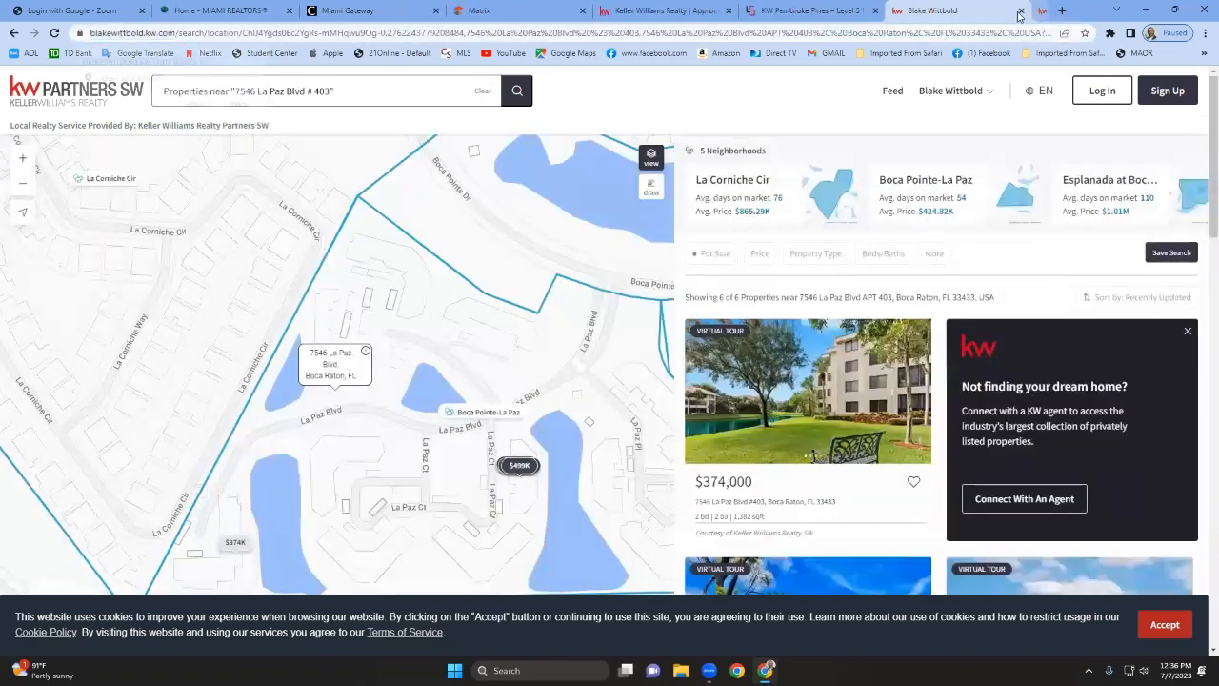
{"action": "left_click", "coordinate": [1021, 11]}
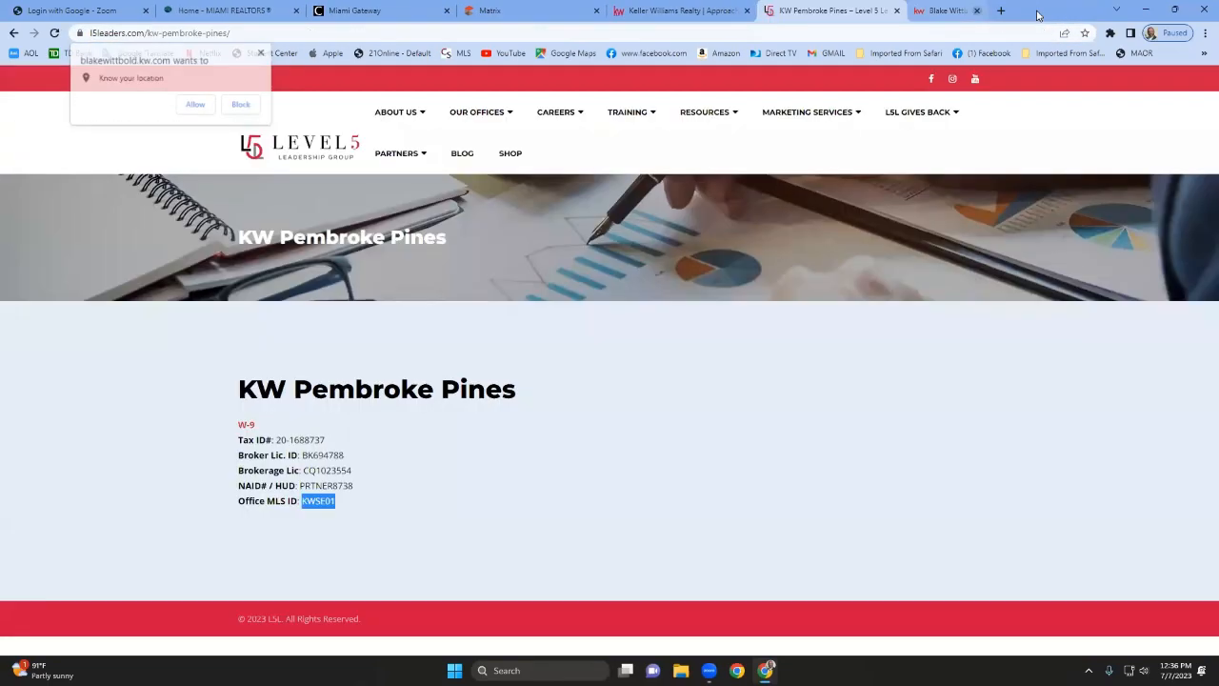
{"action": "left_click", "coordinate": [926, 11]}
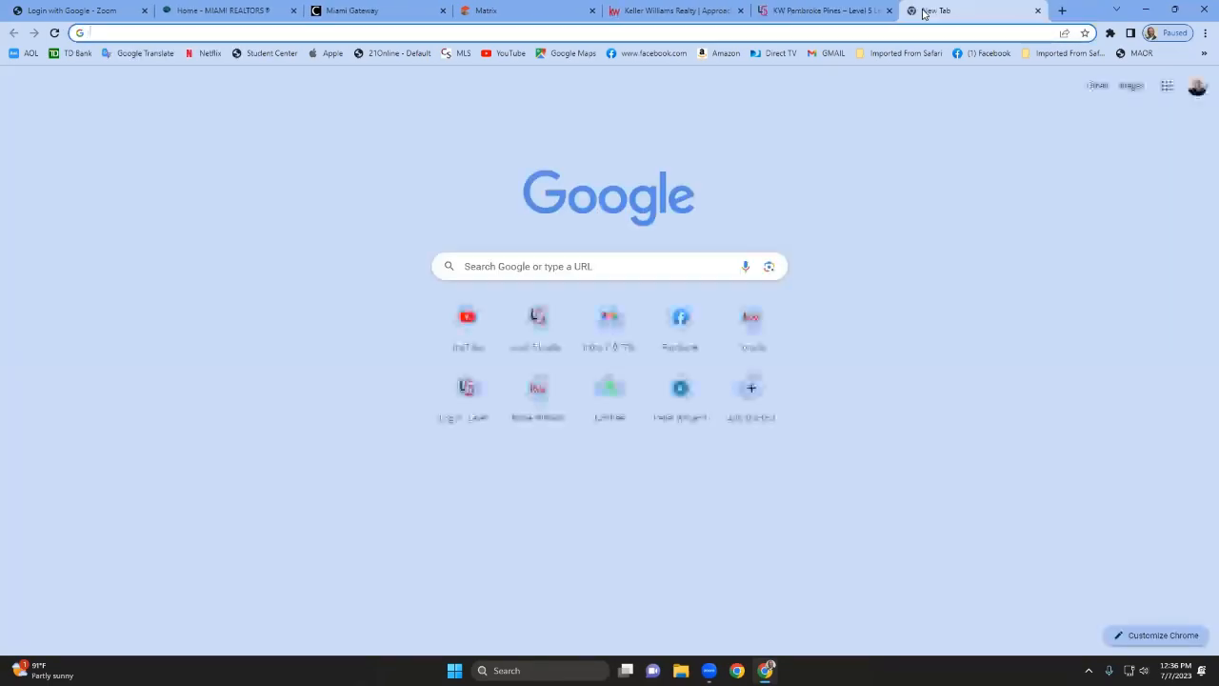
Go to agent.kw.com and open the Consumer section of KW Command.
{"action": "type", "text": "agent.kw"}
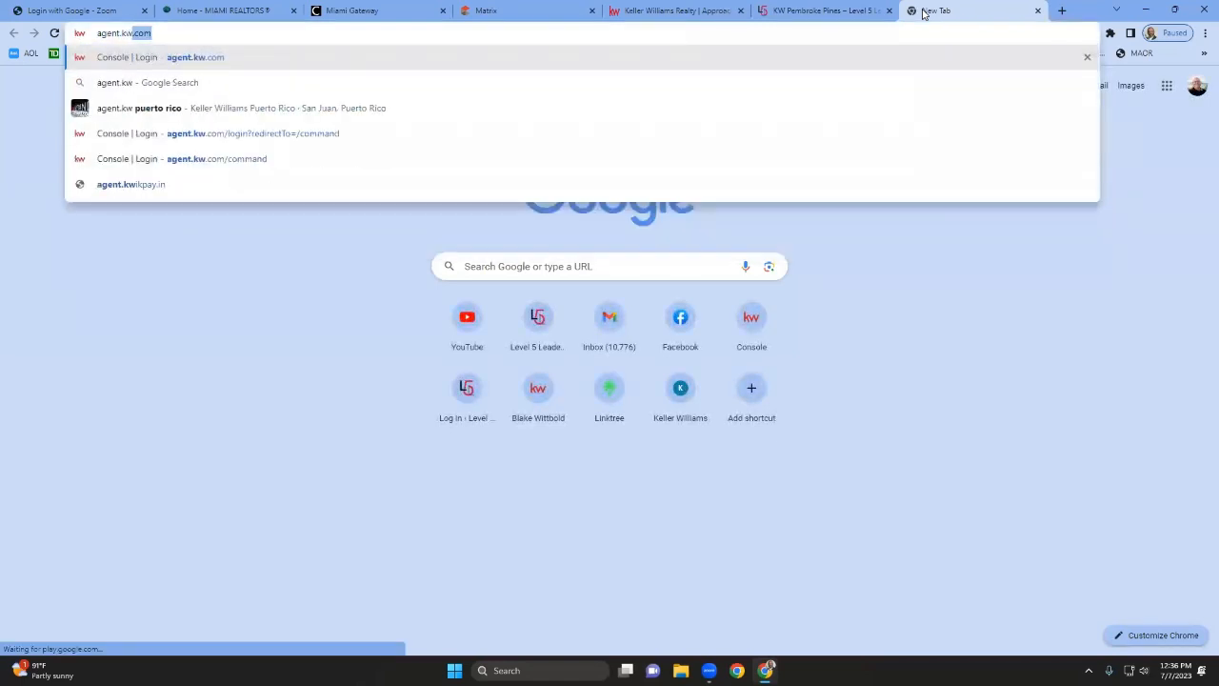
{"action": "key", "text": "Return"}
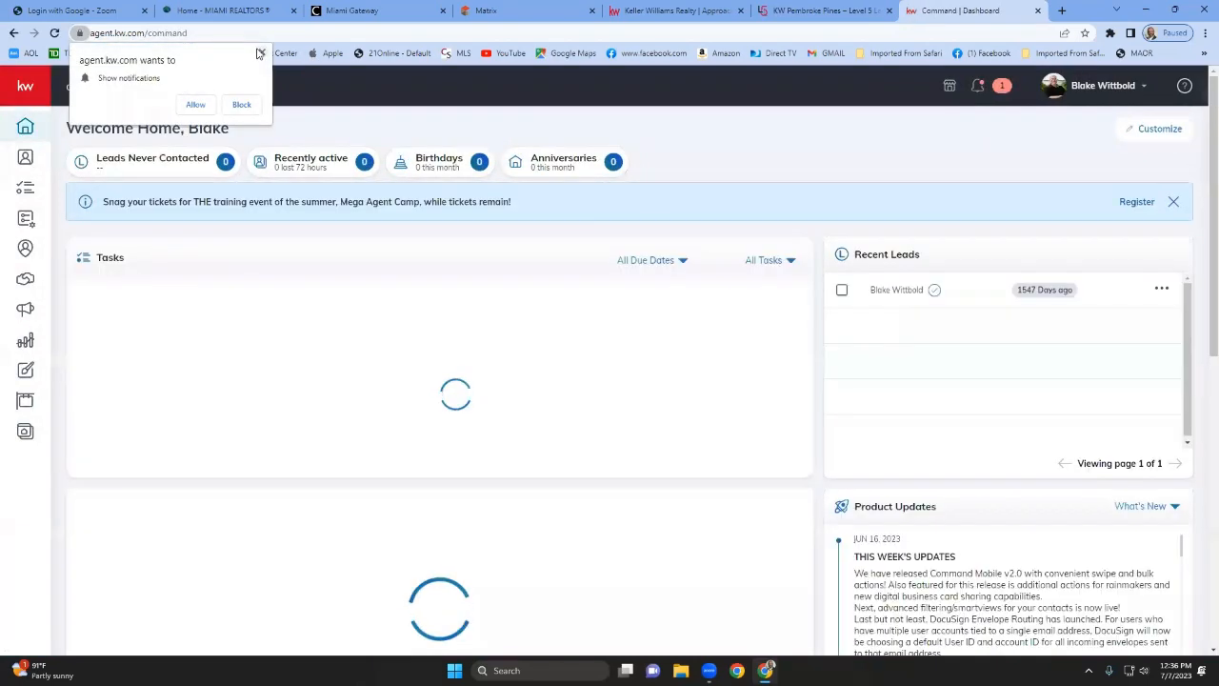
{"action": "left_click", "coordinate": [262, 53]}
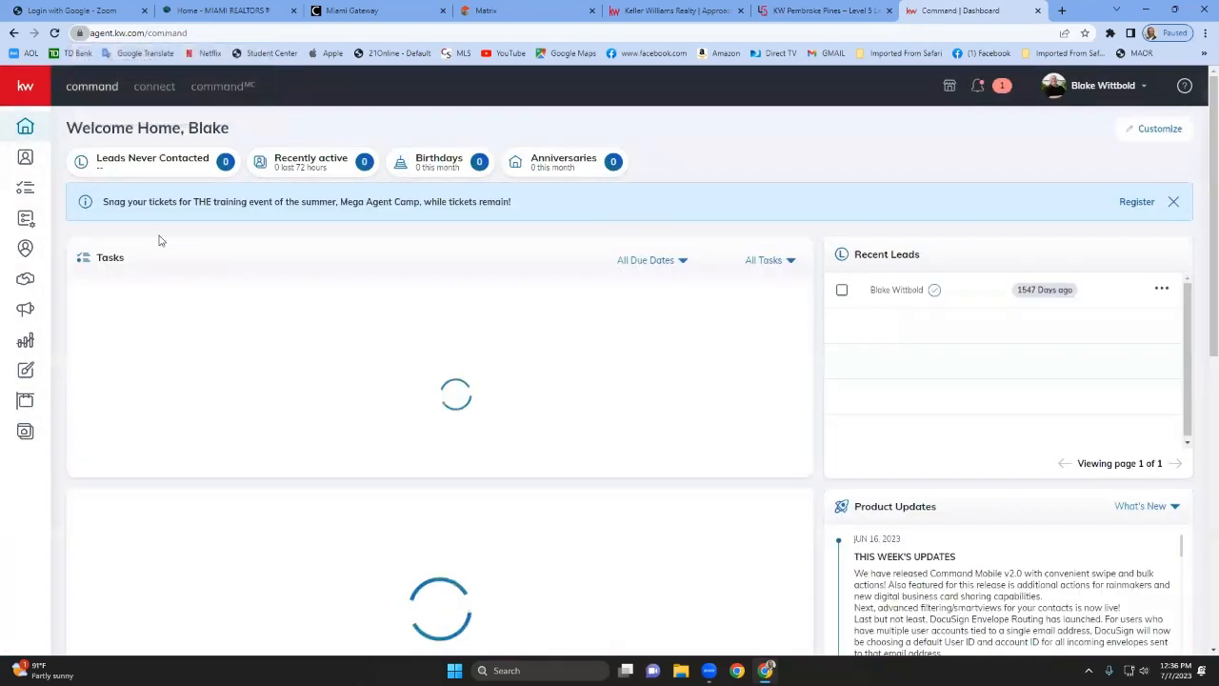
{"action": "left_click", "coordinate": [26, 435]}
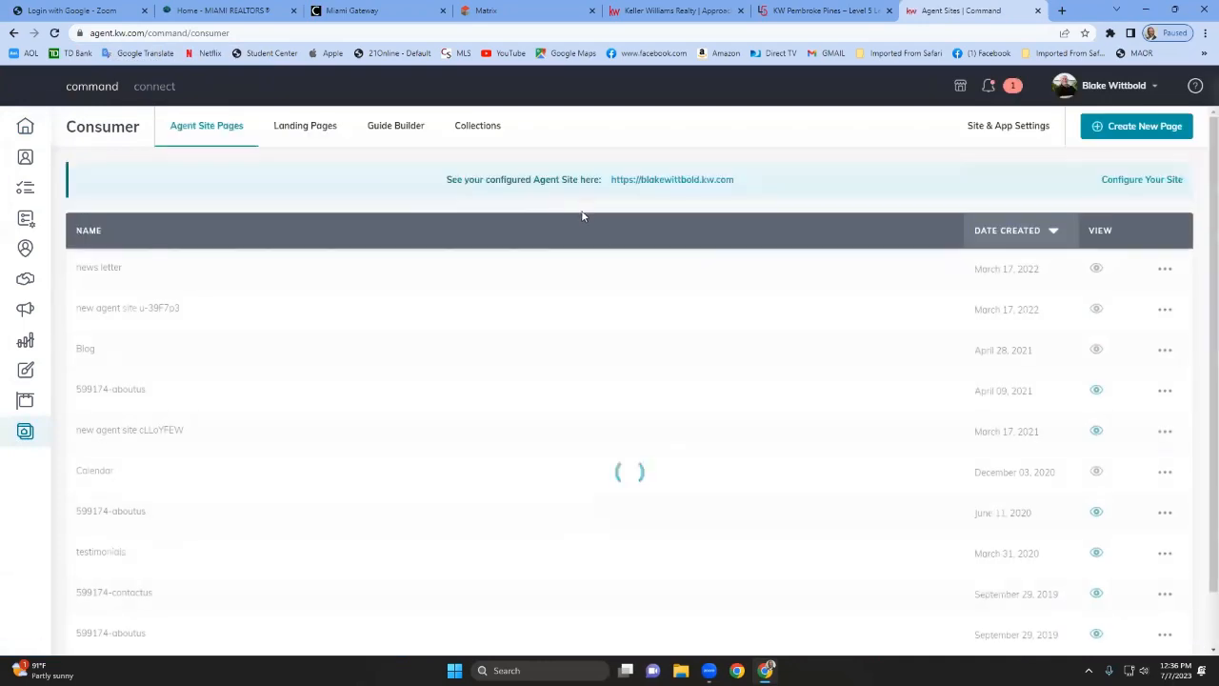
Copy the agent's App URL from the URLs page of Site & App Settings.
{"action": "left_click", "coordinate": [1023, 128]}
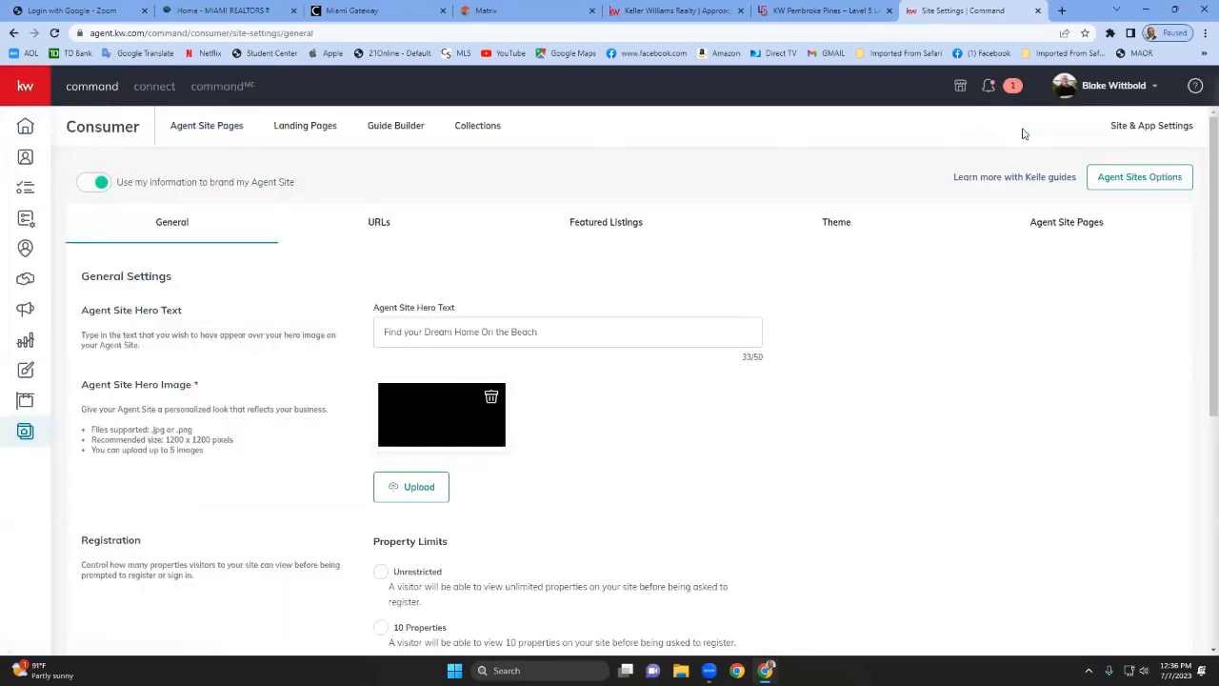
{"action": "left_click", "coordinate": [378, 222]}
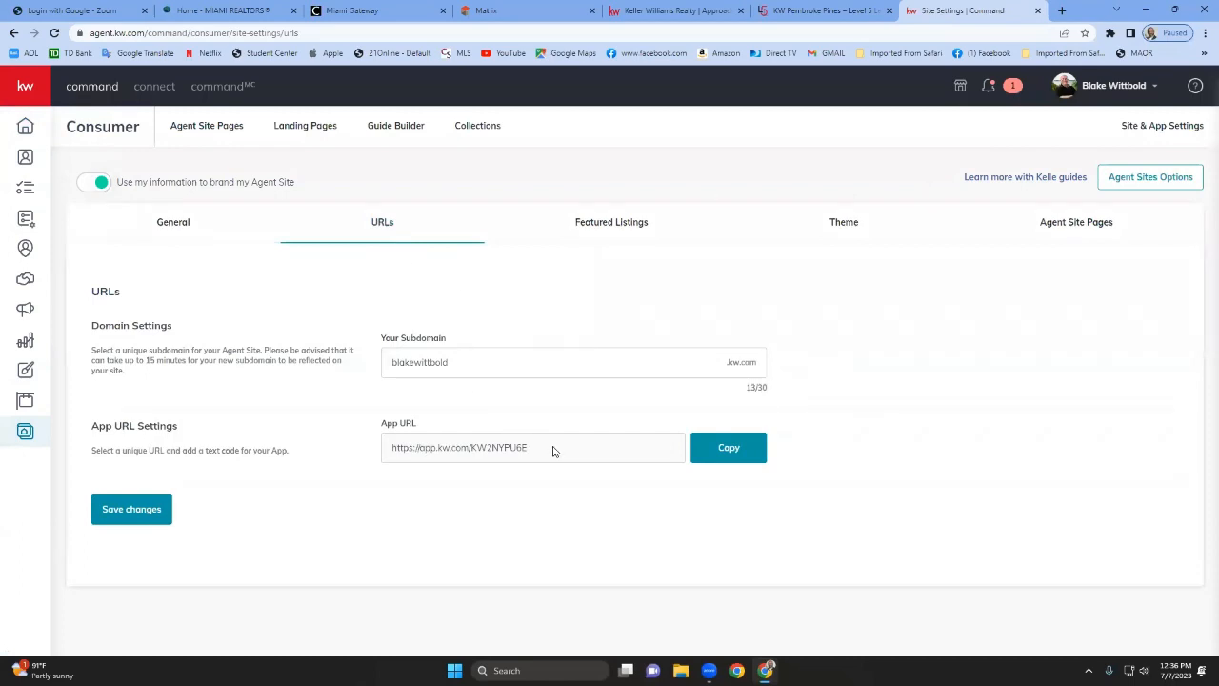
{"action": "left_click", "coordinate": [760, 456]}
Replace the app link placeholder on page 28 with the copied App URL and widen its text box.
{"action": "left_click", "coordinate": [648, 11]}
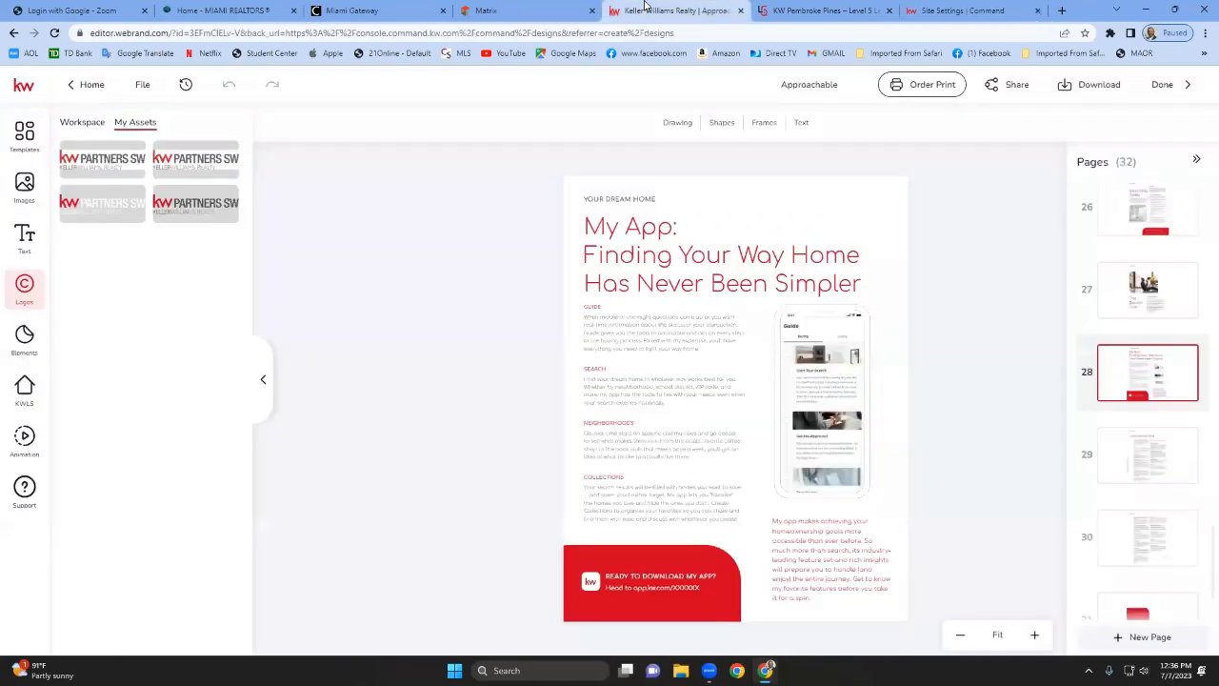
{"action": "double_click", "coordinate": [659, 589]}
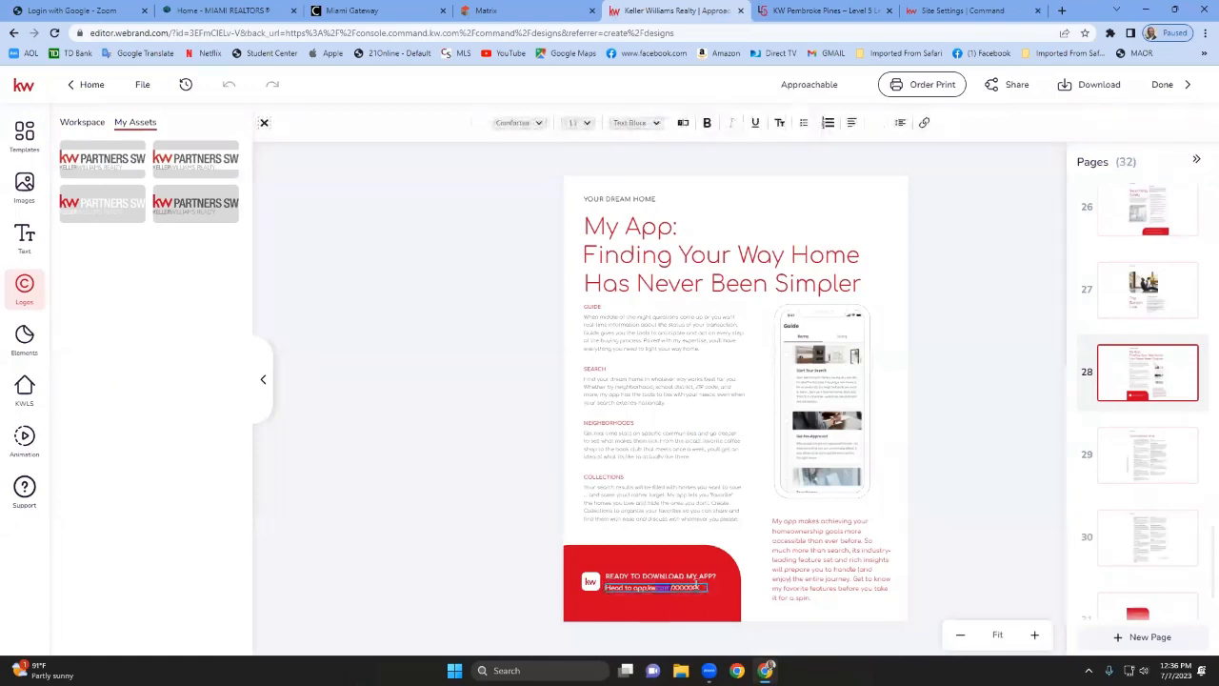
{"action": "left_click", "coordinate": [712, 587]}
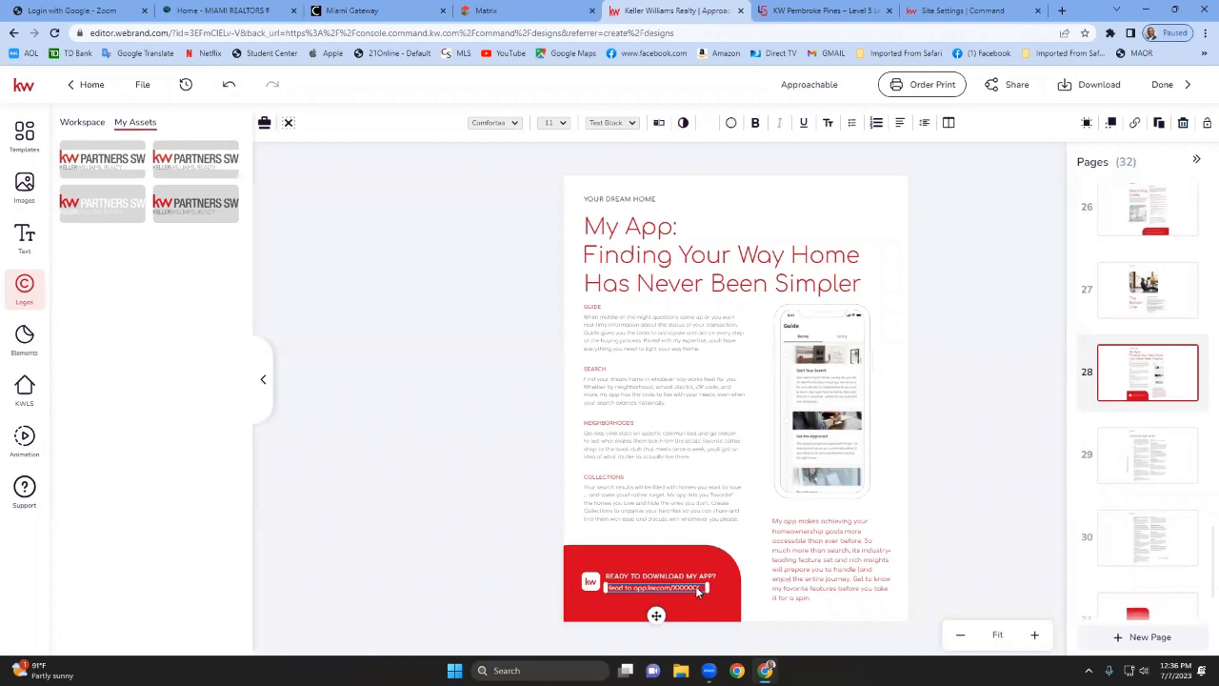
{"action": "double_click", "coordinate": [696, 590]}
{"action": "left_click_drag", "start_coordinate": [697, 588], "coordinate": [665, 589]}
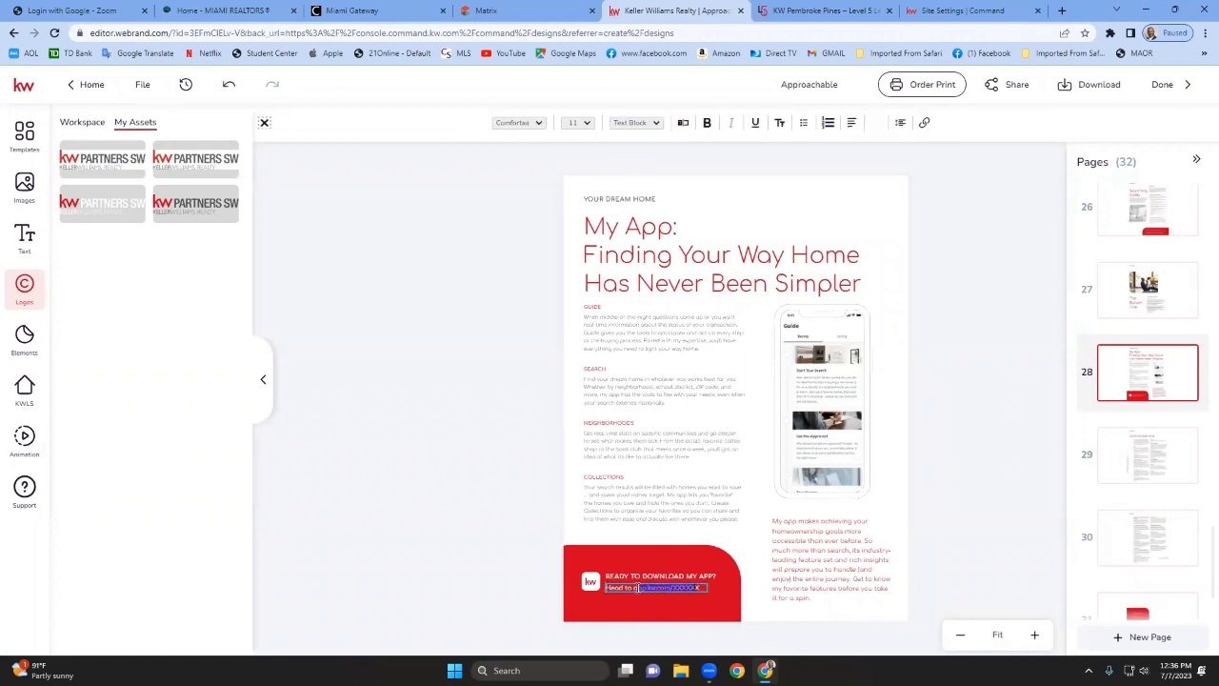
{"action": "left_click", "coordinate": [694, 589]}
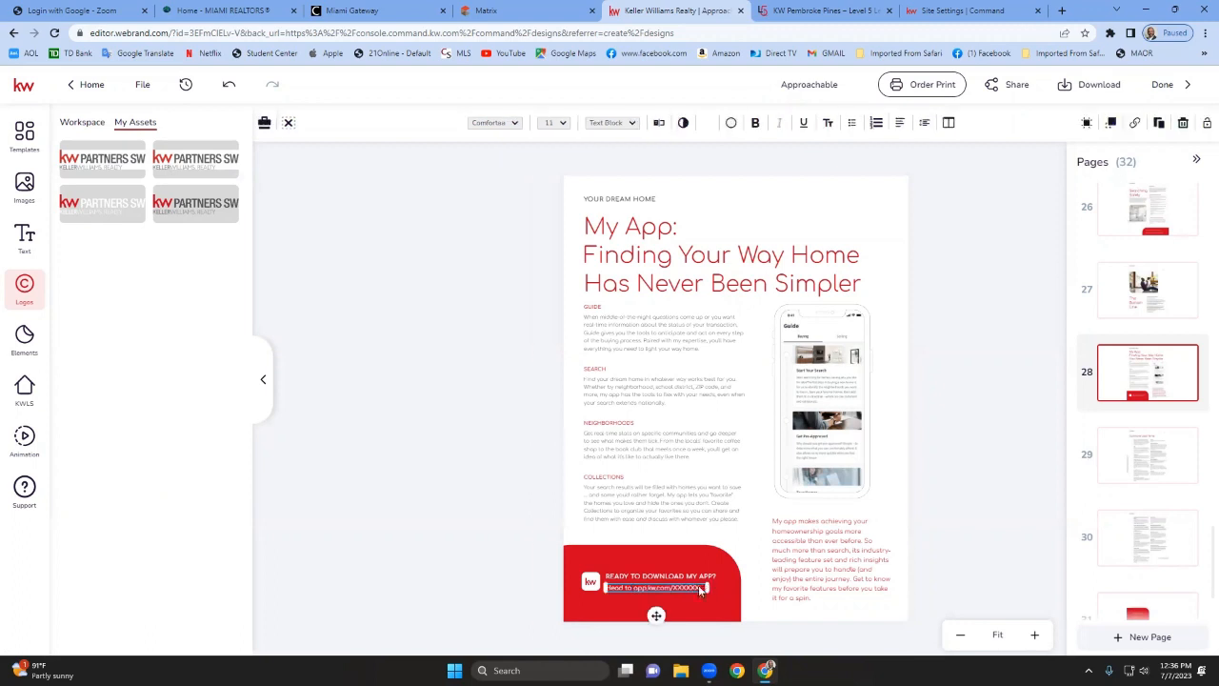
{"action": "left_click", "coordinate": [700, 589]}
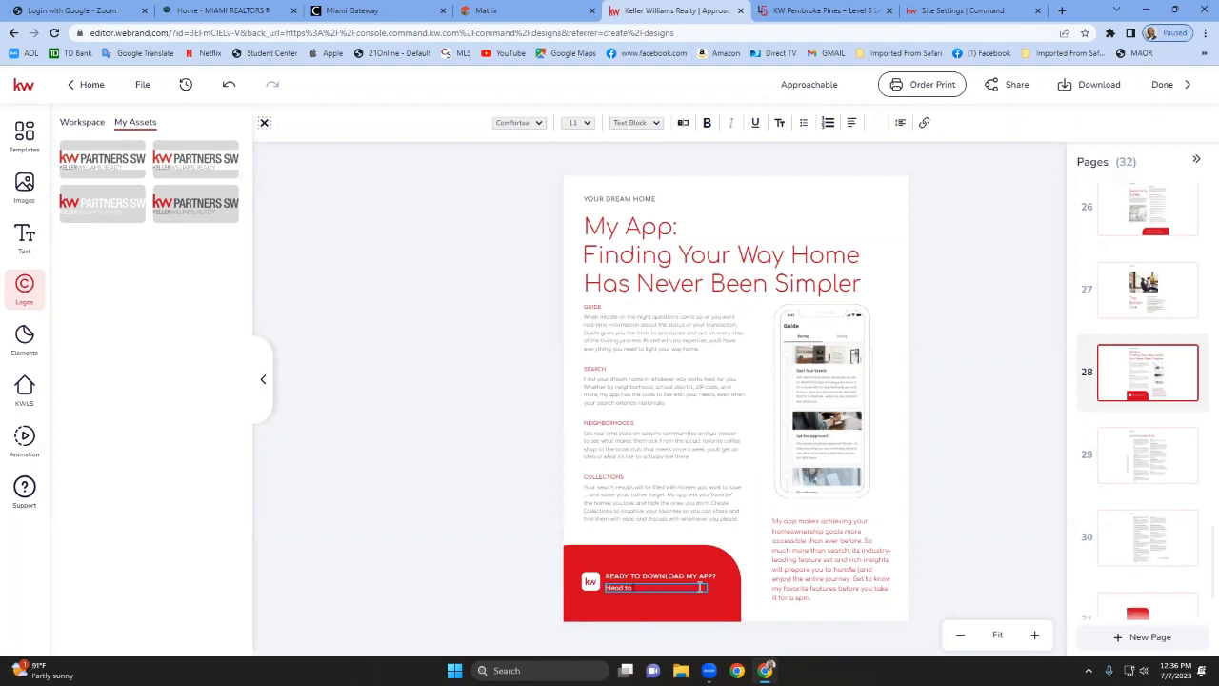
{"action": "key", "text": "ctrl+v"}
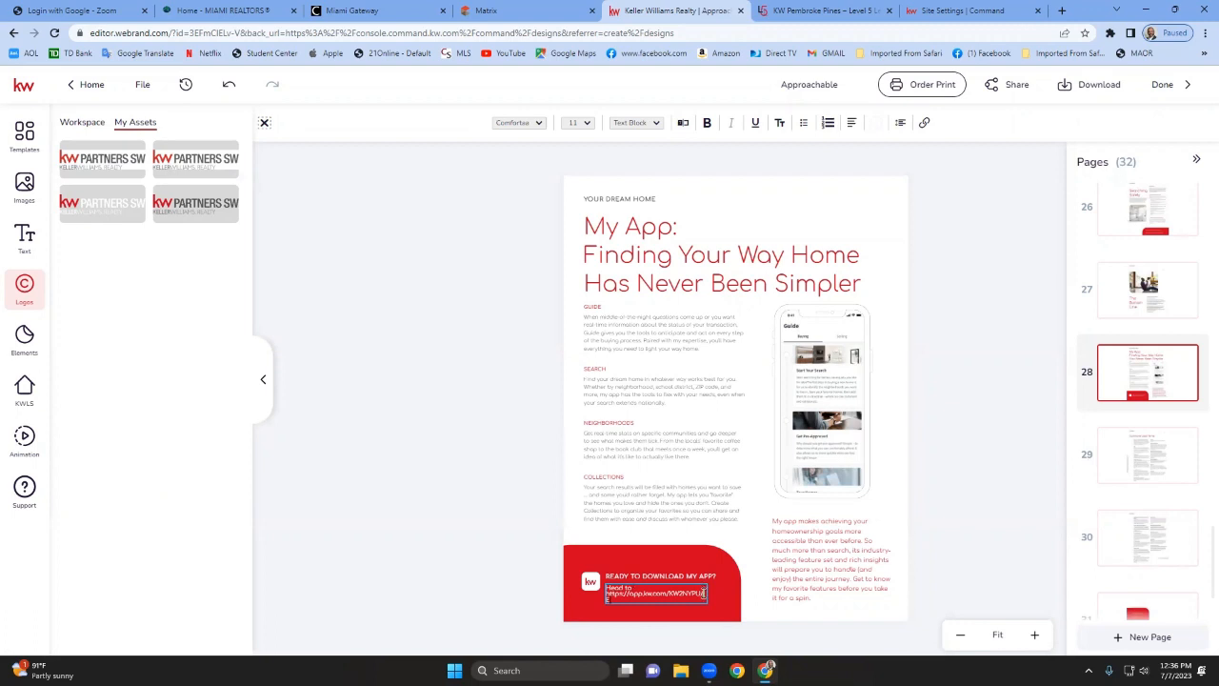
{"action": "left_click", "coordinate": [721, 591]}
{"action": "left_click_drag", "start_coordinate": [706, 592], "coordinate": [719, 592]}
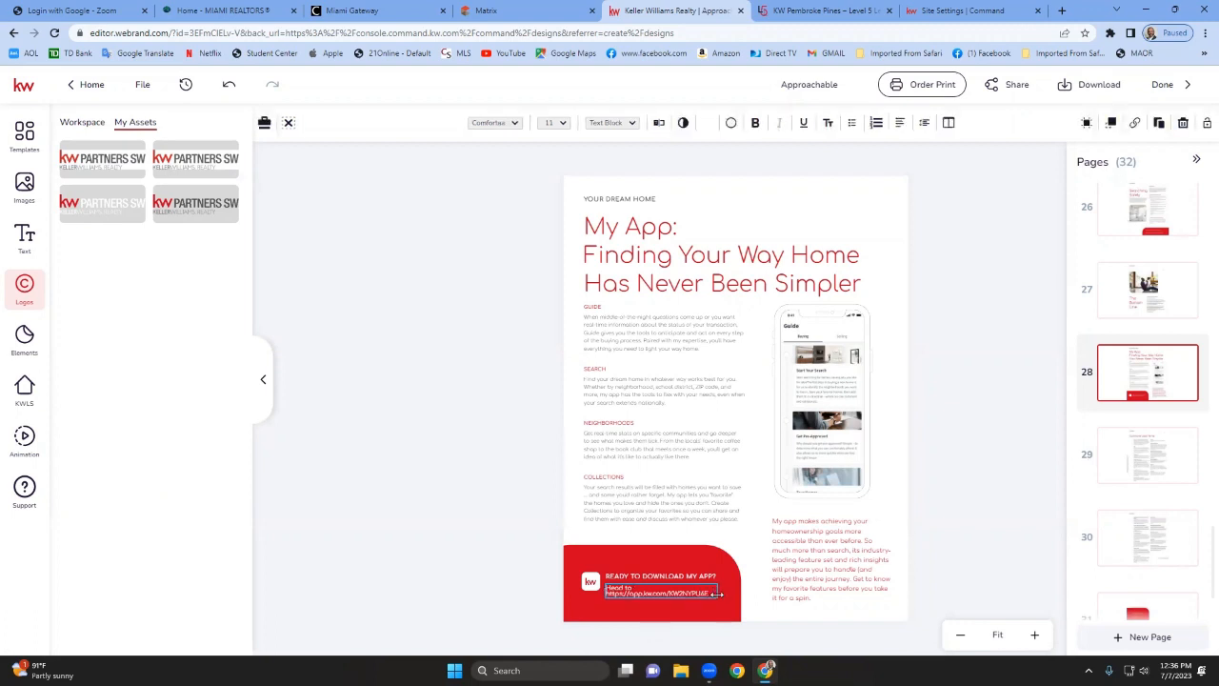
{"action": "left_click", "coordinate": [1002, 518]}
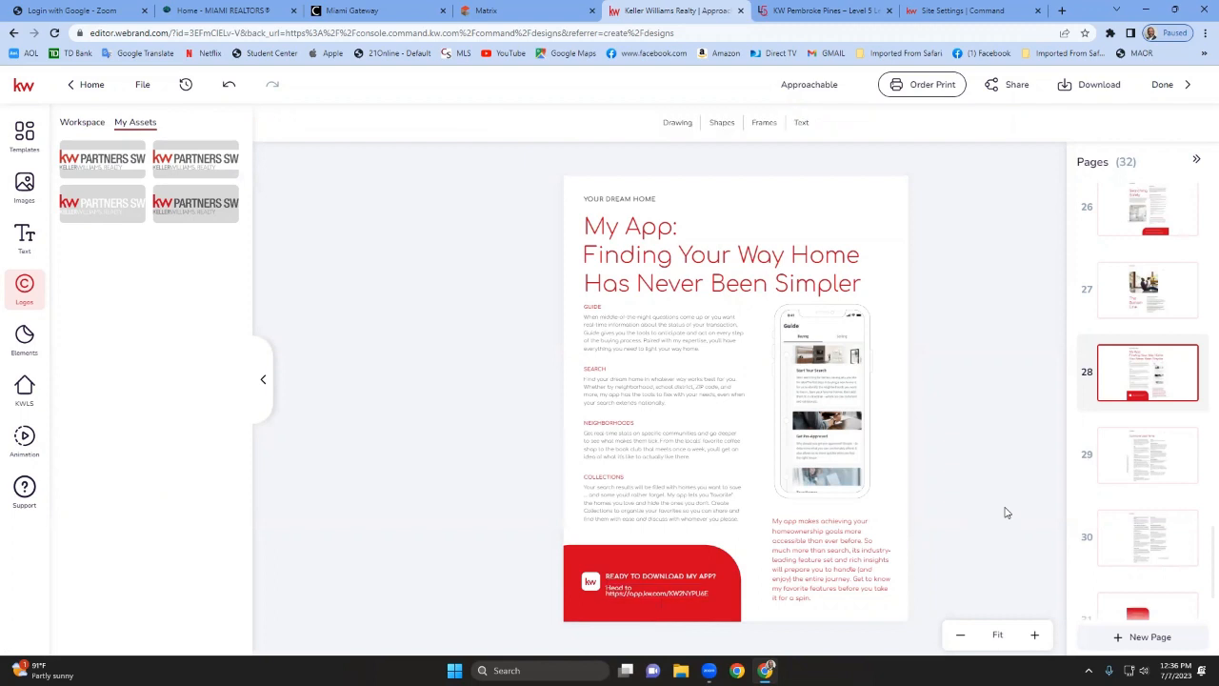
Open the Download options to review the available file types for the booklet.
{"action": "left_click", "coordinate": [1138, 465]}
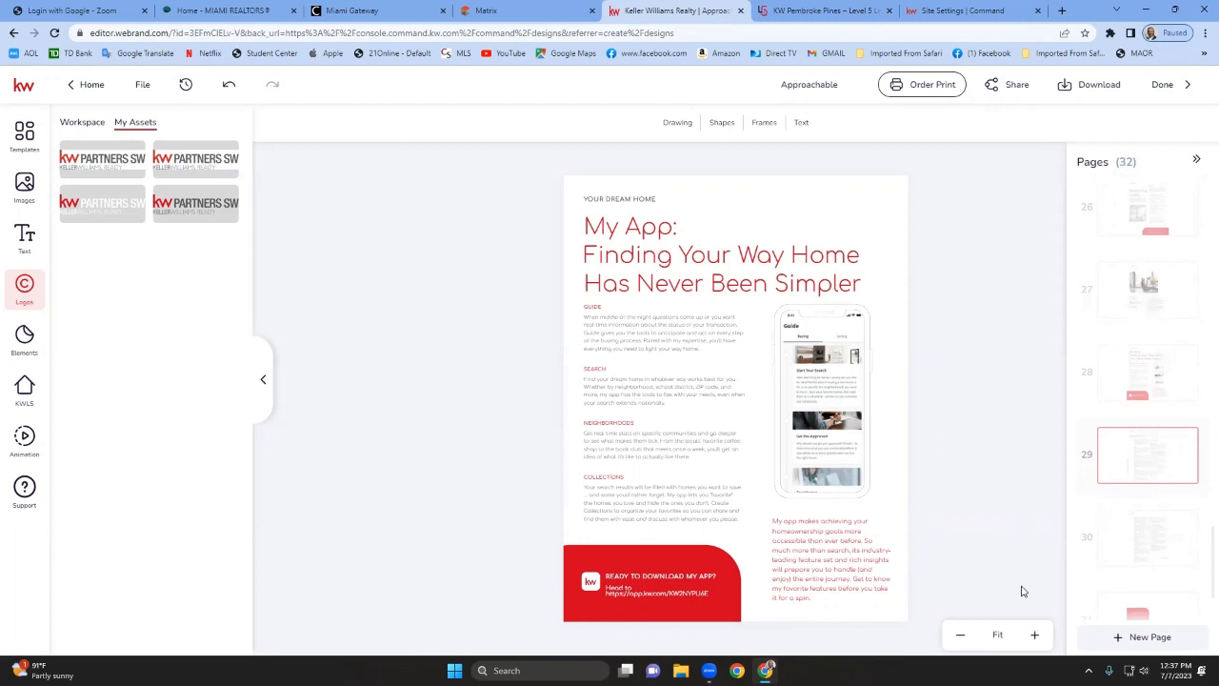
{"action": "left_click", "coordinate": [1034, 634]}
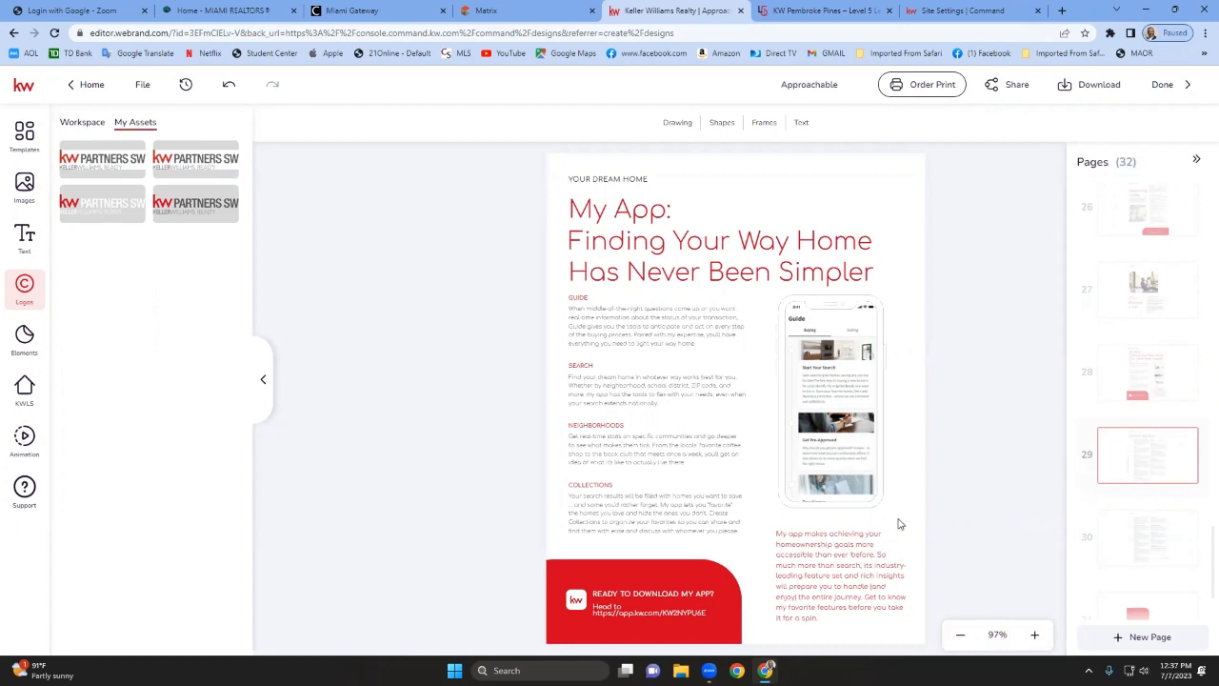
{"action": "scroll", "coordinate": [1097, 556], "scroll_direction": "down", "scroll_amount": 2}
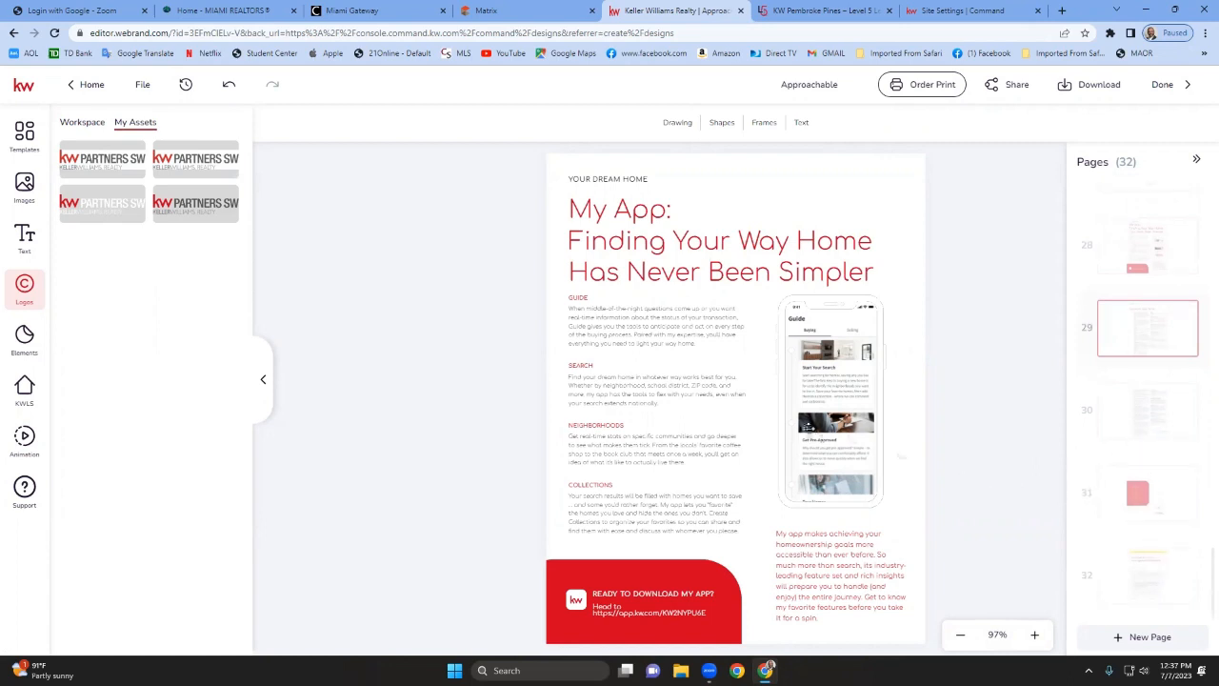
{"action": "scroll", "coordinate": [1190, 402], "scroll_direction": "up", "scroll_amount": 5}
{"action": "scroll", "coordinate": [1191, 403], "scroll_direction": "up", "scroll_amount": 20}
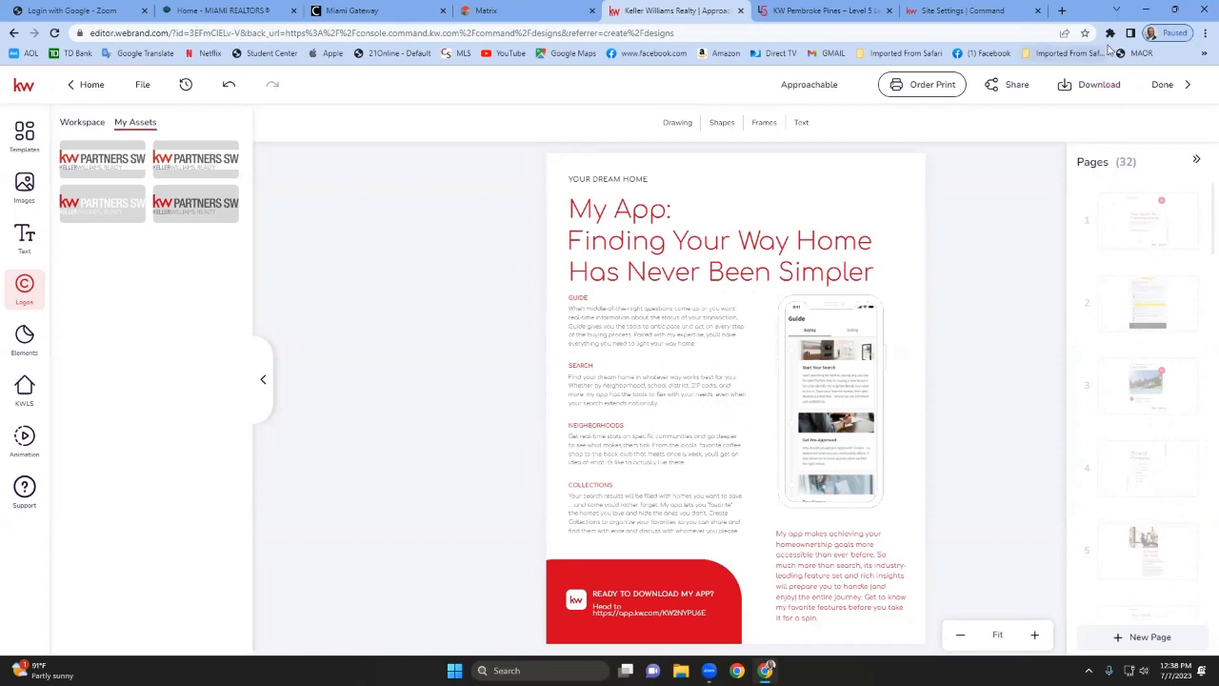
{"action": "left_click", "coordinate": [1095, 91]}
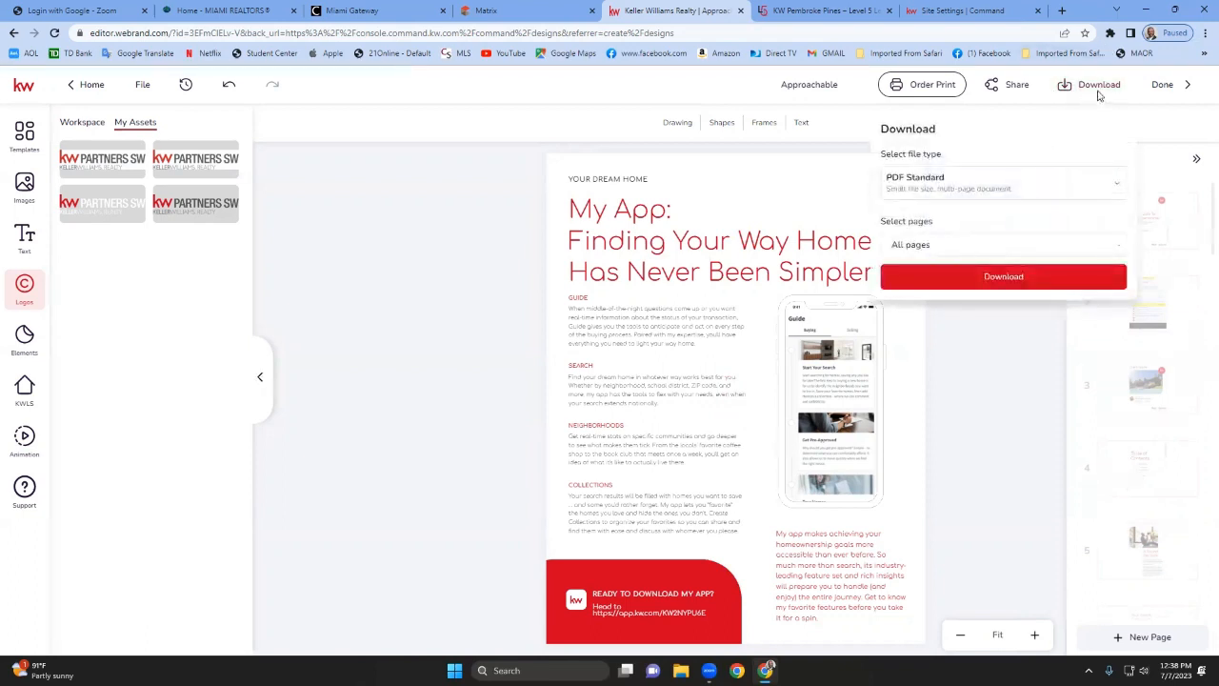
{"action": "left_click", "coordinate": [1054, 192]}
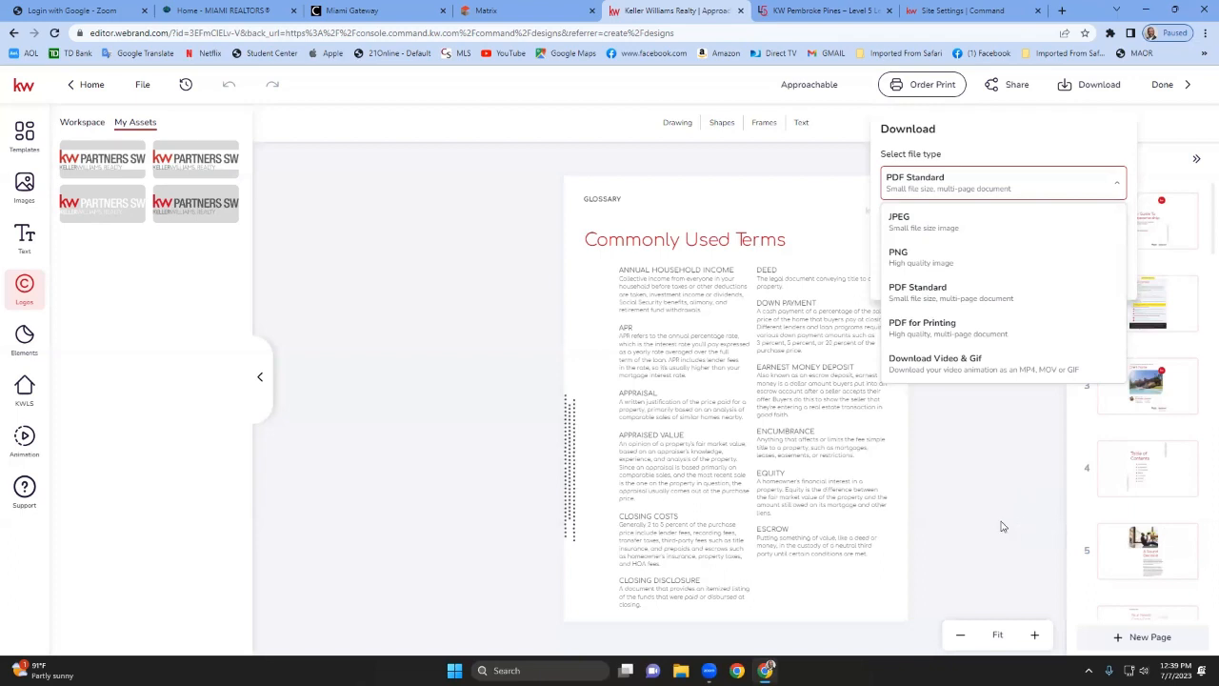
{"action": "left_click", "coordinate": [1002, 524]}
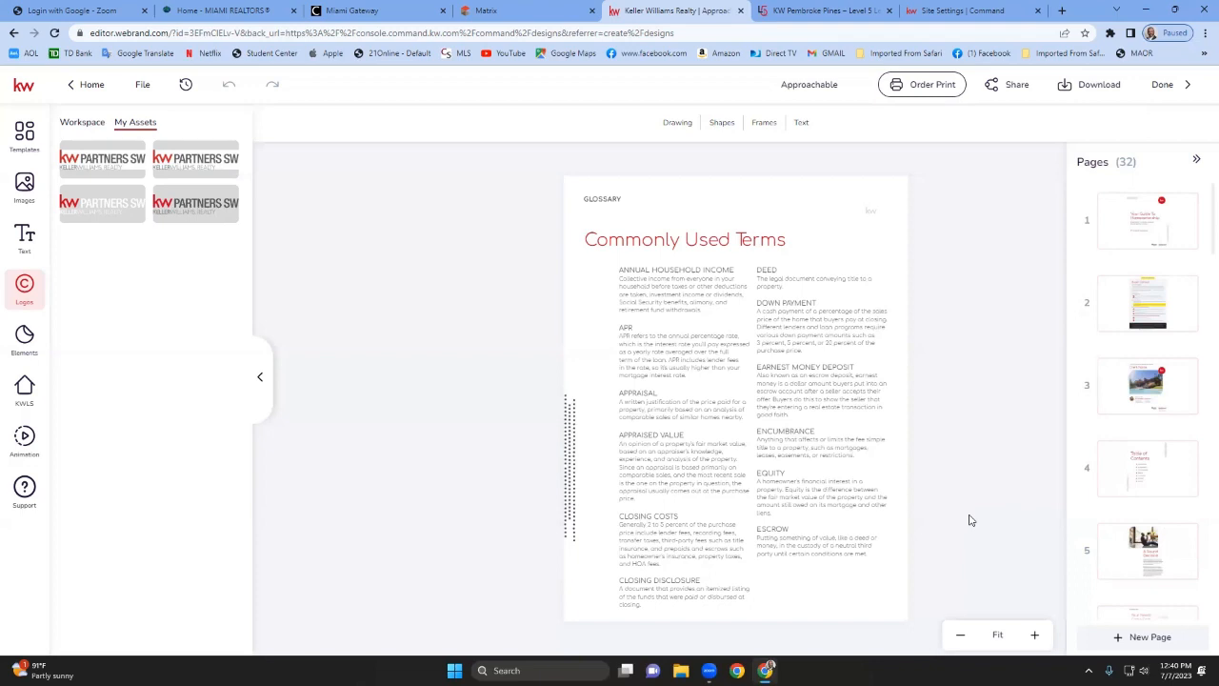
Go to page 9 of the booklet and replace its house photo with a stock image found by searching "office building".
{"action": "scroll", "coordinate": [1148, 487], "scroll_direction": "down", "scroll_amount": 3}
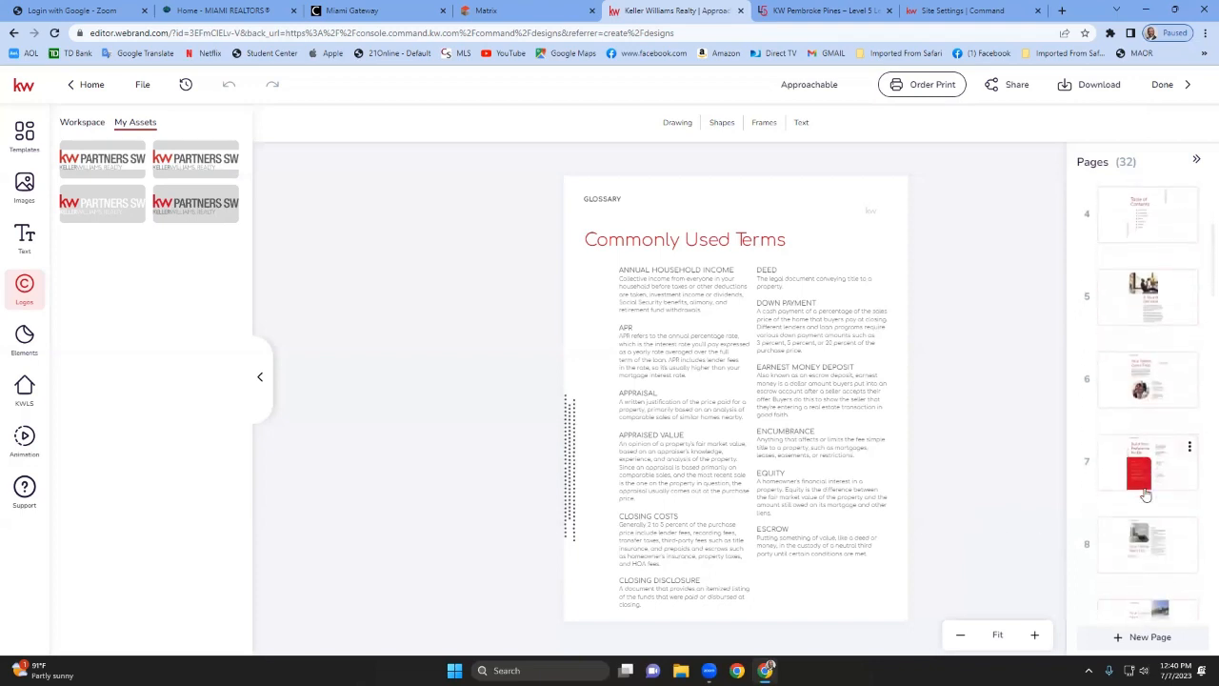
{"action": "scroll", "coordinate": [1146, 490], "scroll_direction": "down", "scroll_amount": 3}
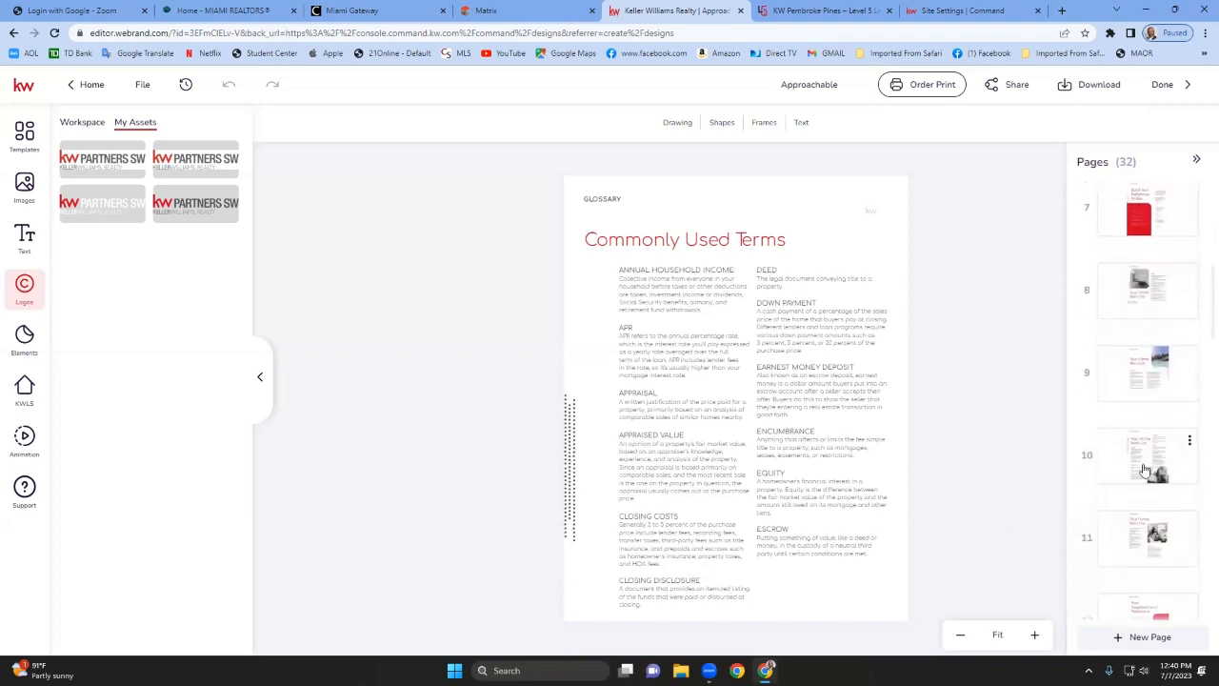
{"action": "left_click", "coordinate": [1138, 385]}
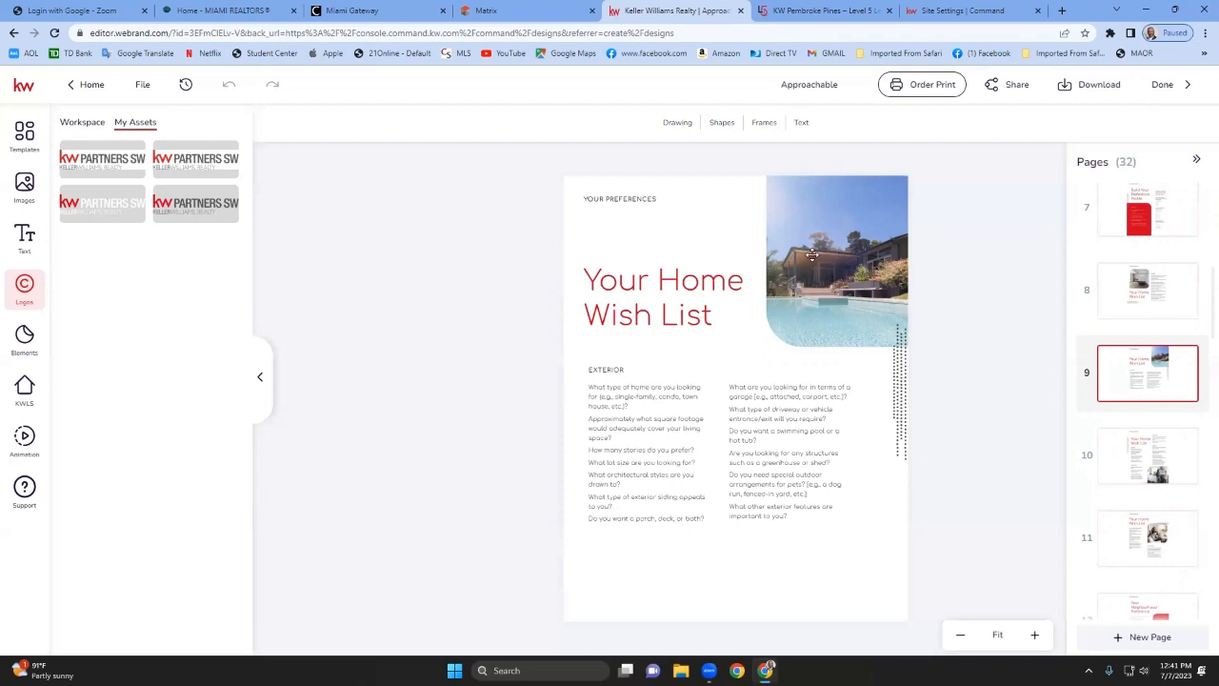
{"action": "left_click", "coordinate": [21, 188]}
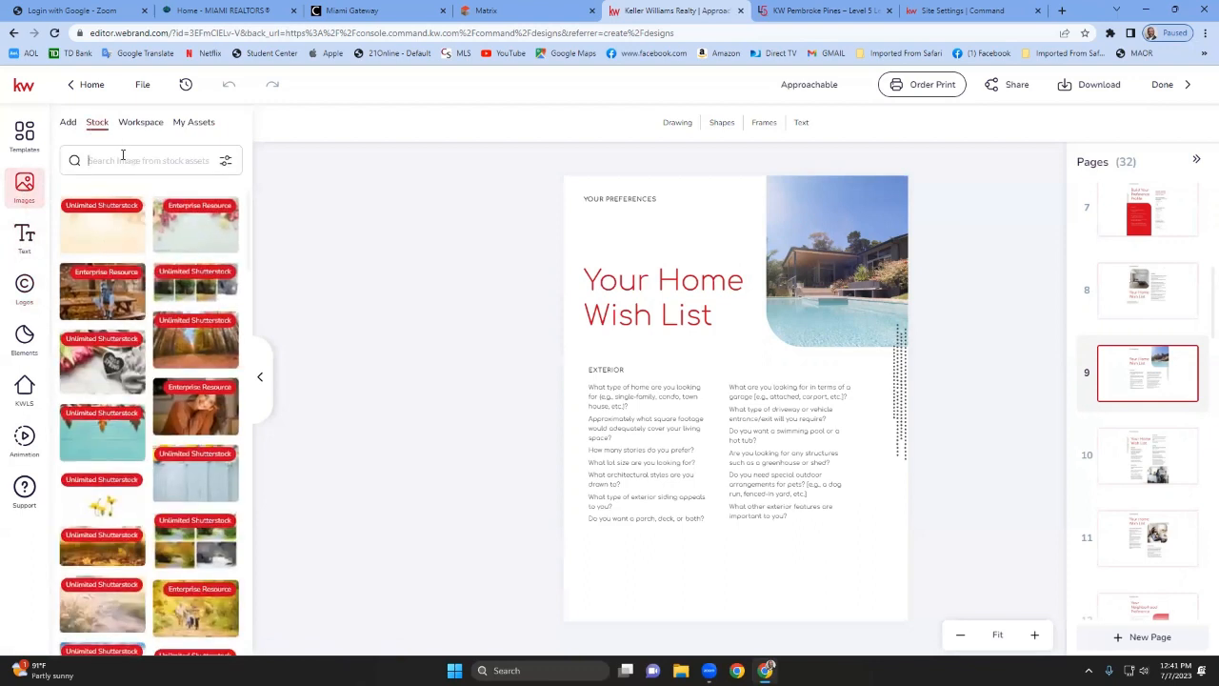
{"action": "type", "text": "office building"}
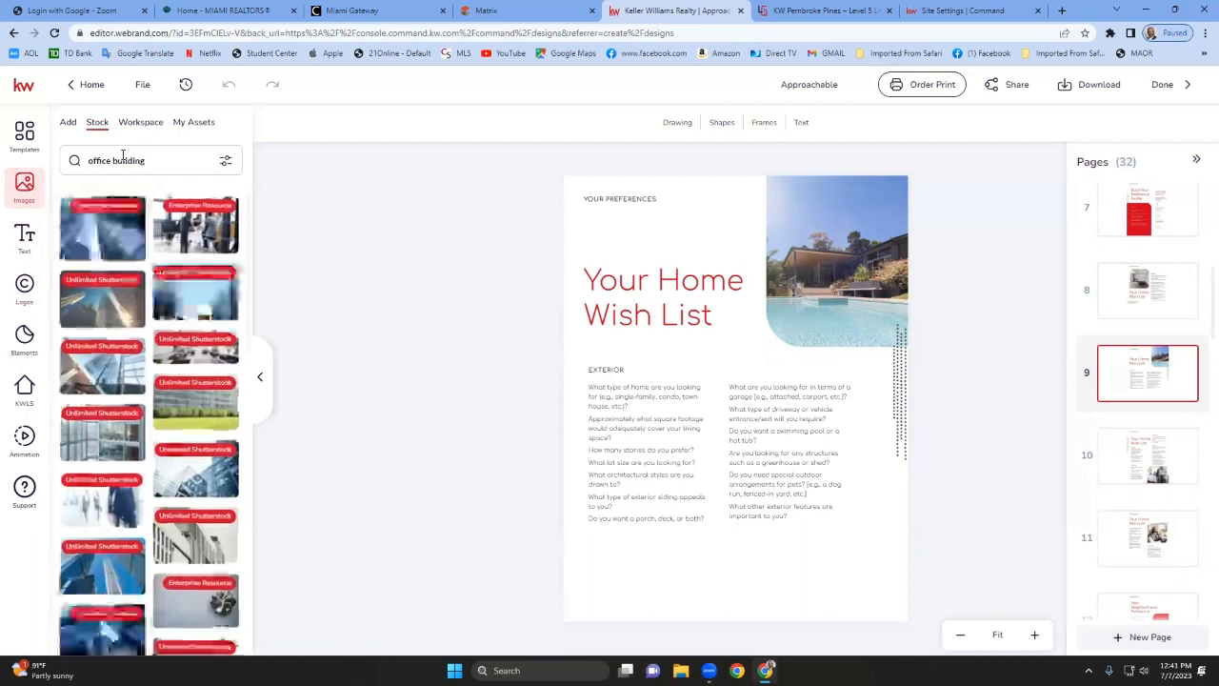
{"action": "left_click_drag", "start_coordinate": [102, 238], "coordinate": [795, 269]}
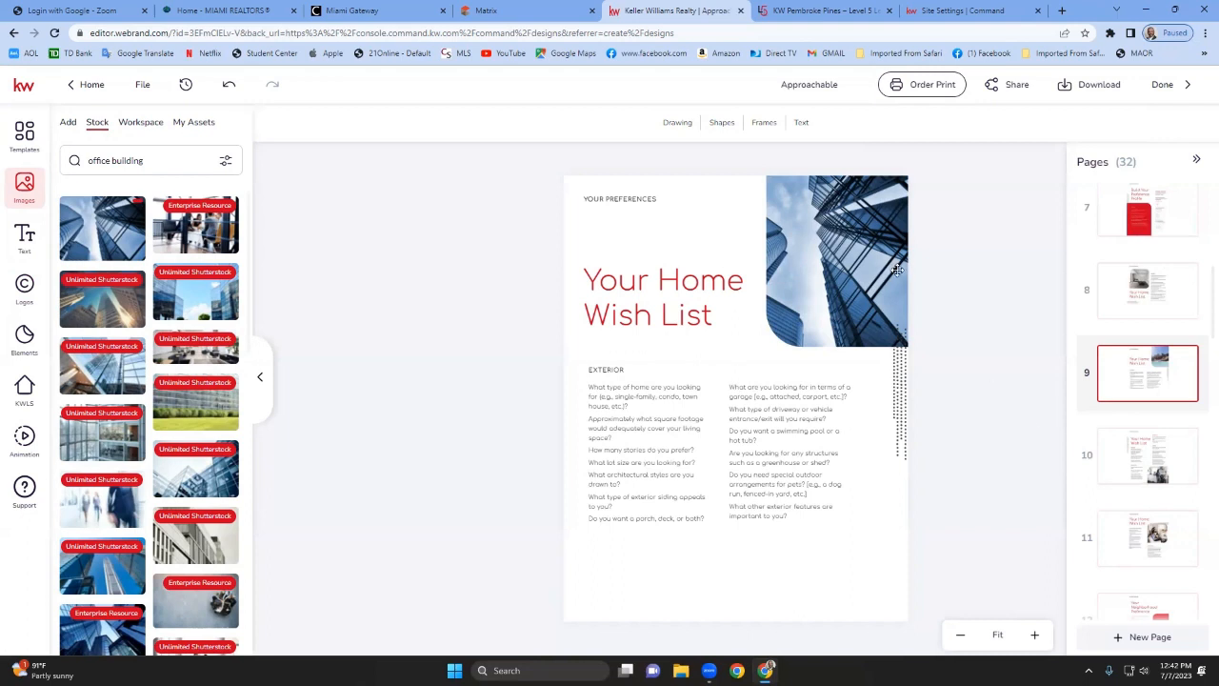
Search the web in a new tab for the commercial agent and open the Martinez Team Commercial website.
{"action": "left_click", "coordinate": [1065, 11]}
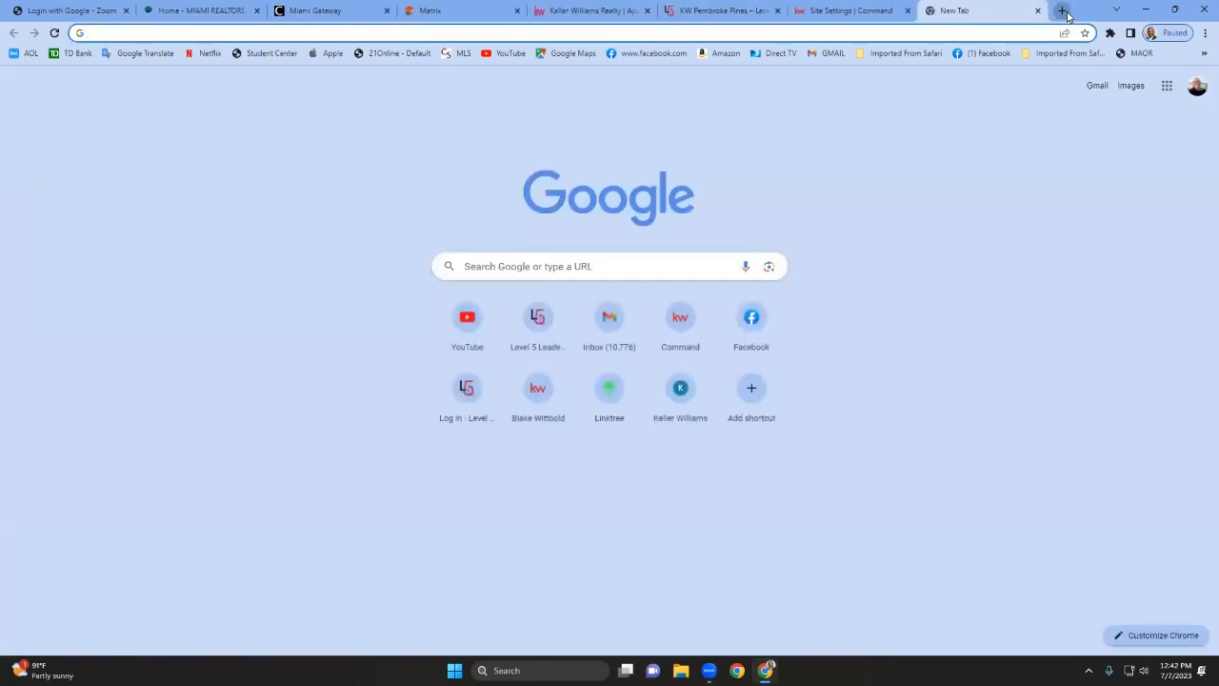
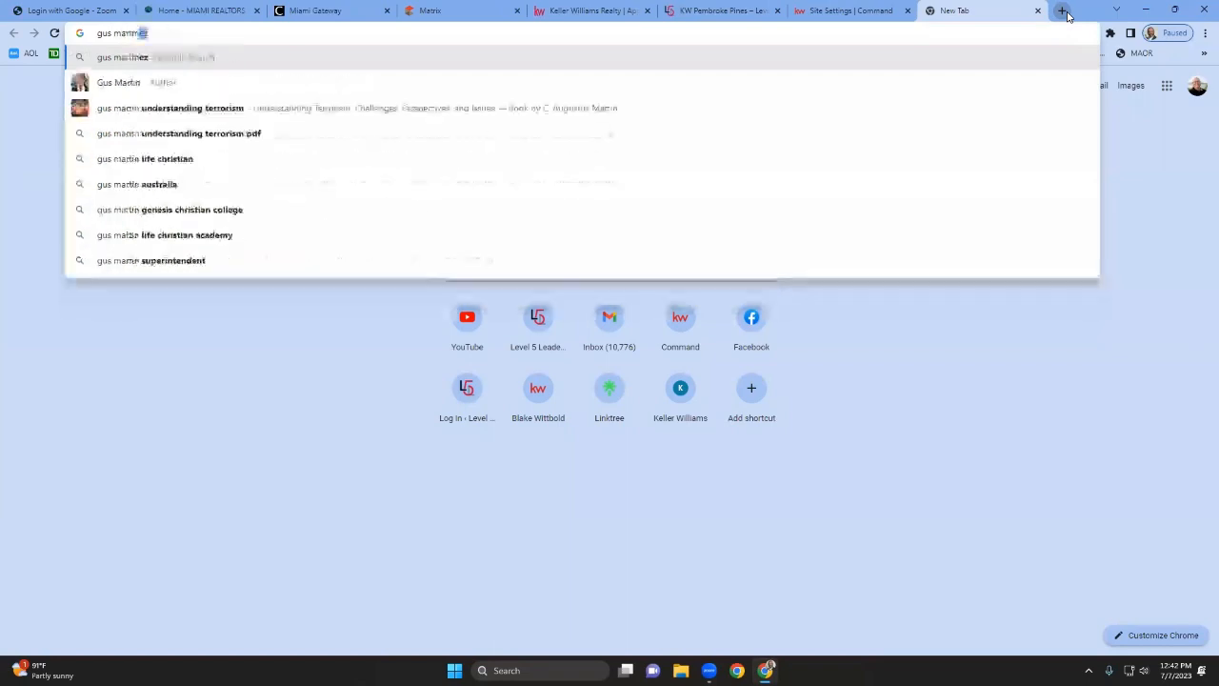
{"action": "key", "text": "Return"}
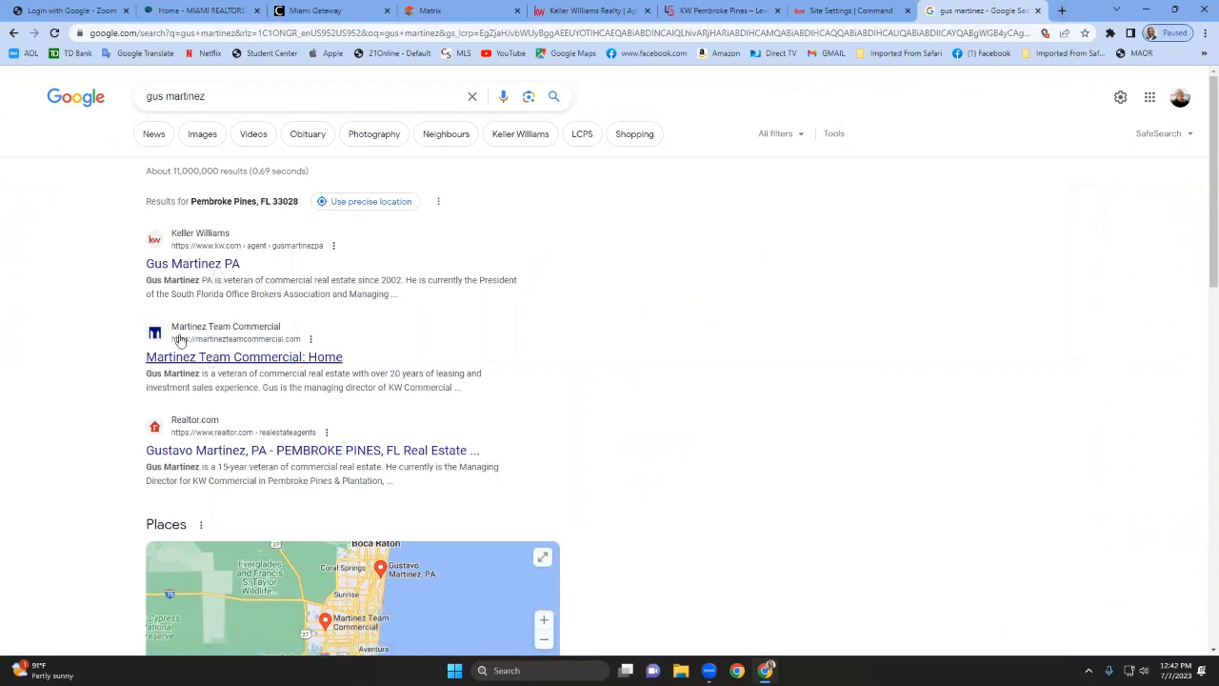
{"action": "left_click", "coordinate": [267, 358]}
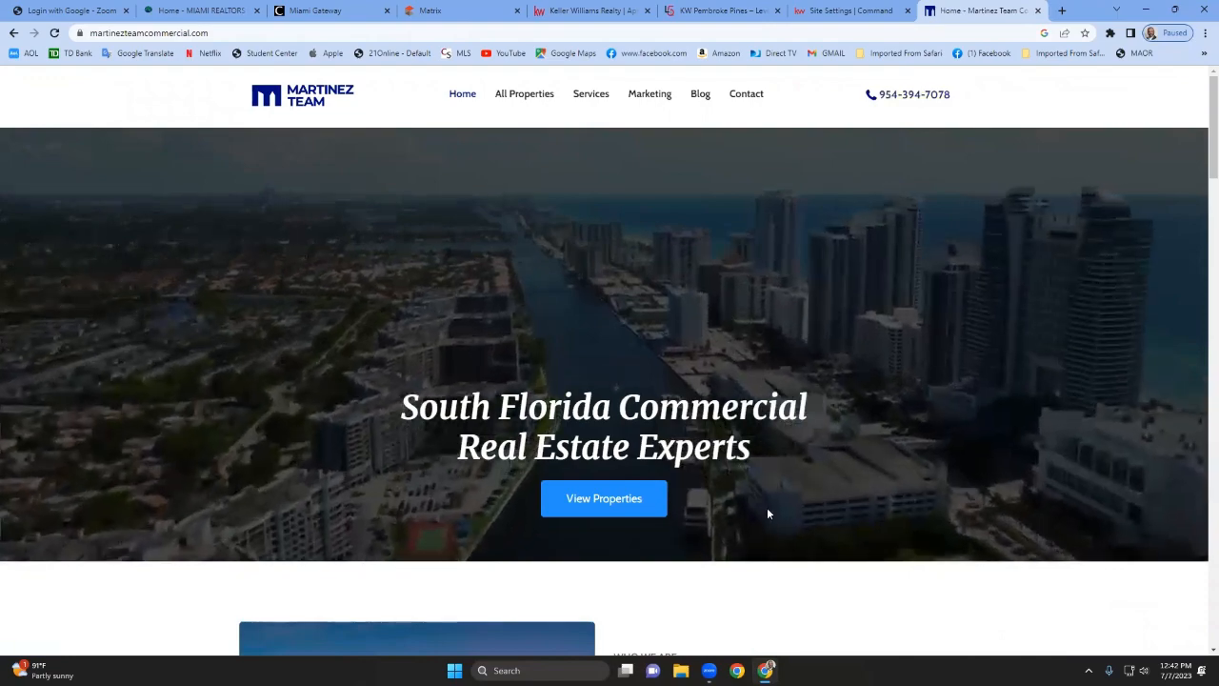
Scroll through the Martinez Team Commercial homepage to review its content and contact details.
{"action": "scroll", "coordinate": [767, 507], "scroll_direction": "down", "scroll_amount": 3}
{"action": "scroll", "coordinate": [768, 509], "scroll_direction": "down", "scroll_amount": 3}
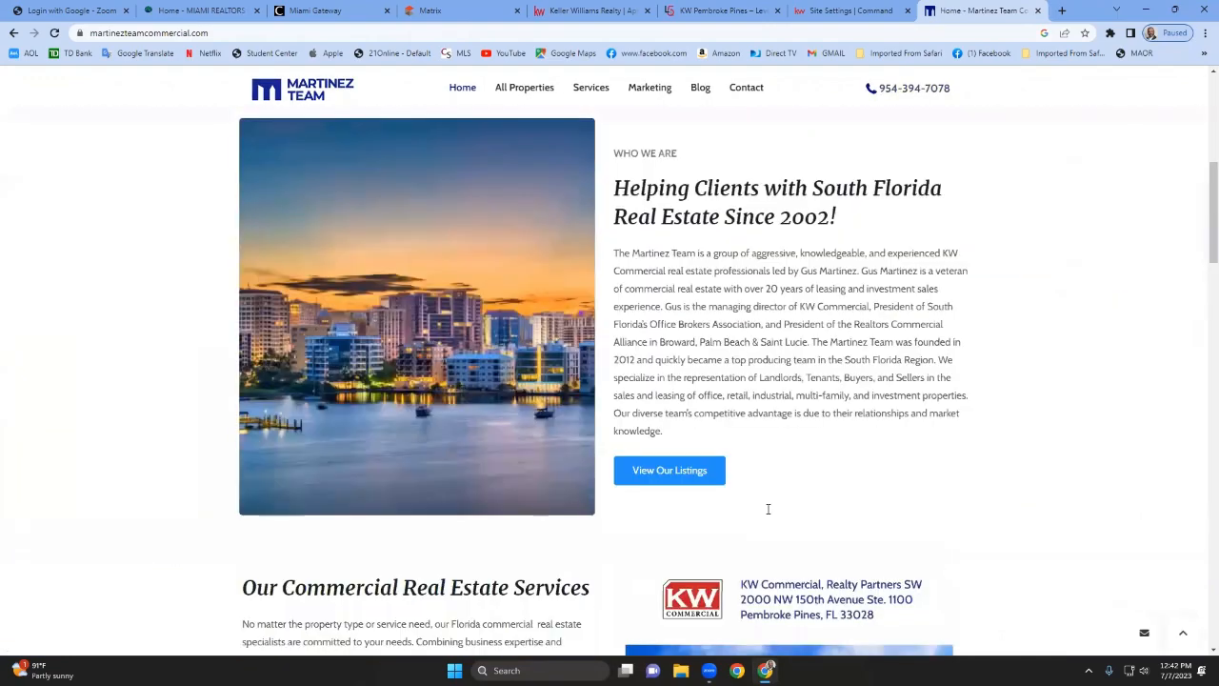
{"action": "scroll", "coordinate": [767, 511], "scroll_direction": "down", "scroll_amount": 1}
{"action": "scroll", "coordinate": [767, 513], "scroll_direction": "down", "scroll_amount": 1}
{"action": "scroll", "coordinate": [768, 514], "scroll_direction": "down", "scroll_amount": 6}
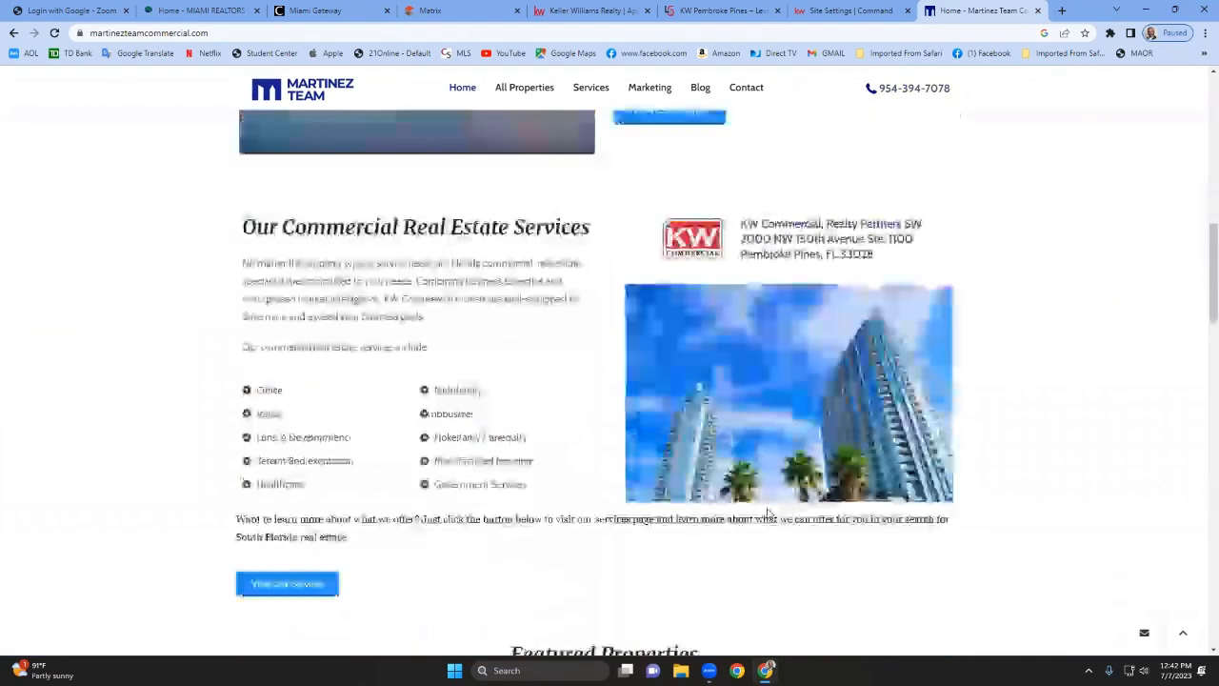
{"action": "scroll", "coordinate": [768, 513], "scroll_direction": "down", "scroll_amount": 8}
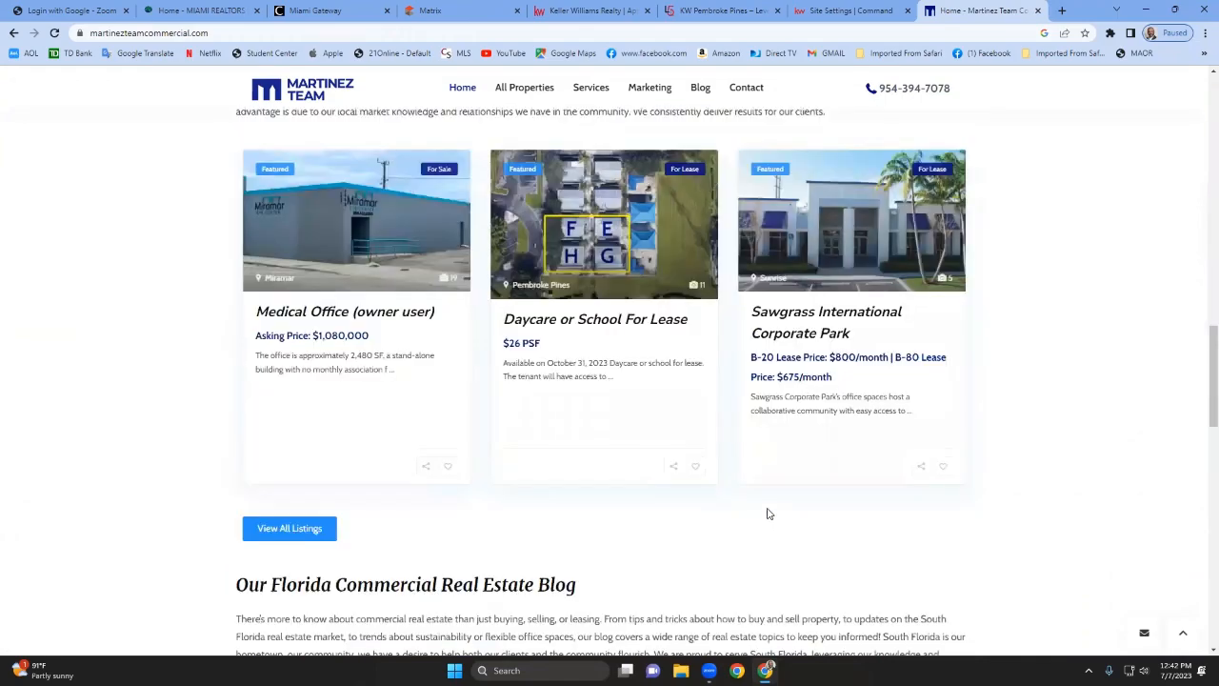
{"action": "scroll", "coordinate": [767, 513], "scroll_direction": "down", "scroll_amount": 2}
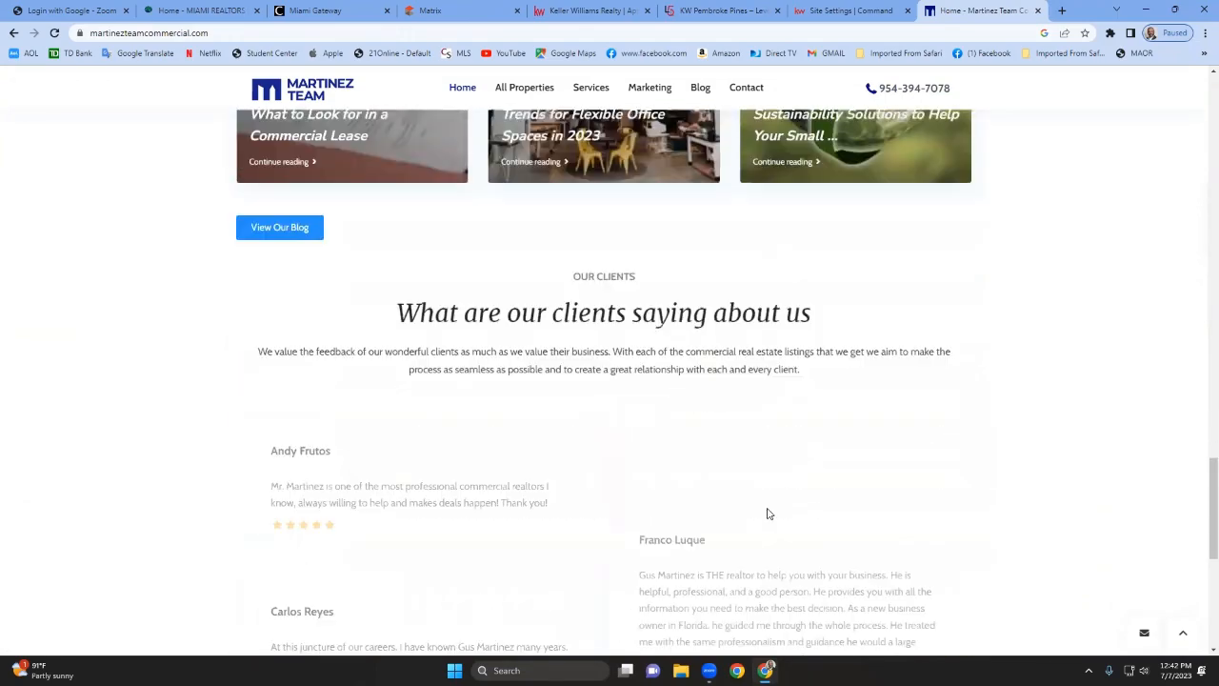
{"action": "scroll", "coordinate": [768, 513], "scroll_direction": "down", "scroll_amount": 5}
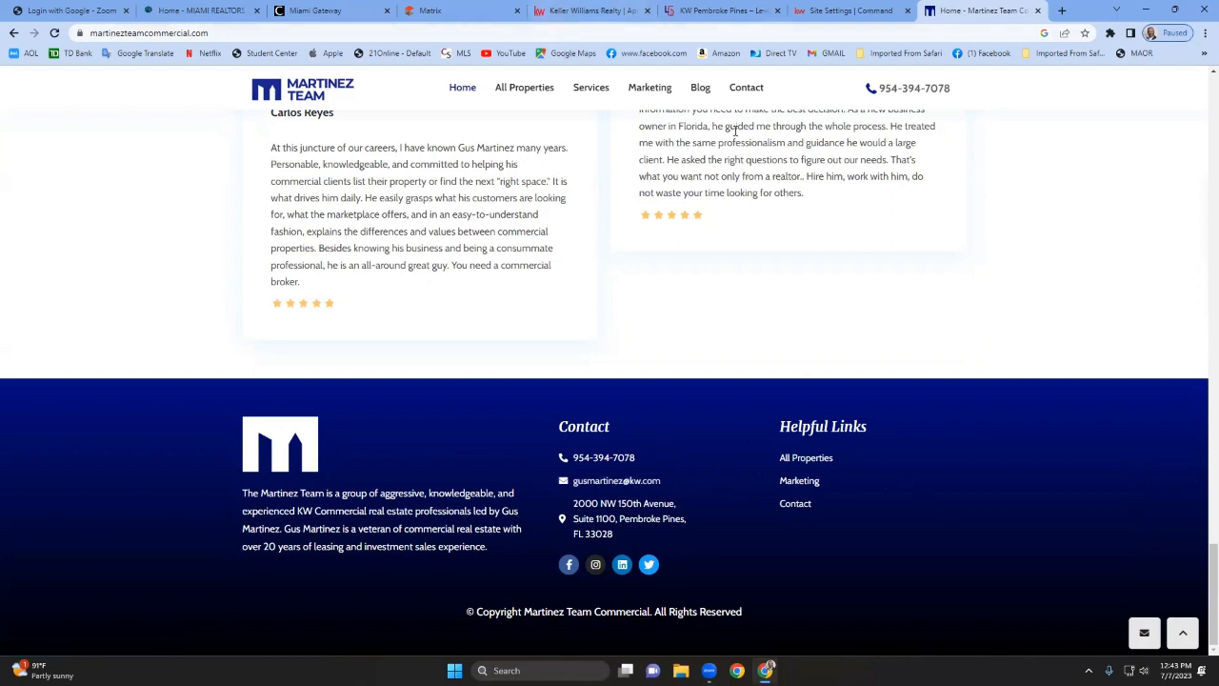
Return to KW Command and open the Marketing Profile page under Connect Settings in the account settings.
{"action": "left_click", "coordinate": [844, 10]}
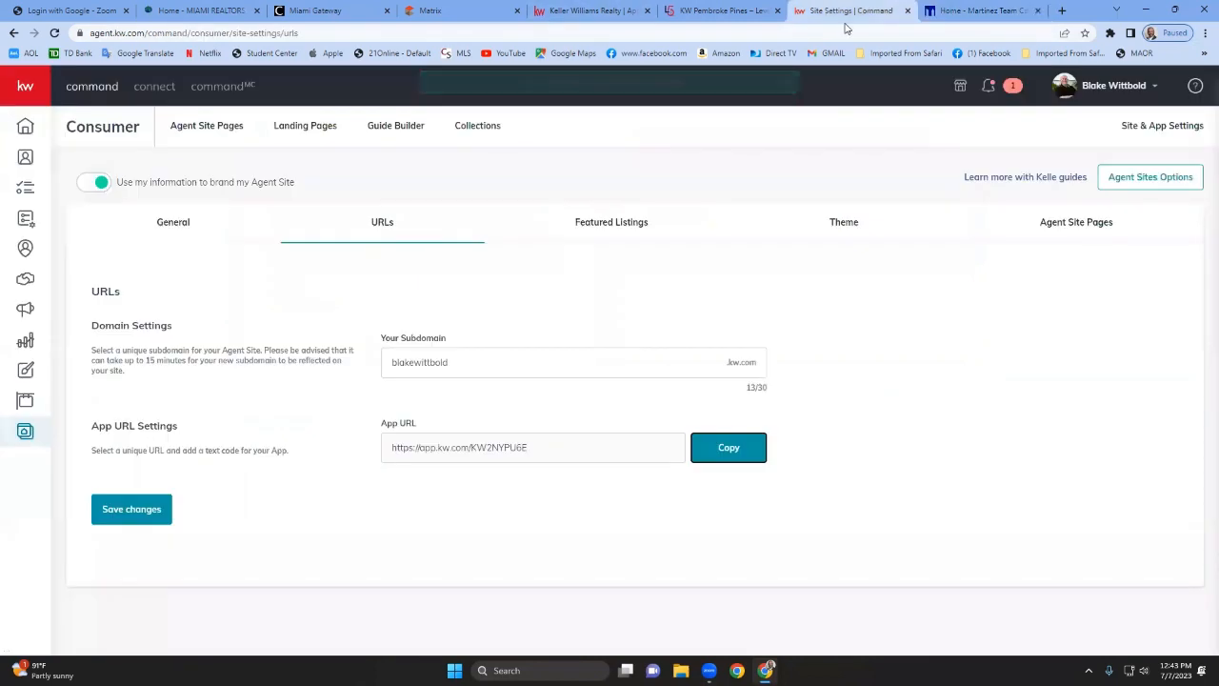
{"action": "left_click", "coordinate": [1120, 89]}
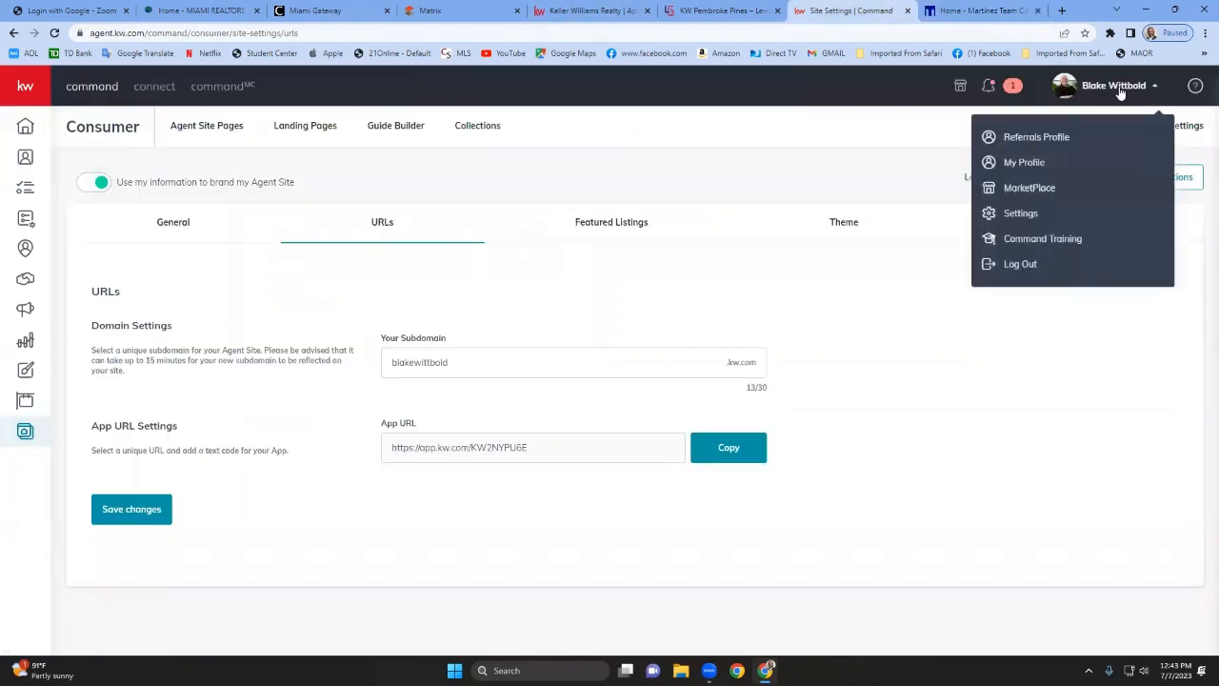
{"action": "left_click", "coordinate": [1020, 213]}
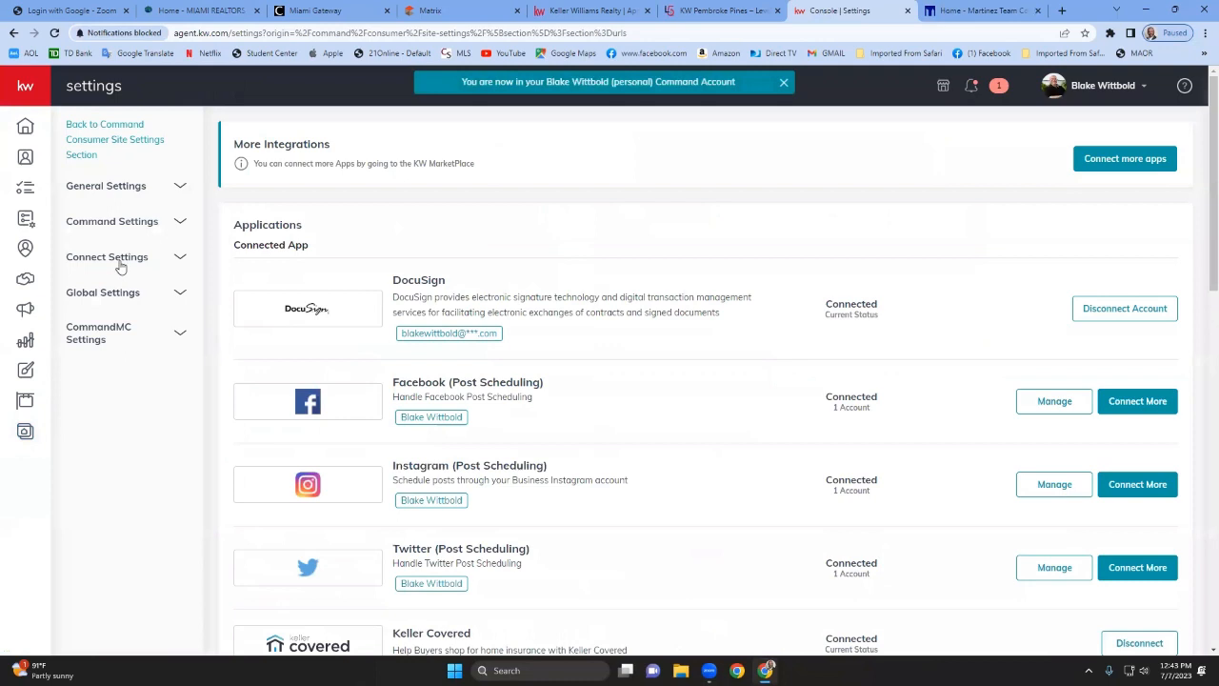
{"action": "left_click", "coordinate": [120, 266]}
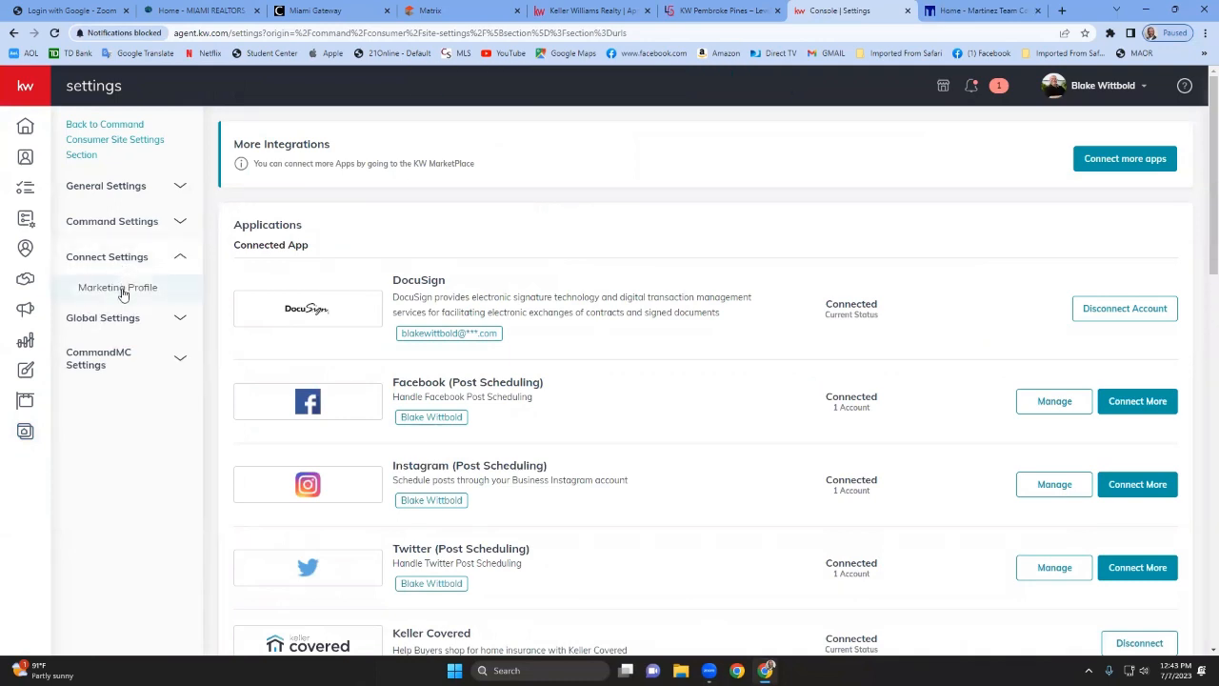
{"action": "left_click", "coordinate": [119, 287]}
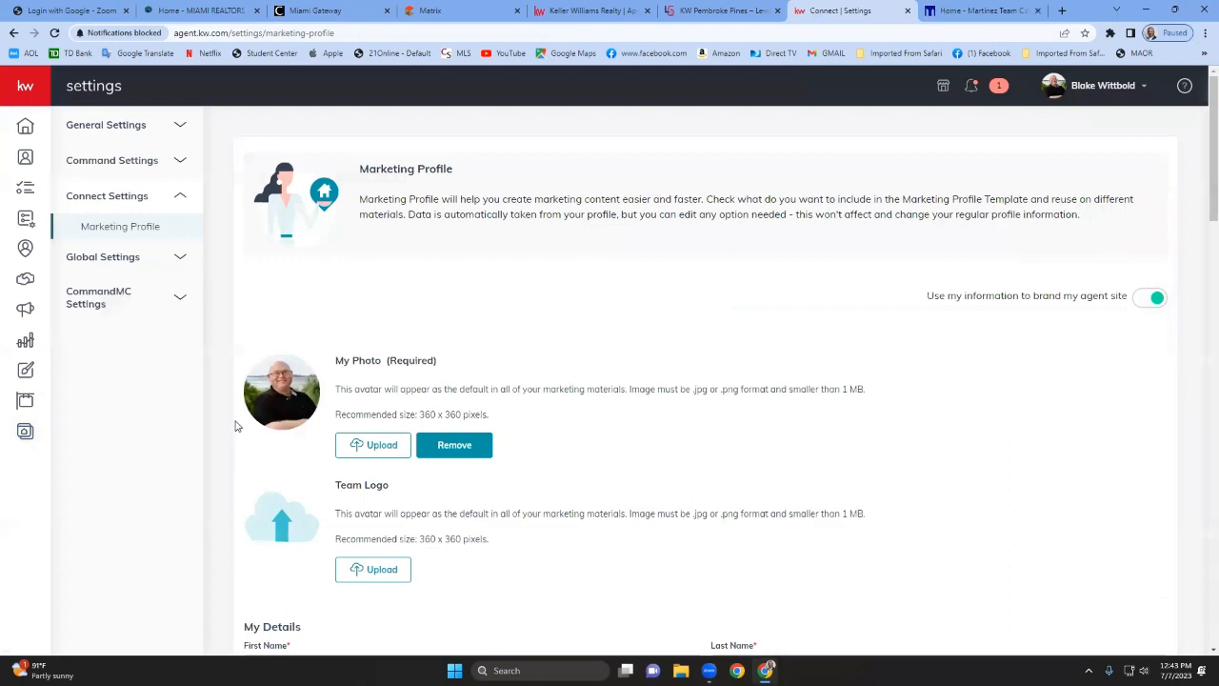